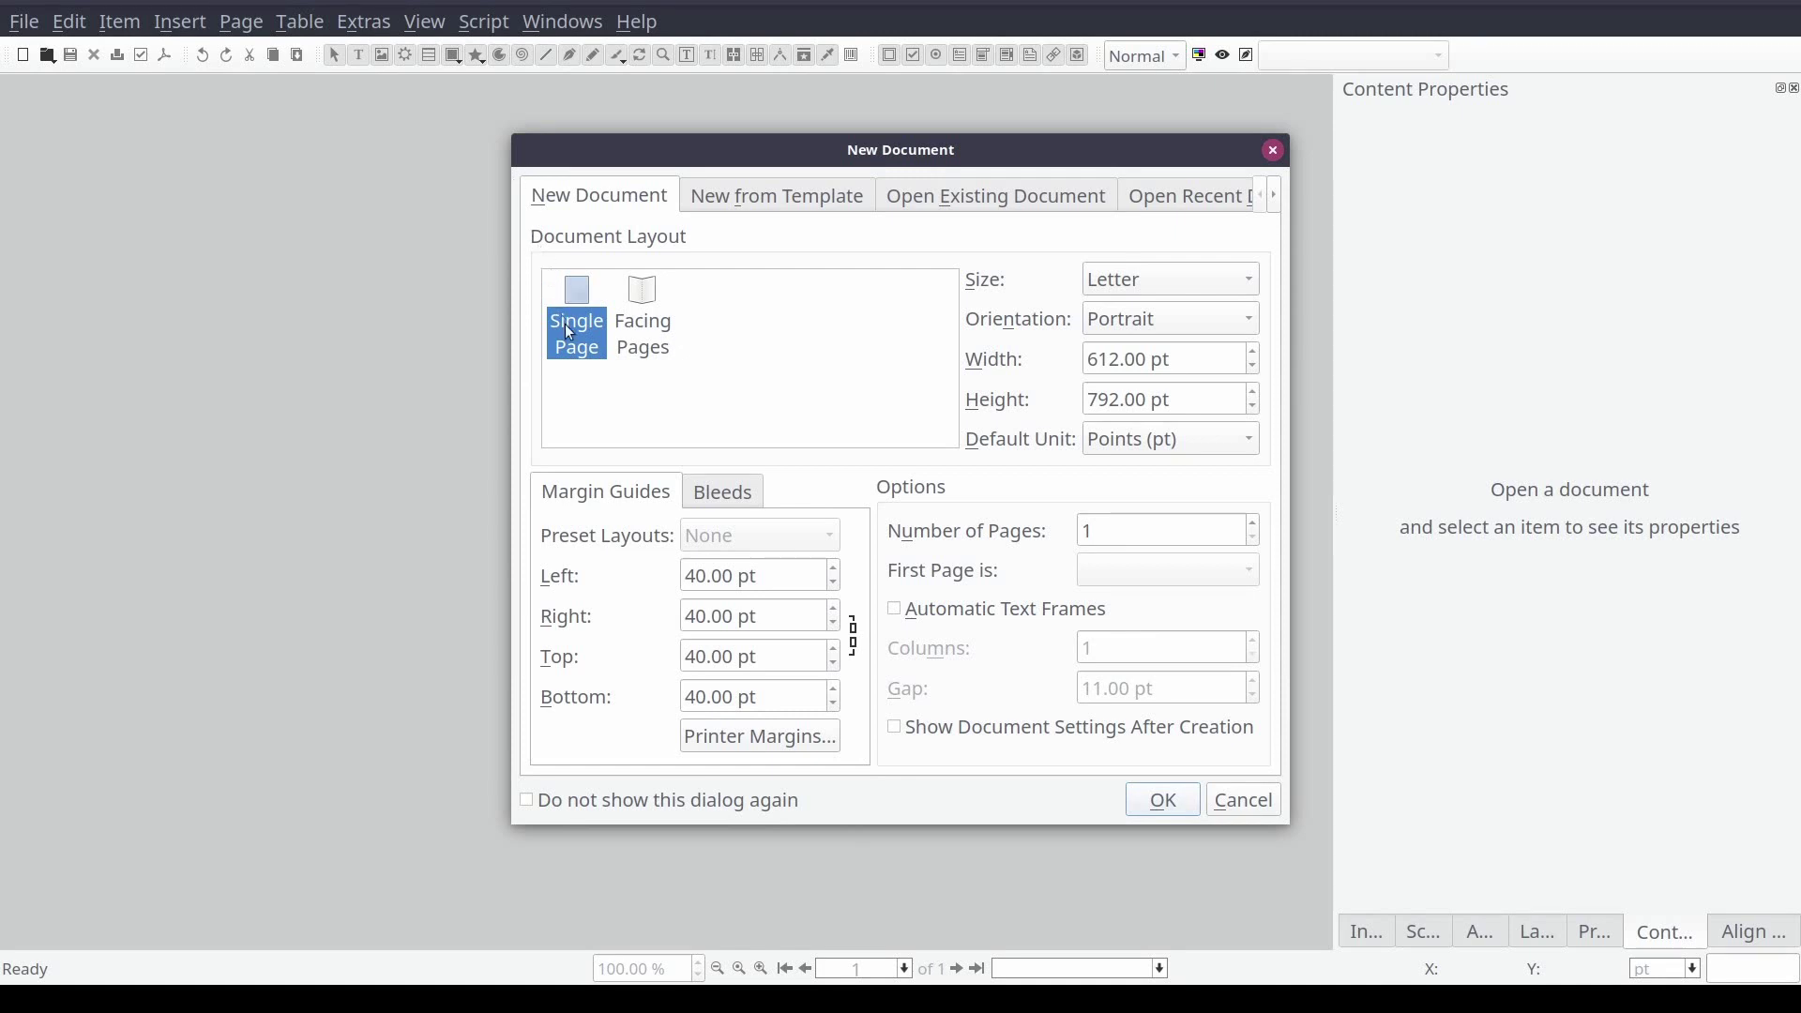
Keep the page size at Letter and set the default unit to inches
left_click(1213, 281)
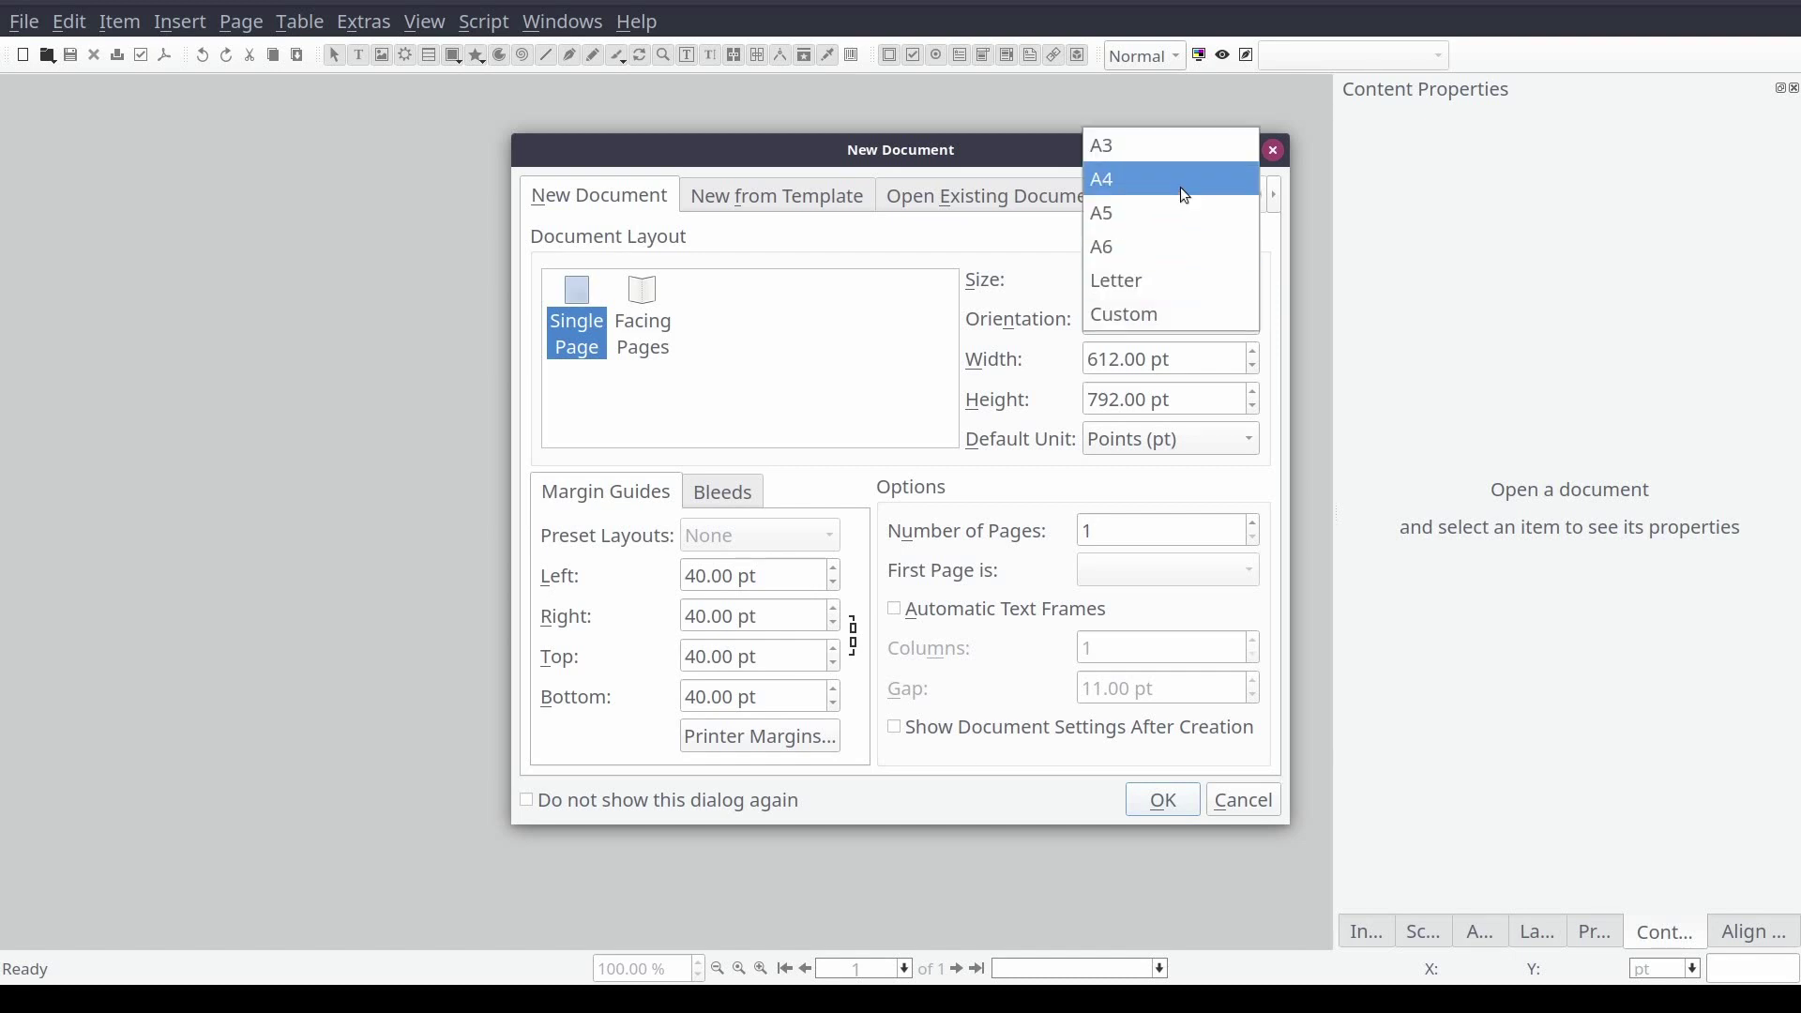
left_click(1181, 281)
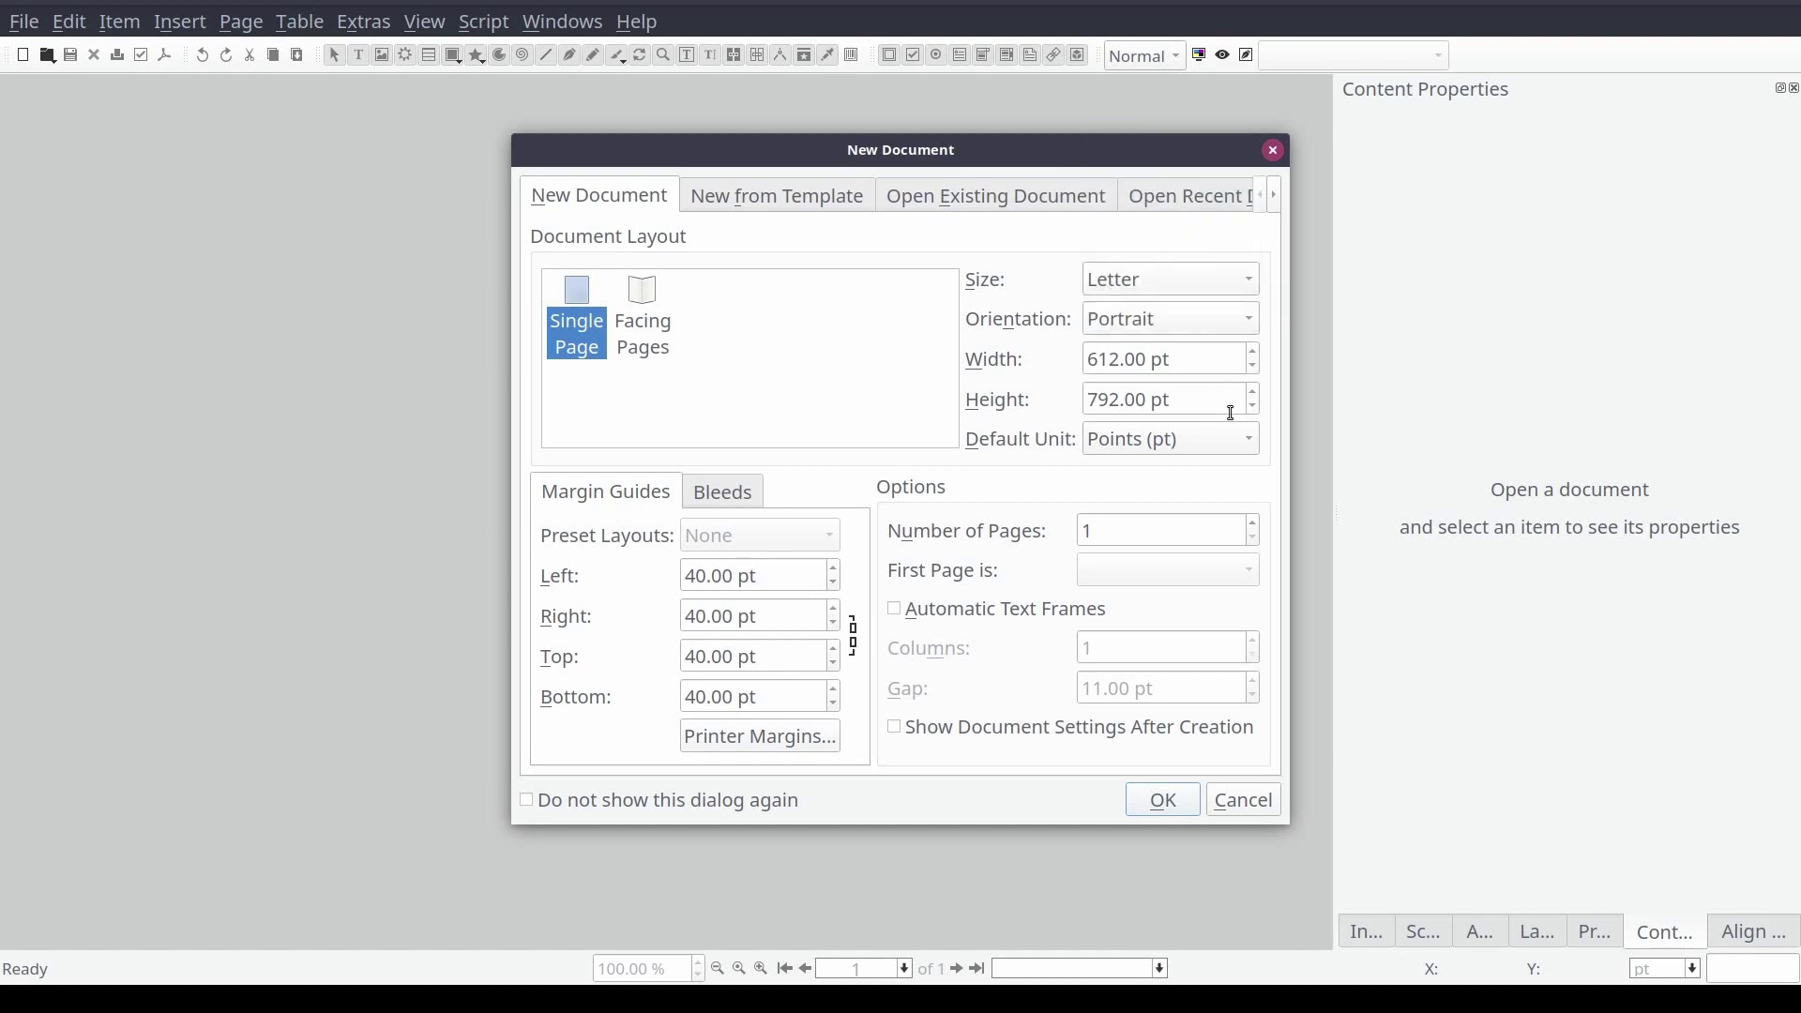
left_click(1236, 443)
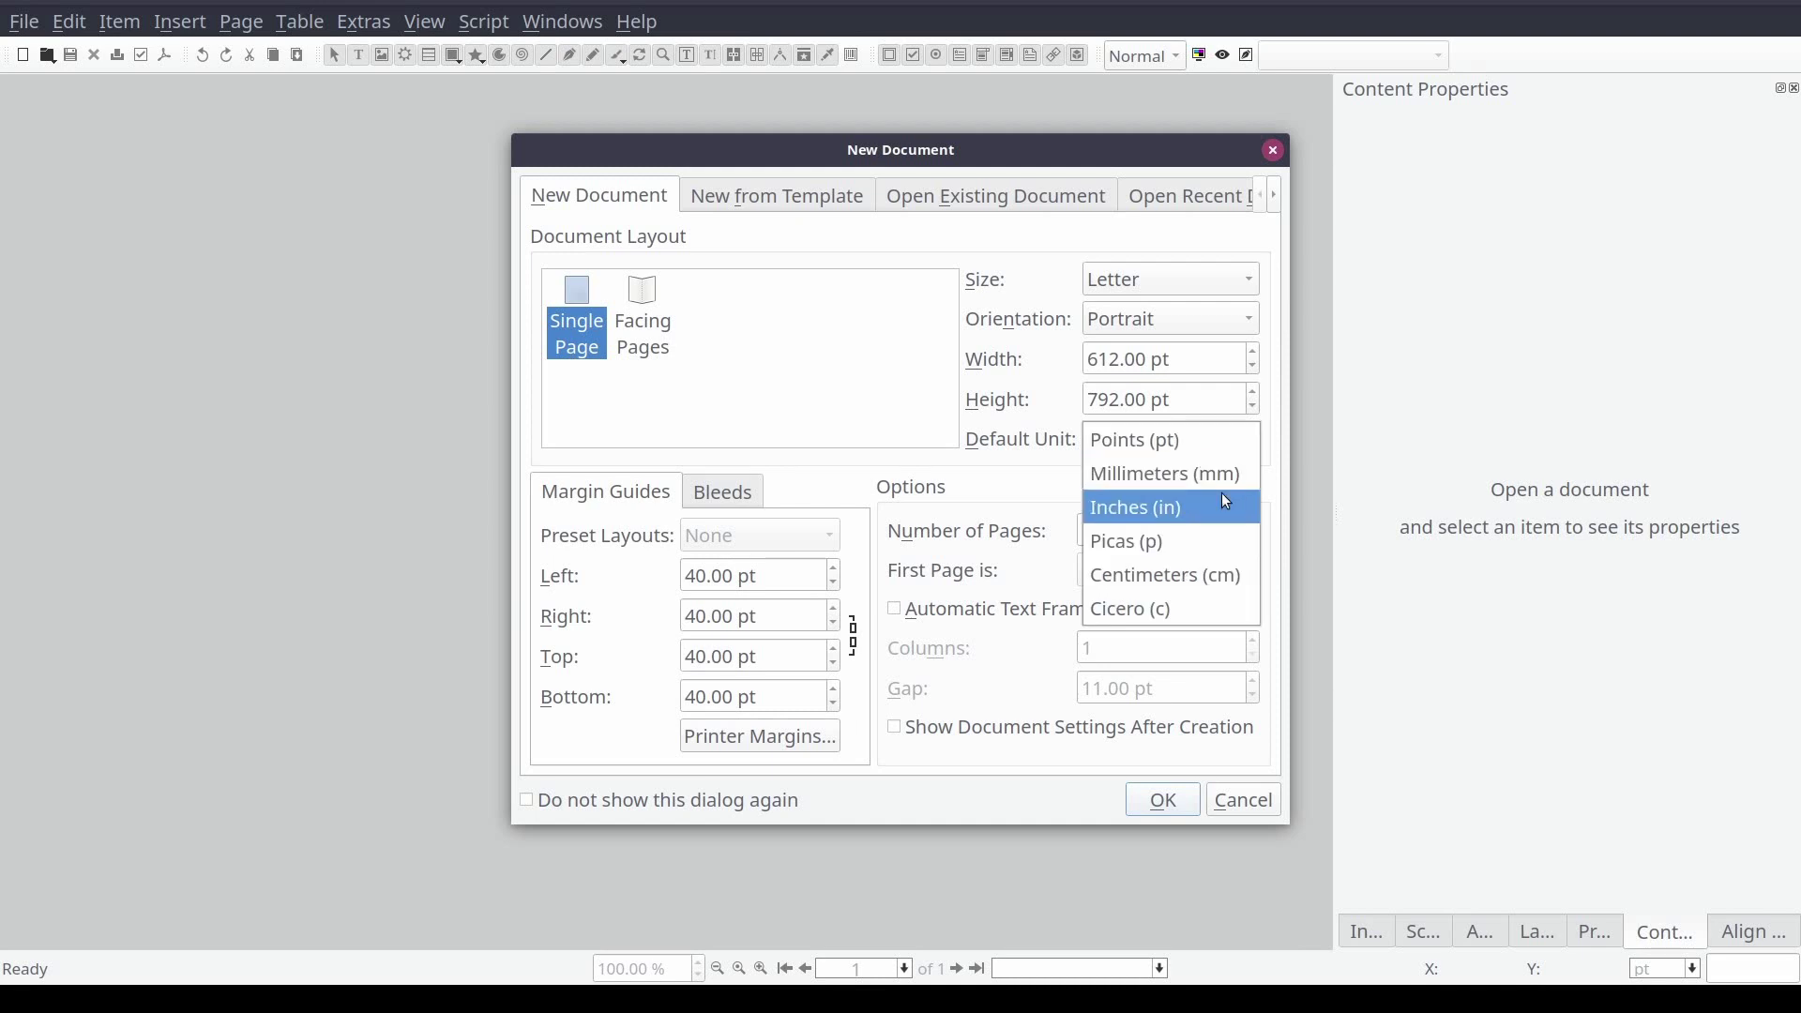
left_click(1232, 479)
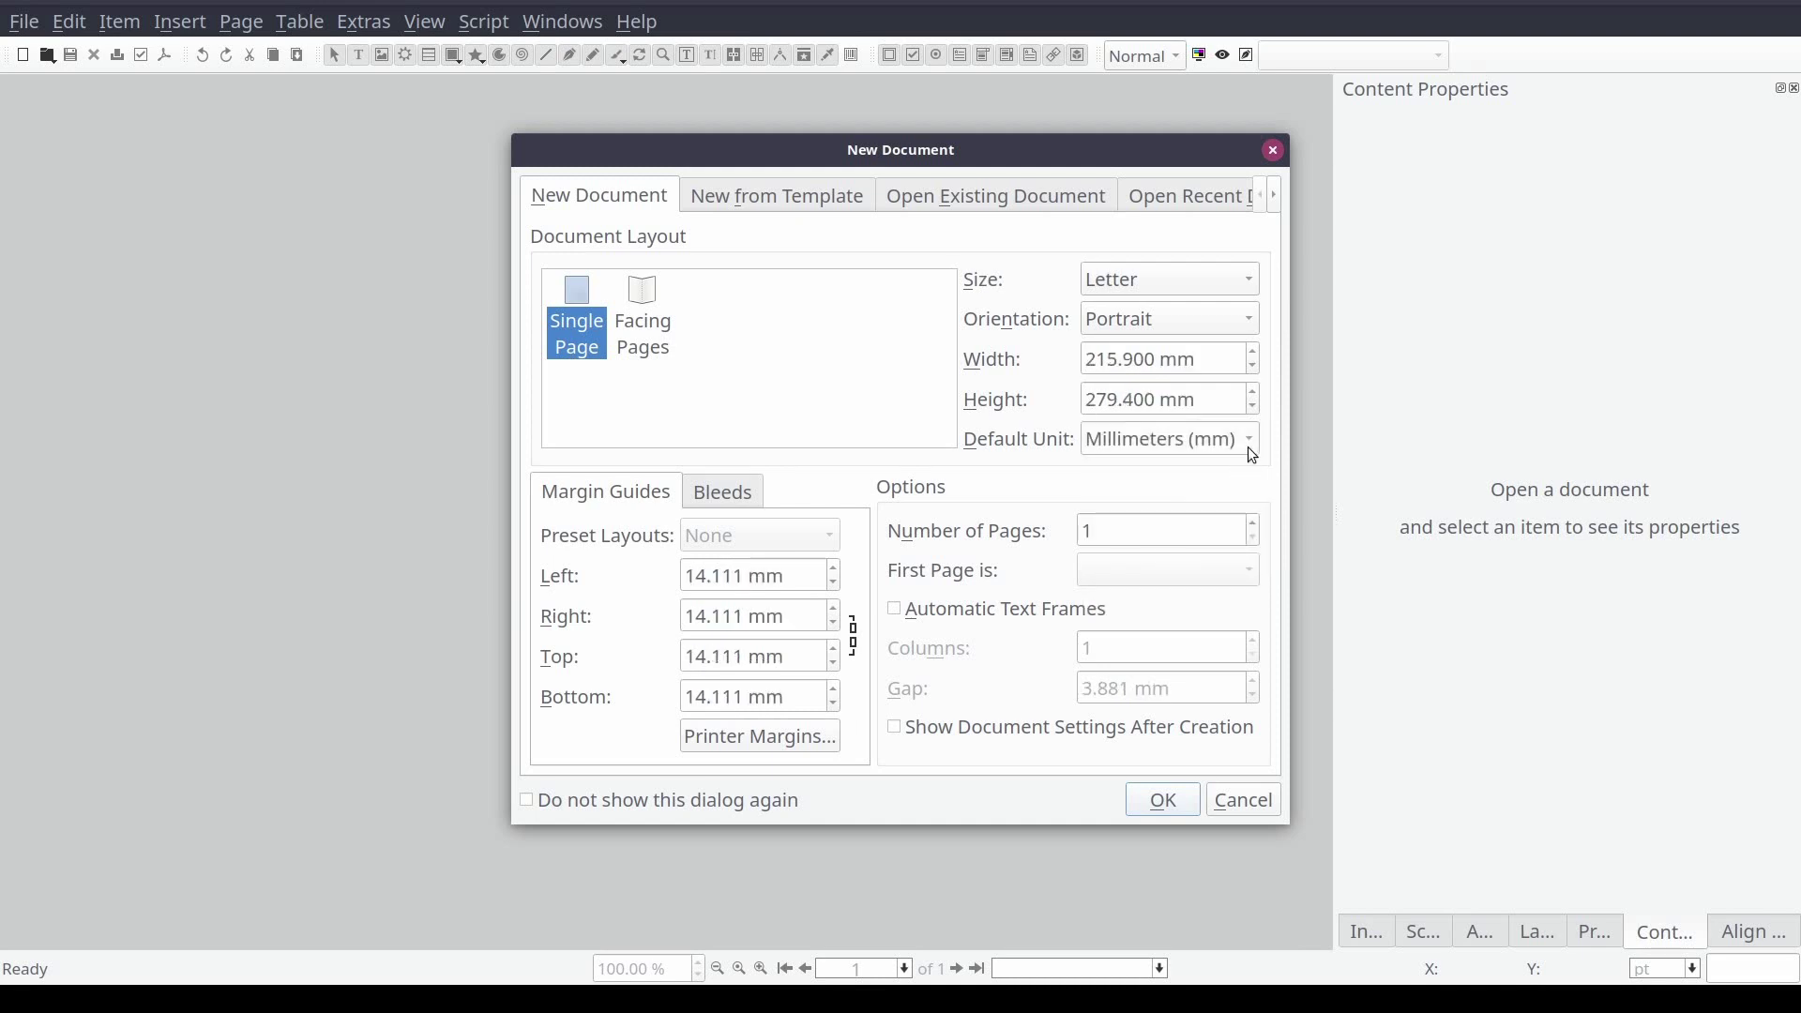
left_click(1249, 452)
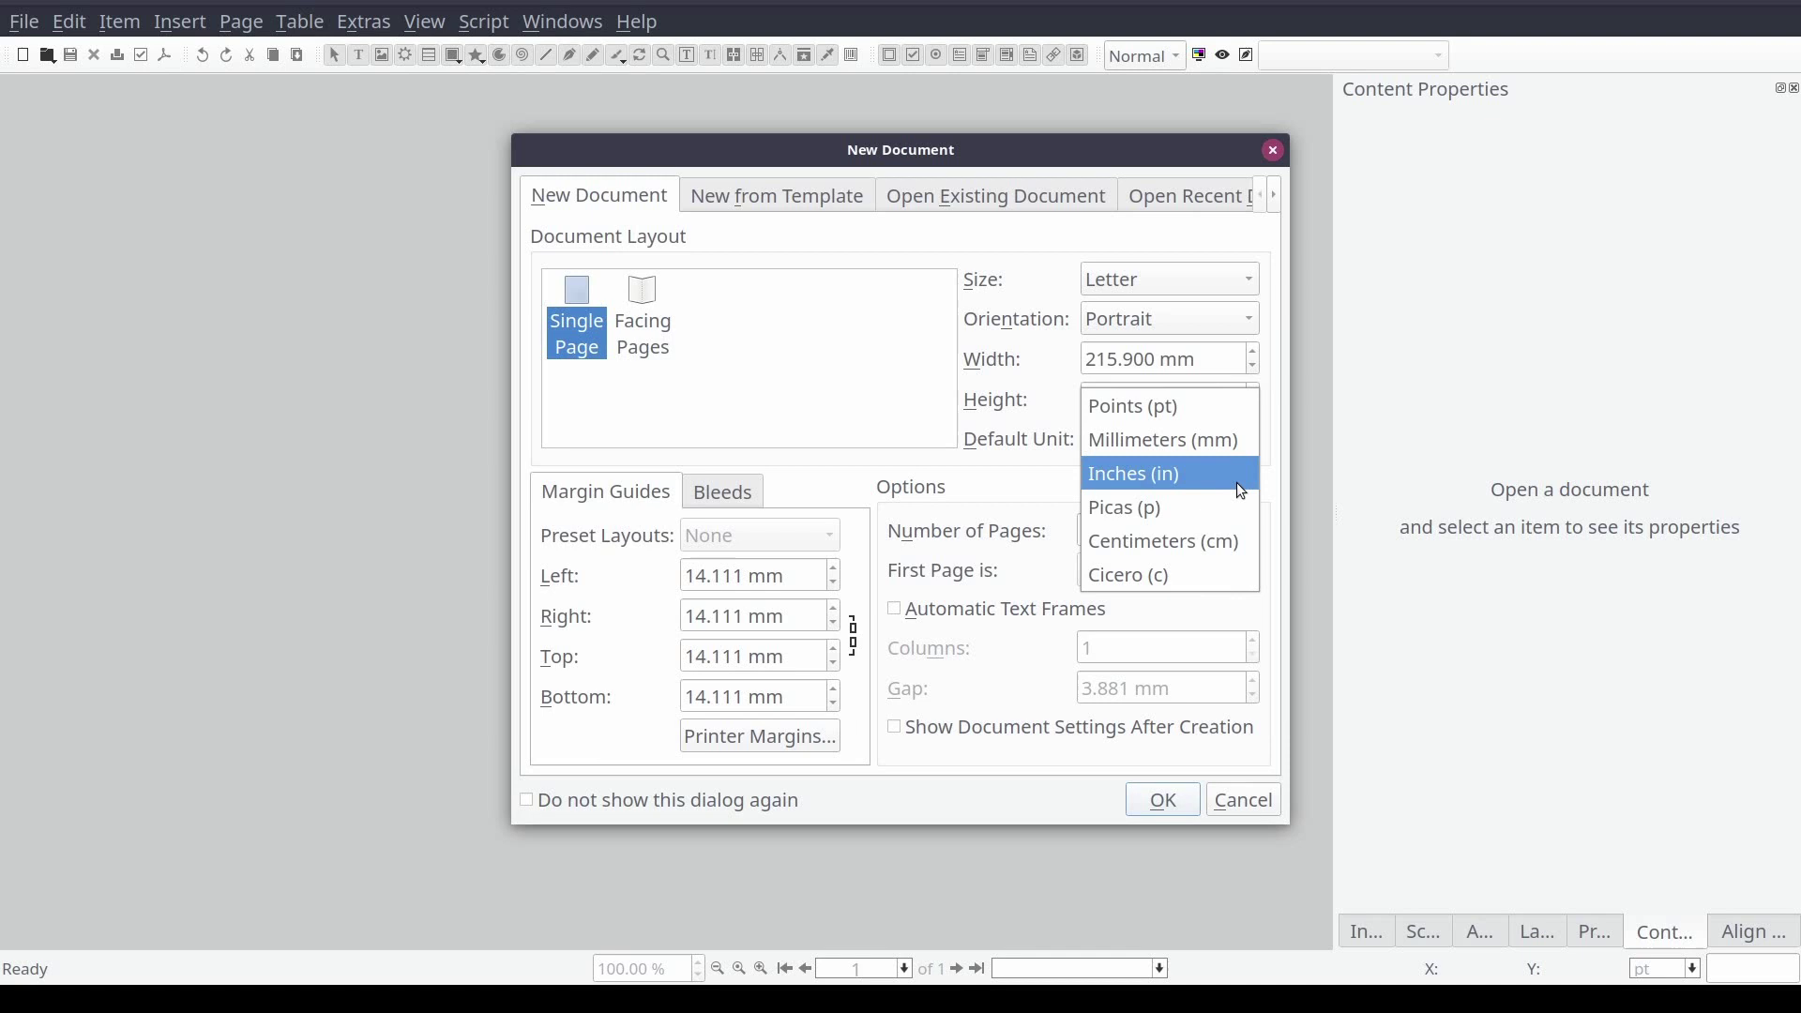
left_click(1238, 481)
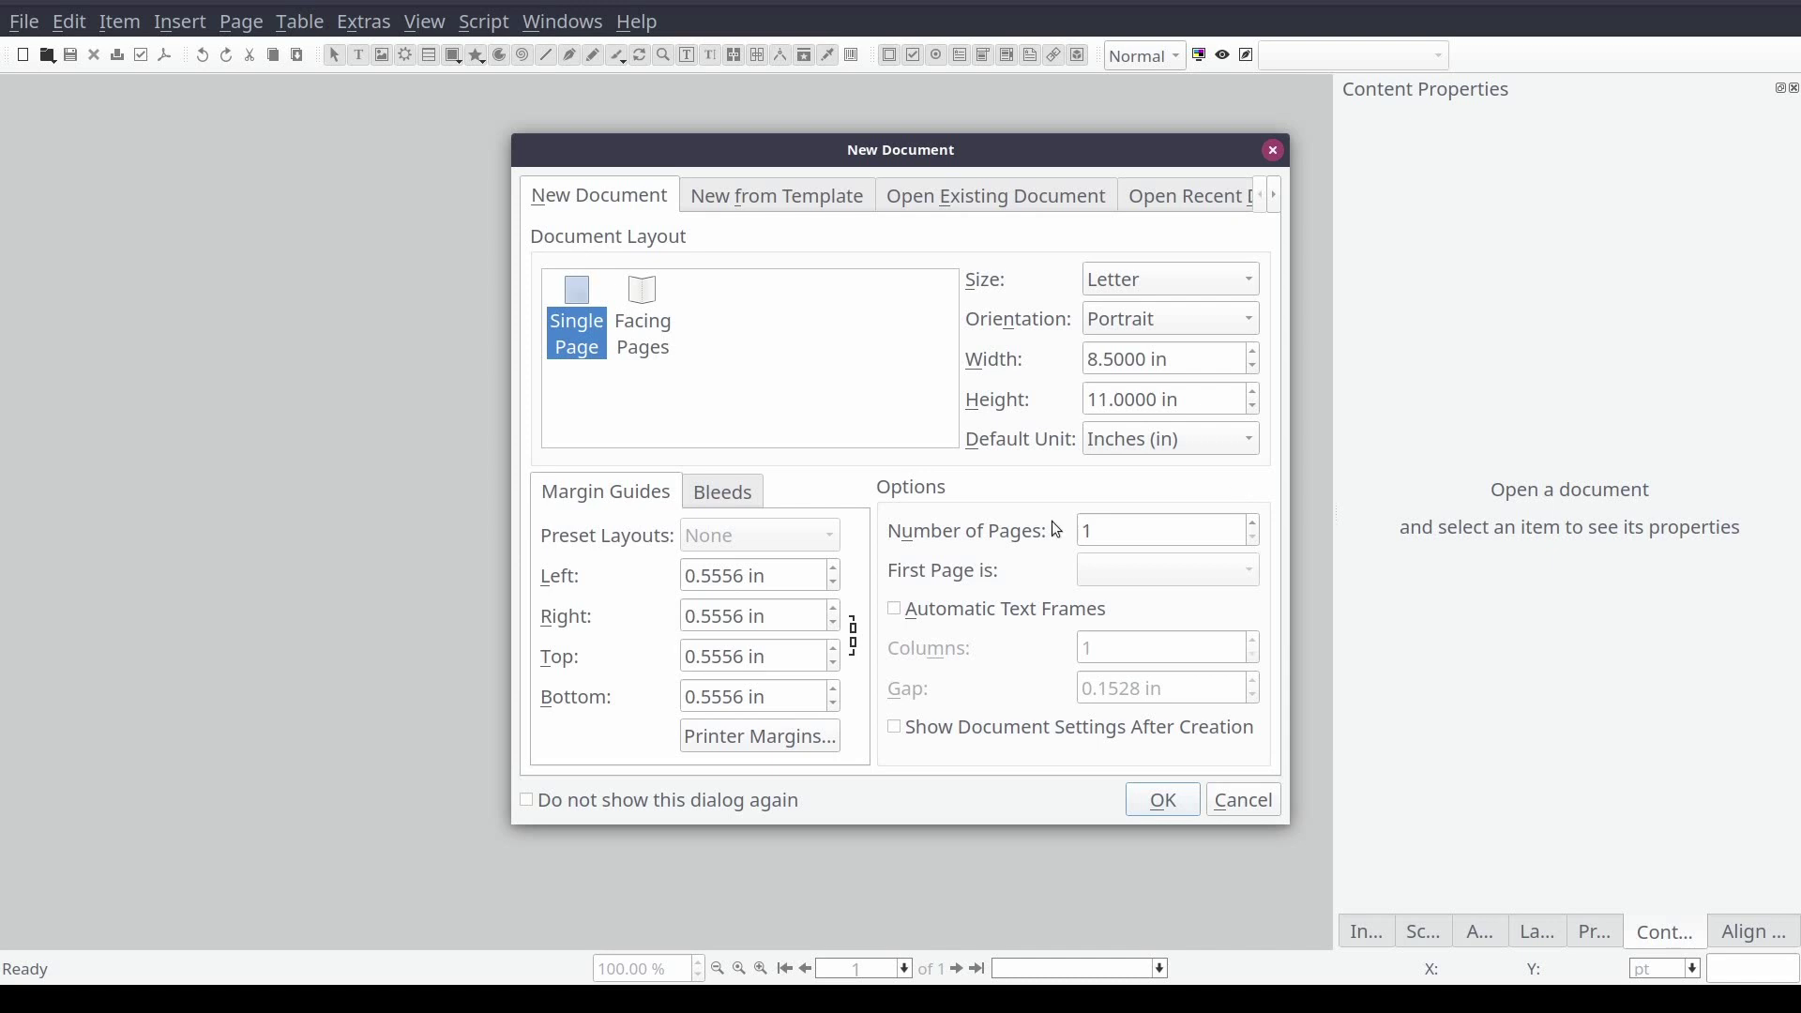
Set 0.25 in margins and 0.25 in bleeds on all sides
left_click(797, 580)
key("ctrl+a")
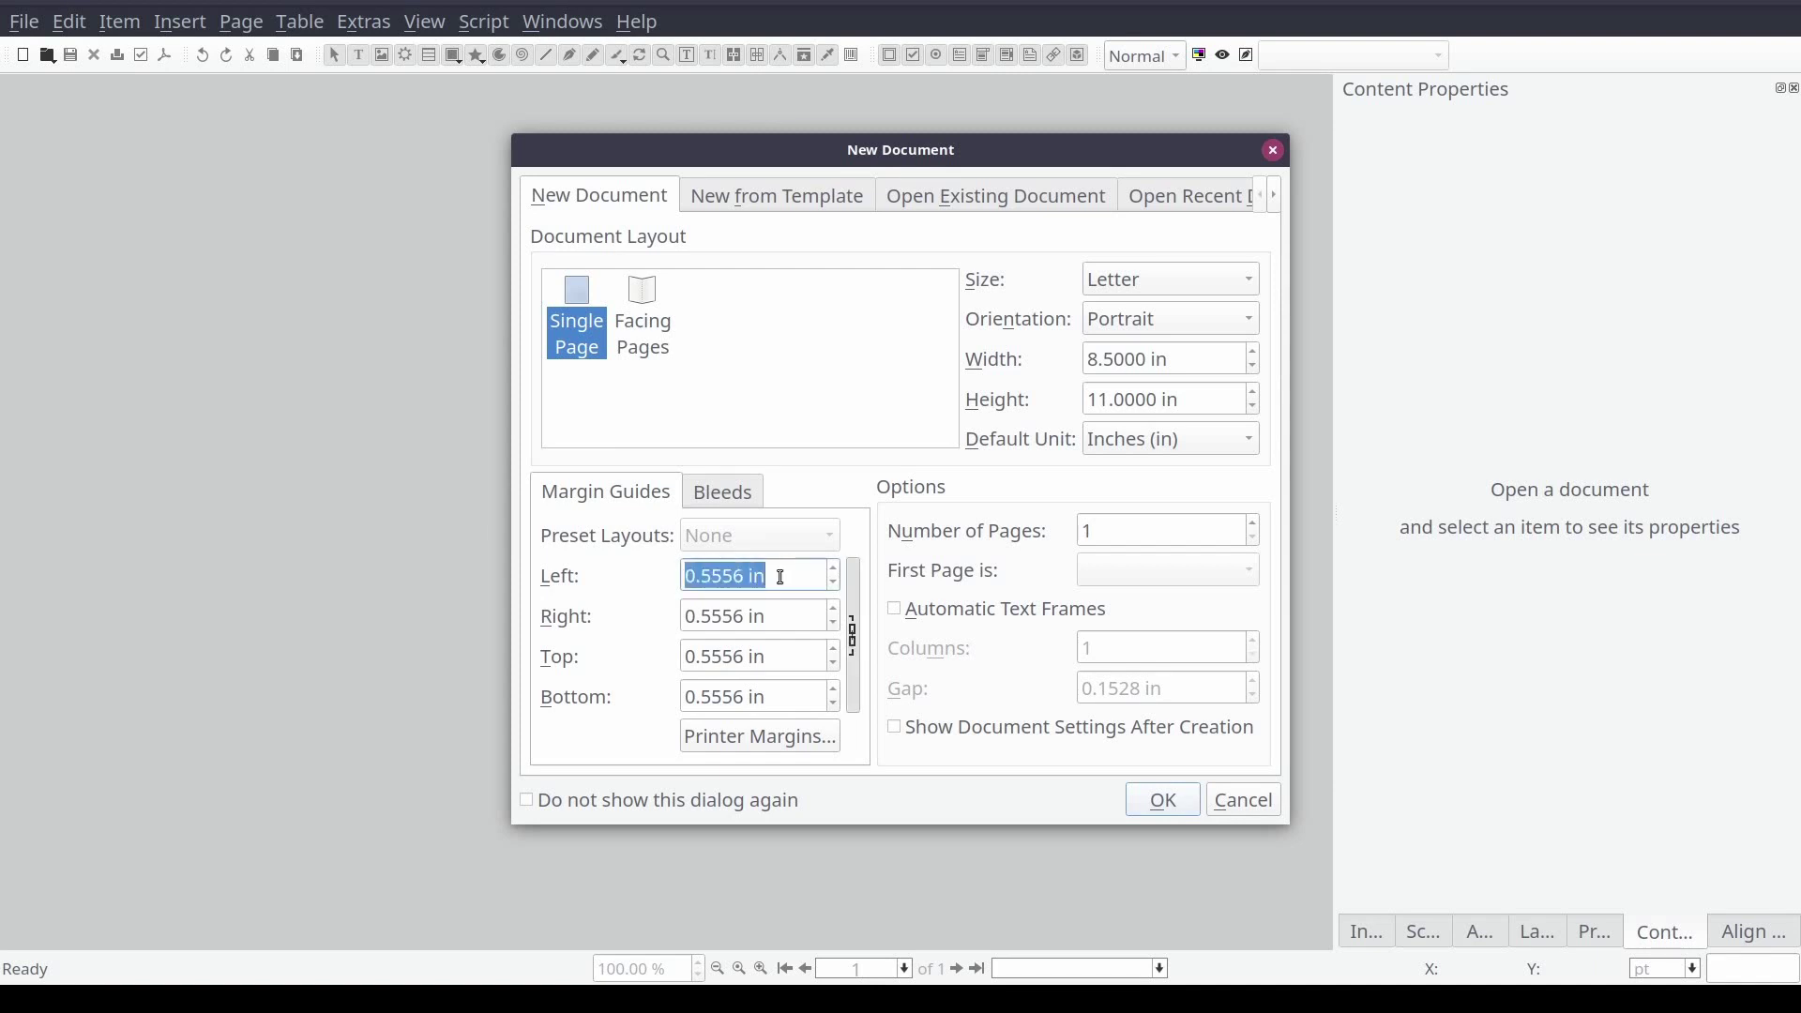
type("0.25")
key("Tab")
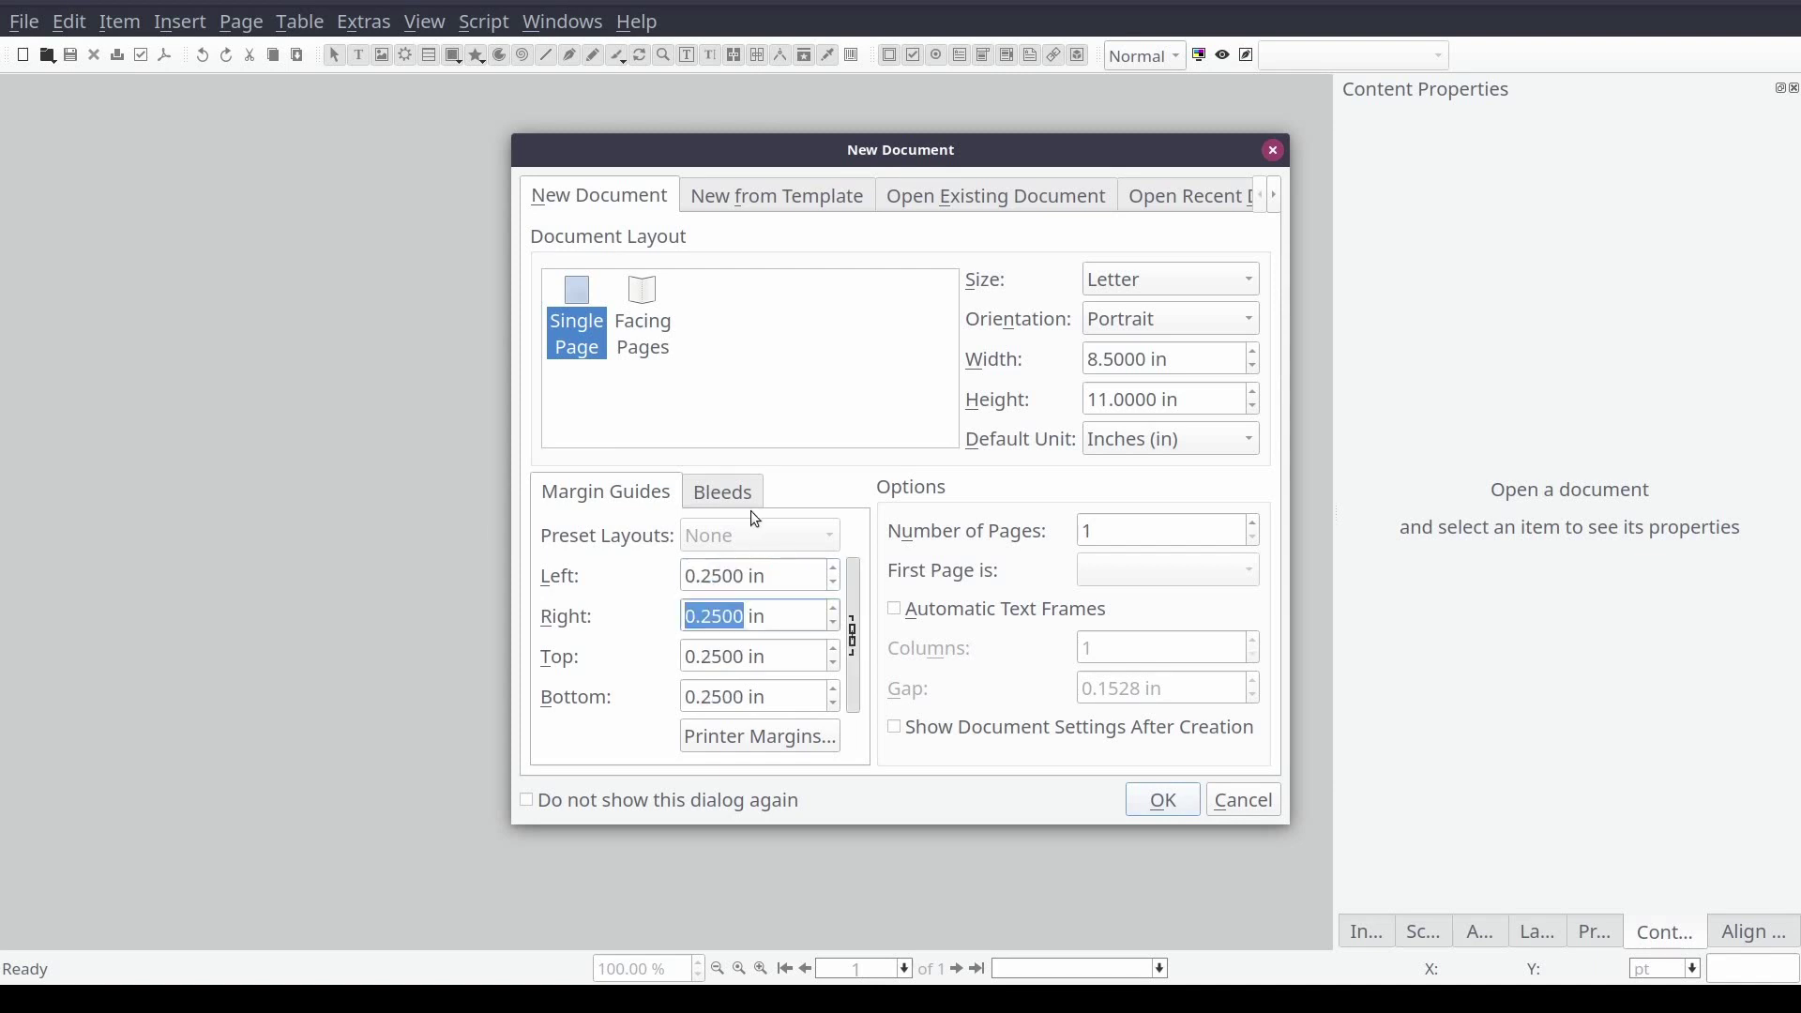
left_click(748, 493)
triple_click(799, 535)
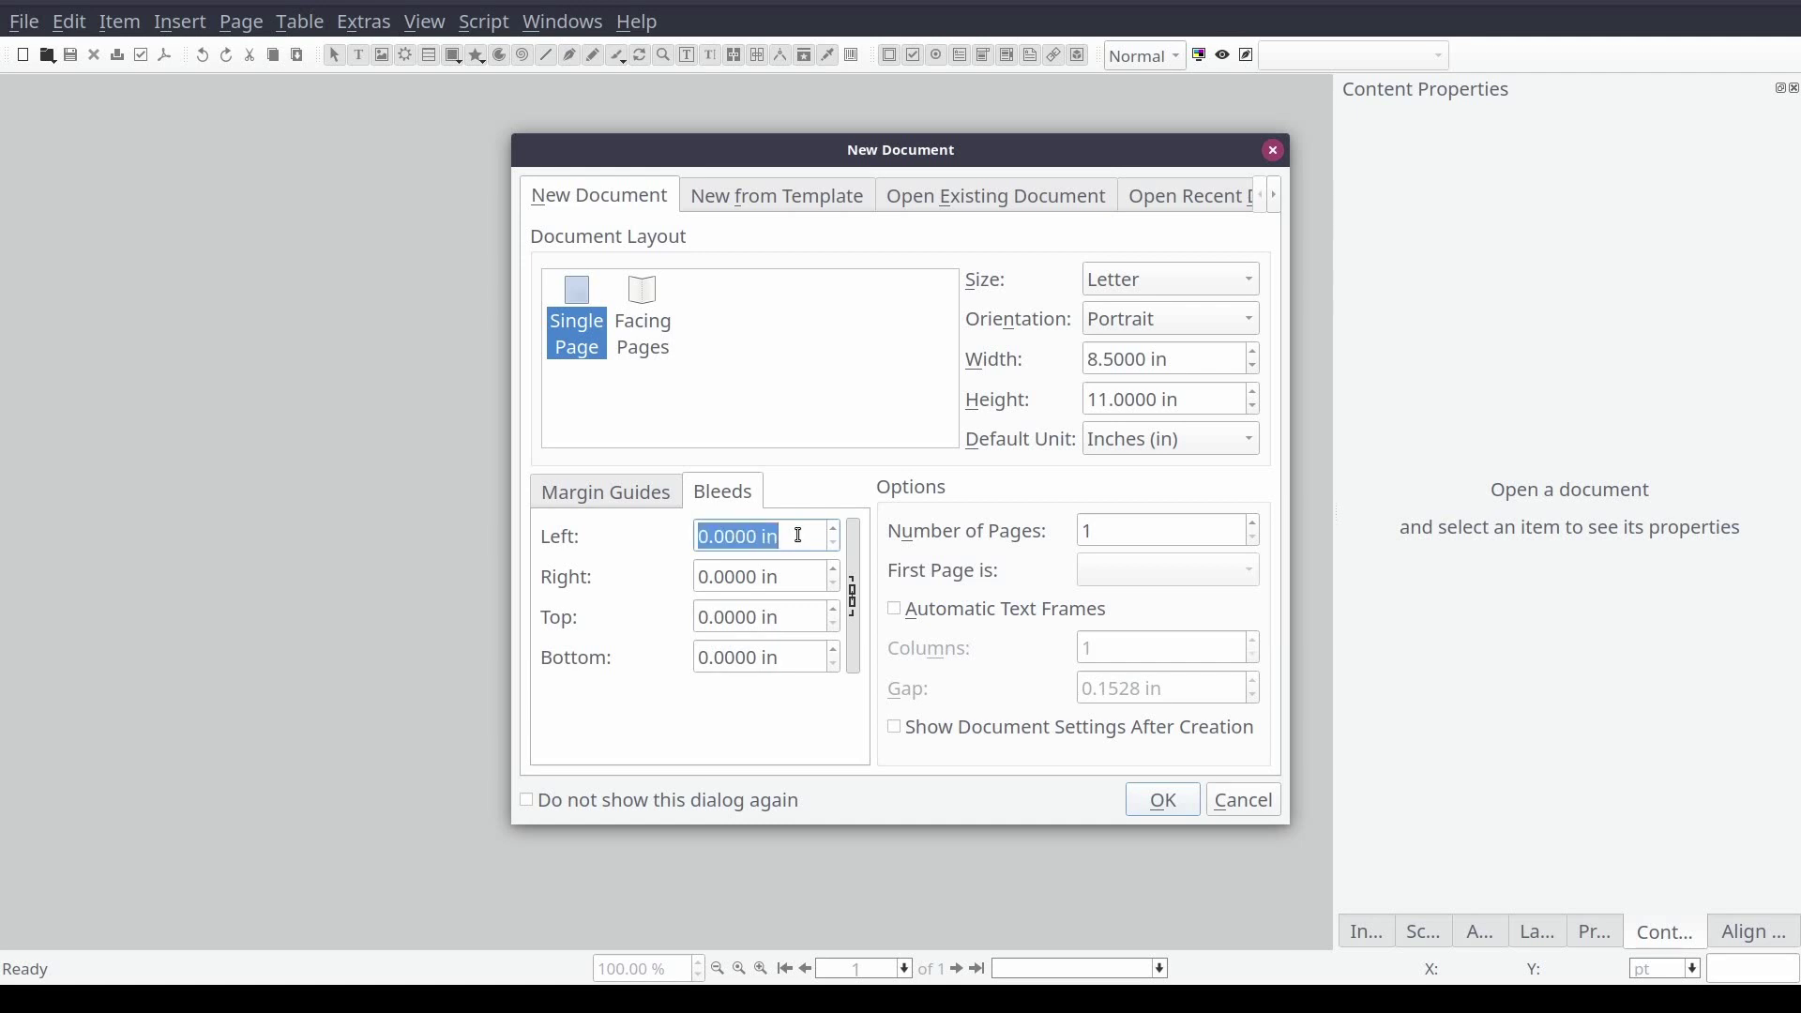
type("0.25")
key("Tab")
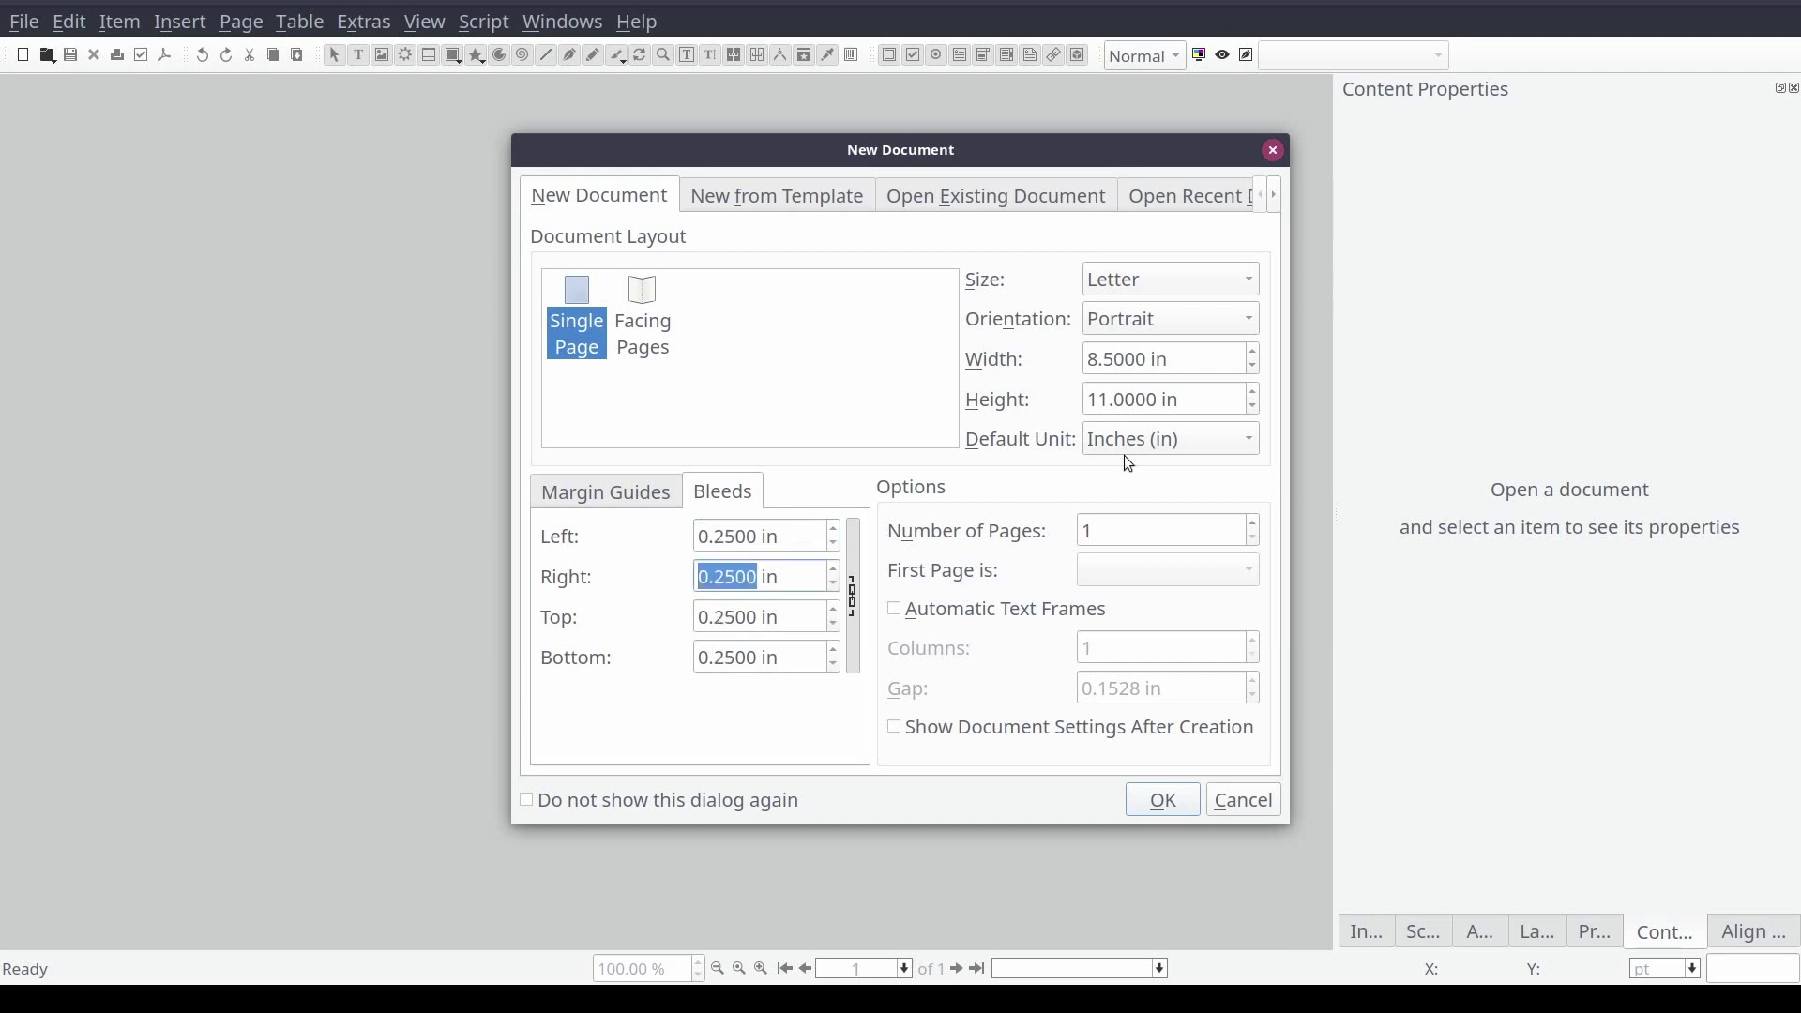
Switch the default unit back to points so the margins read 18 pt
left_click(1205, 446)
left_click(1190, 373)
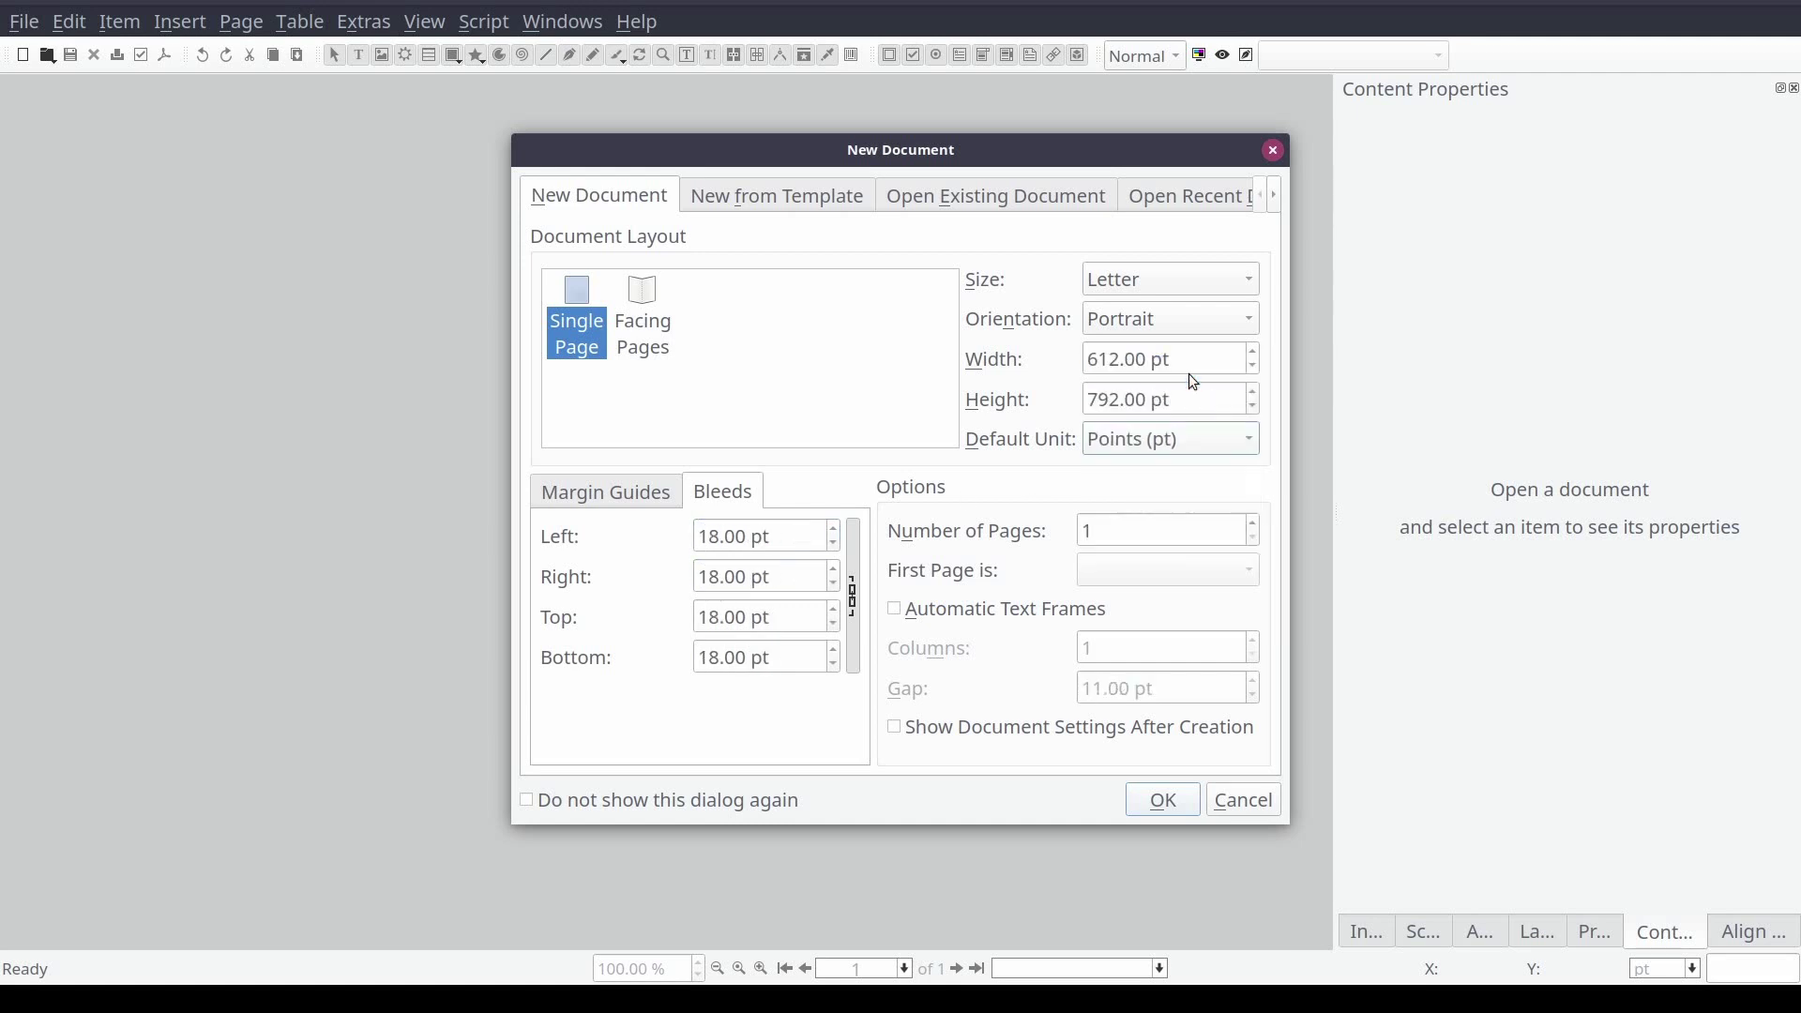
left_click(632, 502)
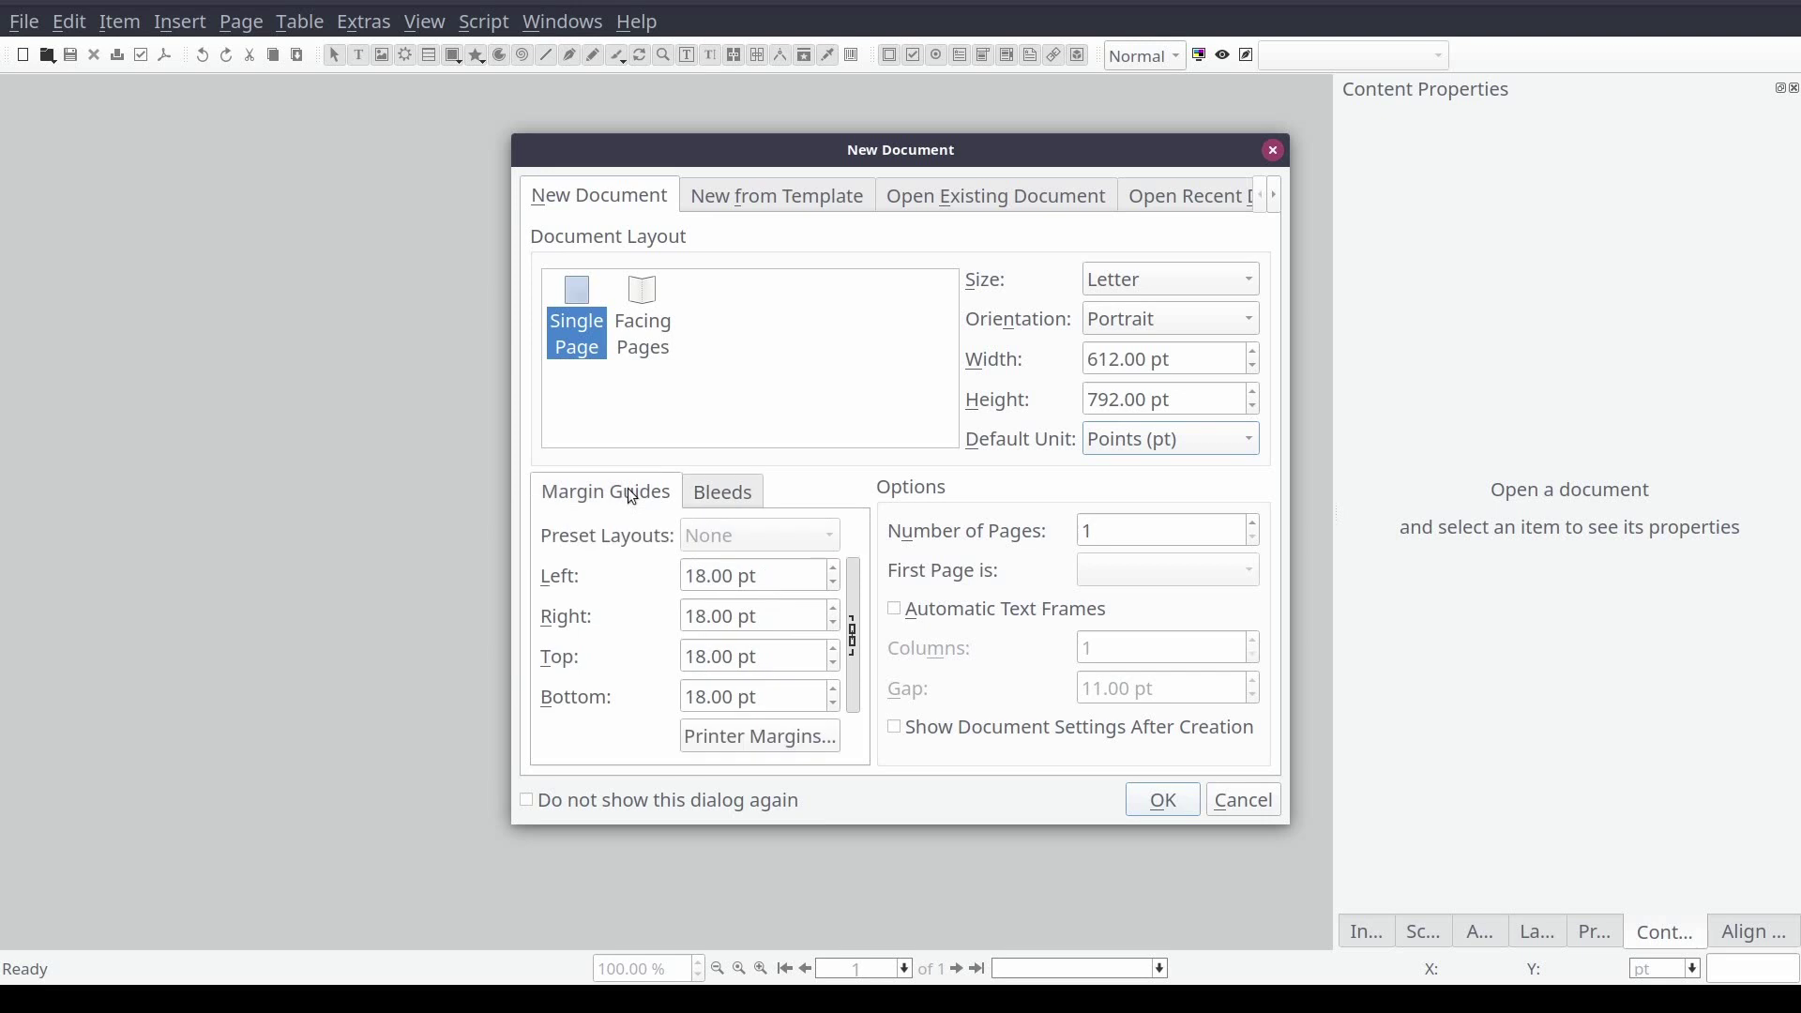
left_click(1153, 446)
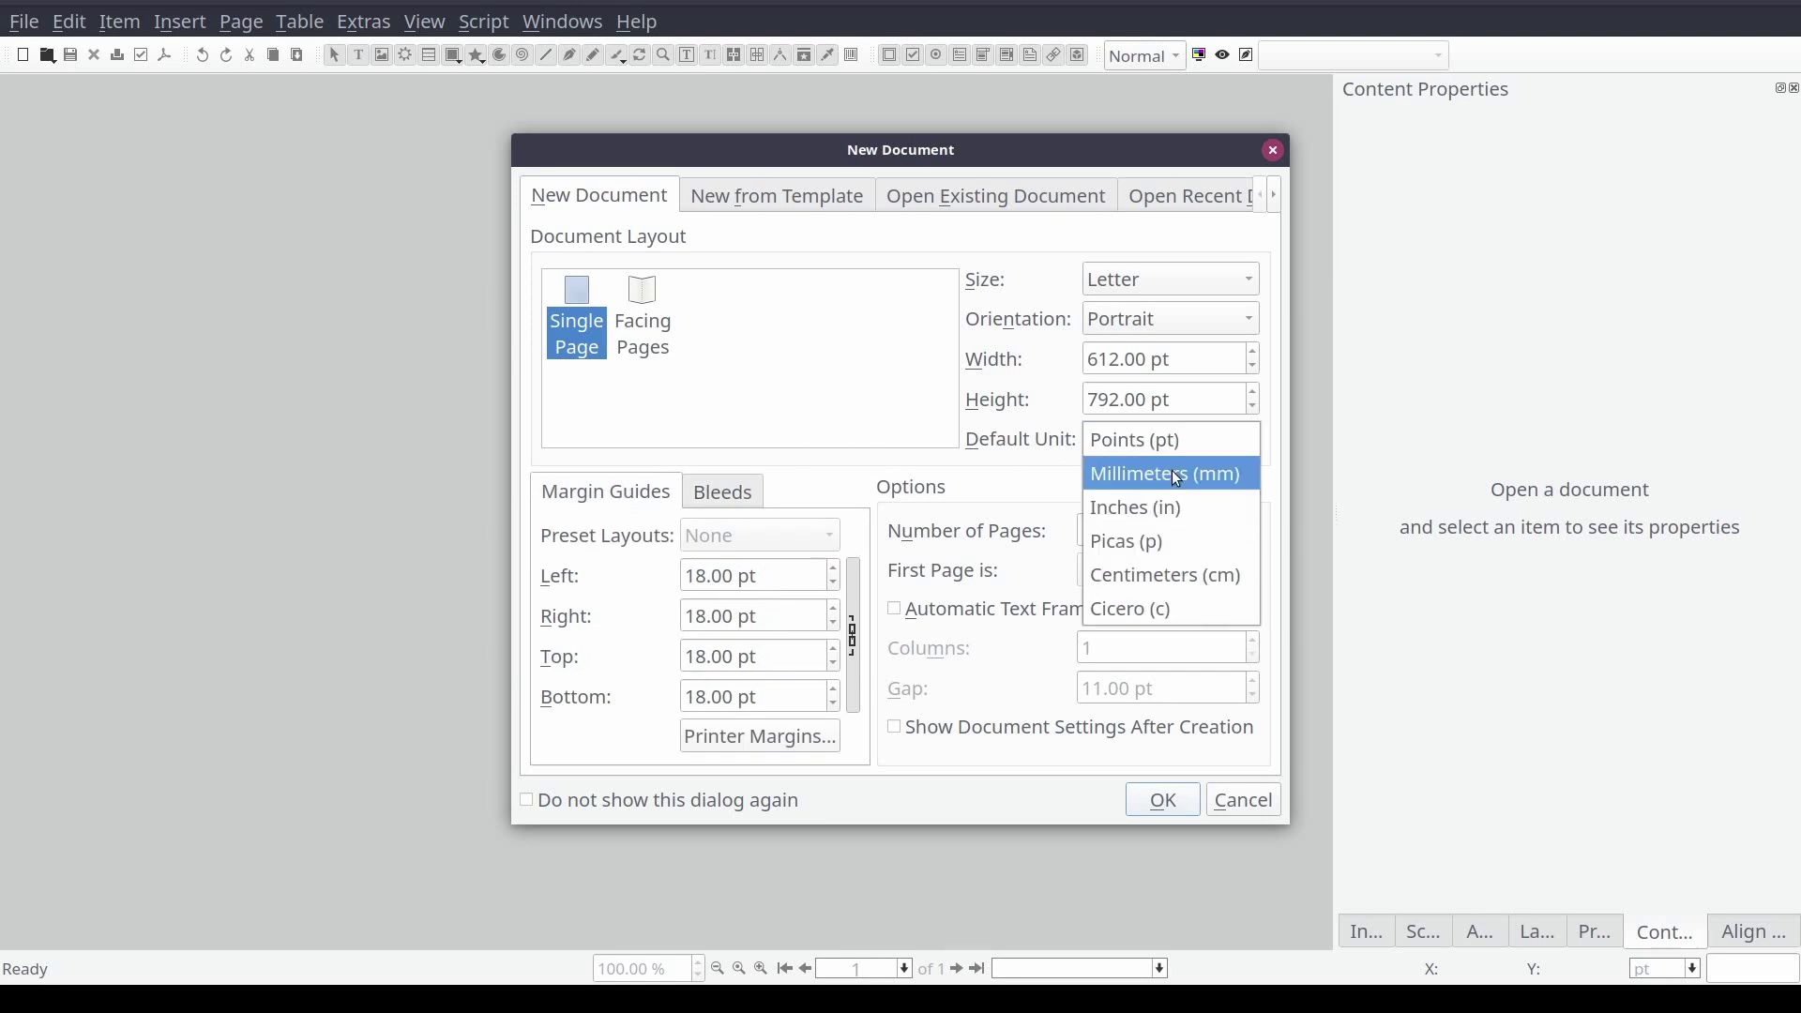
left_click(1173, 470)
left_click(1169, 441)
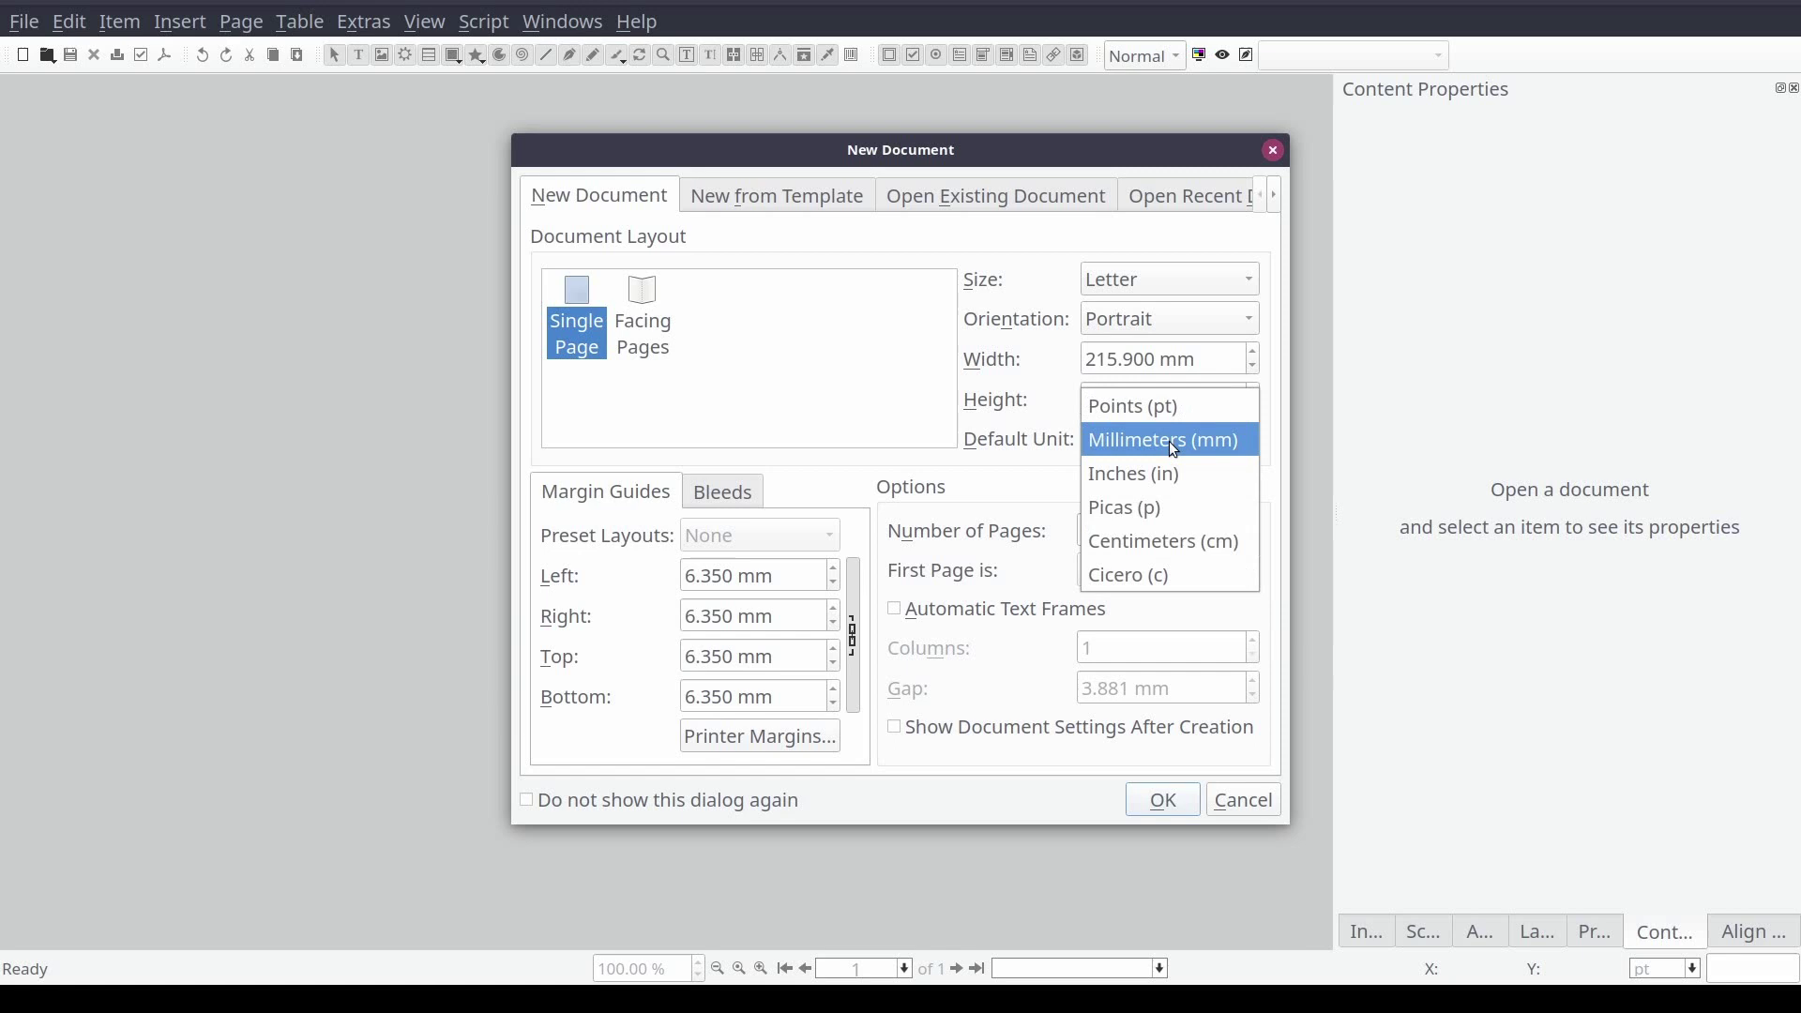
left_click(1163, 411)
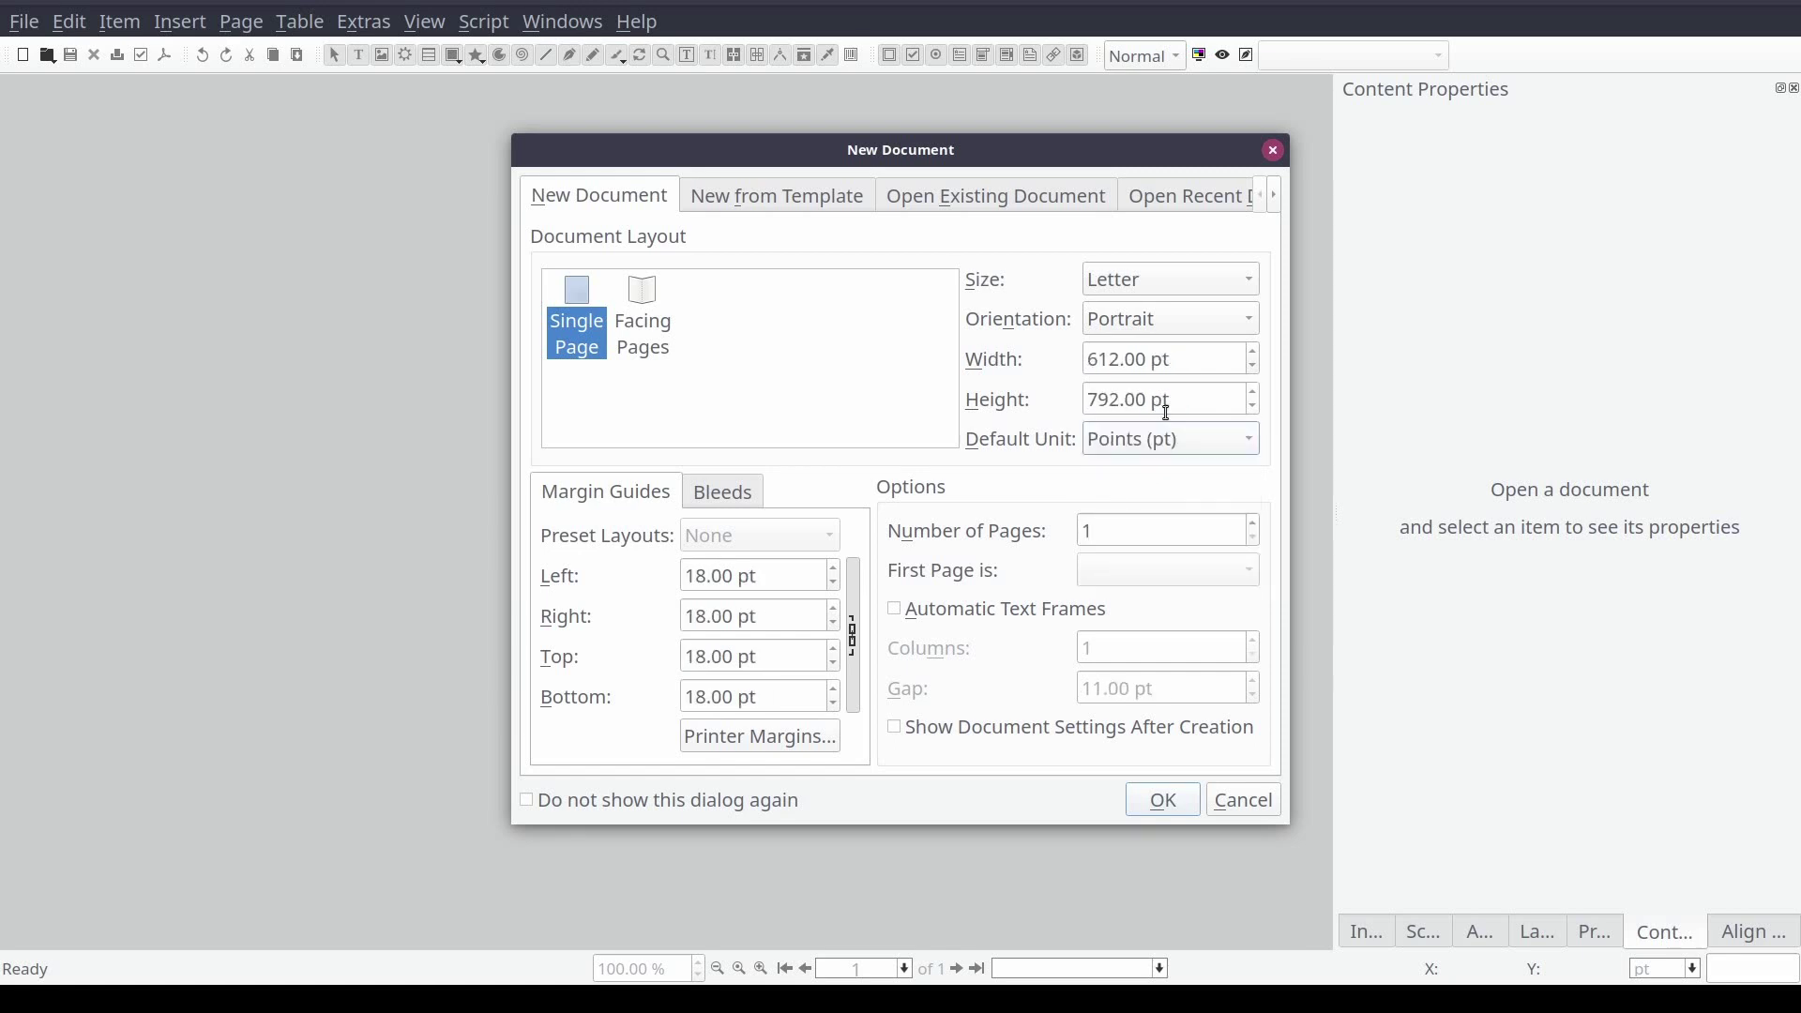
left_click(1129, 523)
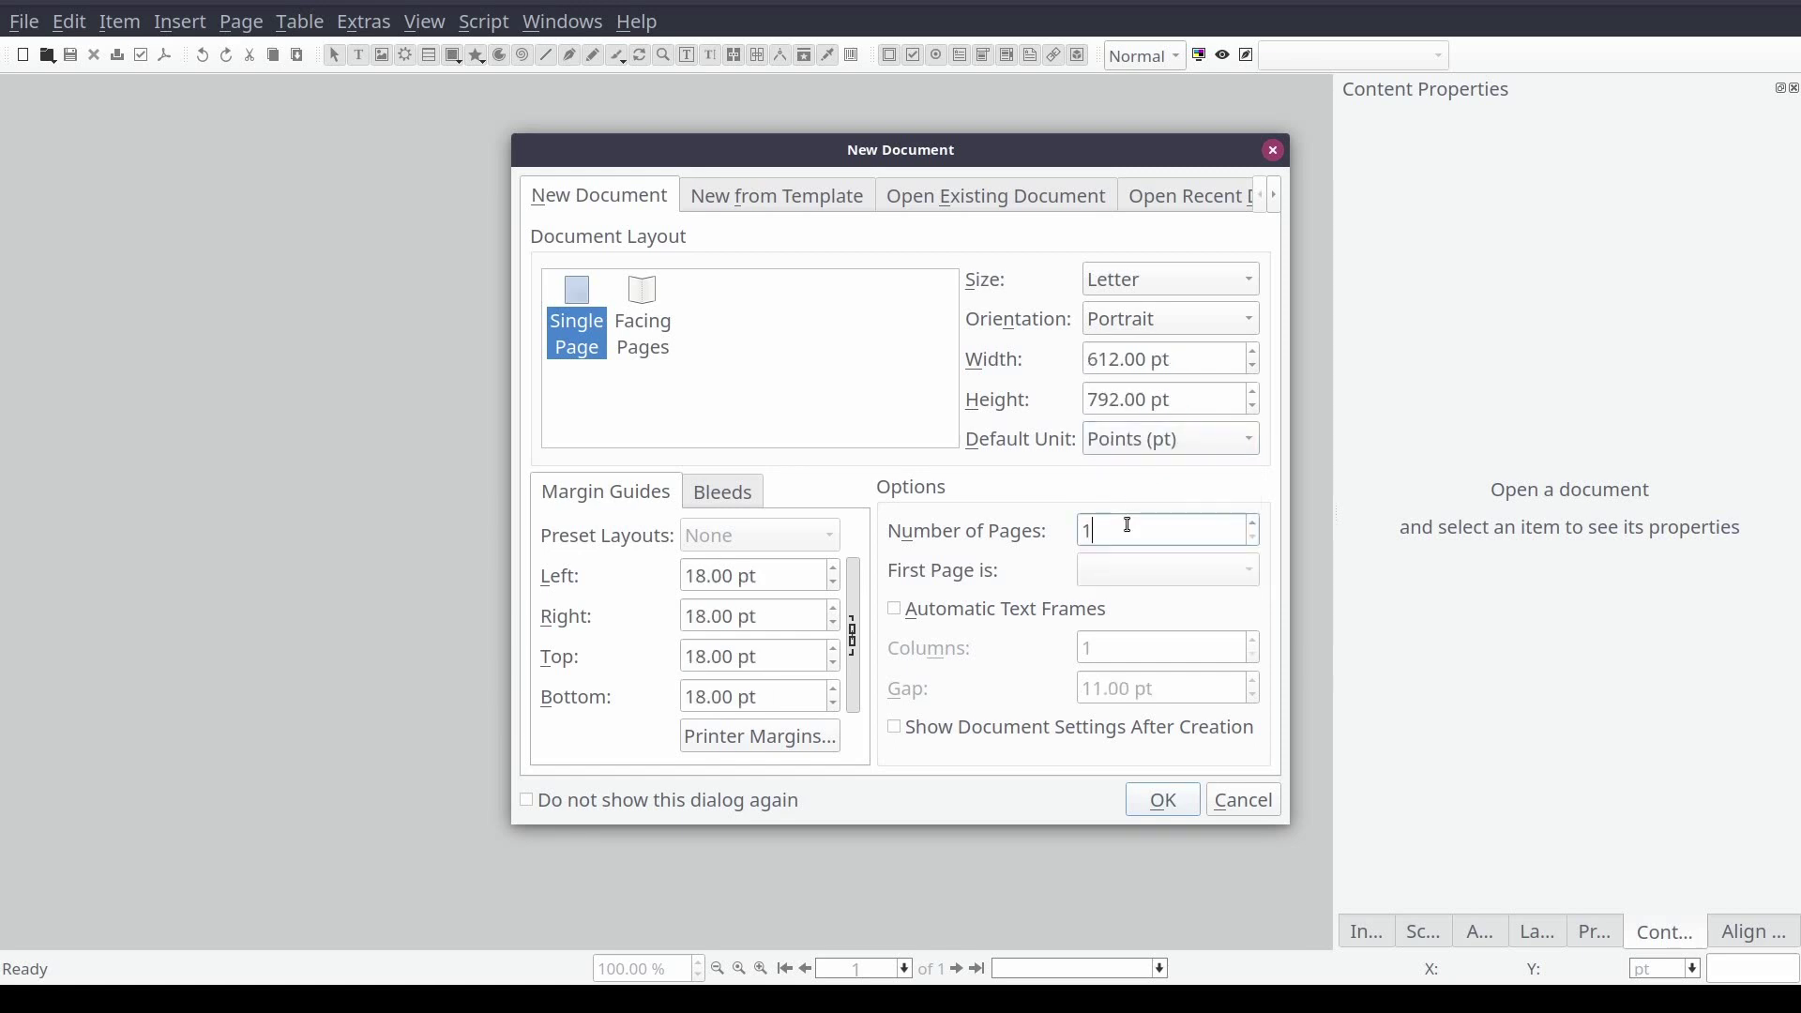
Create the Letter document, fit the page to the window, and enable Snap to Guides
left_click(1144, 805)
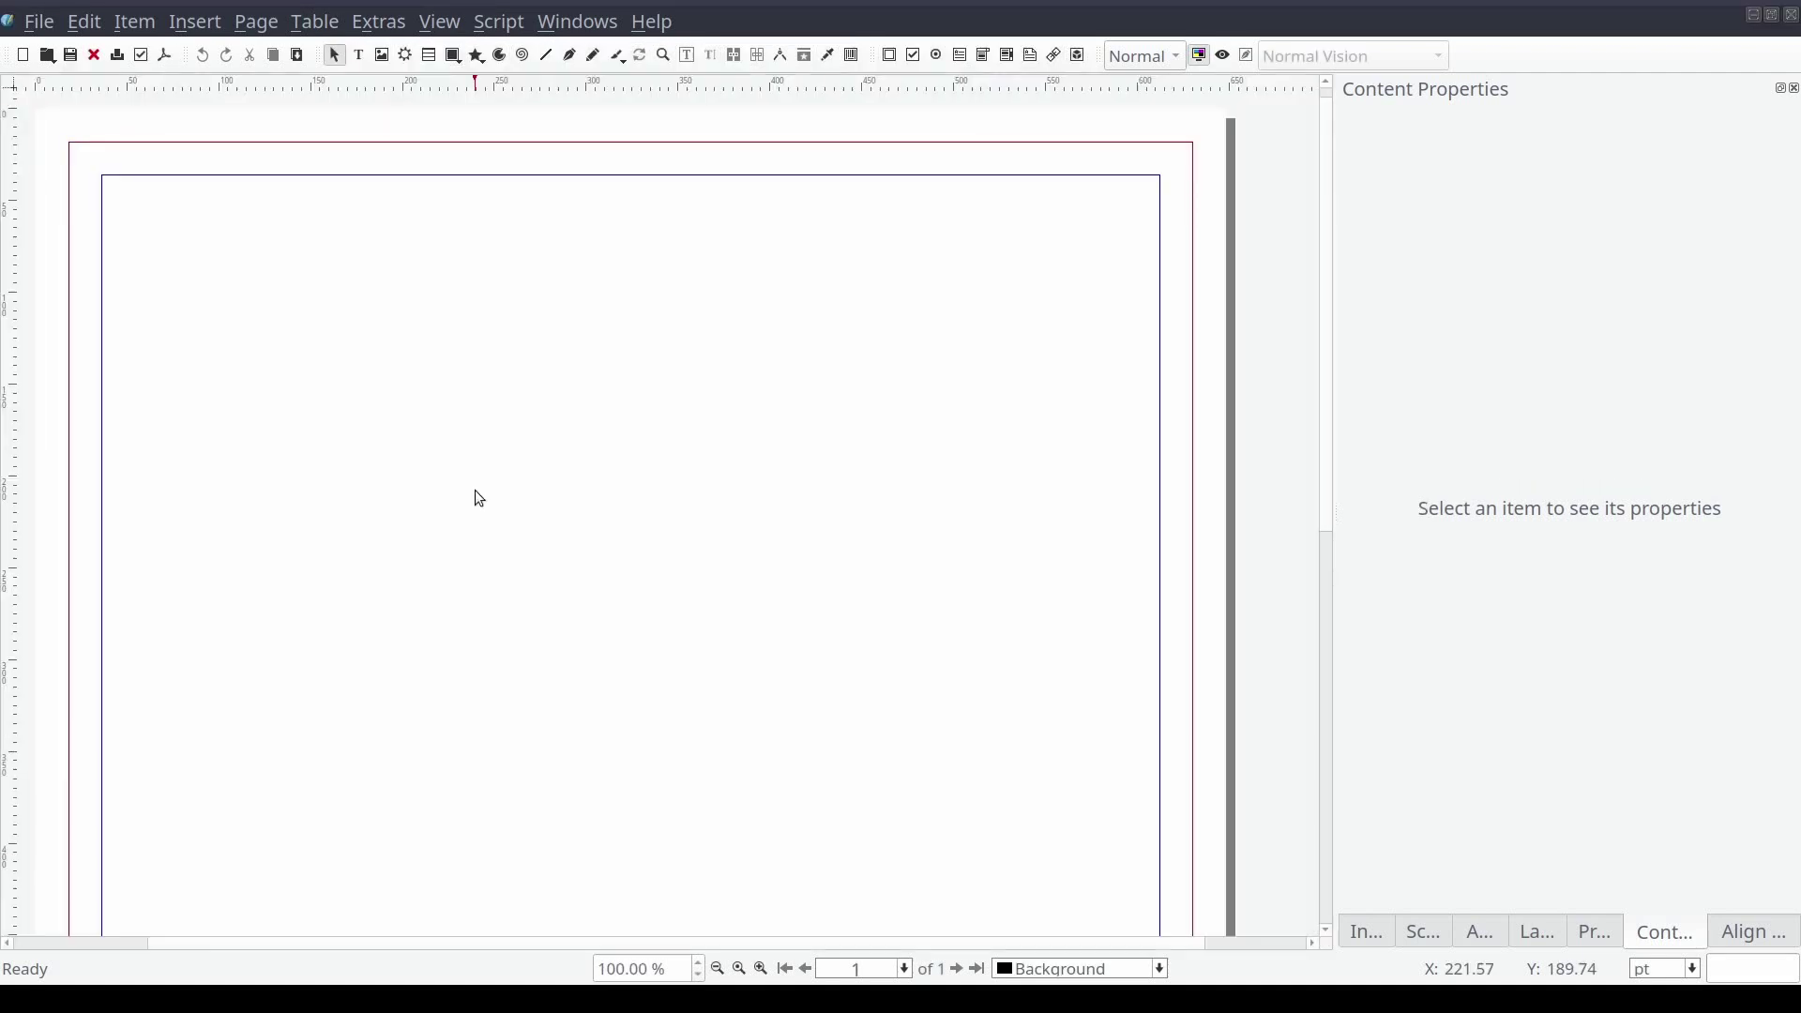
key("ctrl+0")
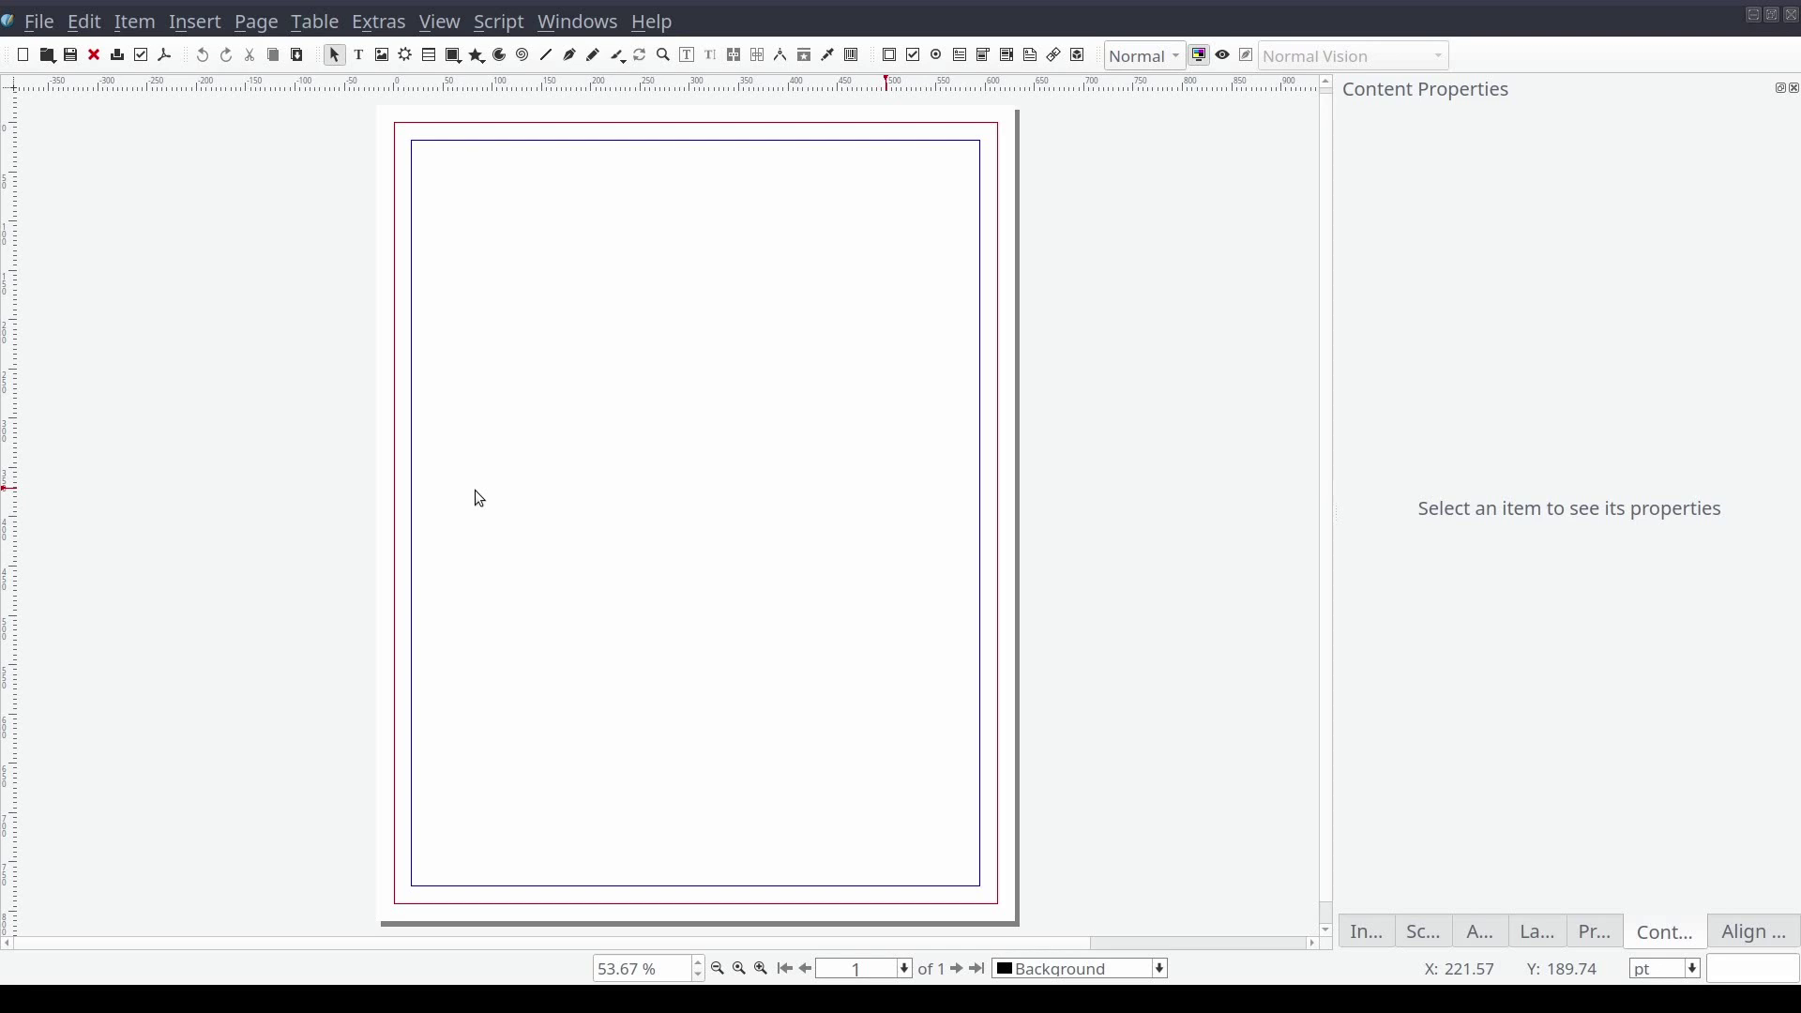
right_click(476, 490)
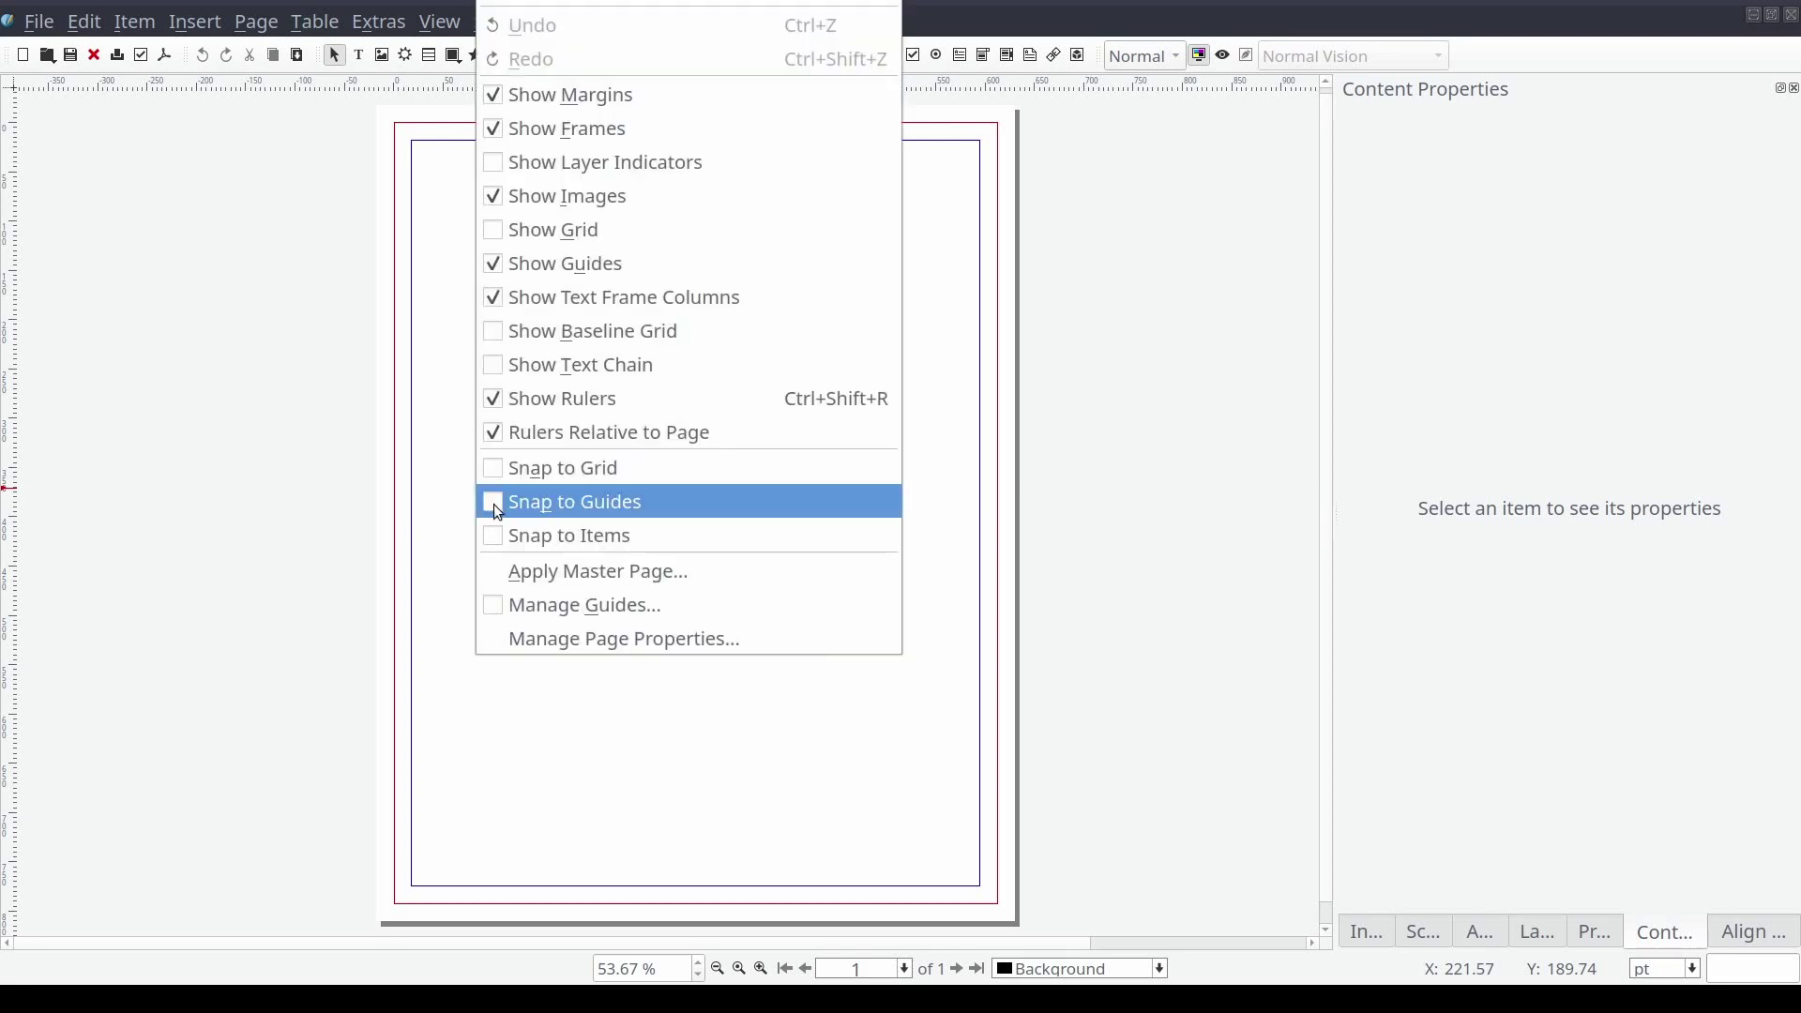
left_click(494, 504)
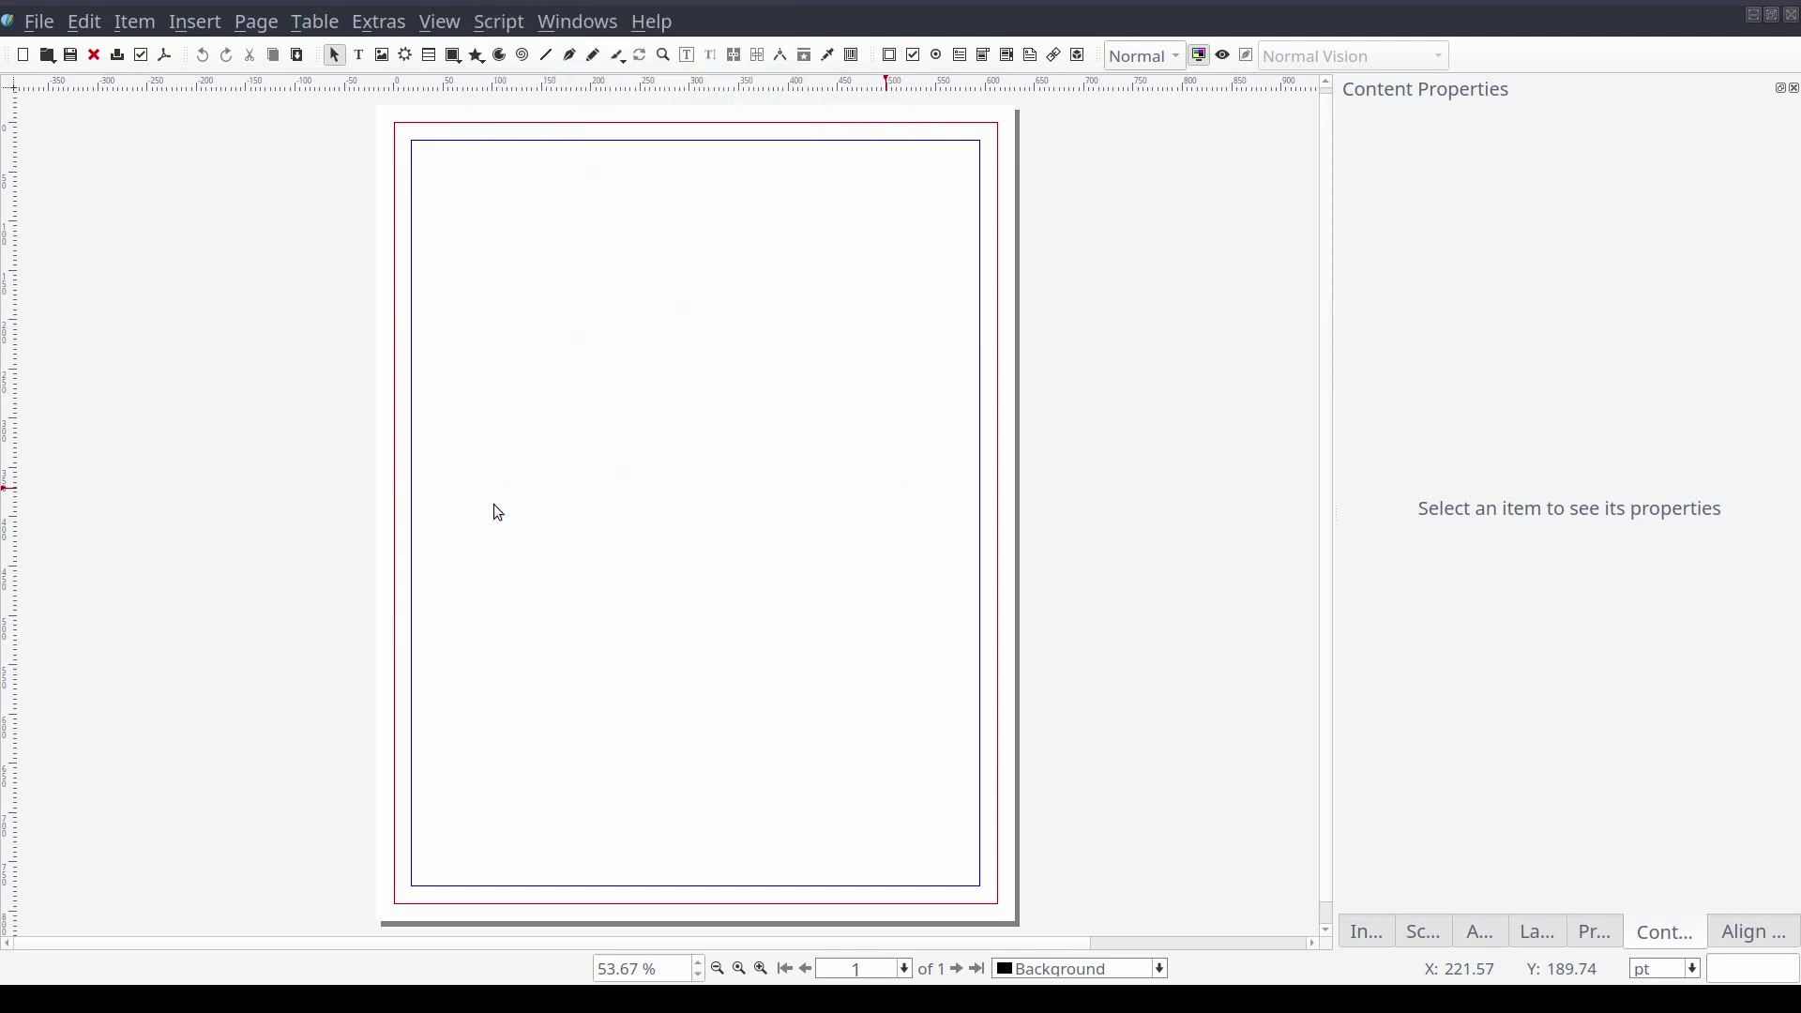
right_click(509, 334)
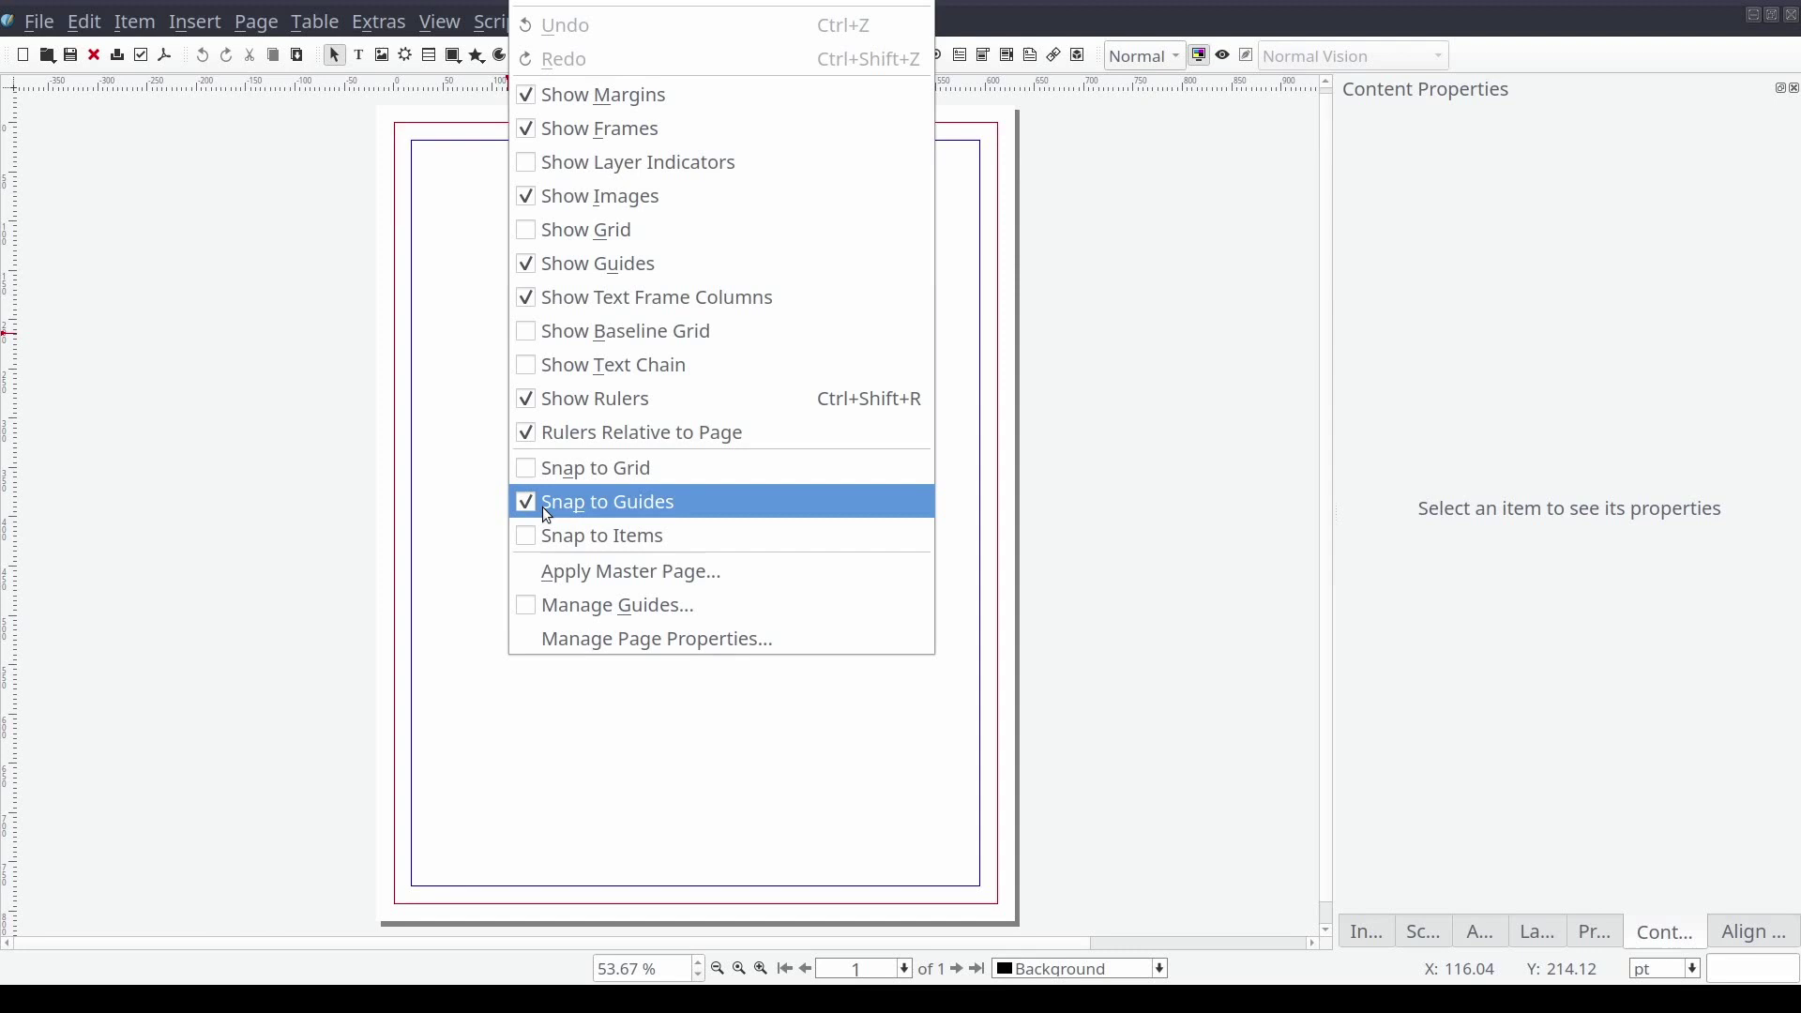
In Colors and Fills, duplicate Blue and name the copy 'Base Color'
left_click(489, 521)
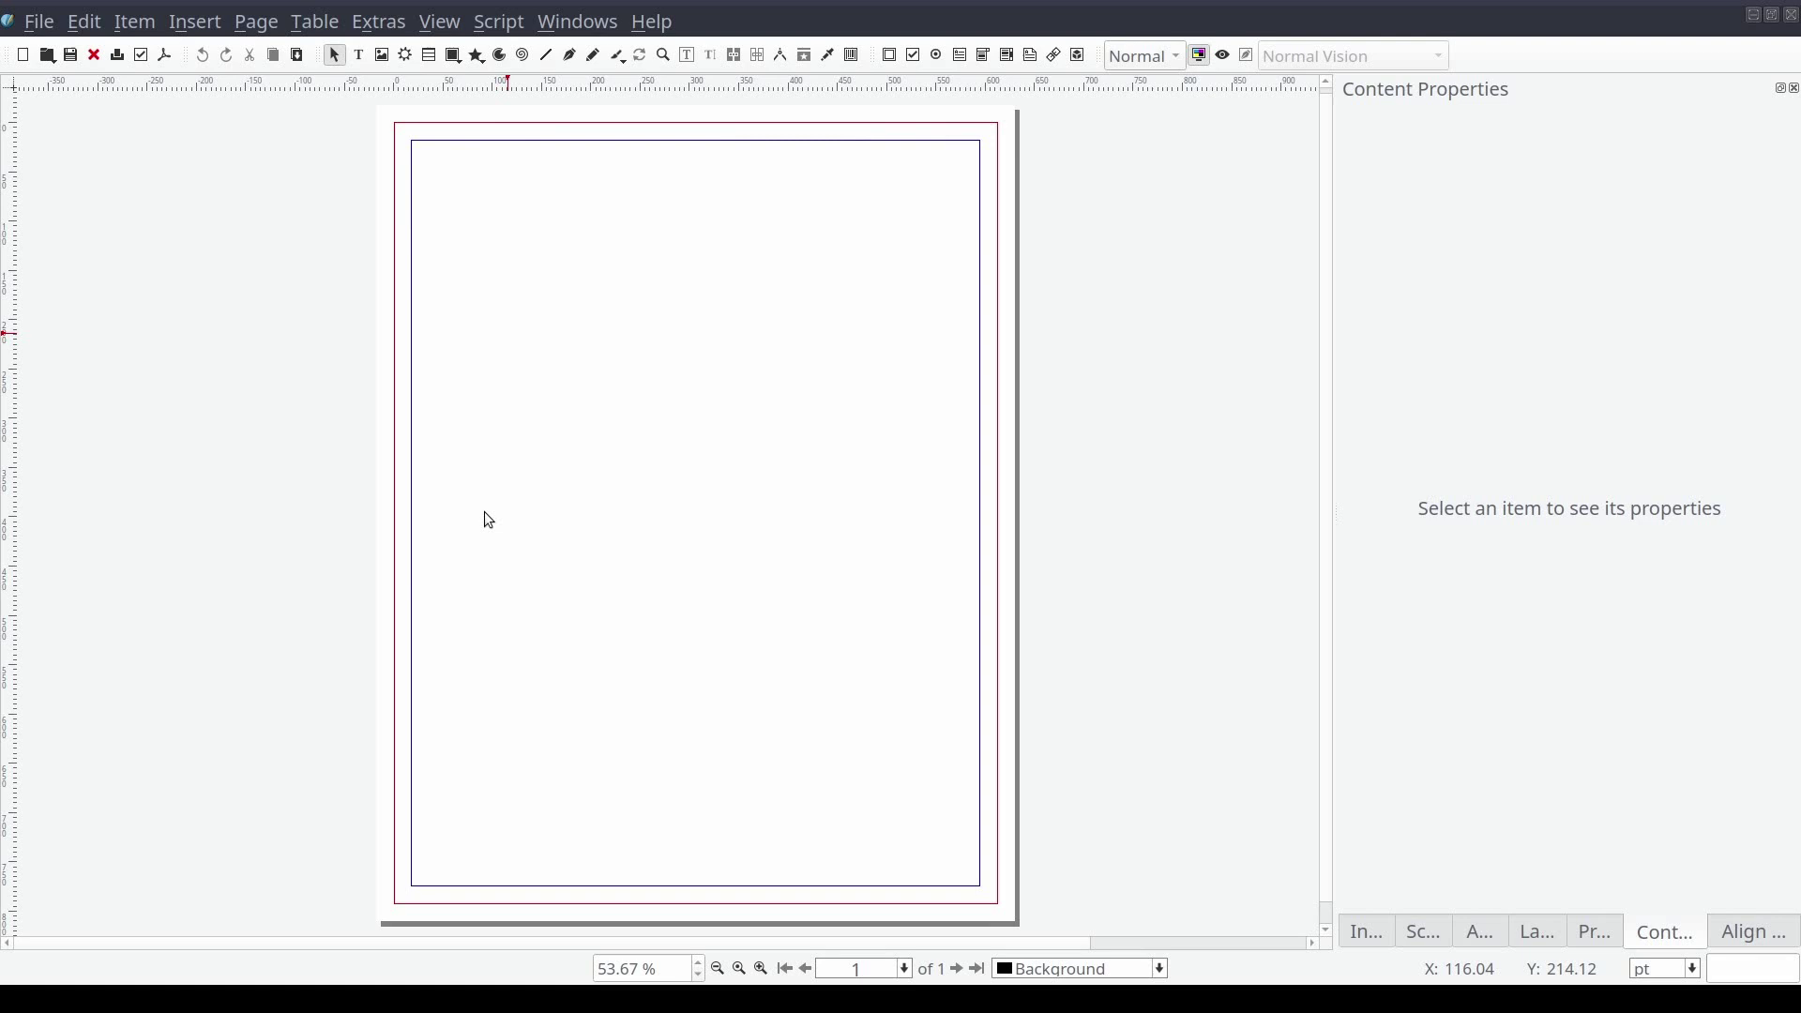
left_click(88, 24)
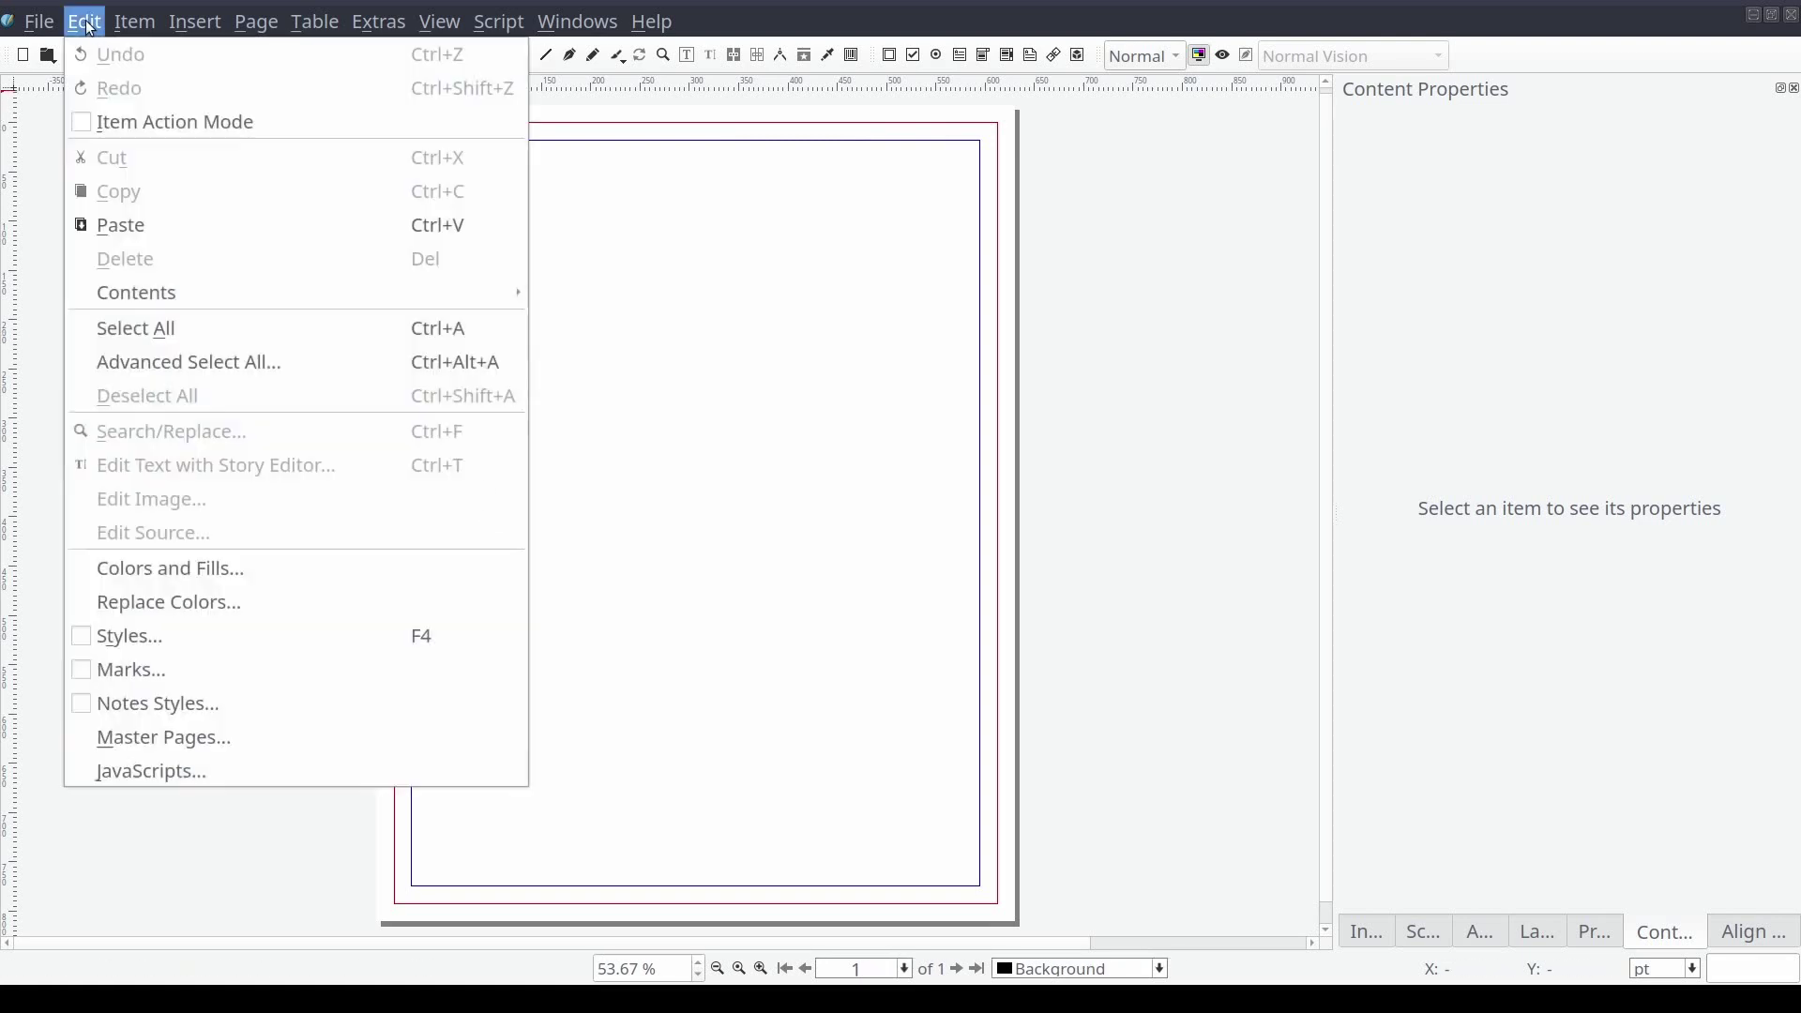
left_click(249, 574)
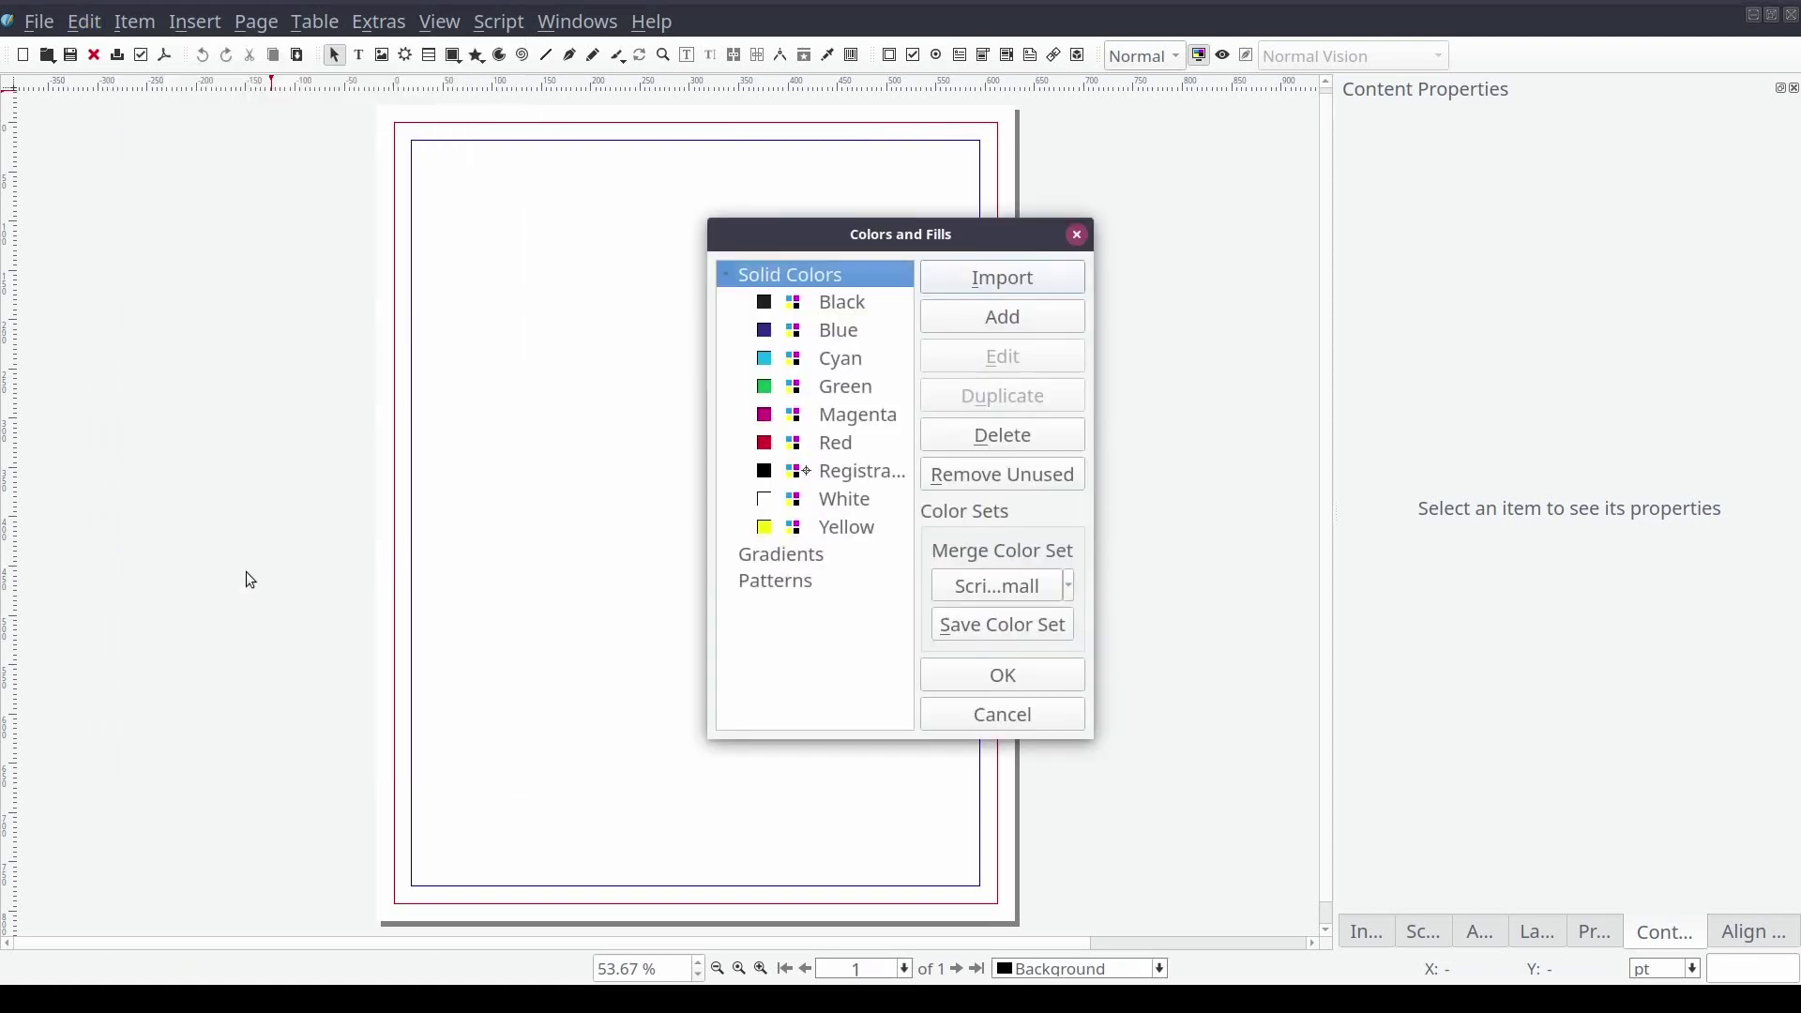
left_click(894, 333)
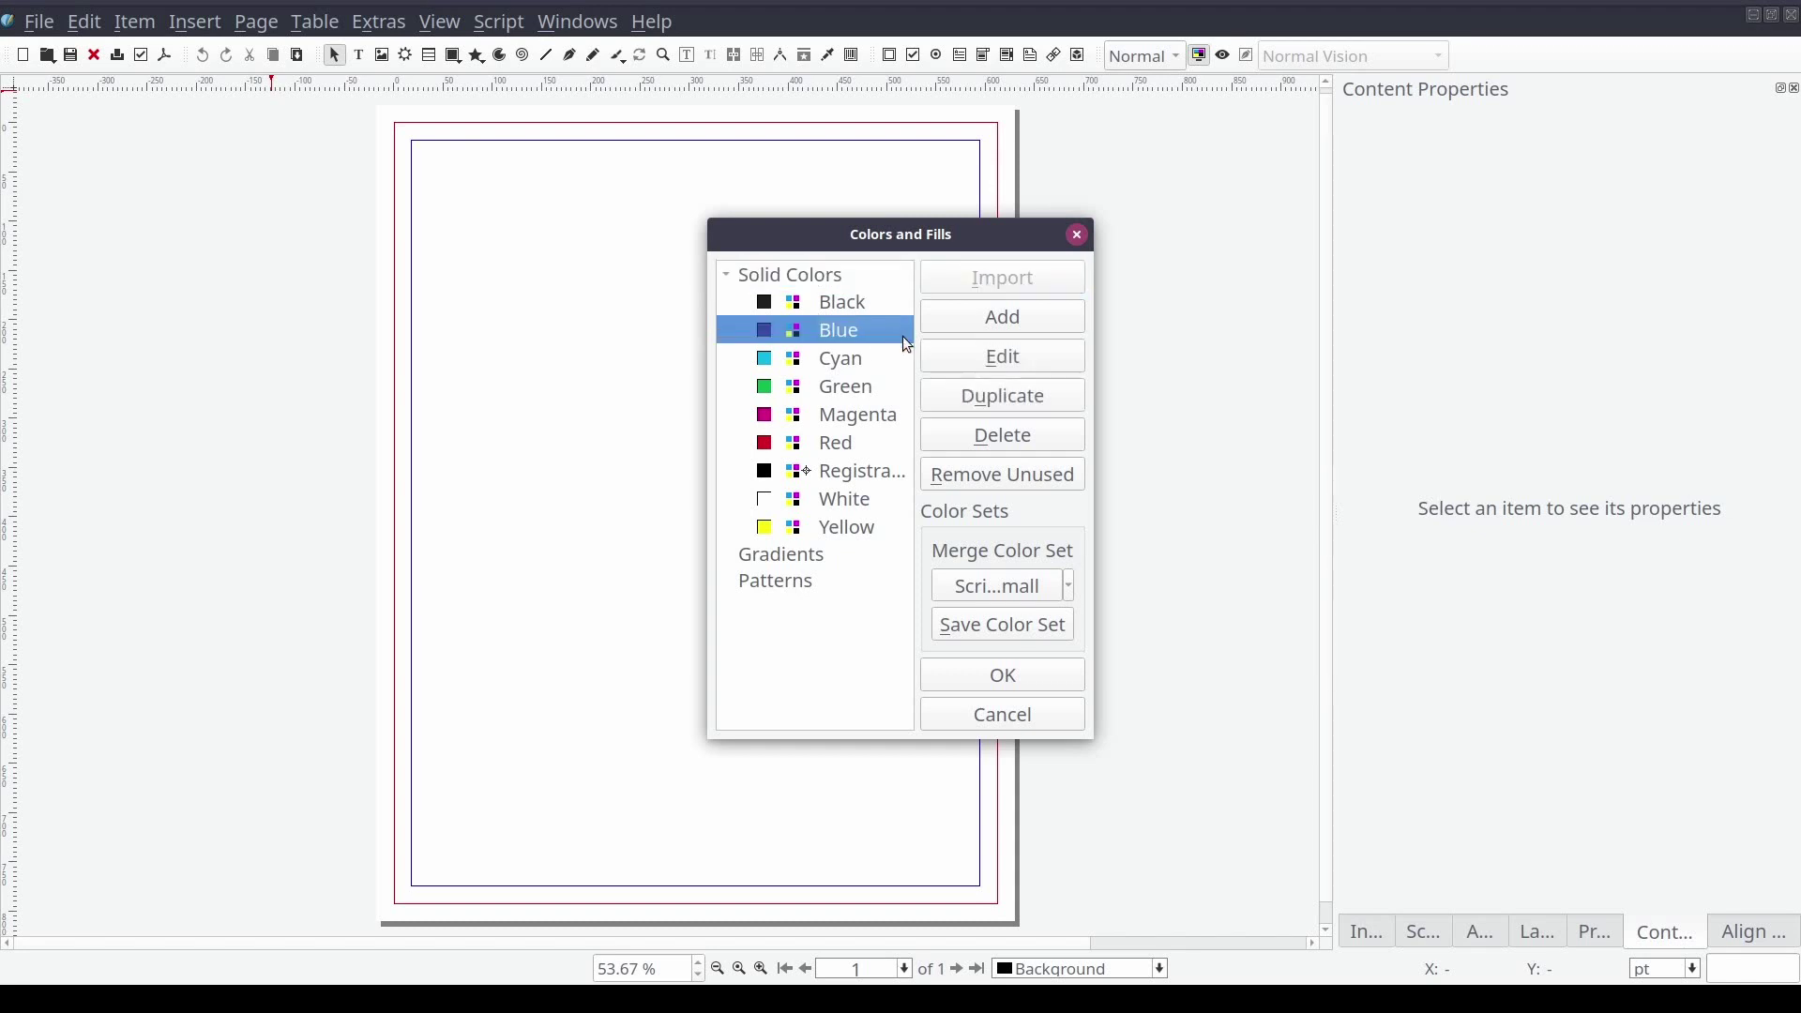
left_click(1061, 401)
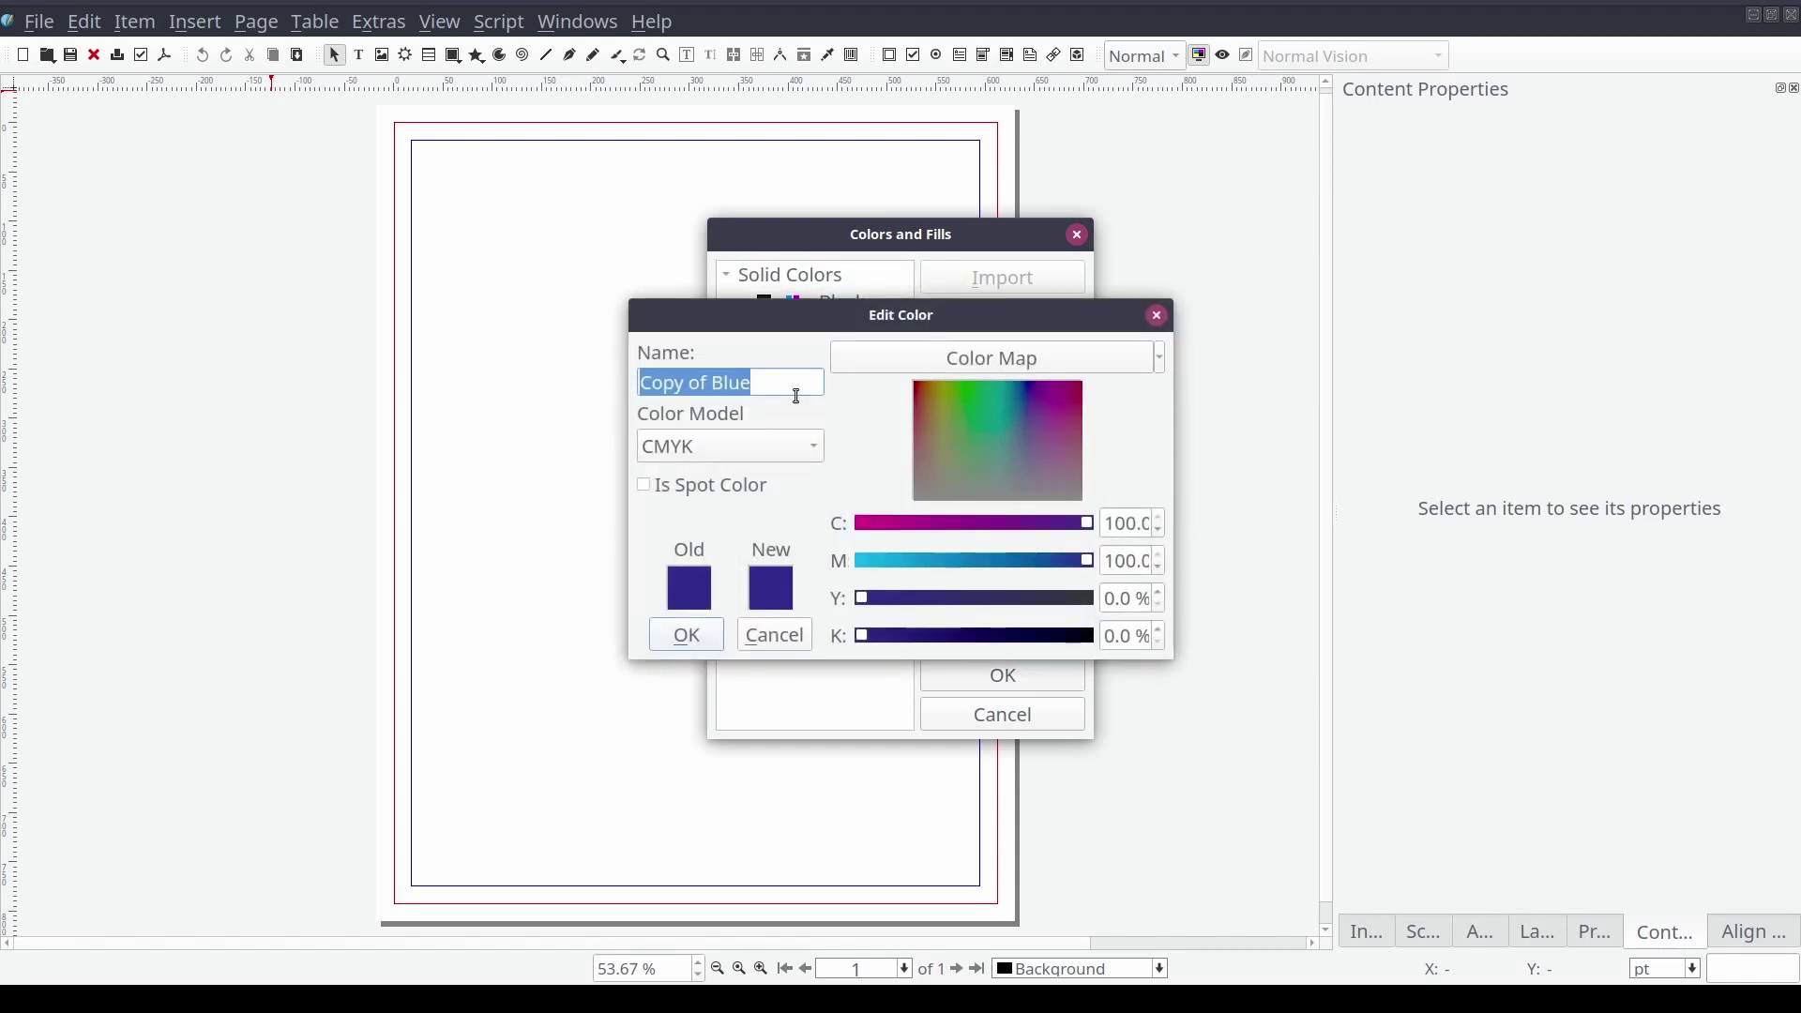
type("Base Co")
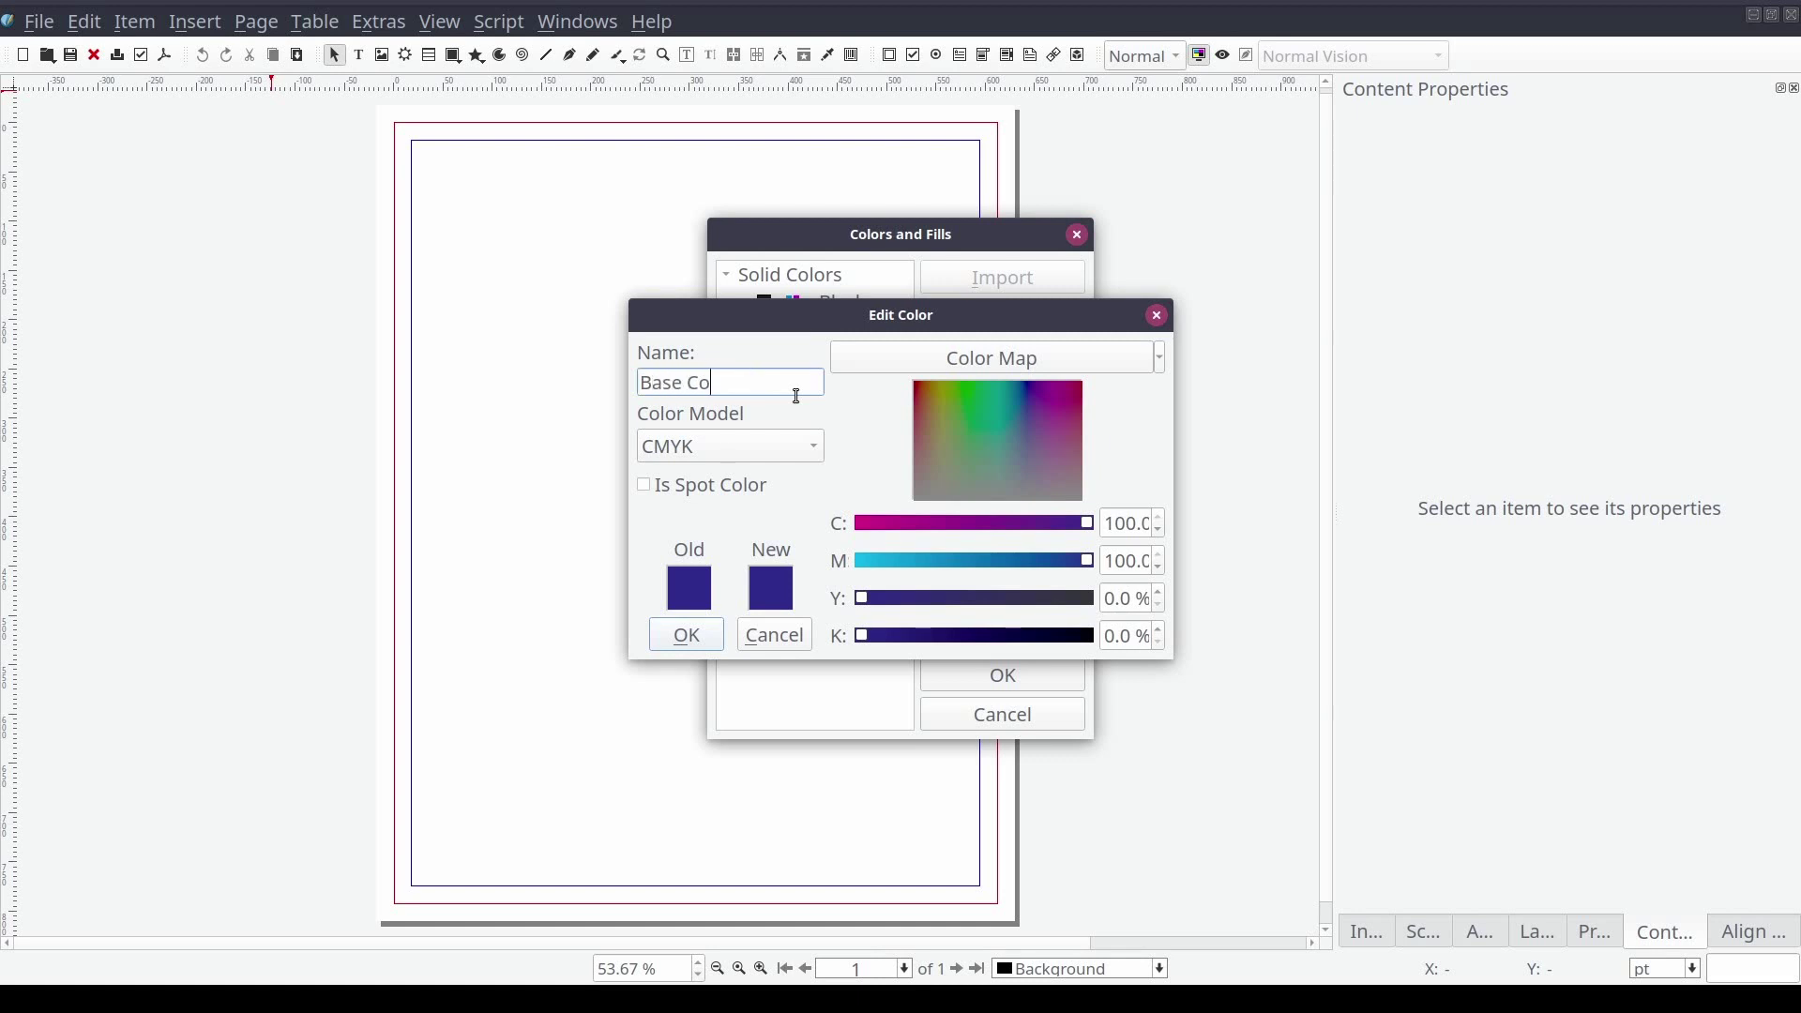
type("lor")
left_click(687, 636)
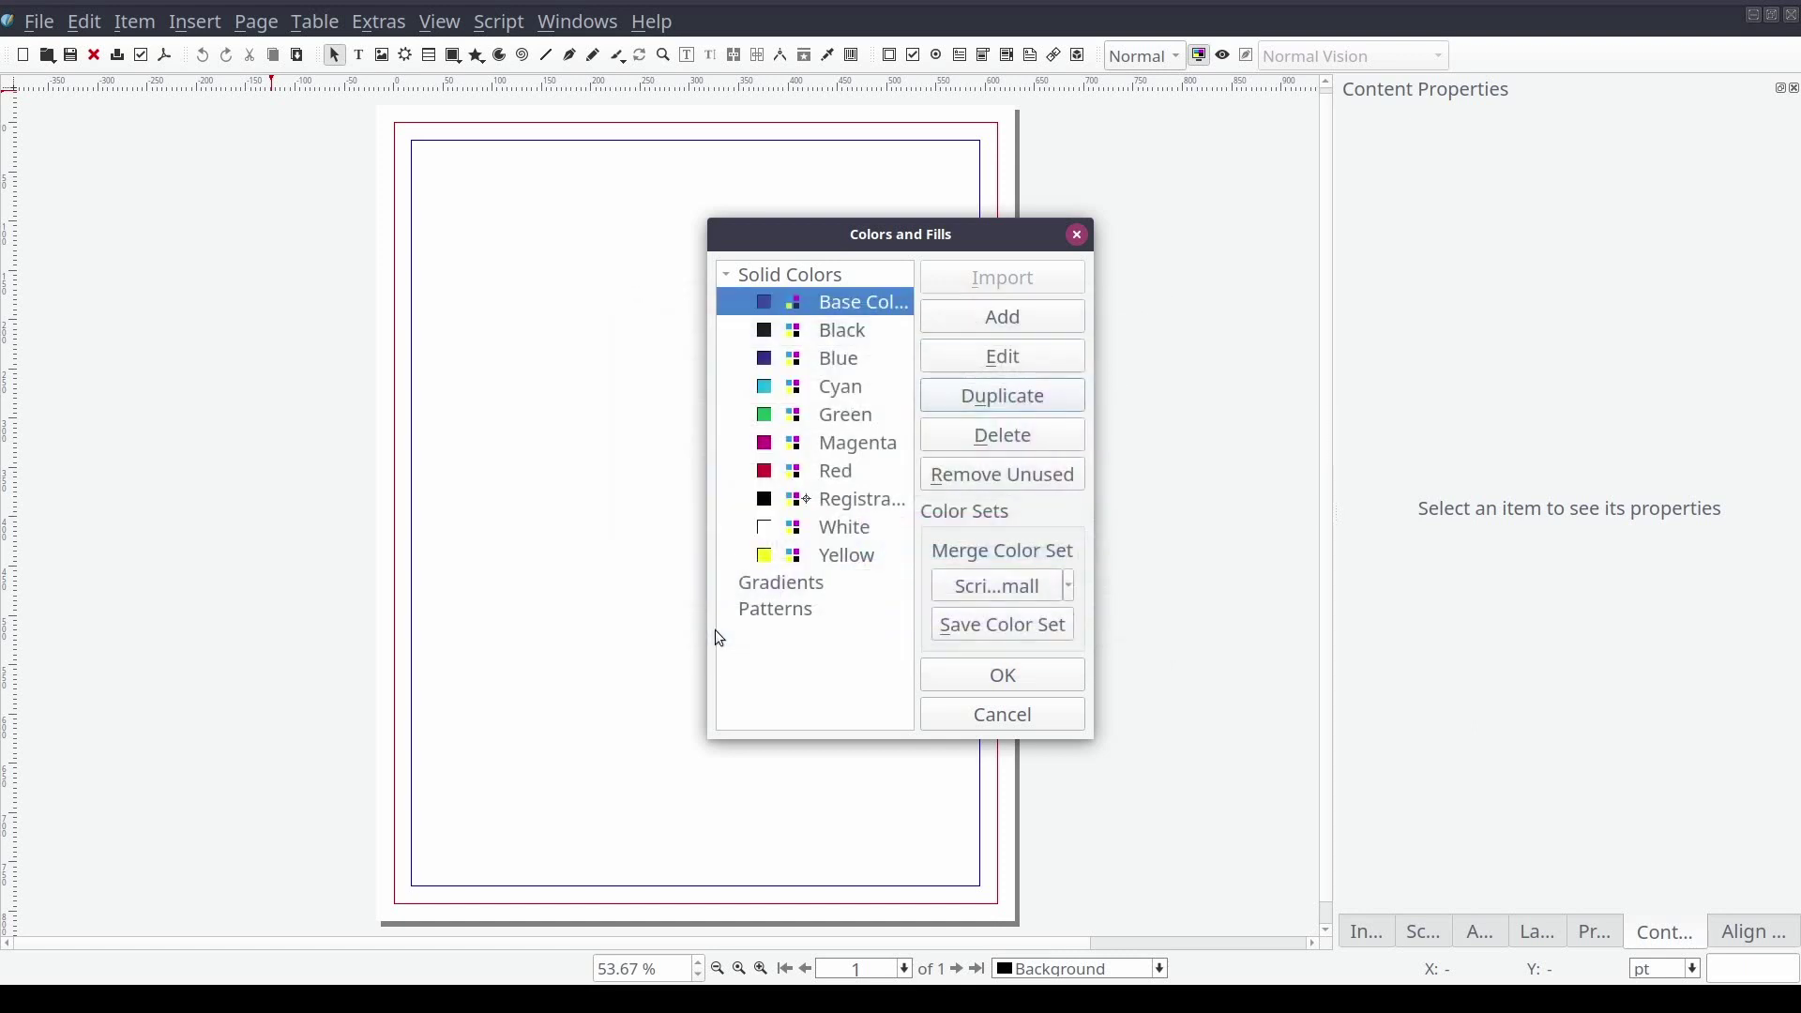
left_click(949, 674)
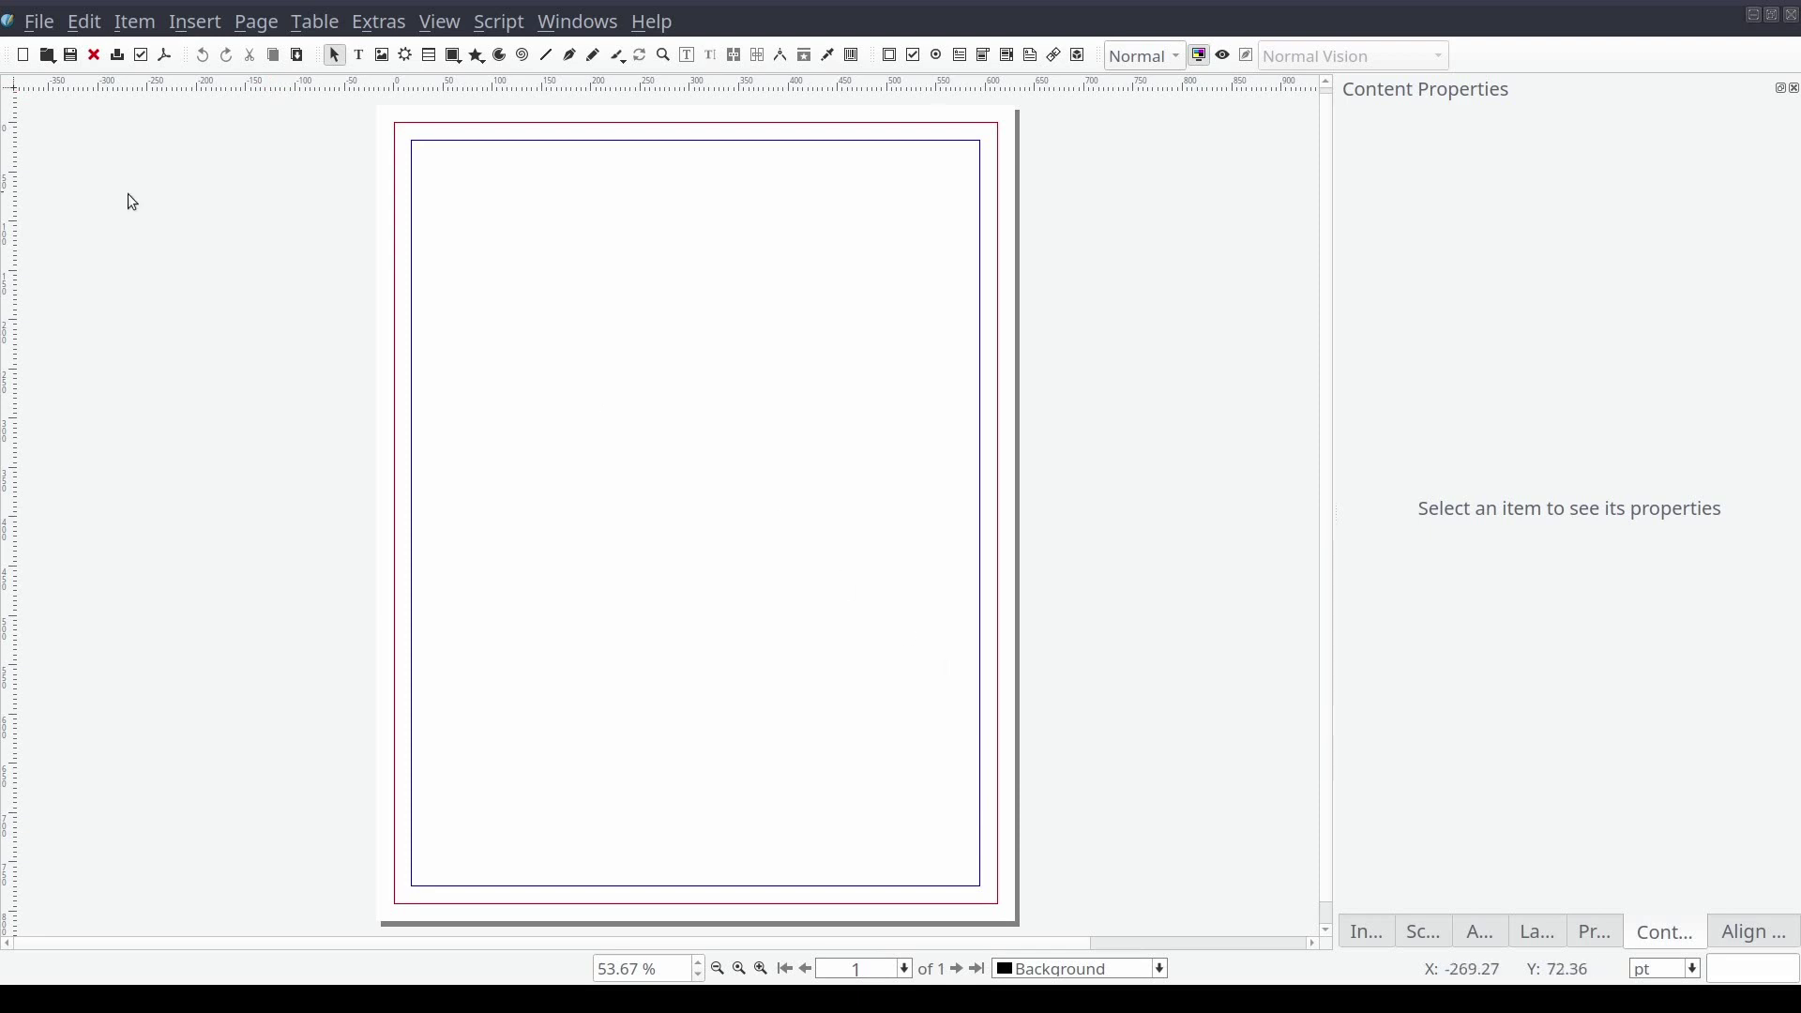
Create a paragraph style 'Name' based on Default Paragraph Style with automatic line spacing
left_click(82, 23)
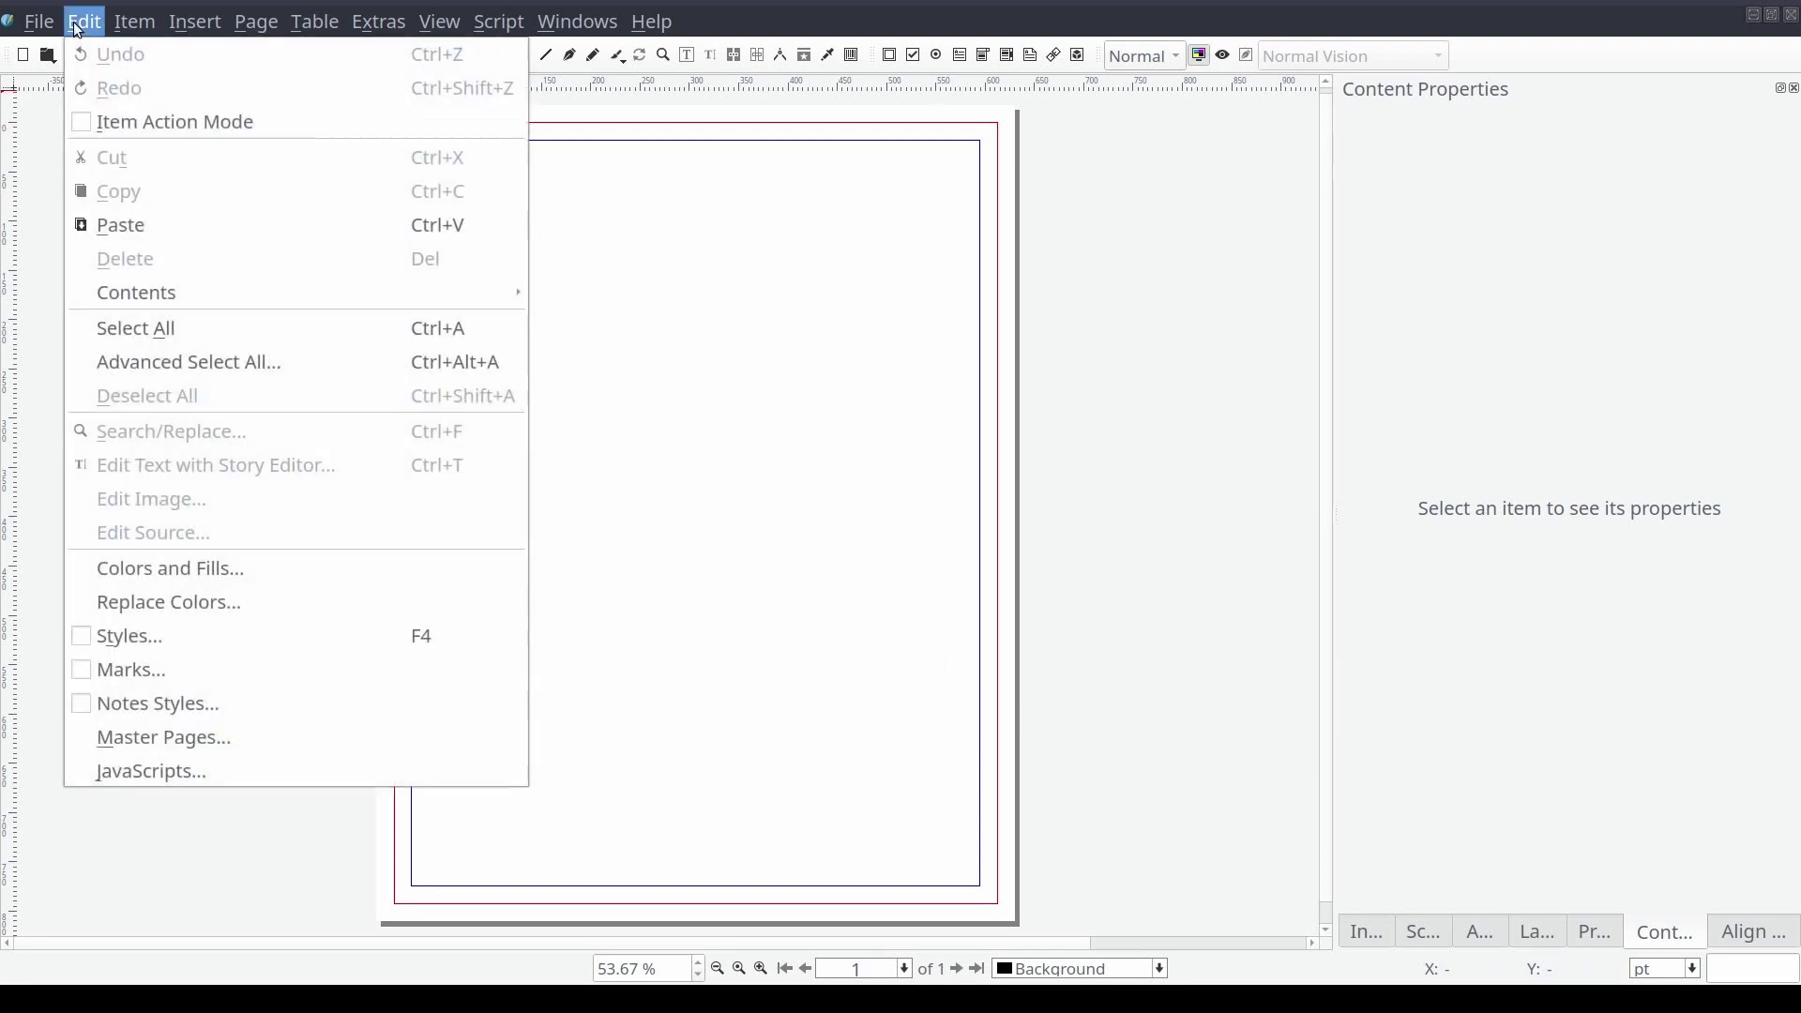
left_click(296, 642)
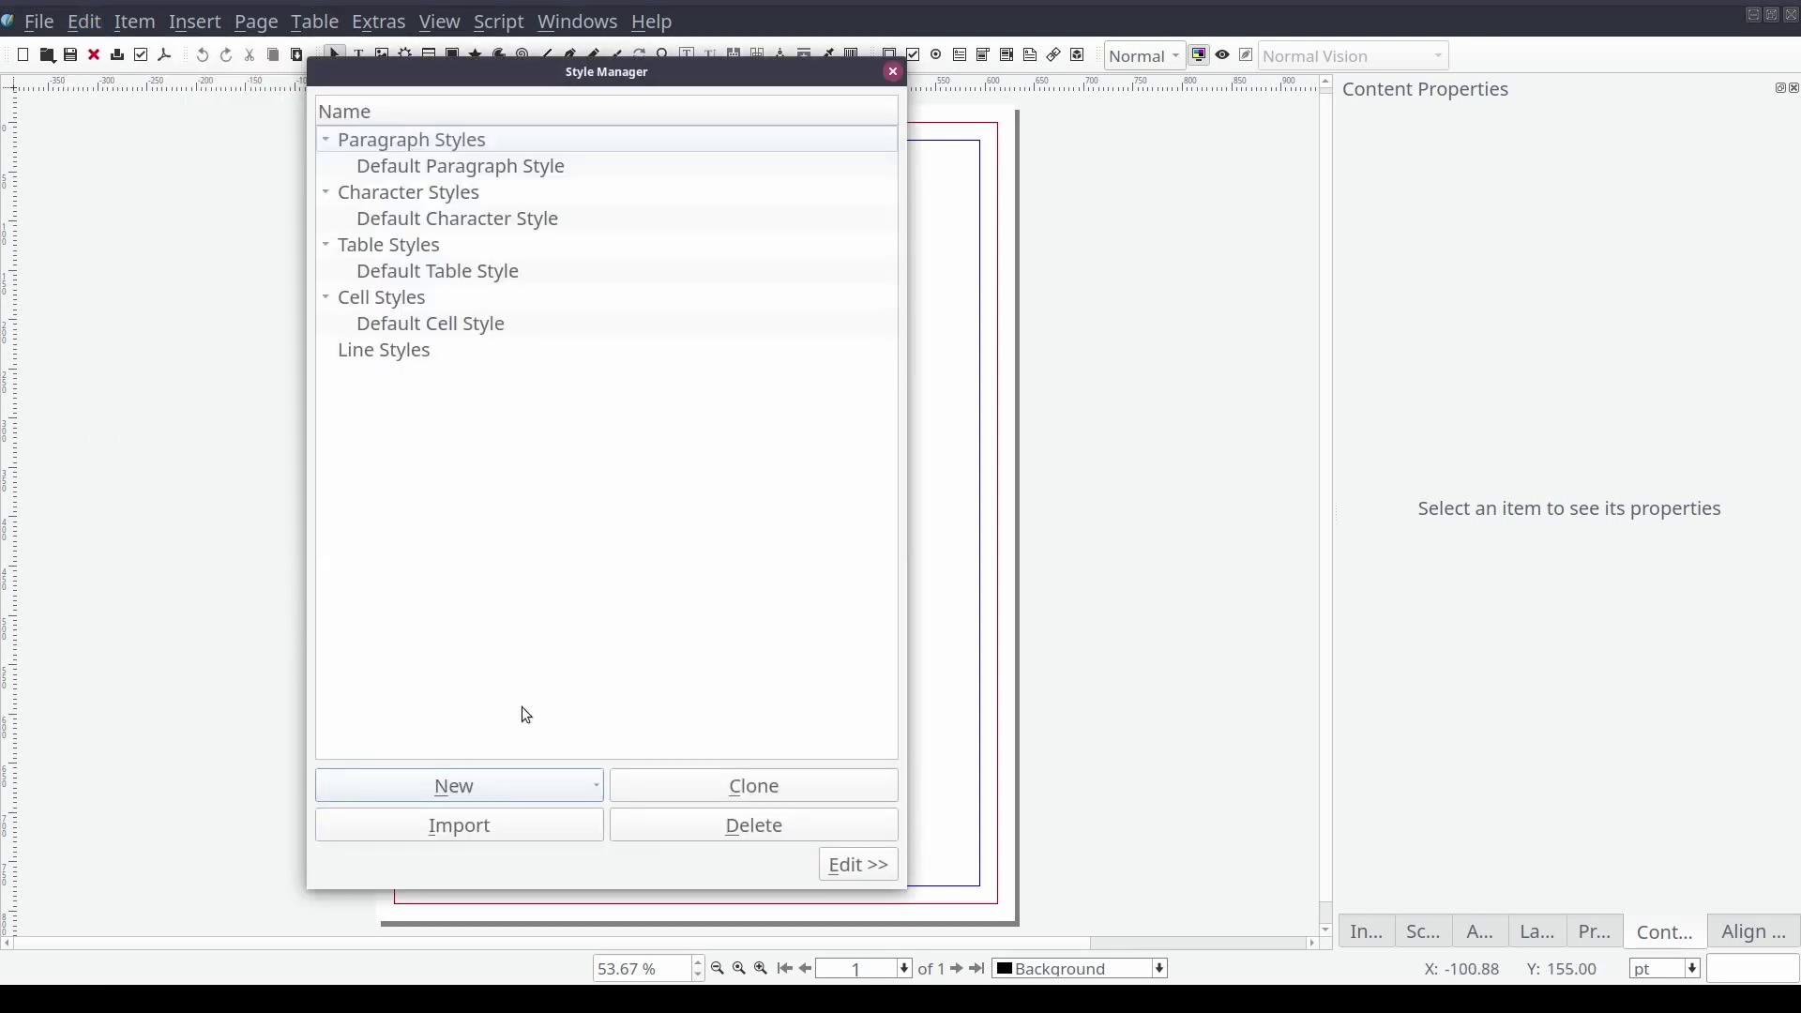
left_click(595, 791)
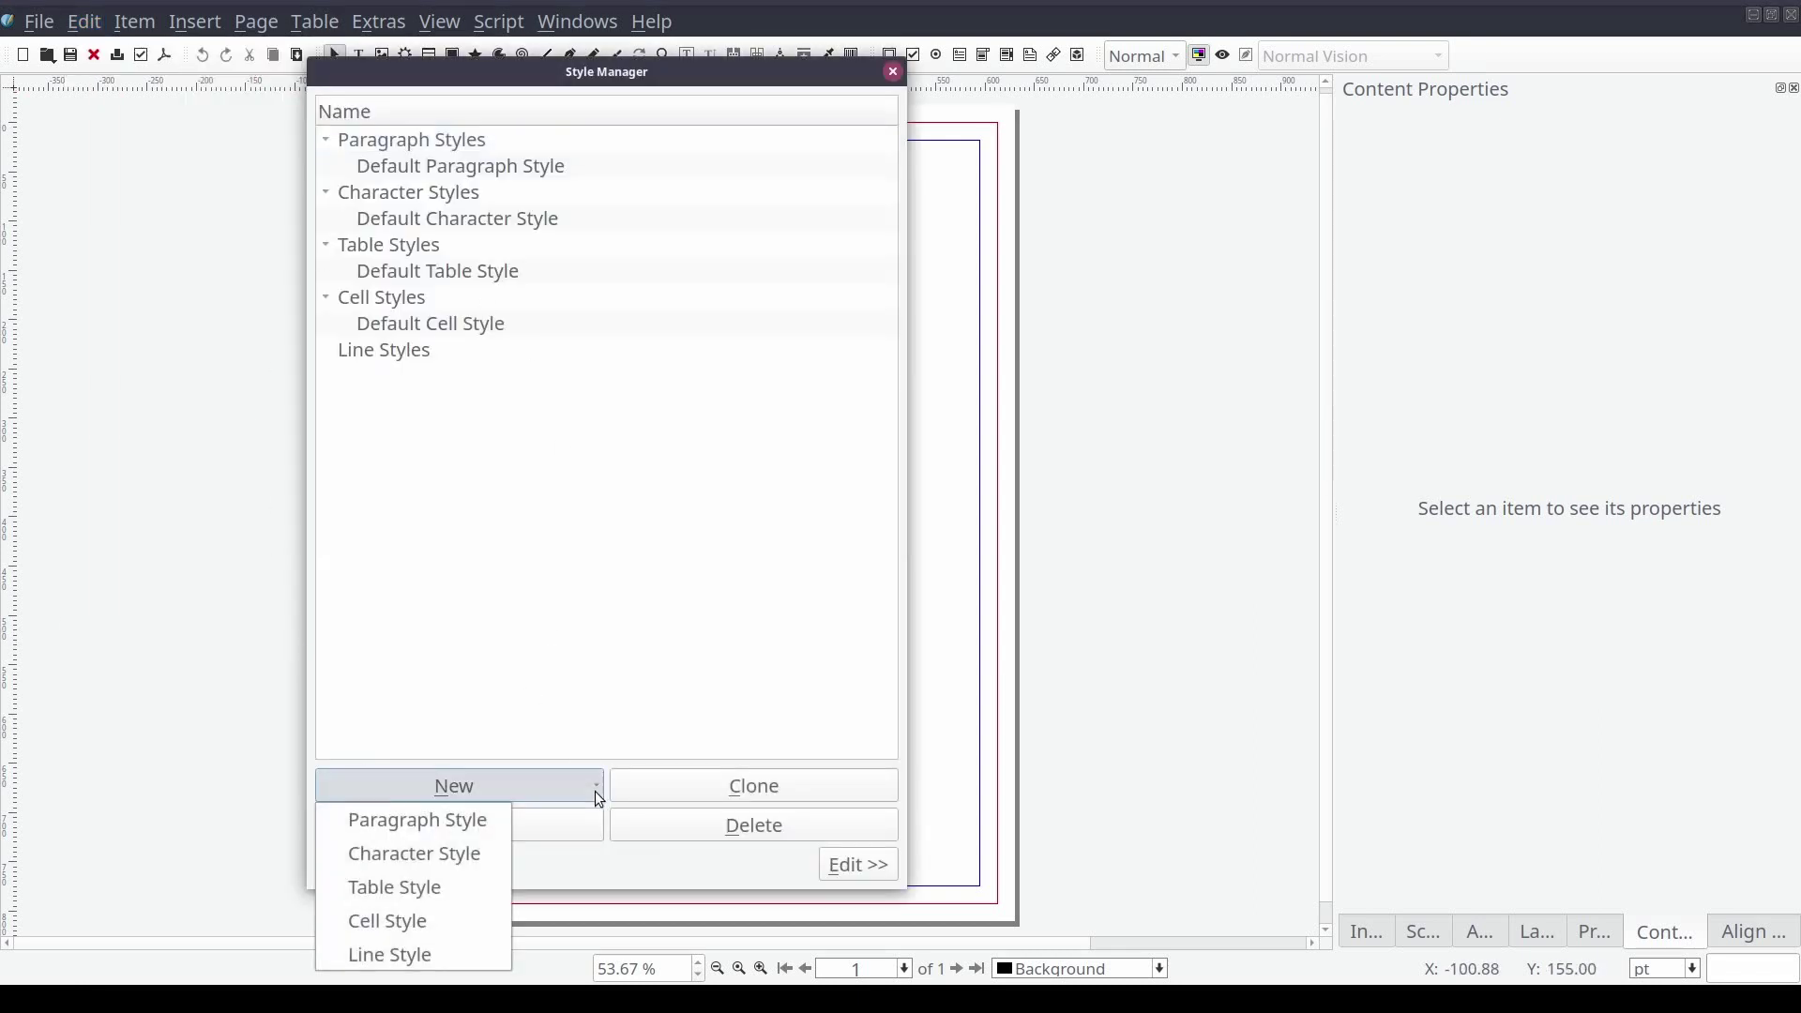
left_click(502, 819)
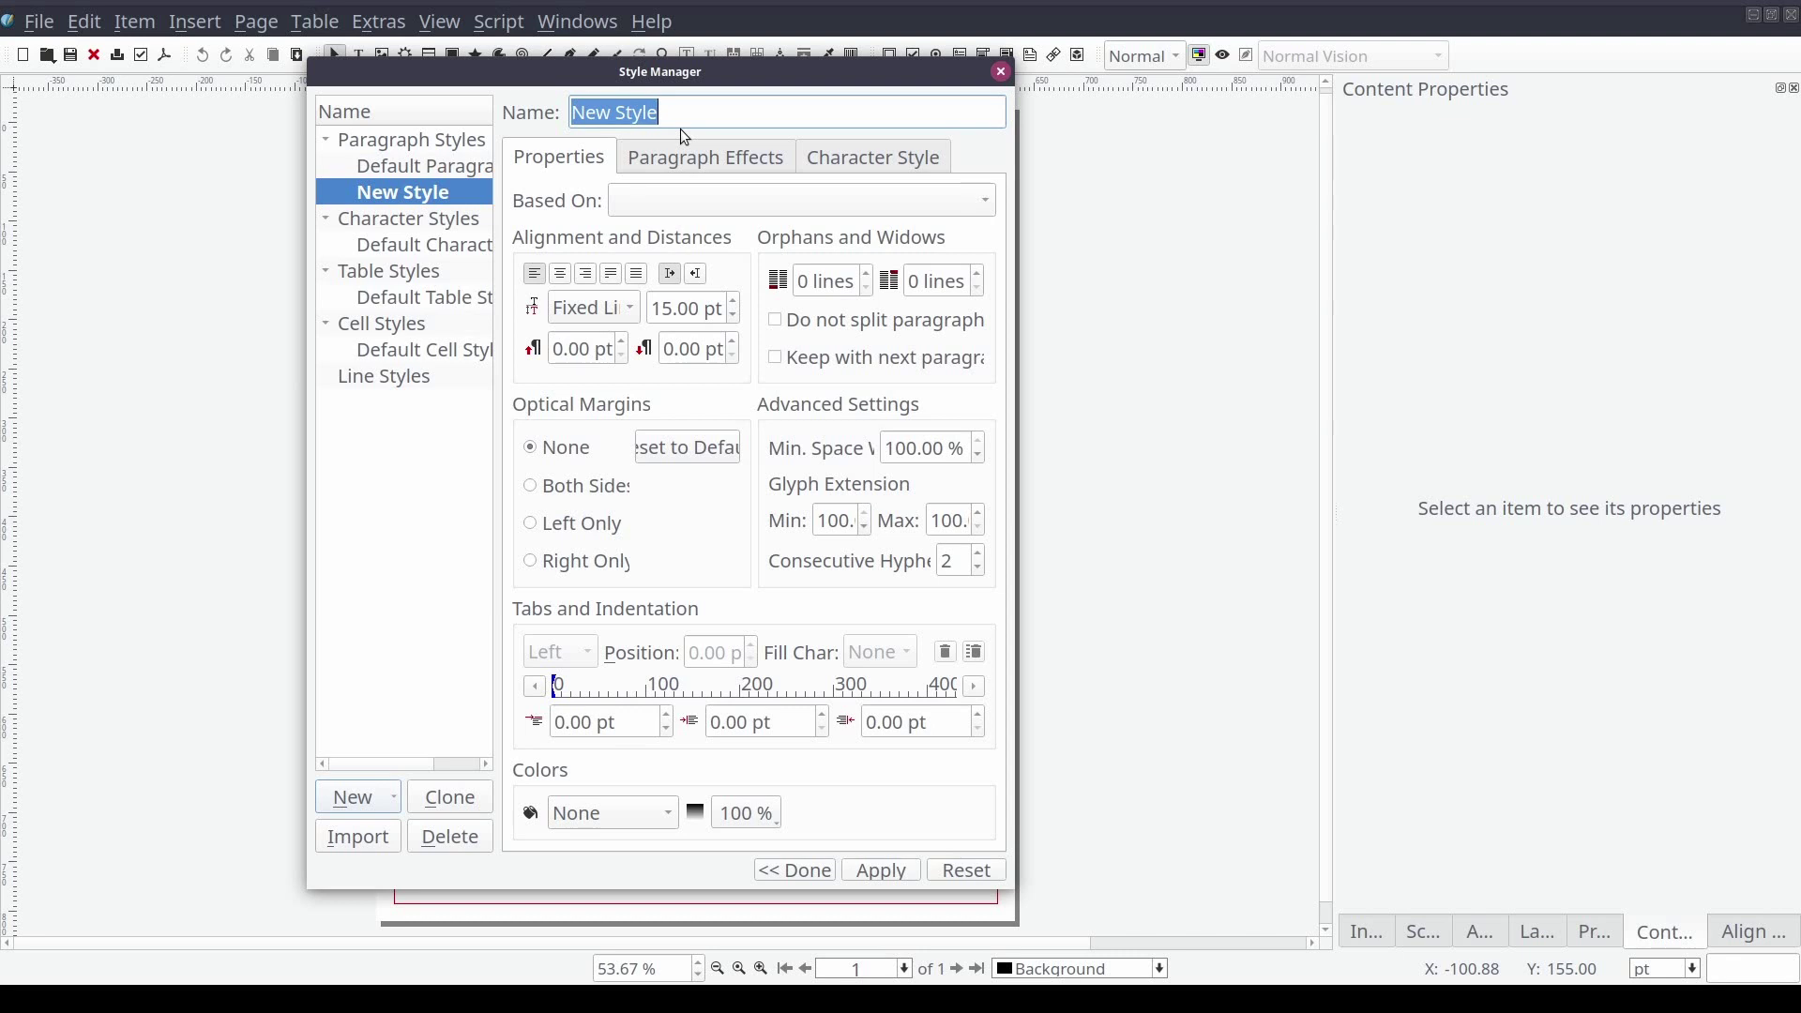
type("Name")
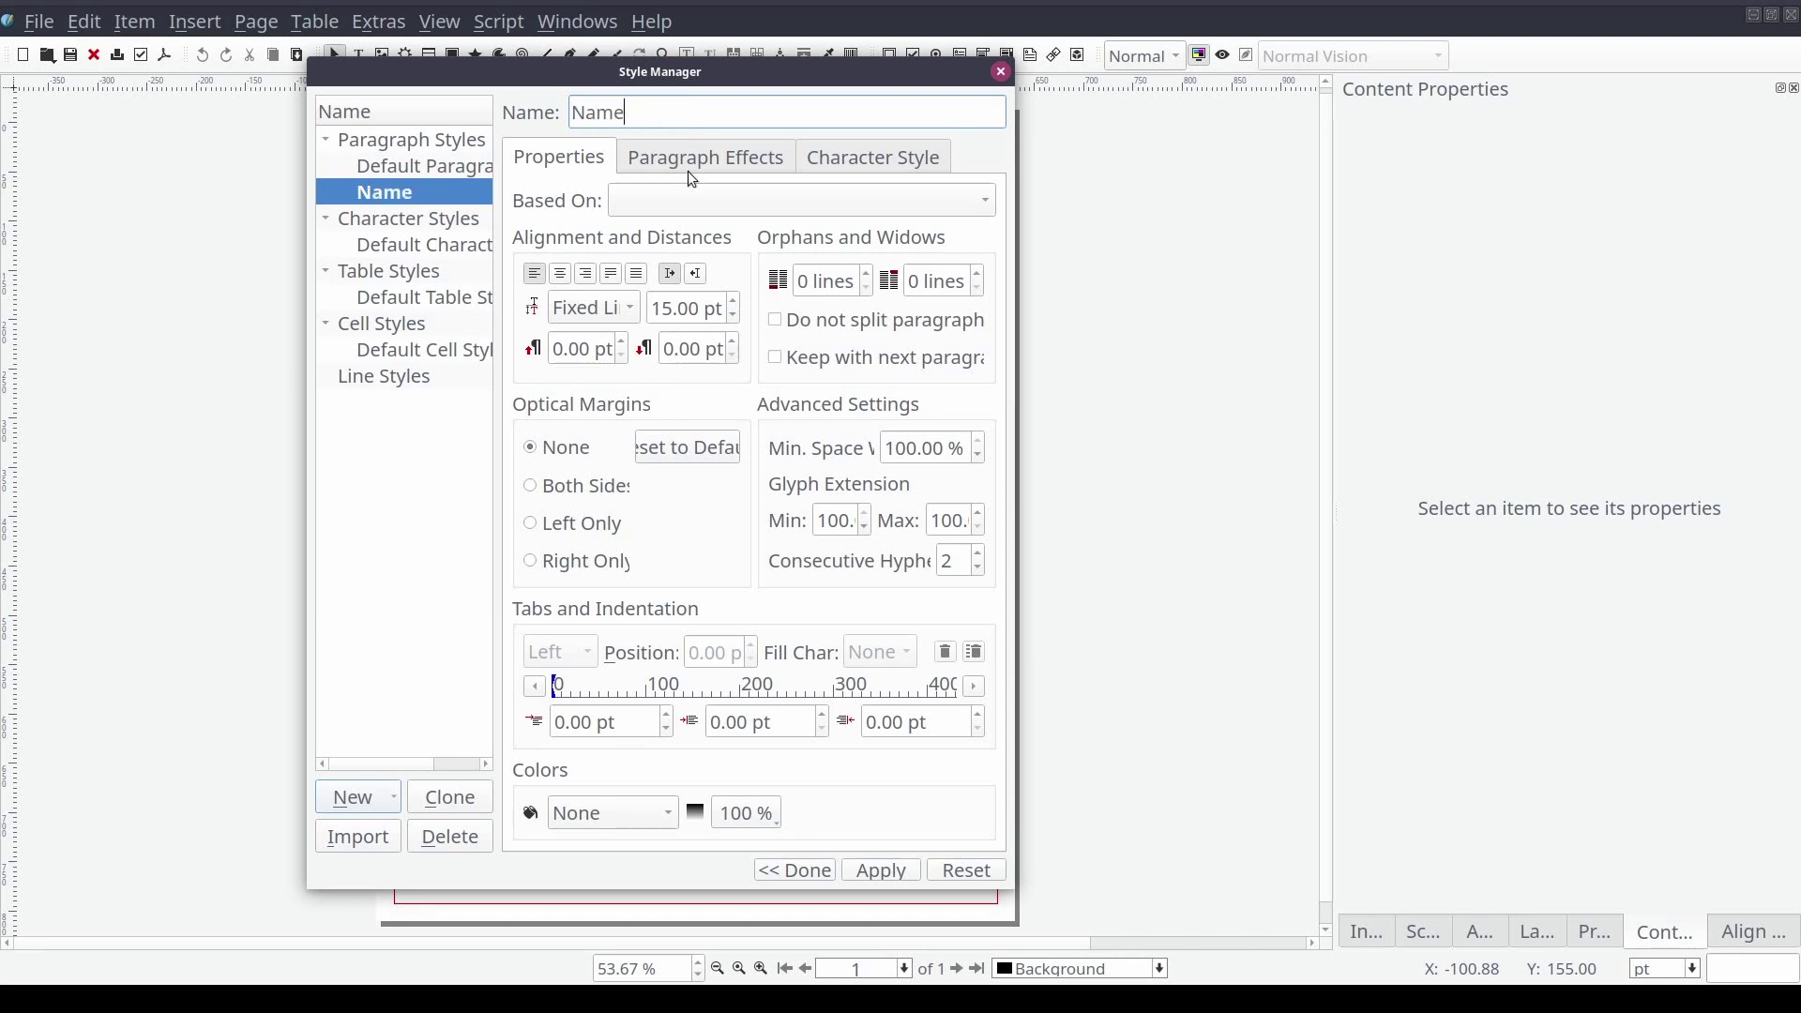
left_click(705, 201)
left_click(702, 233)
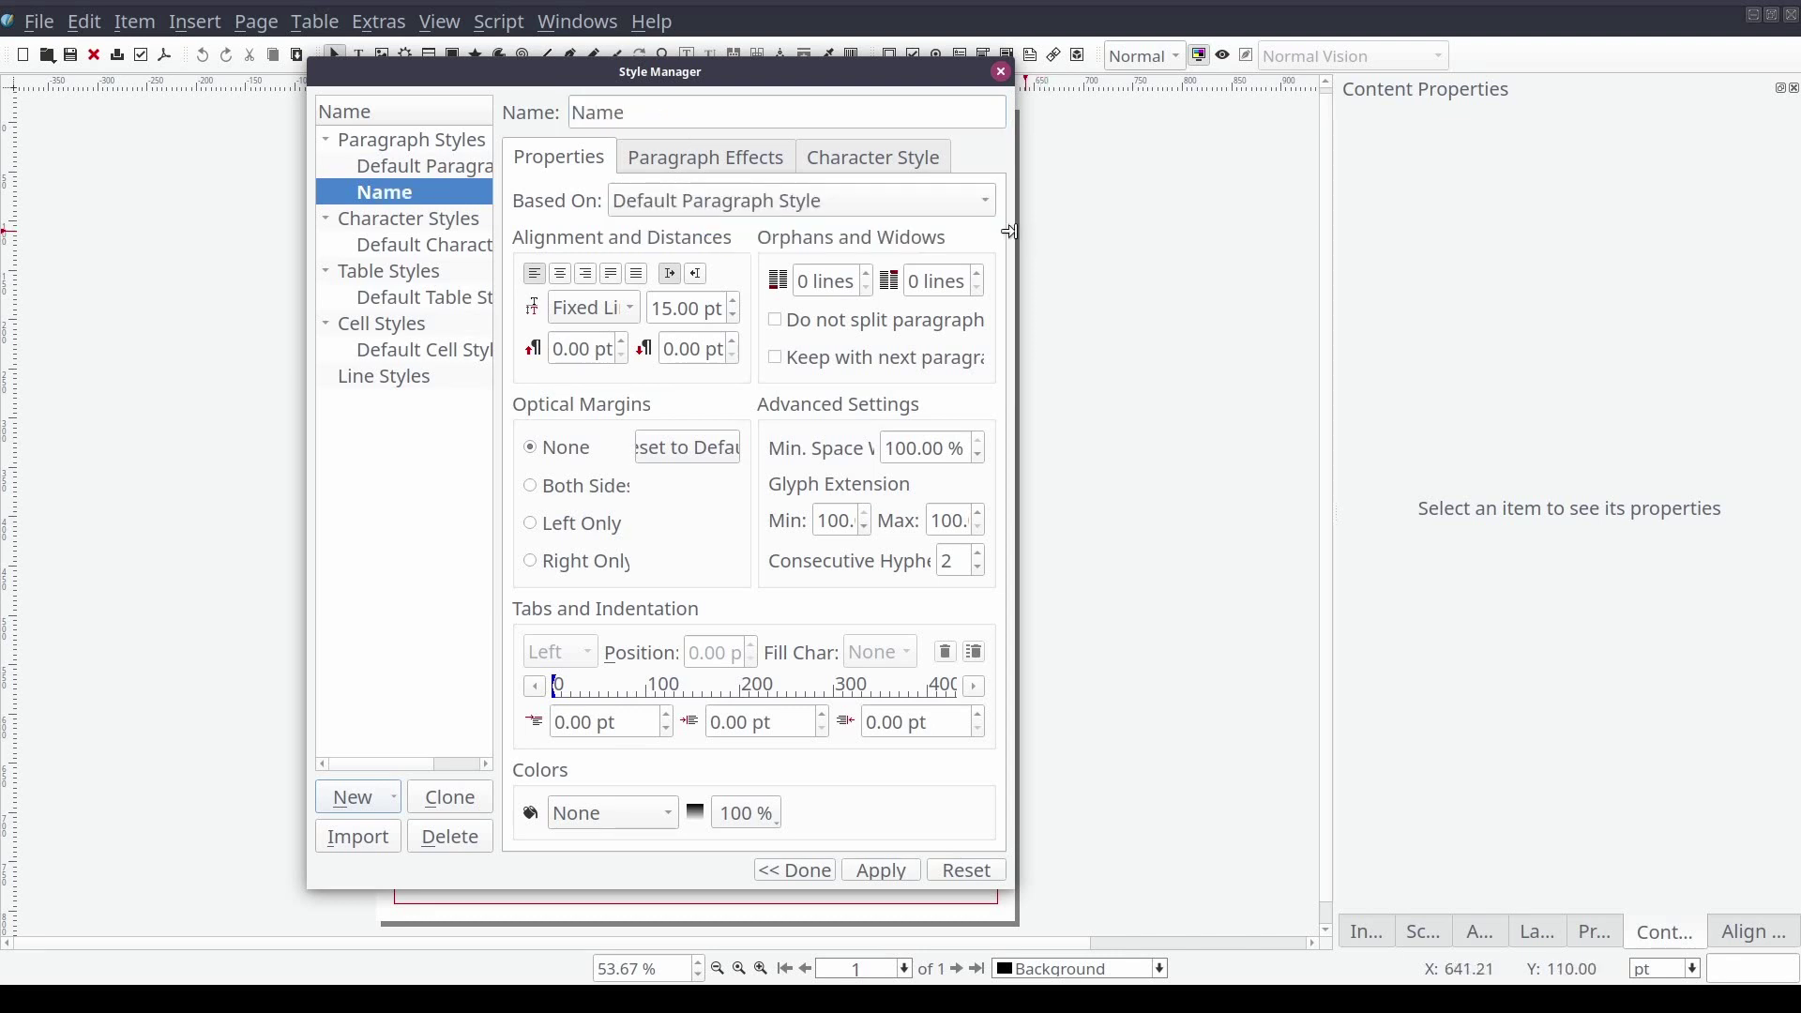
left_click_drag(1011, 232, 1543, 240)
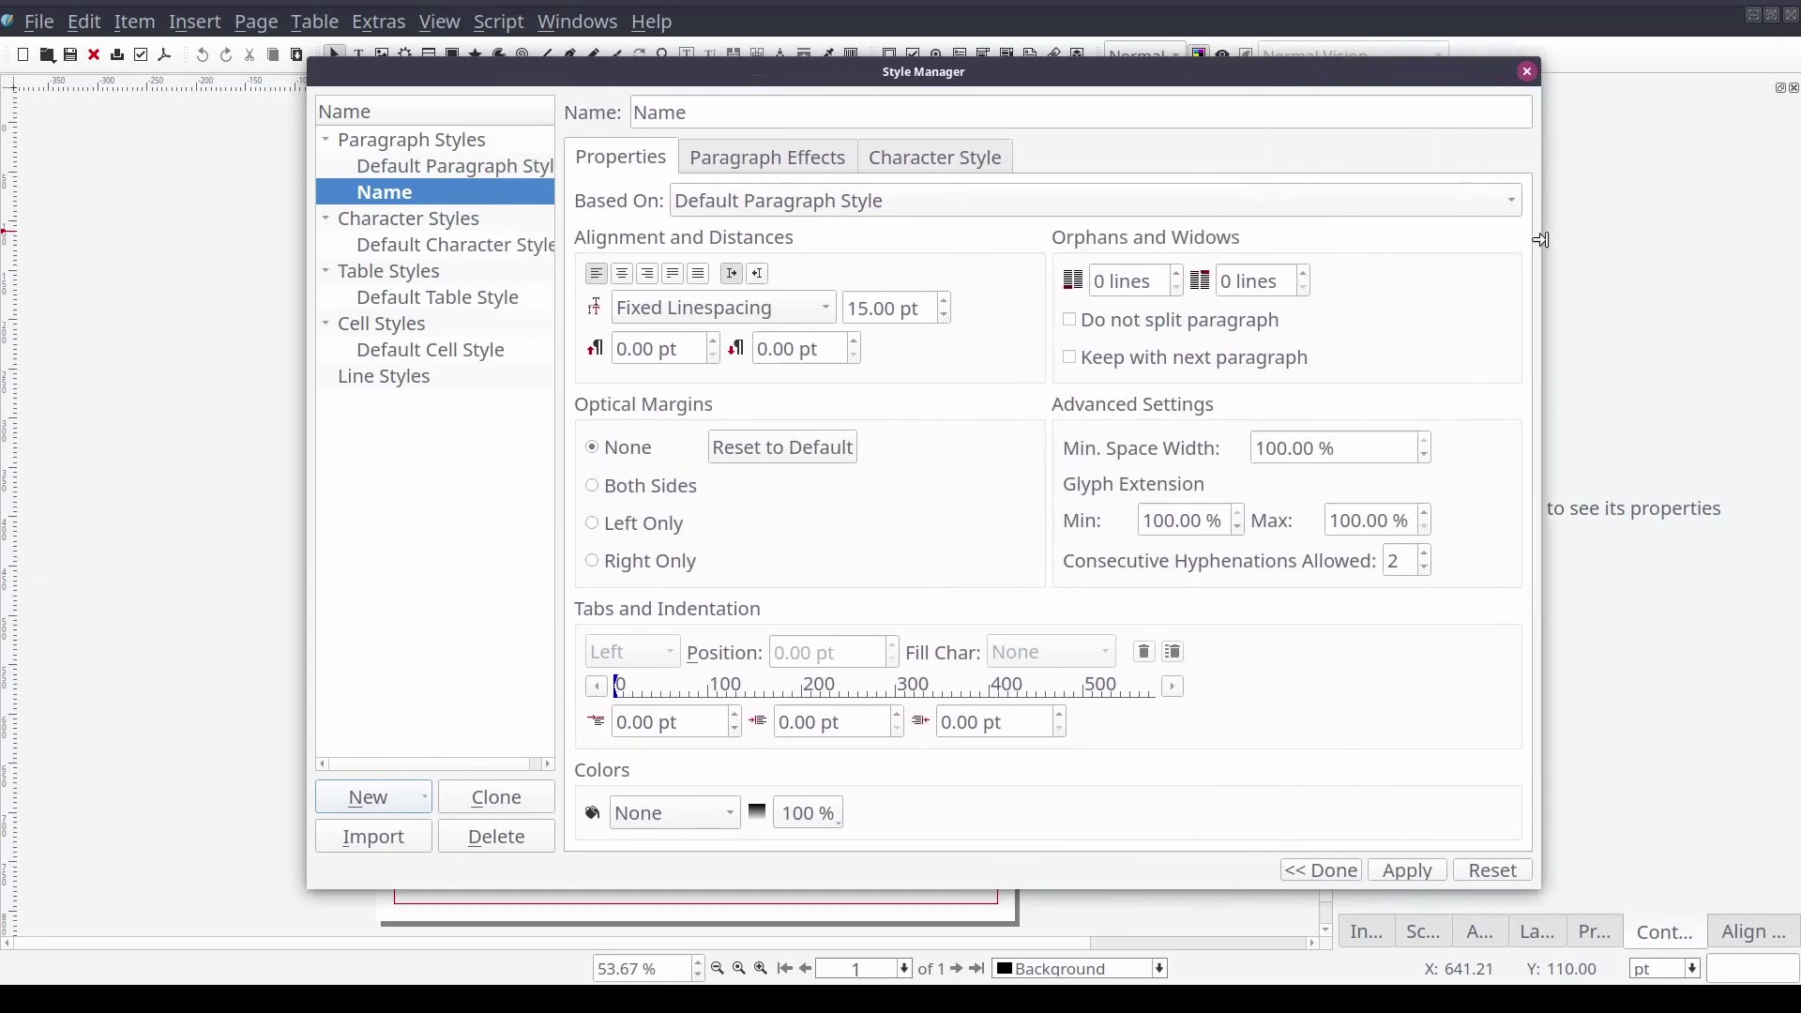
left_click_drag(931, 80, 722, 120)
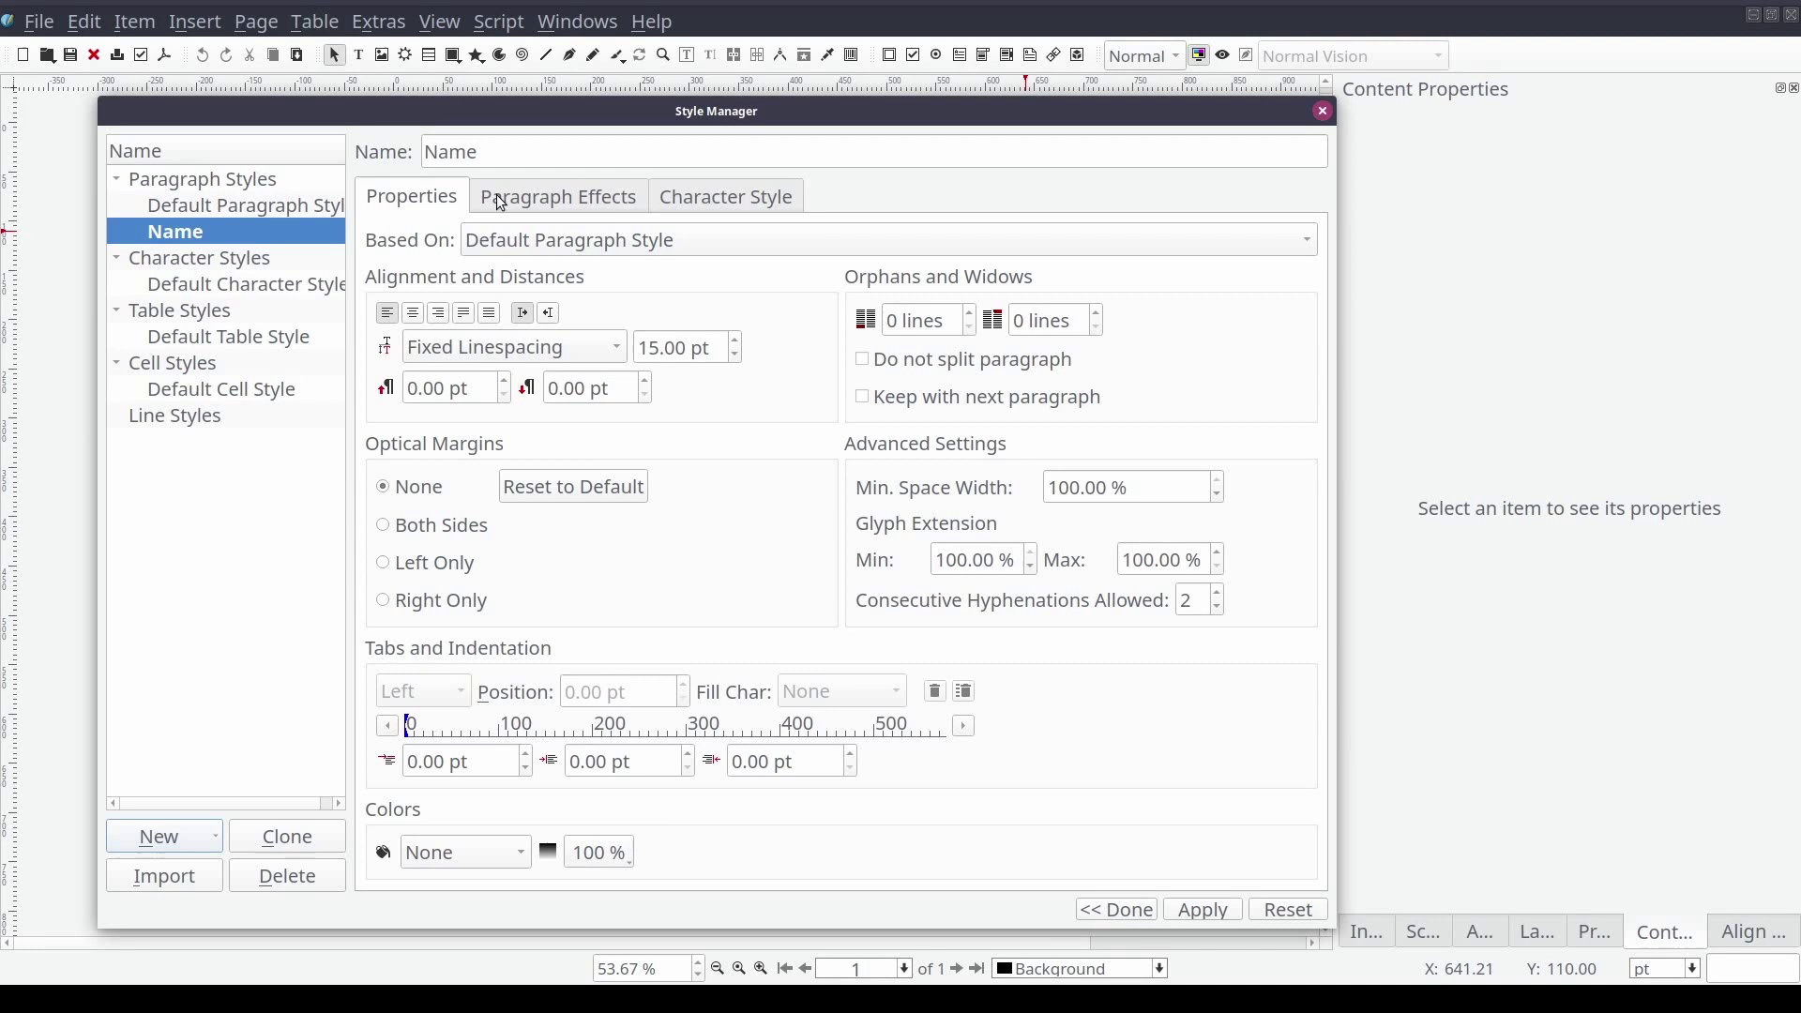
left_click(543, 346)
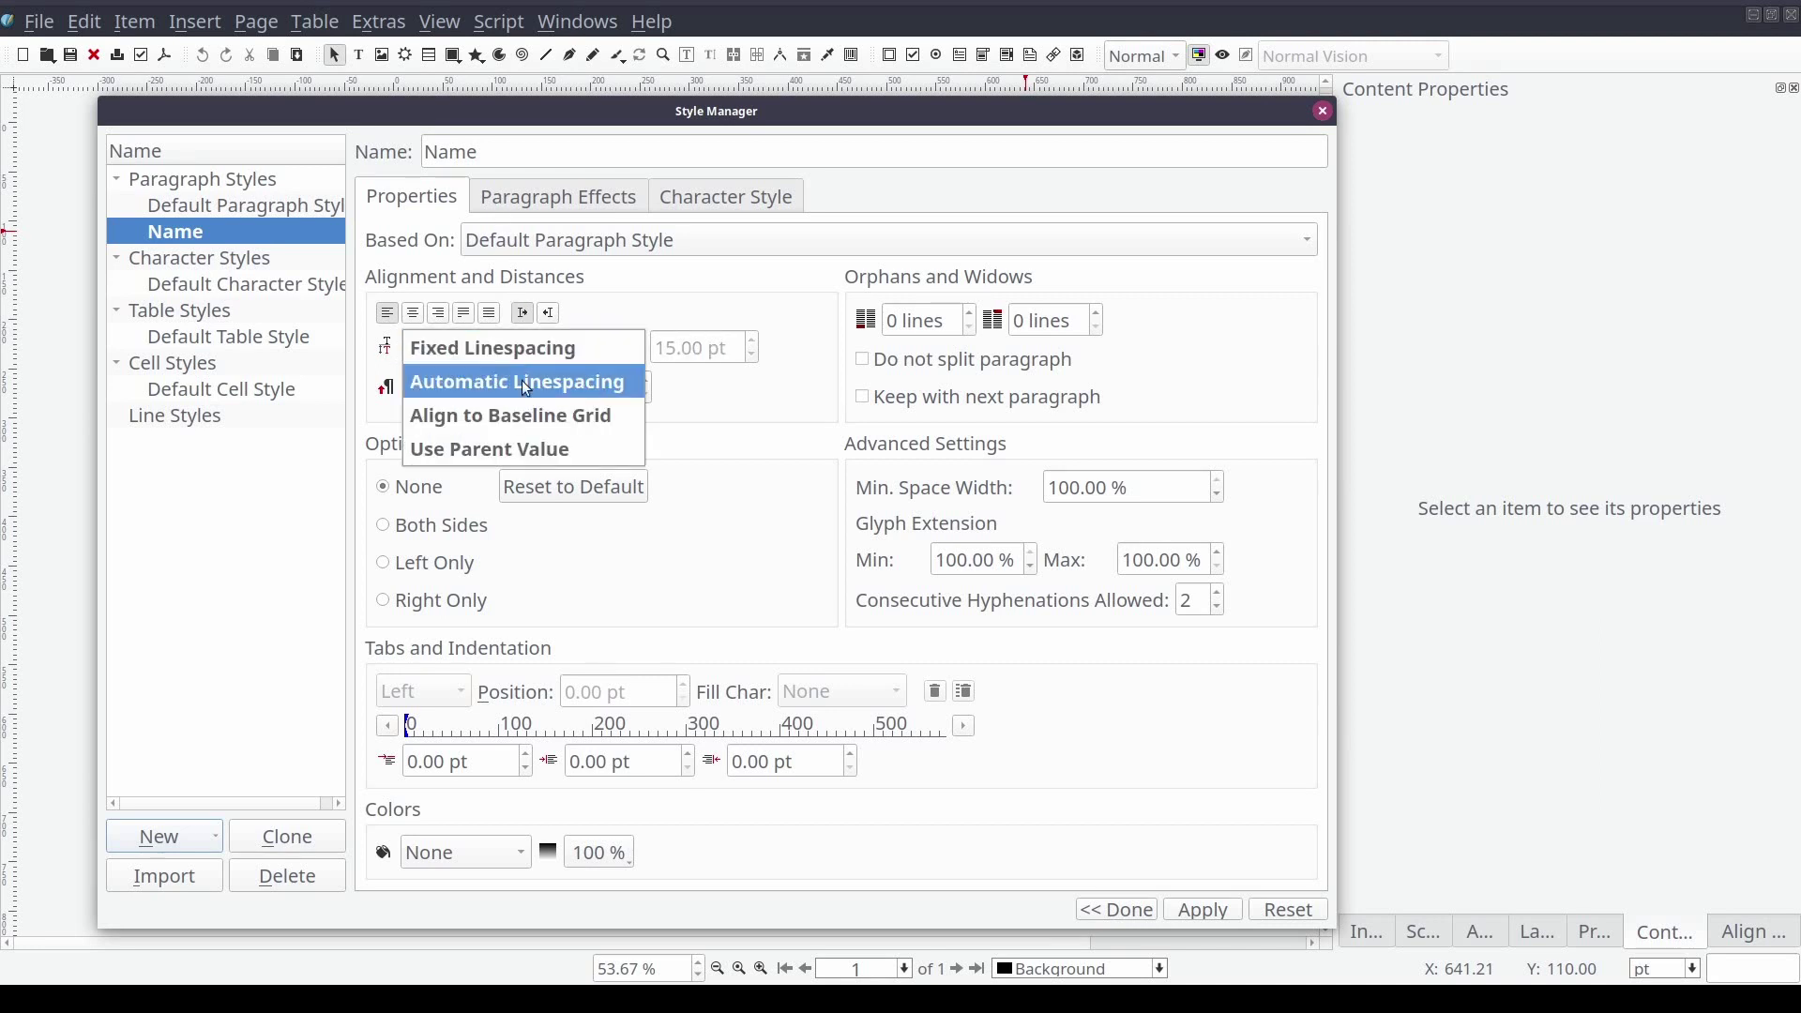
left_click(522, 381)
Set the Name style's text to Roboto Bold Italic, 30 pt, Base Color, and apply
left_click(696, 199)
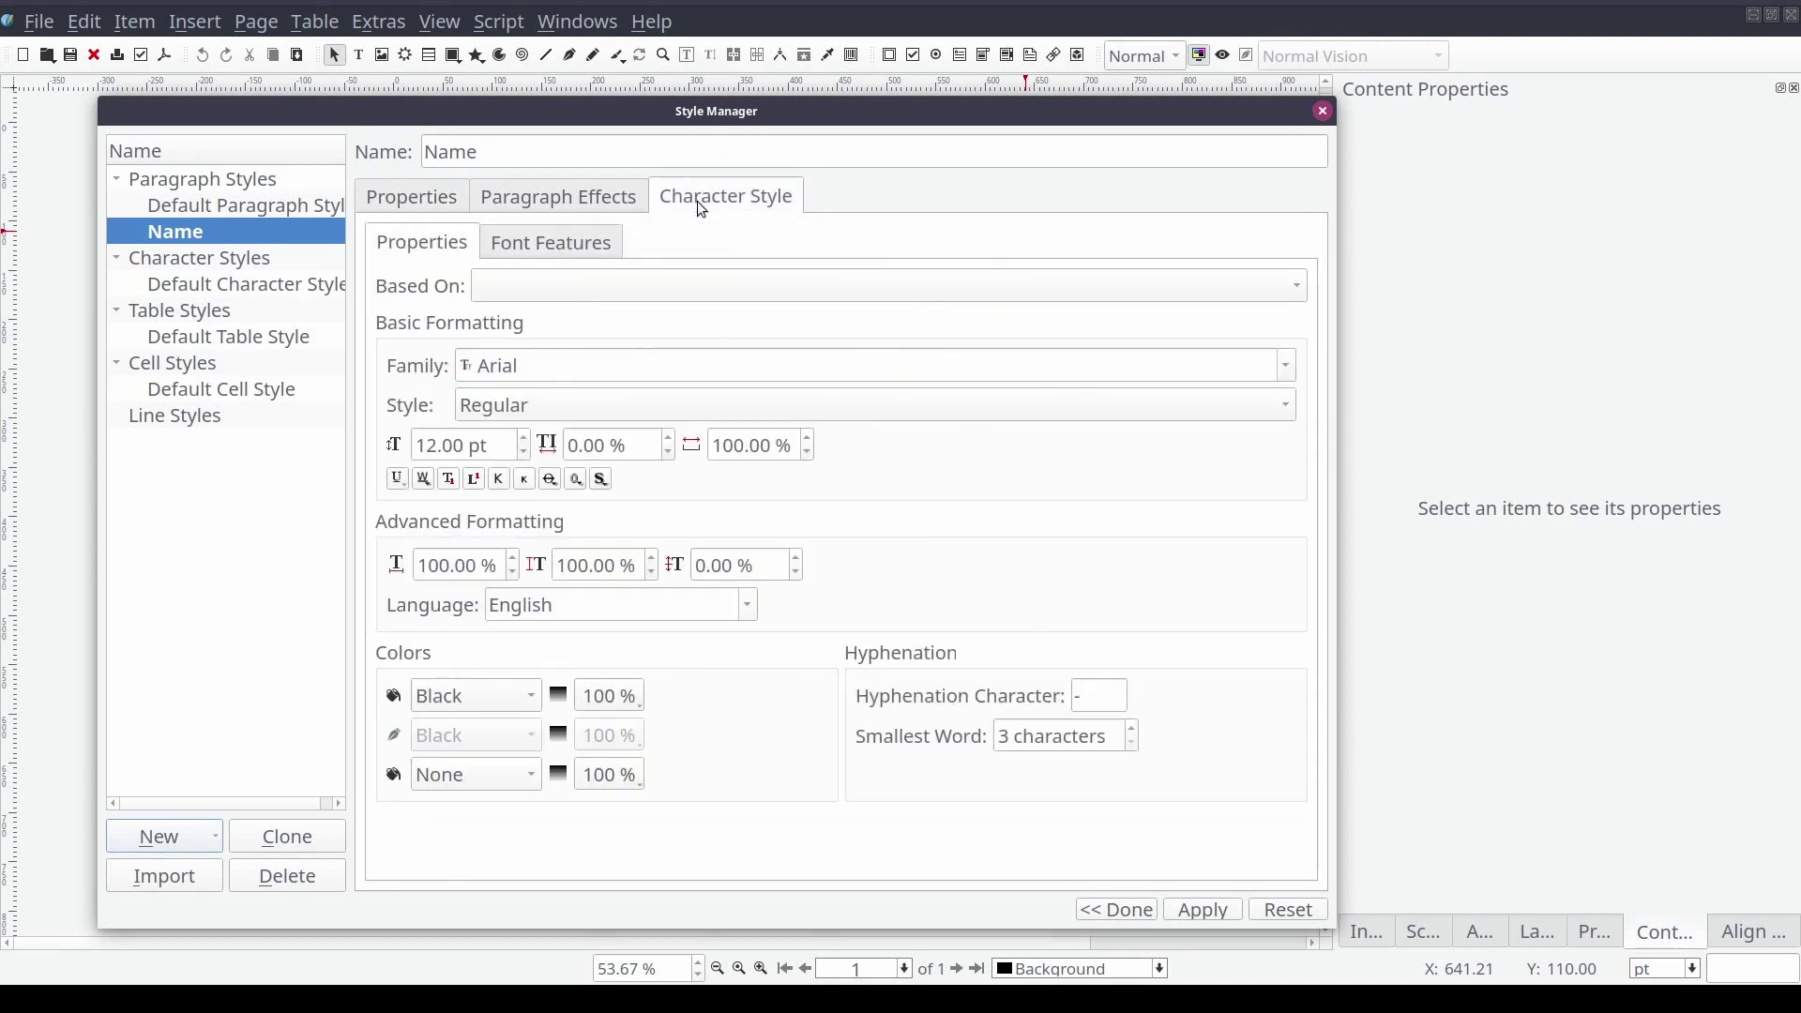
left_click(591, 285)
left_click(584, 317)
left_click(577, 363)
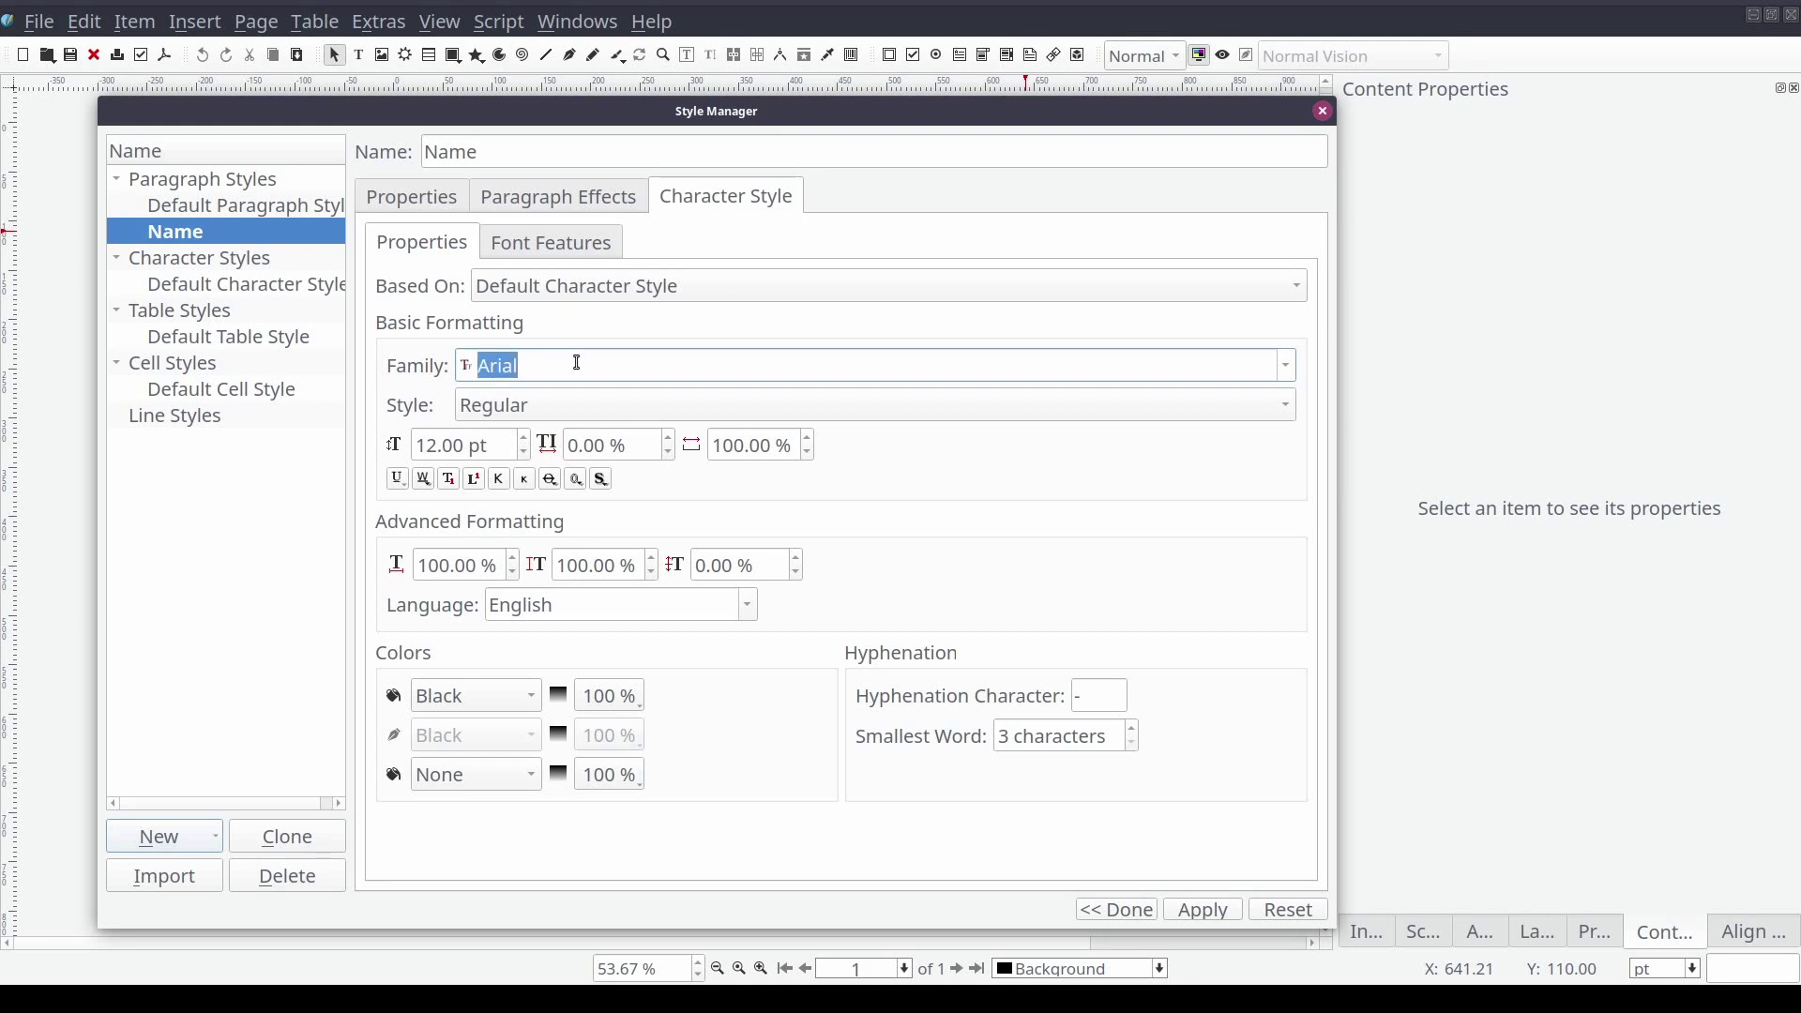
type("Roboto")
key("Return")
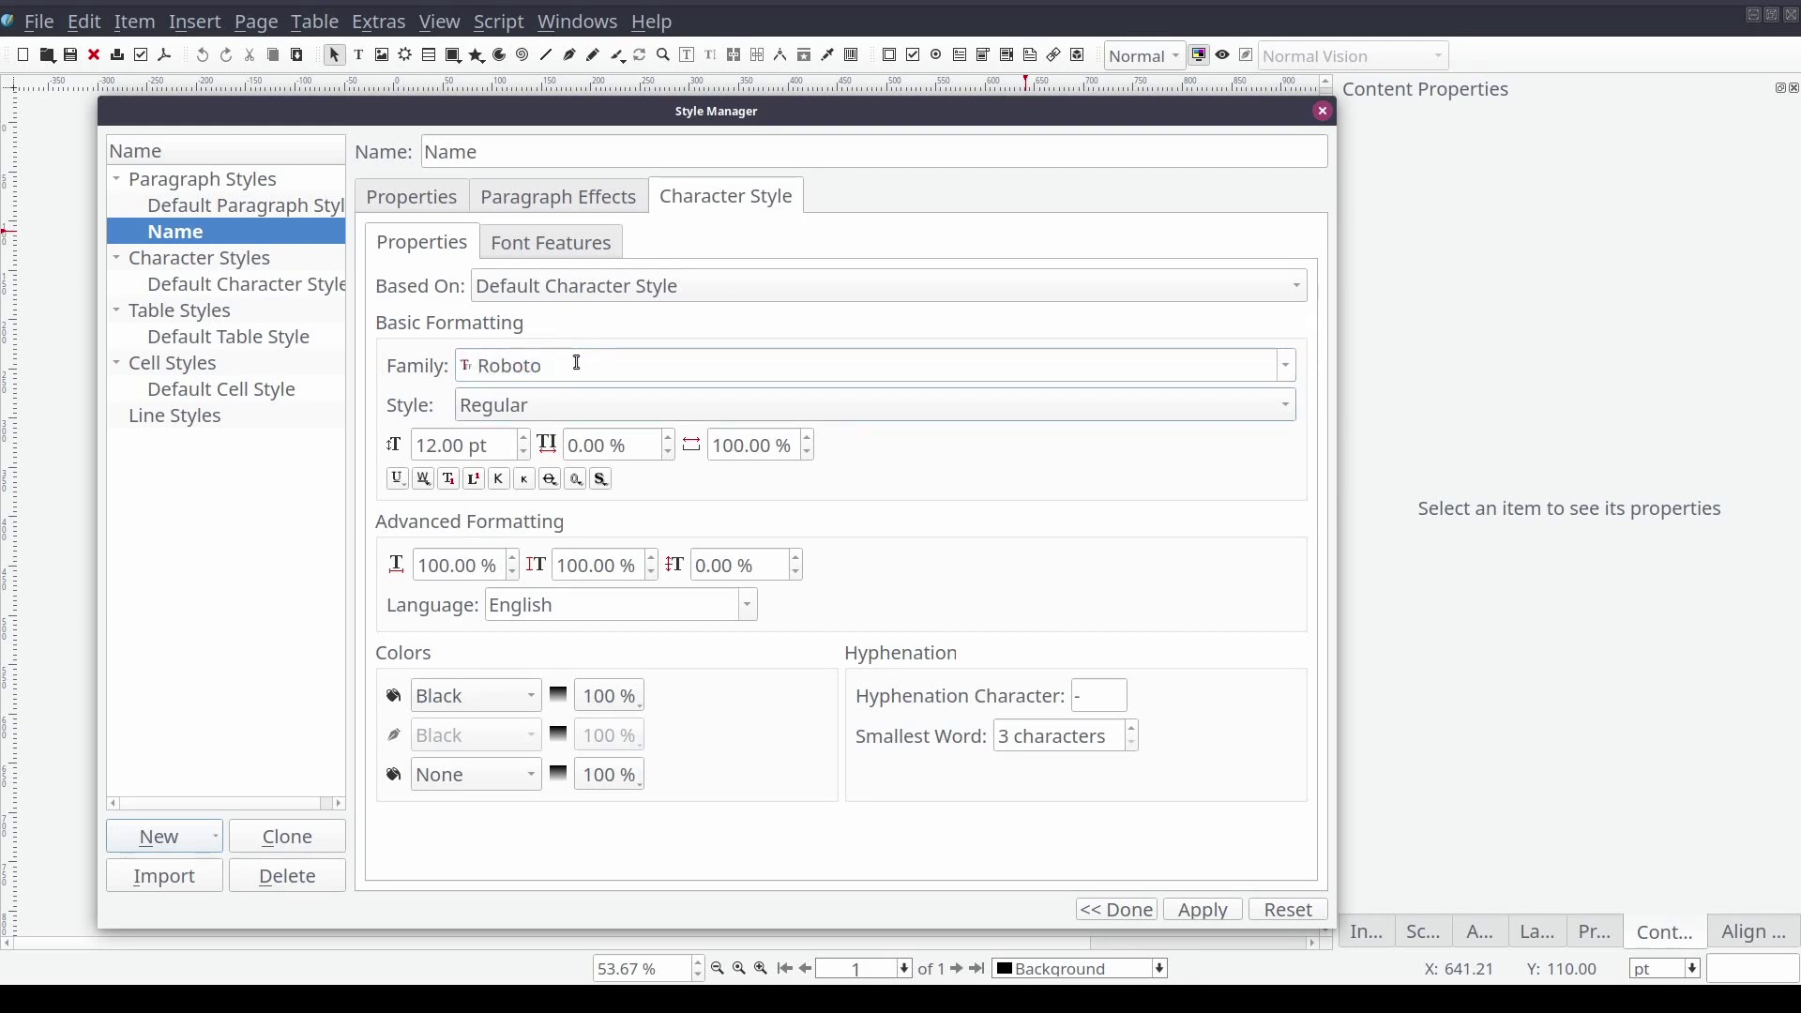
triple_click(504, 445)
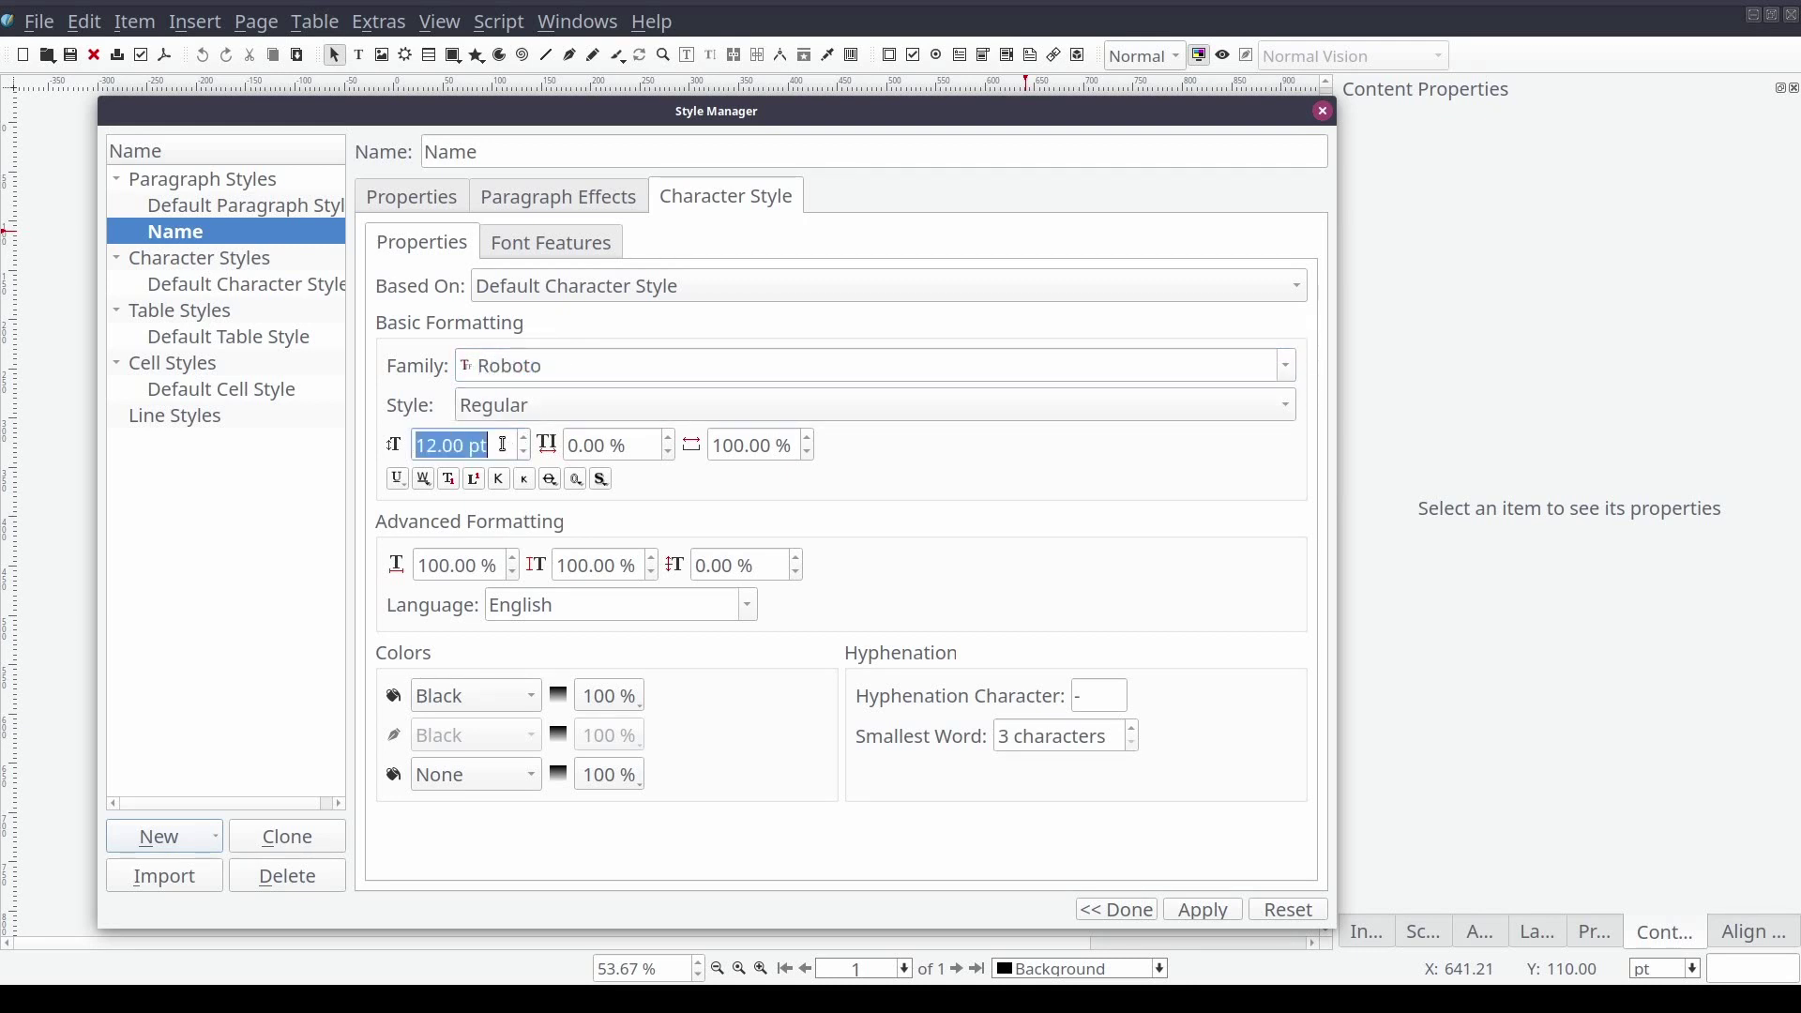
type("30")
key("Tab")
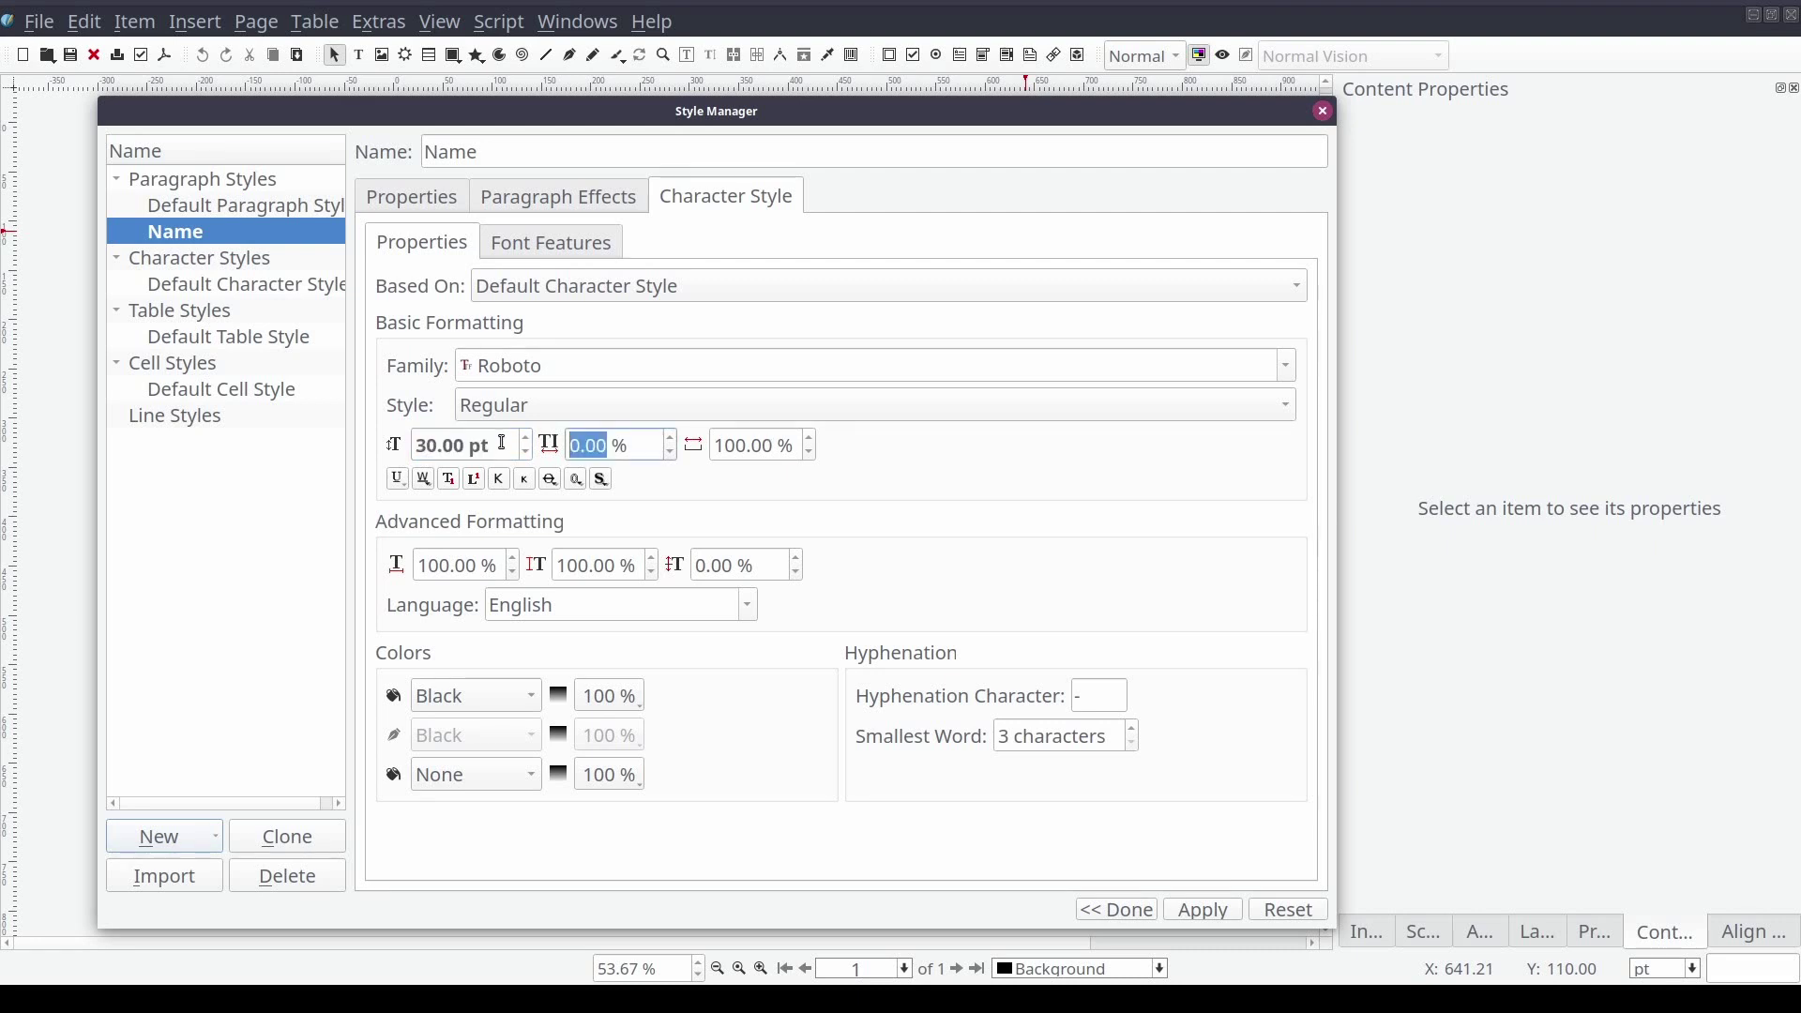
left_click(537, 409)
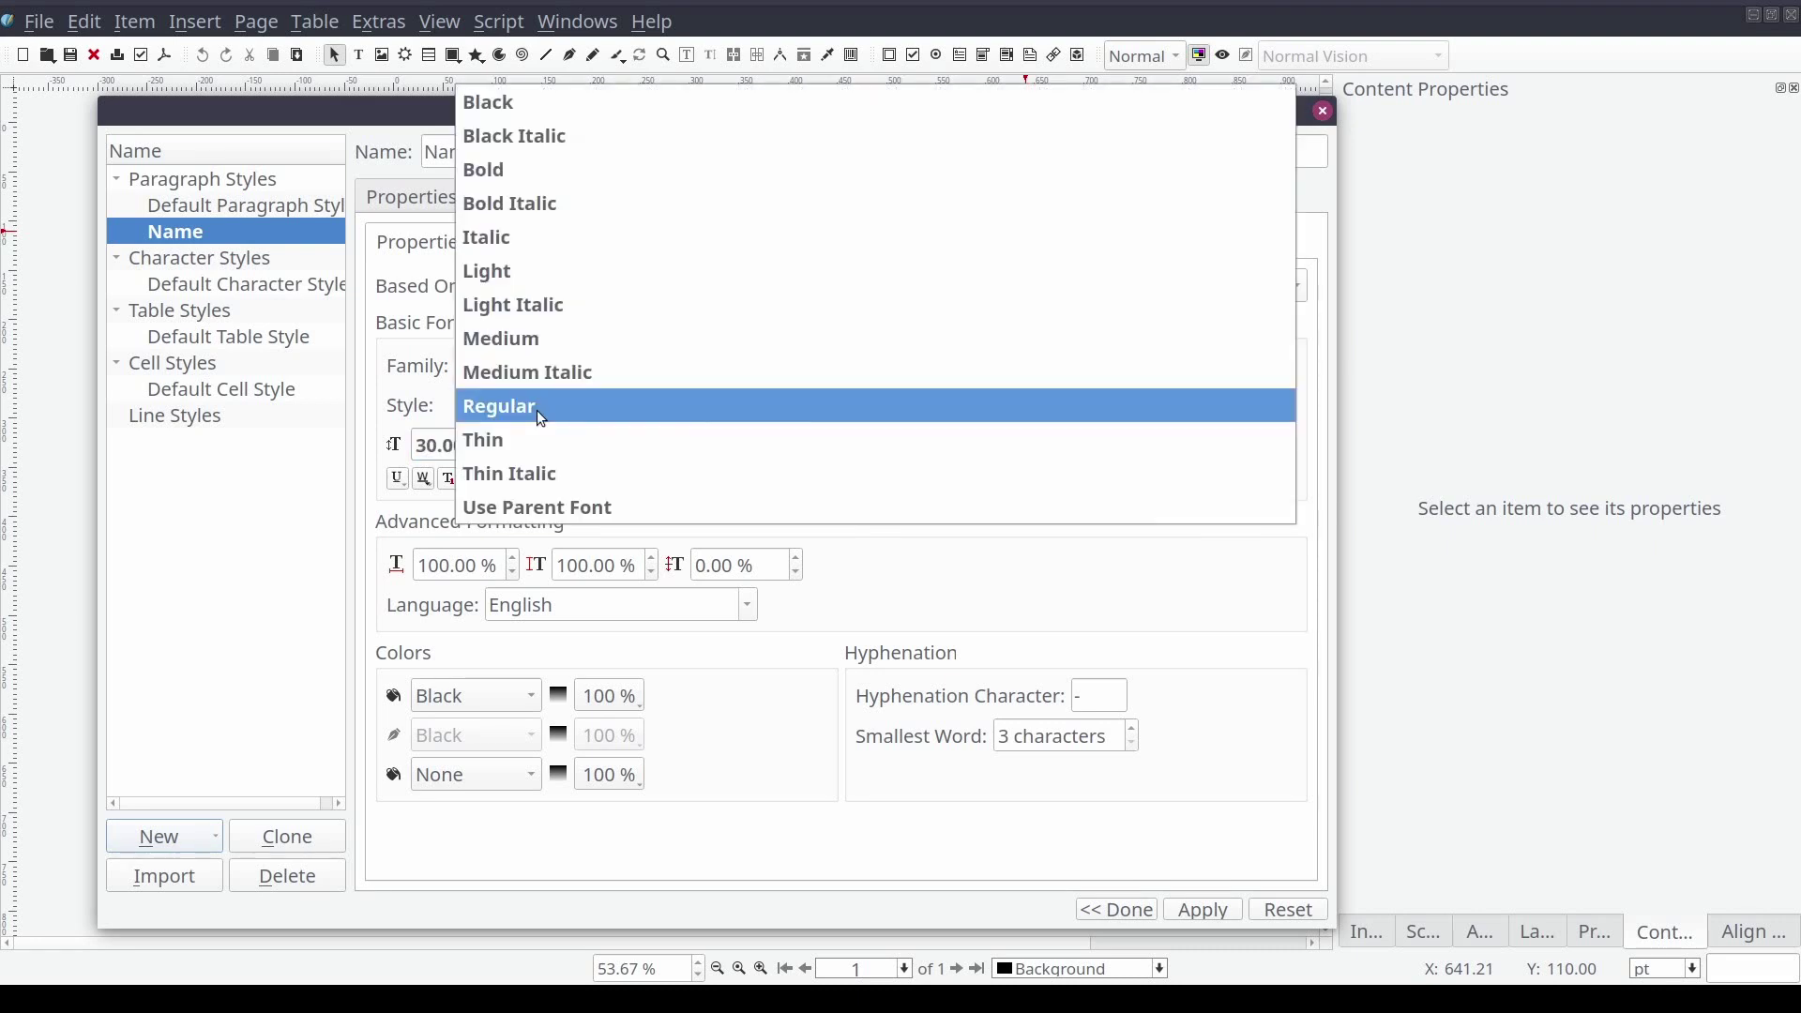
left_click(528, 205)
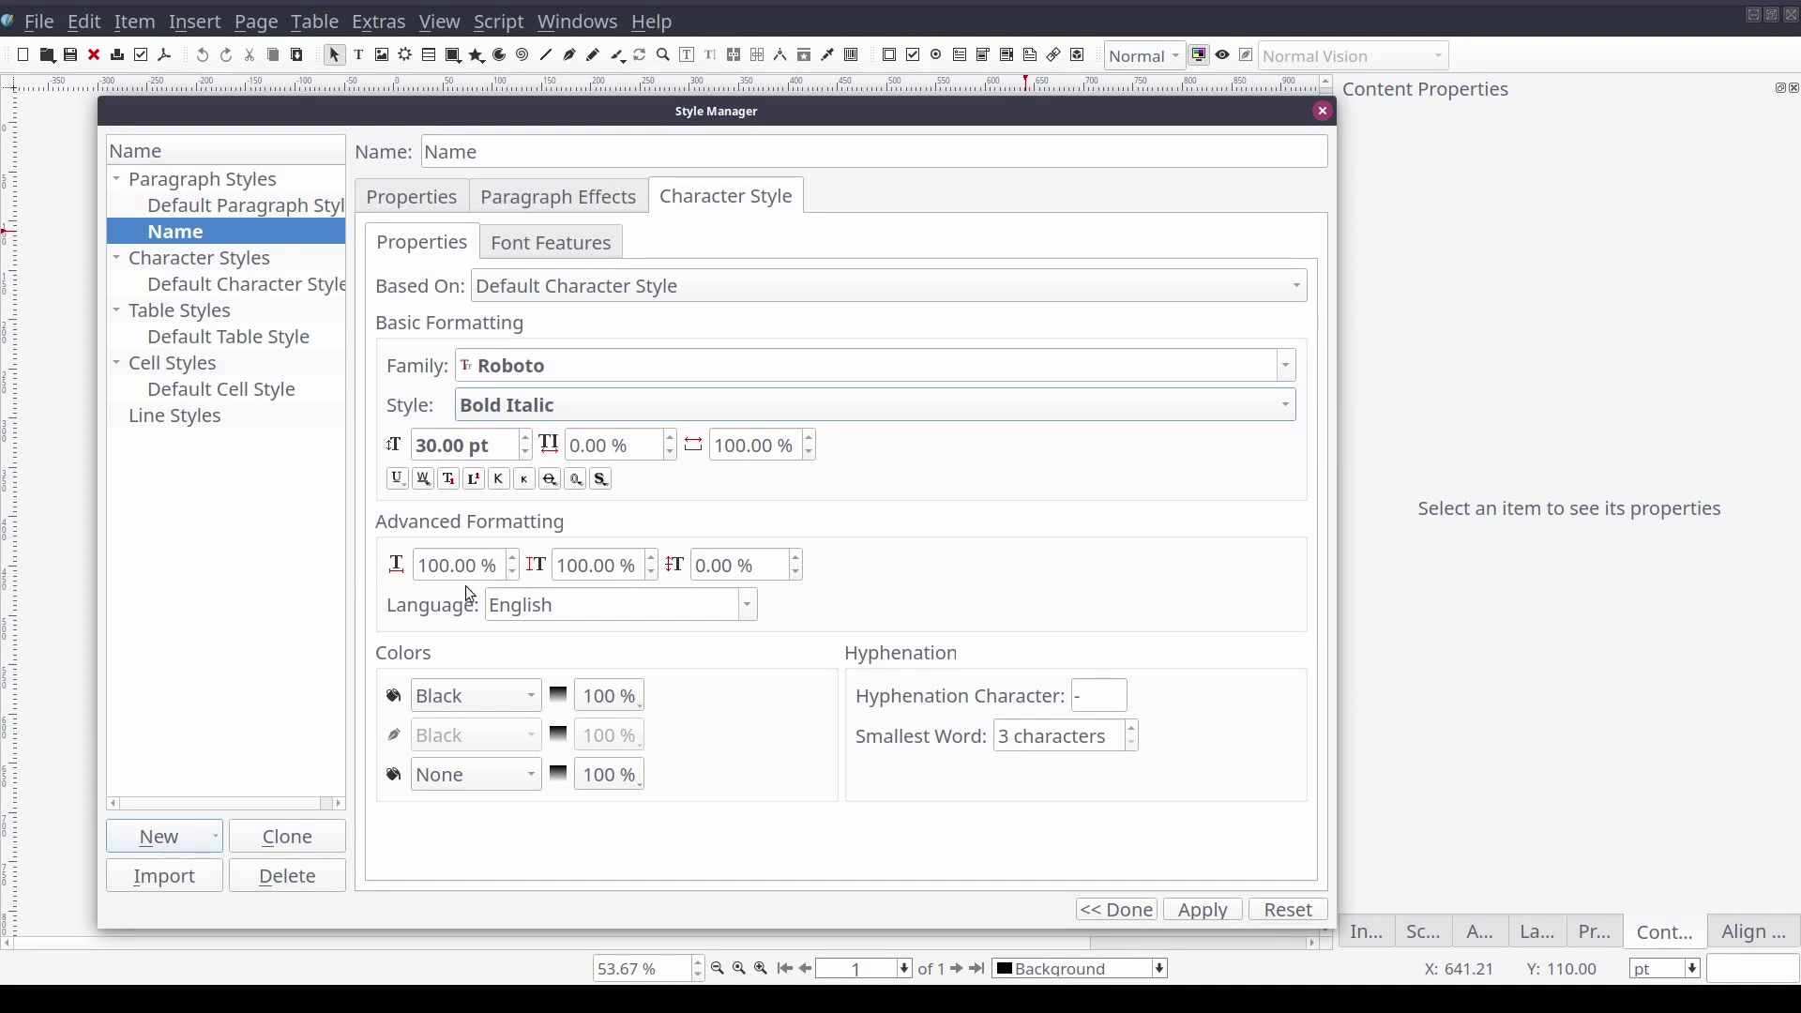
left_click(522, 696)
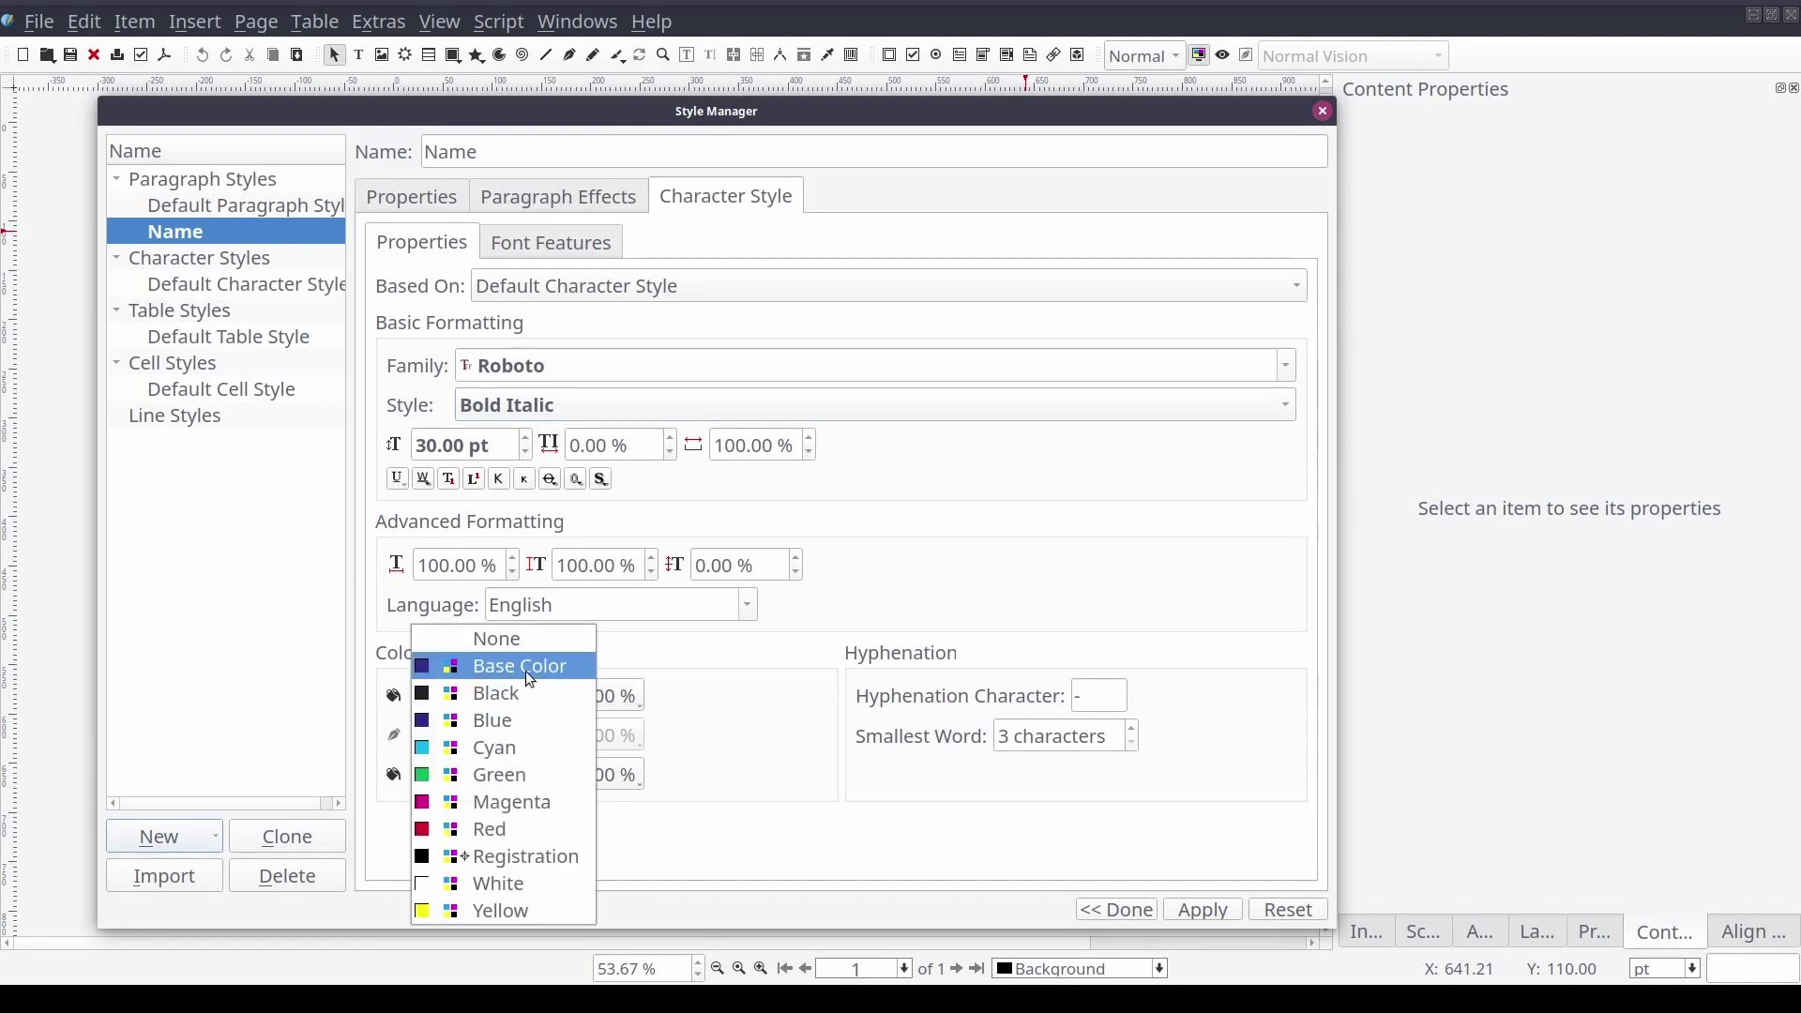
left_click(525, 671)
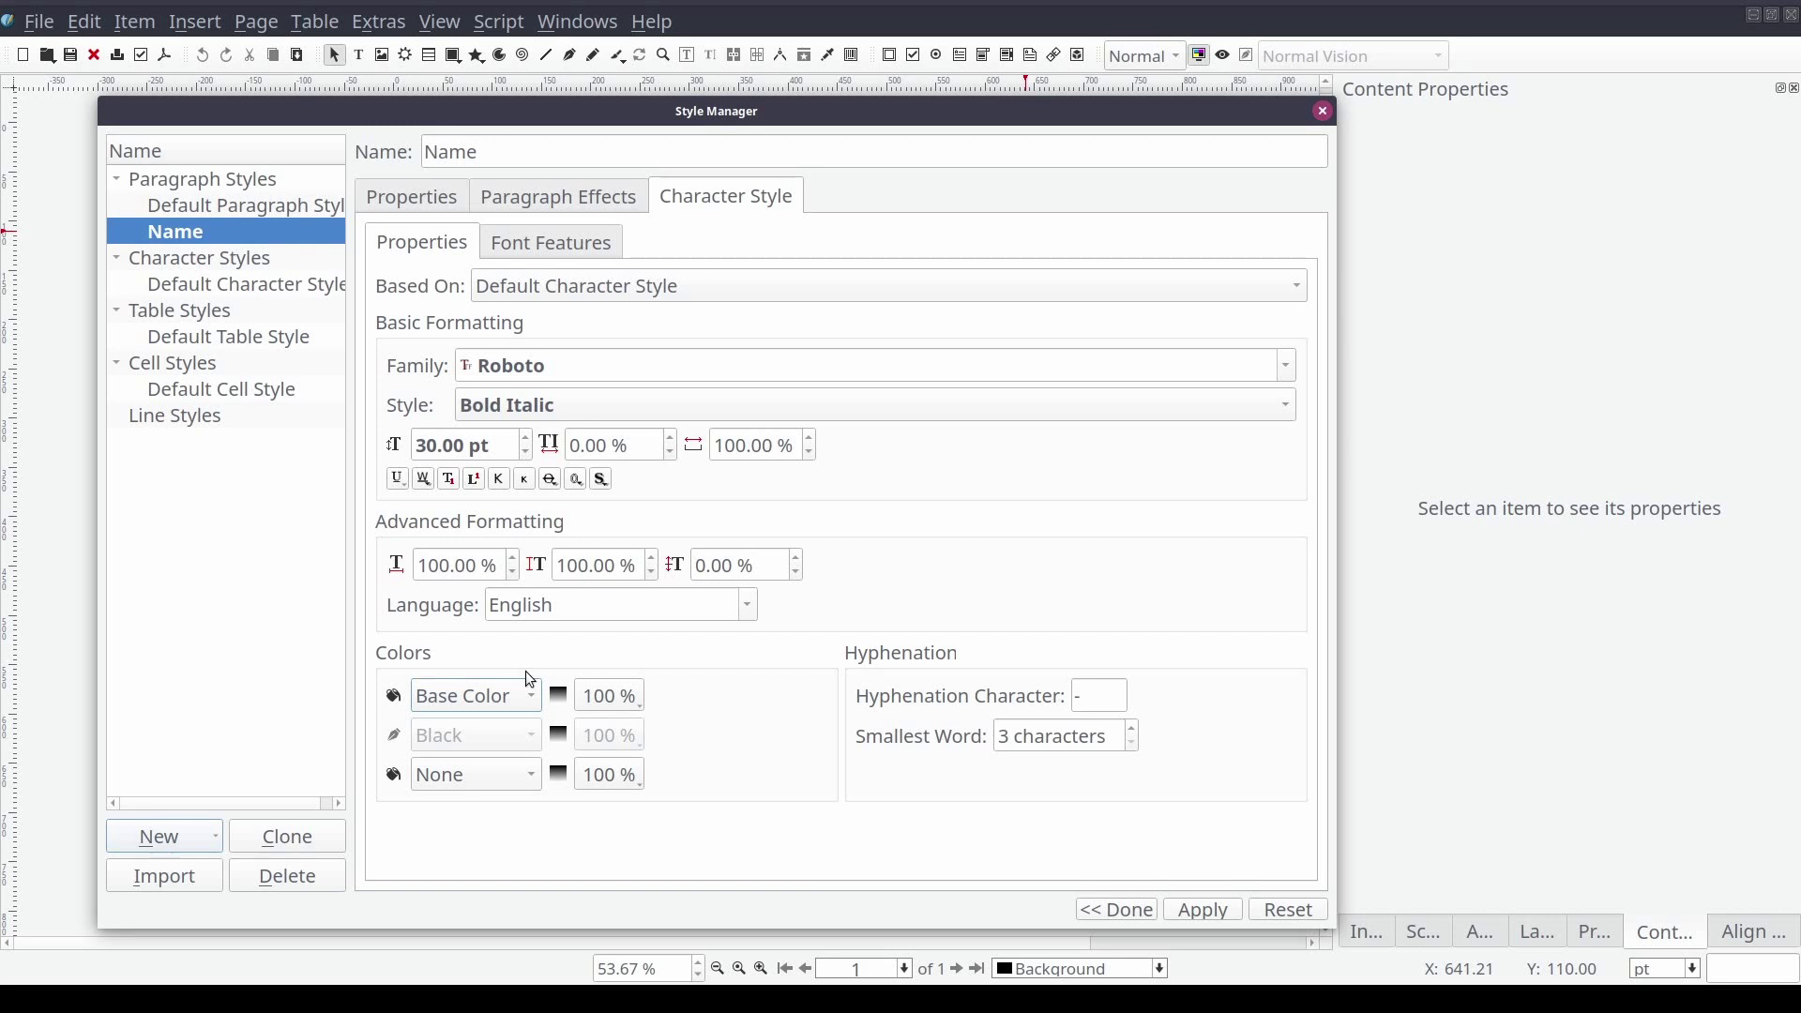
left_click(1191, 917)
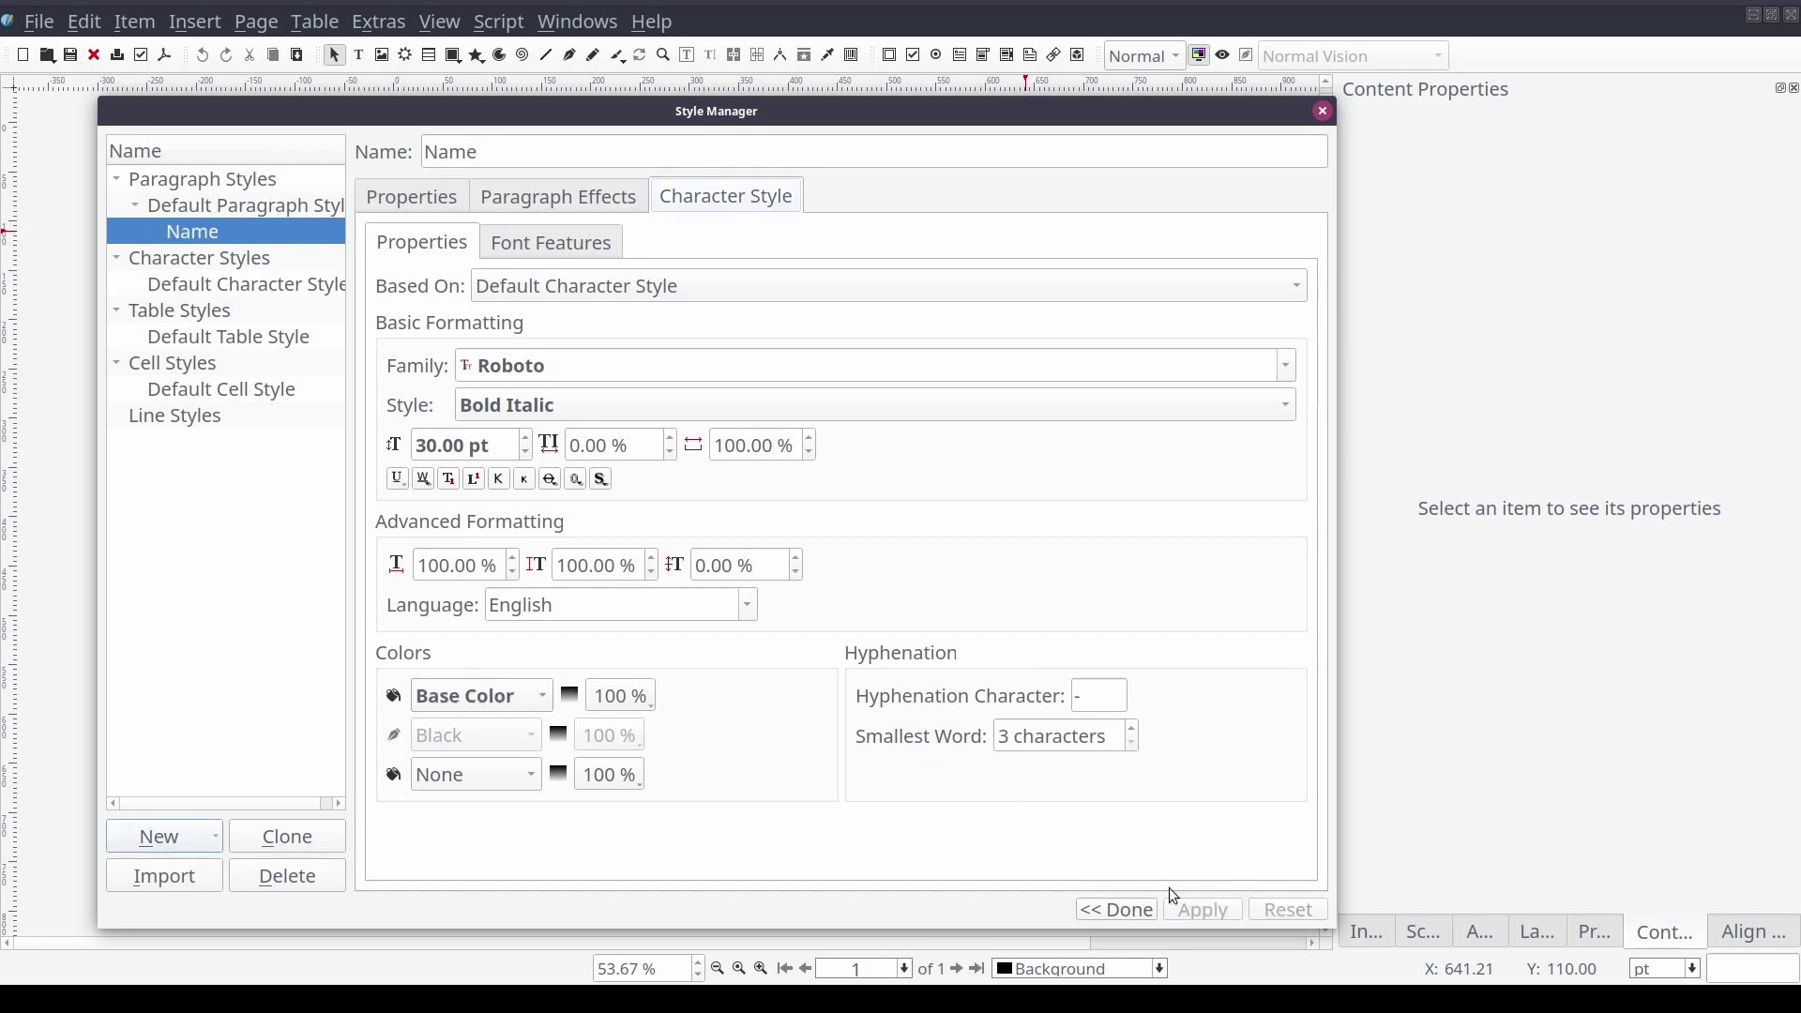
Create a paragraph style 'Position' based on Default Paragraph Style with automatic line spacing
left_click(217, 835)
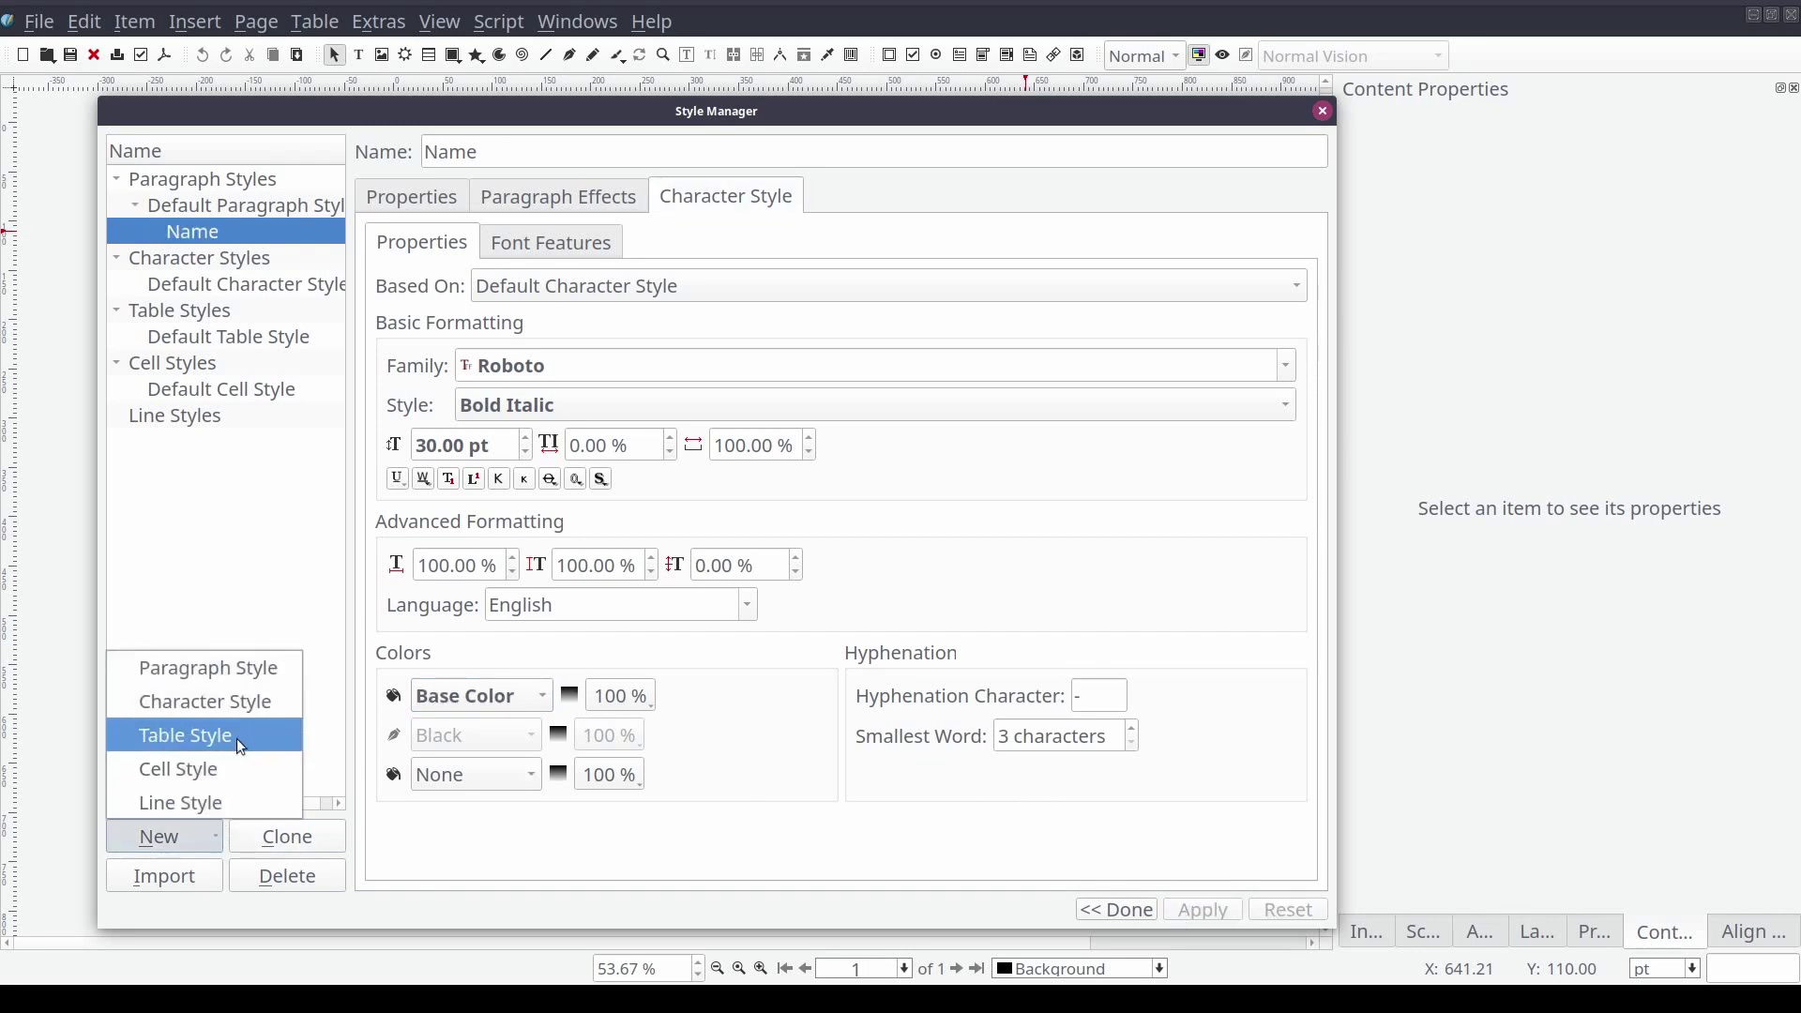
left_click(239, 671)
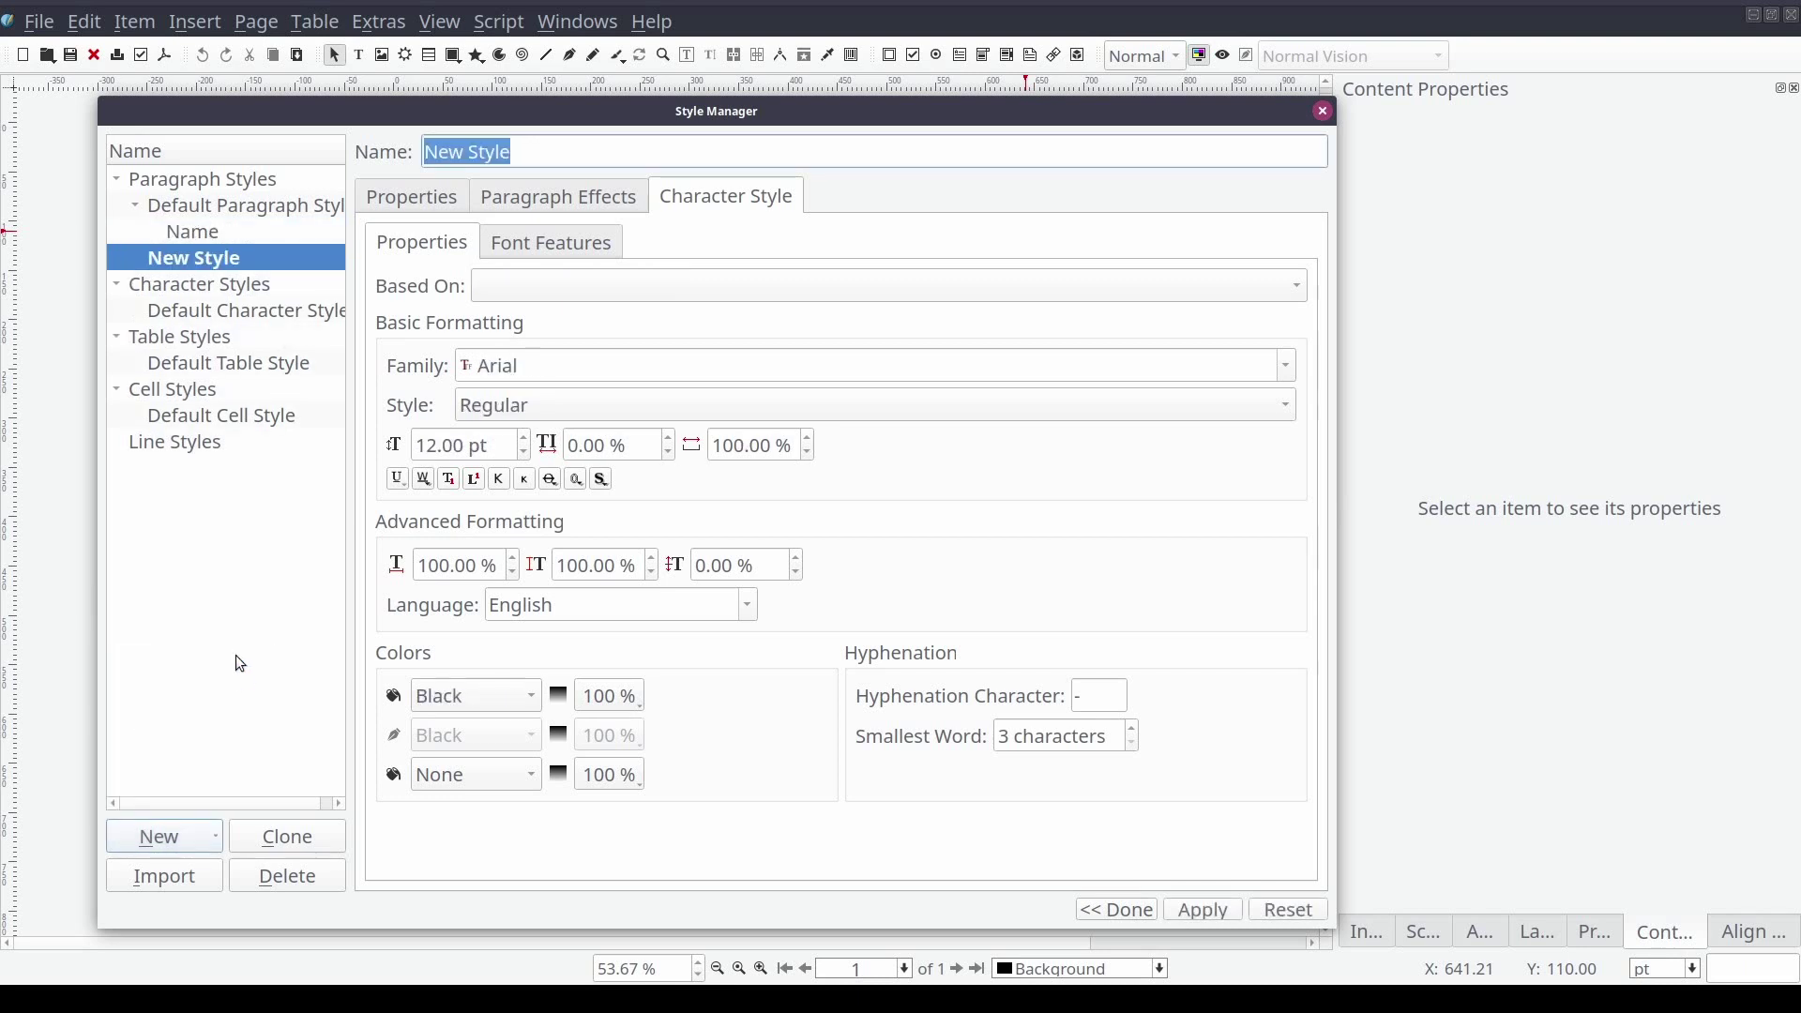
type("Position")
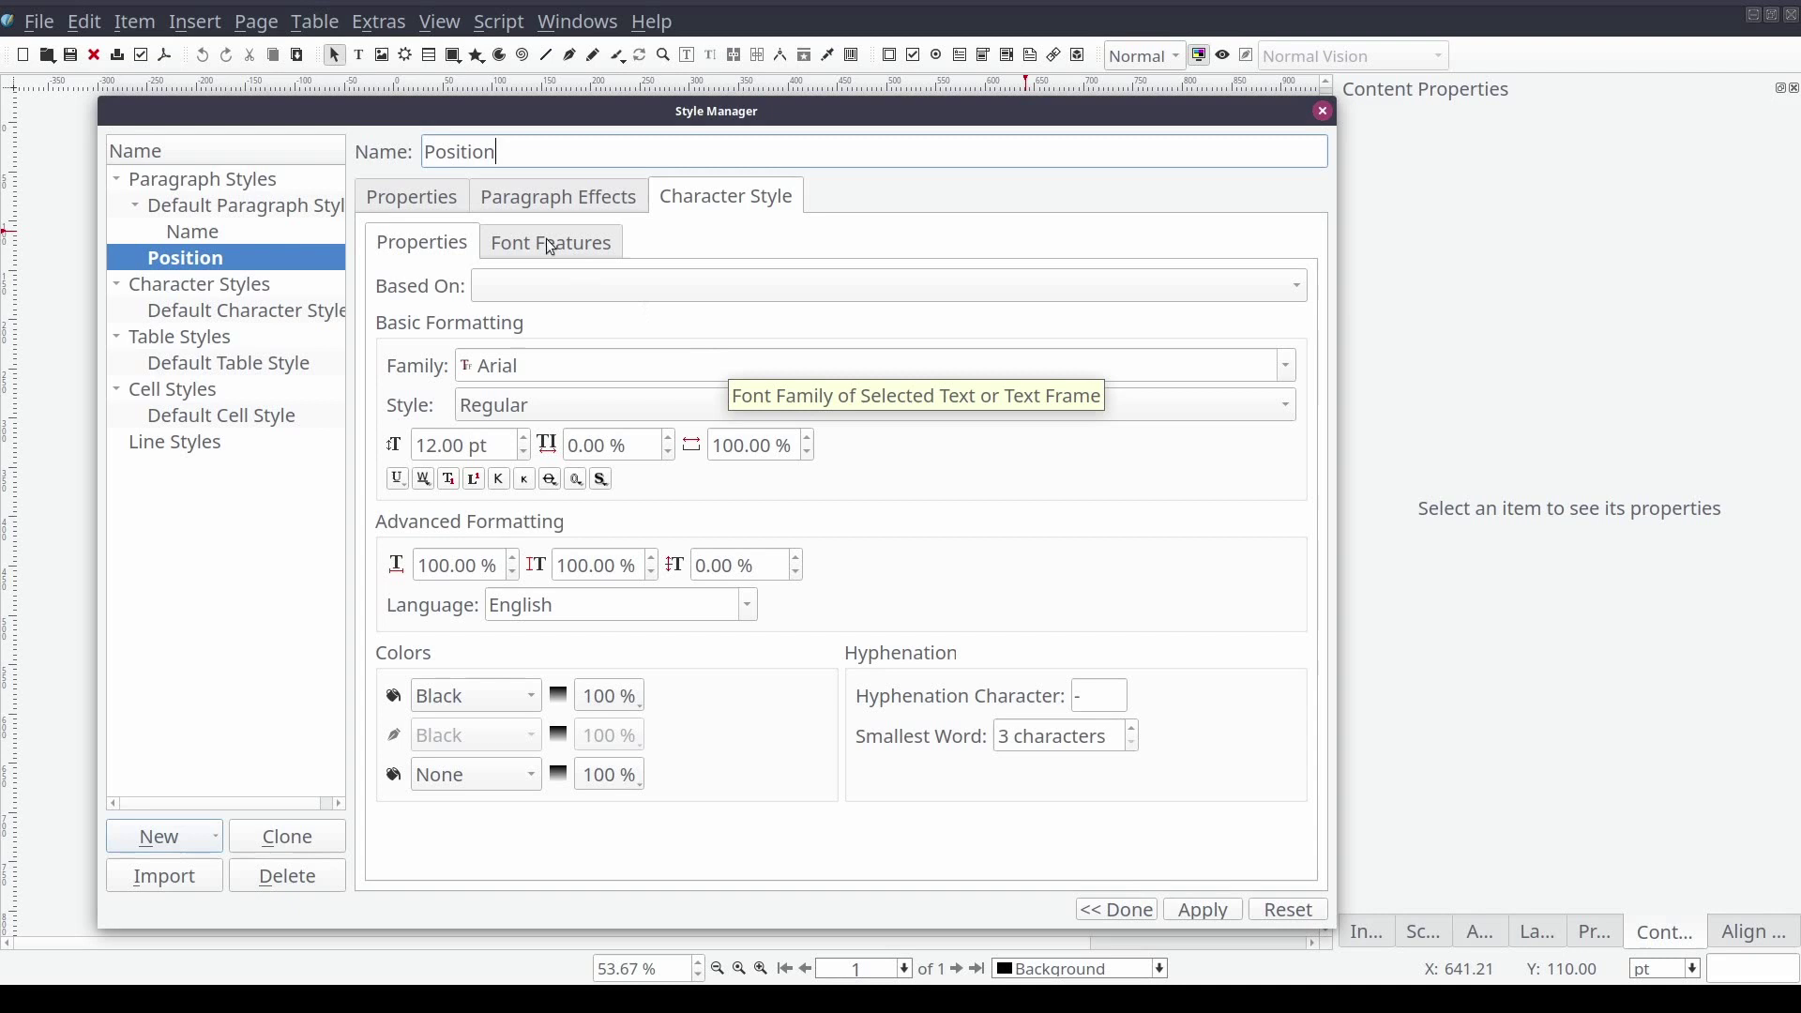
left_click(424, 199)
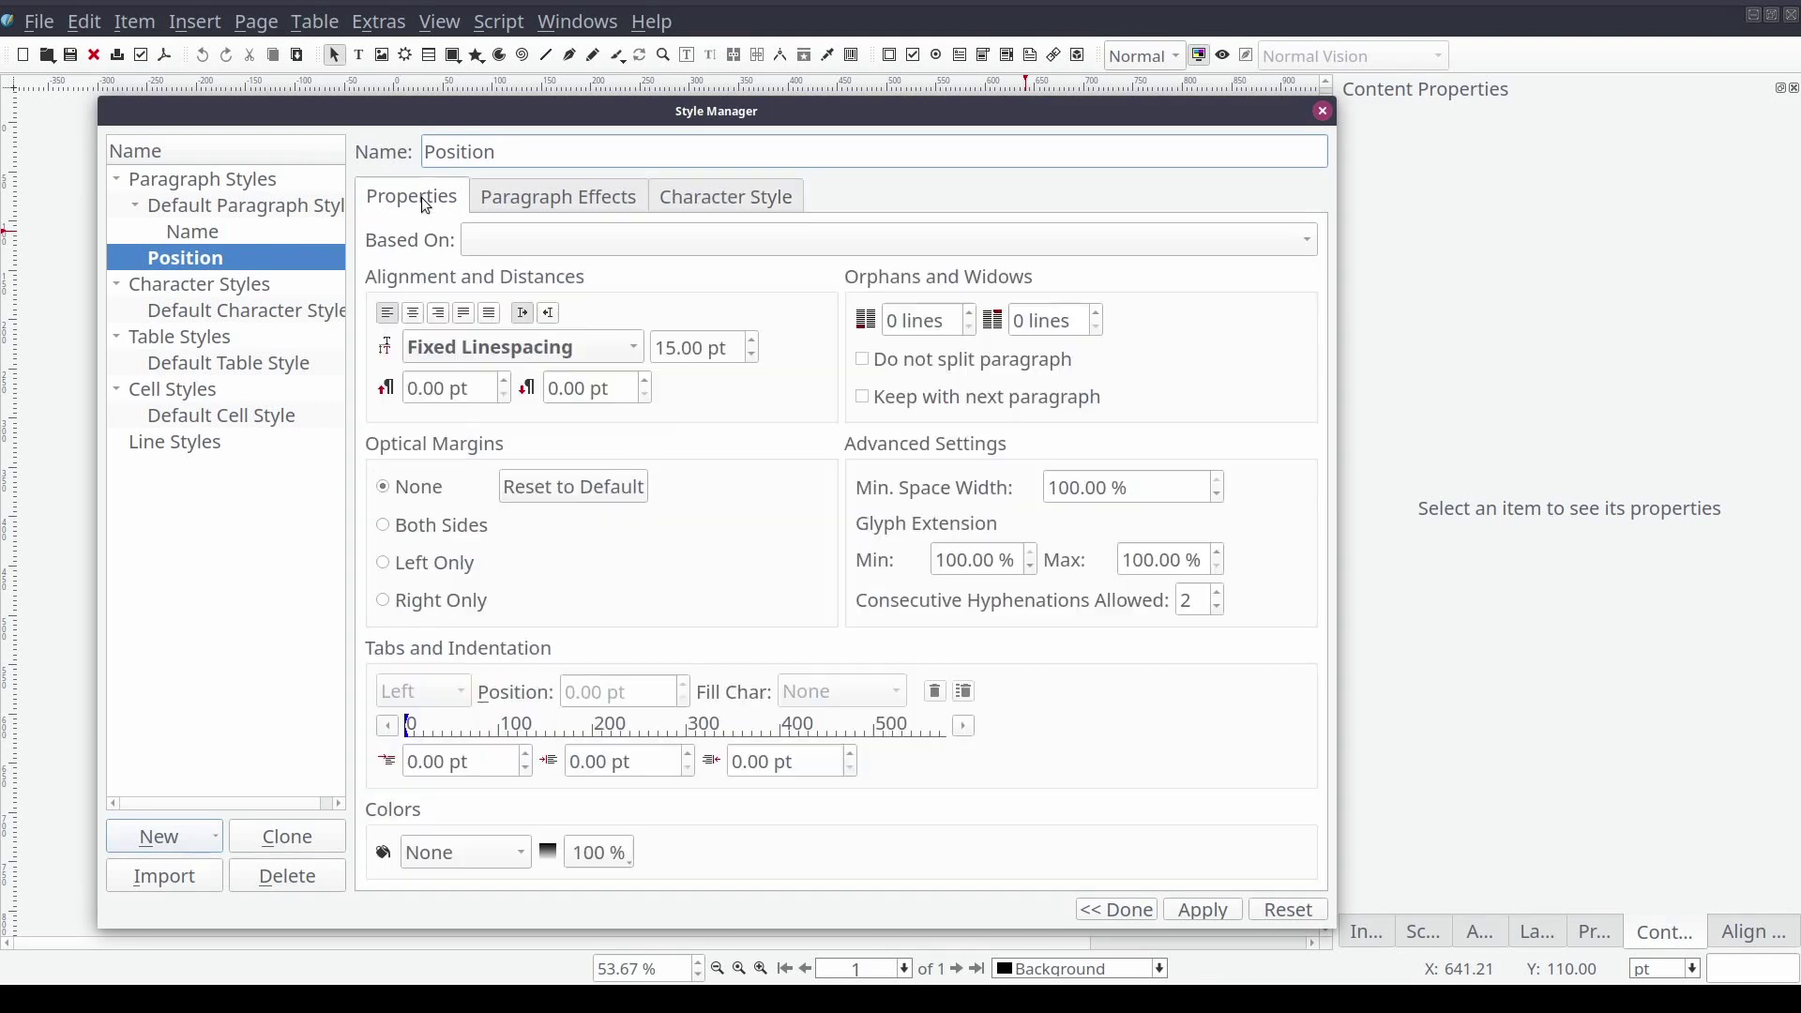
left_click(486, 357)
left_click(482, 373)
left_click(504, 246)
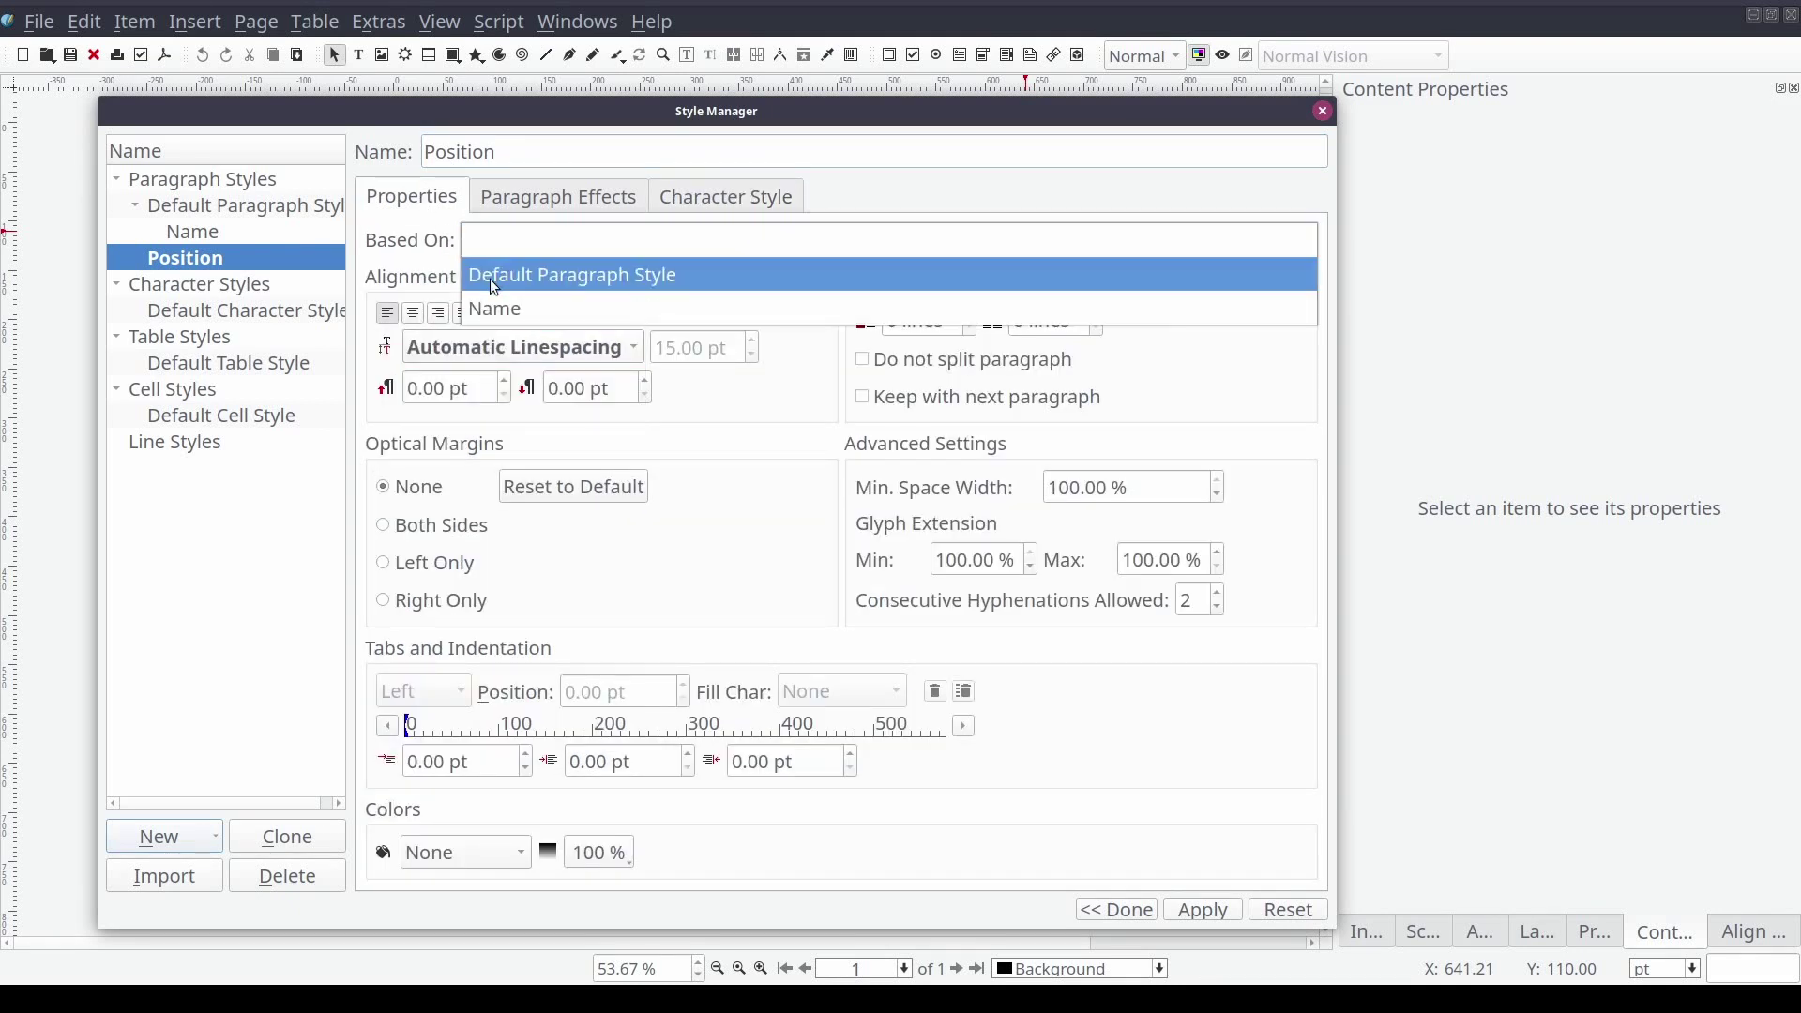
left_click(490, 279)
left_click(480, 356)
left_click(484, 377)
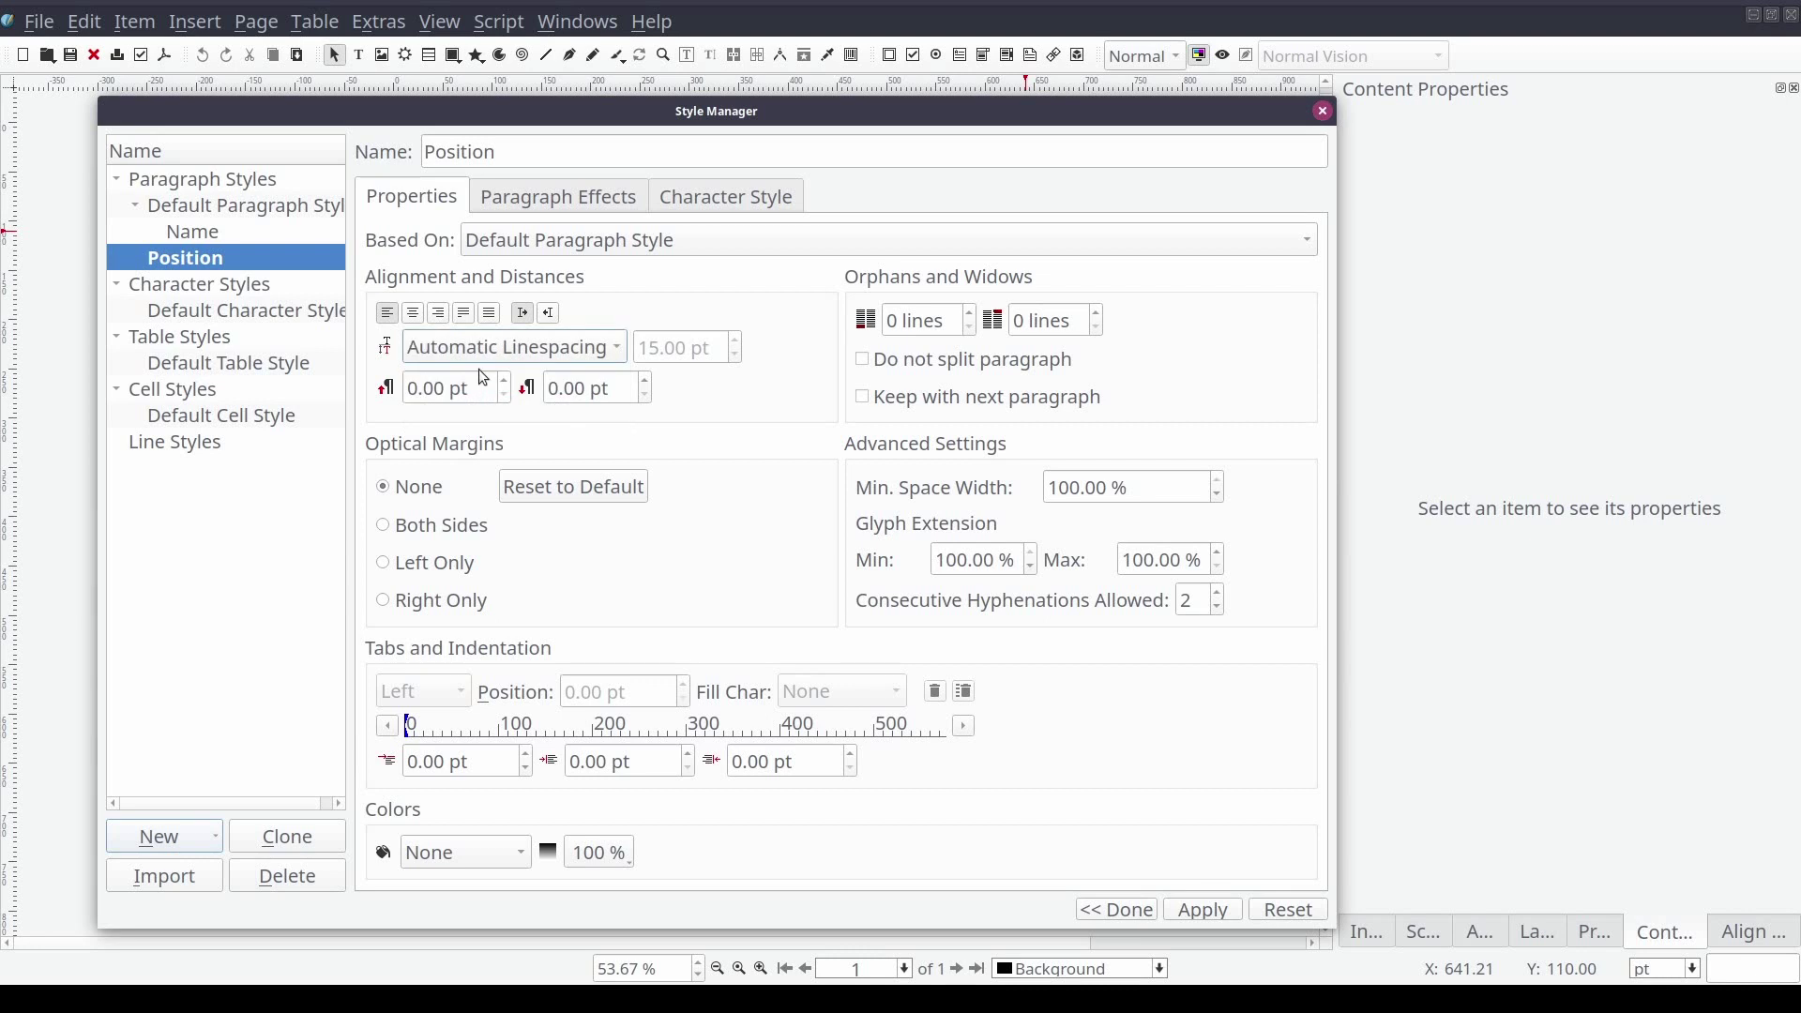
Set the Position style's font to Roboto at 18 pt and apply
left_click(704, 204)
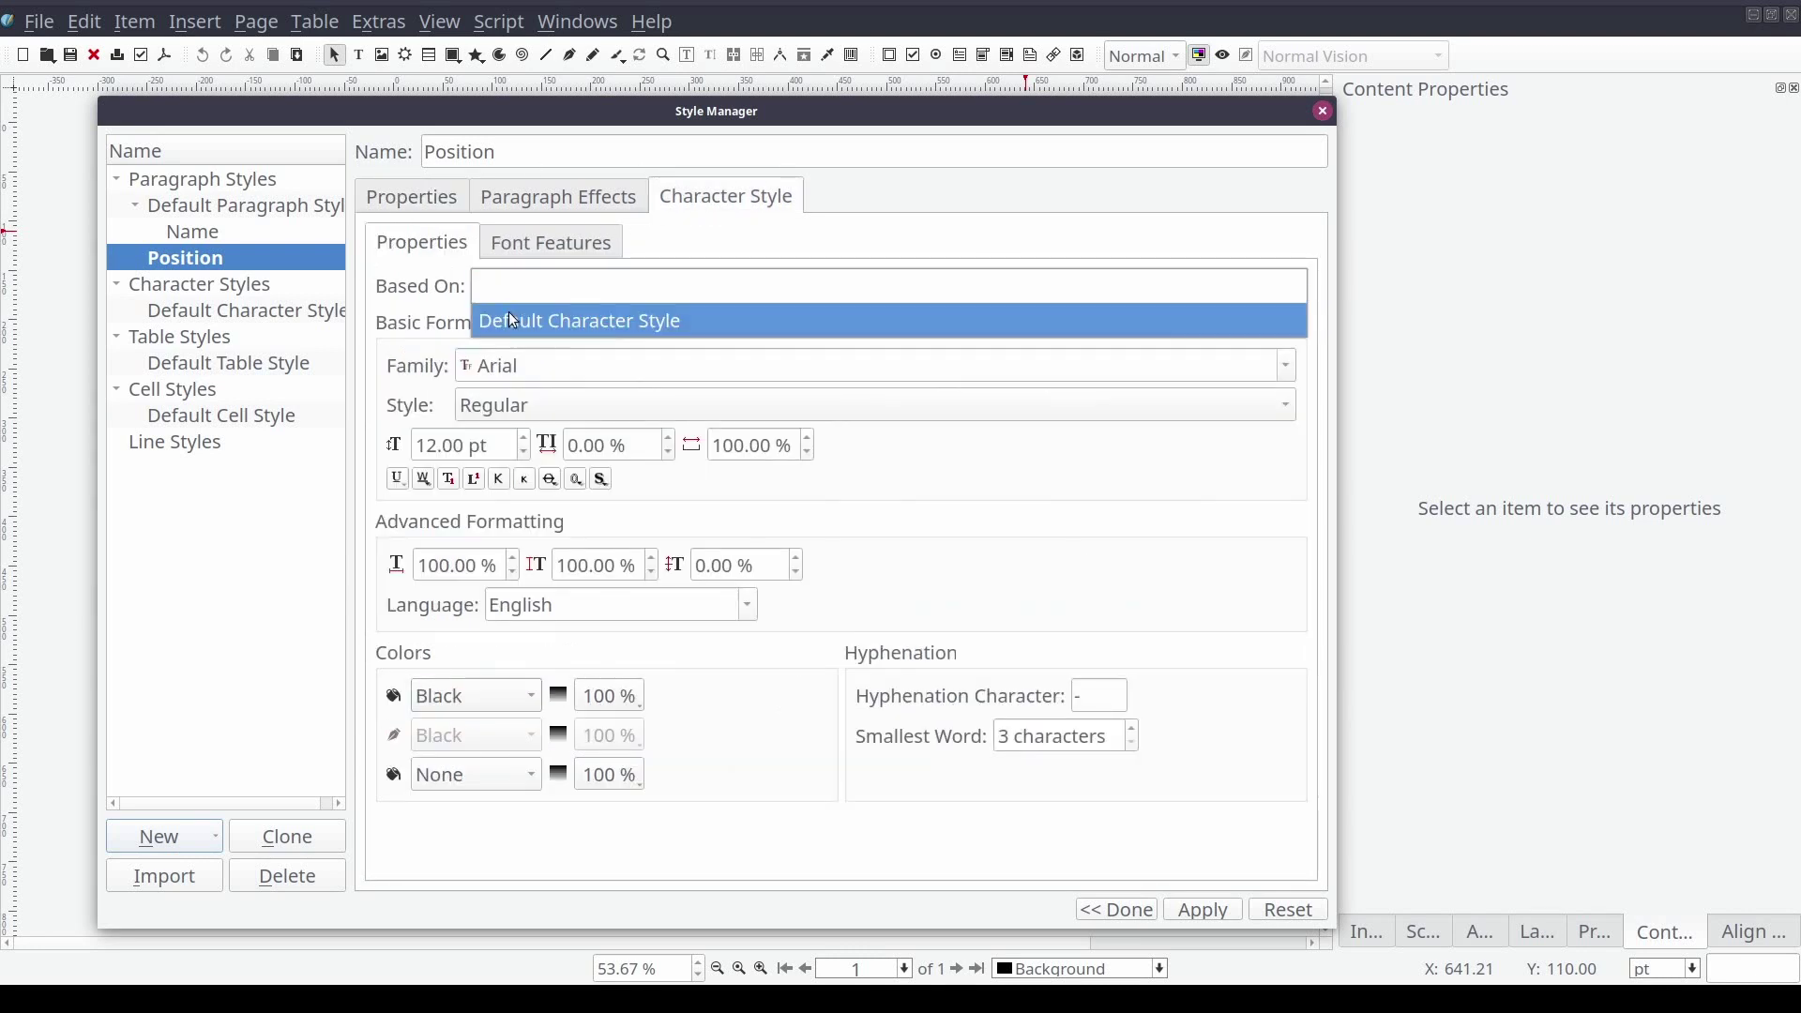
double_click(549, 372)
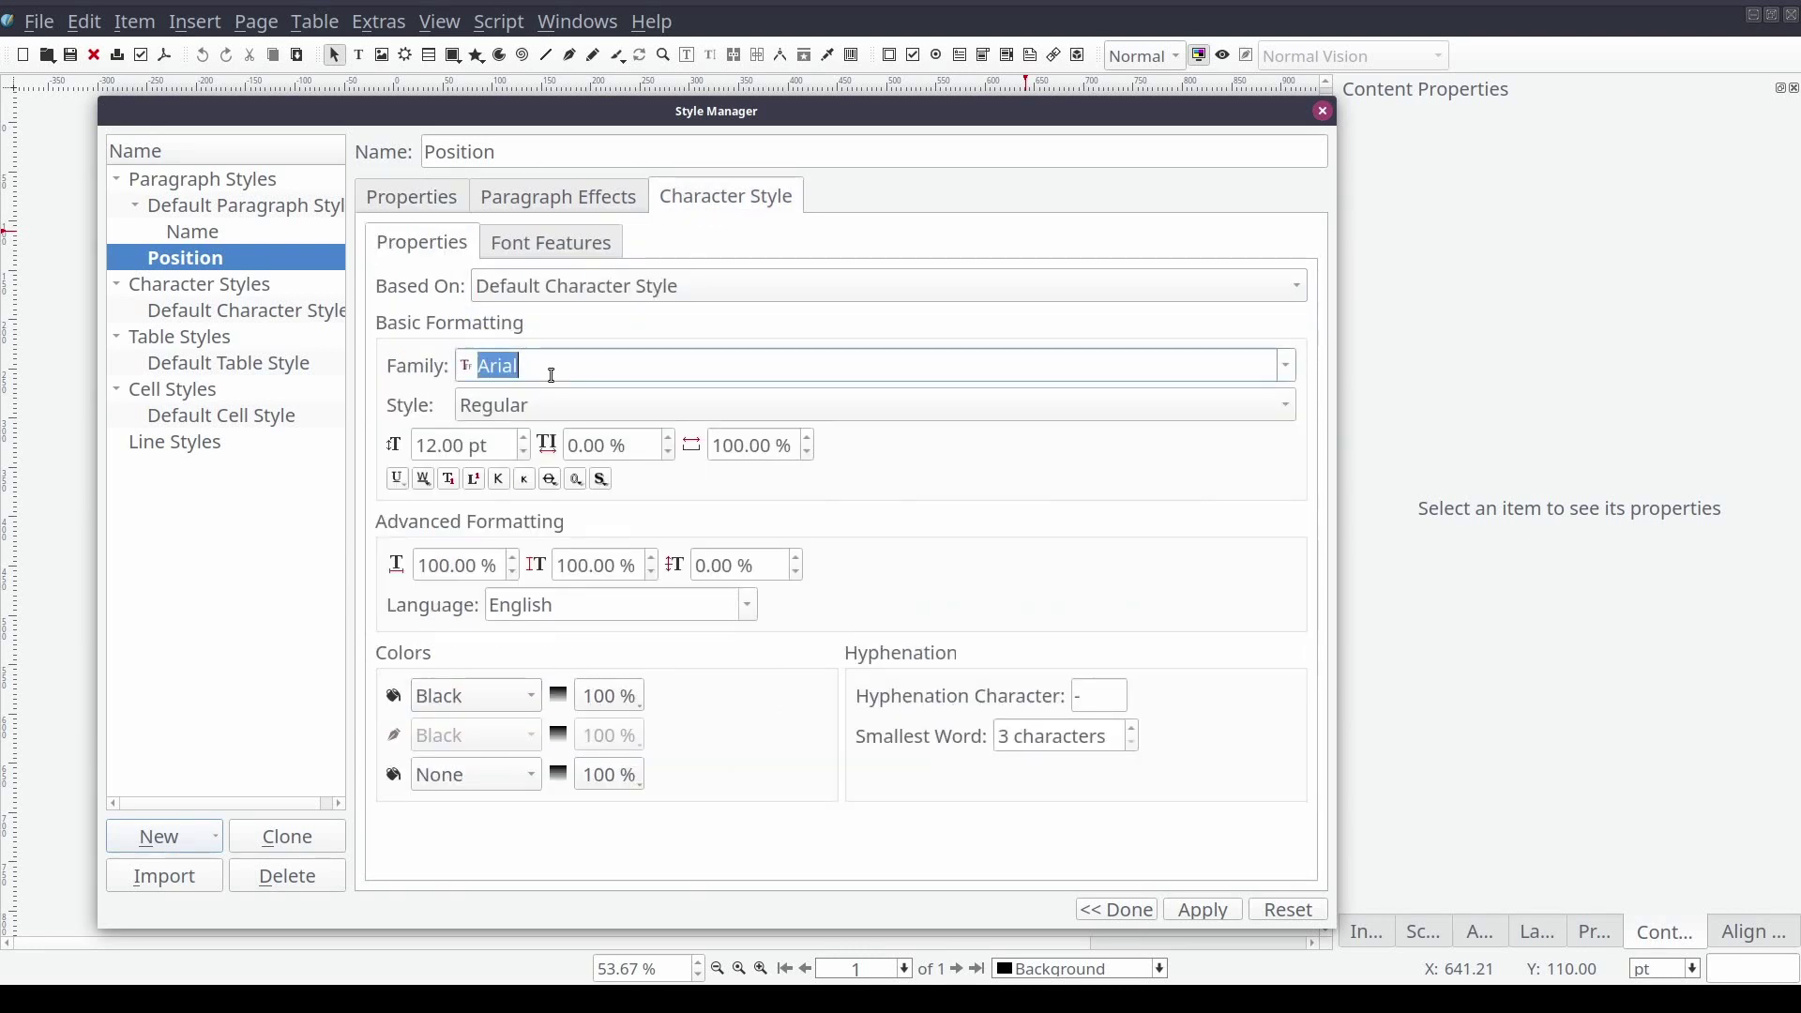
type("Roboto")
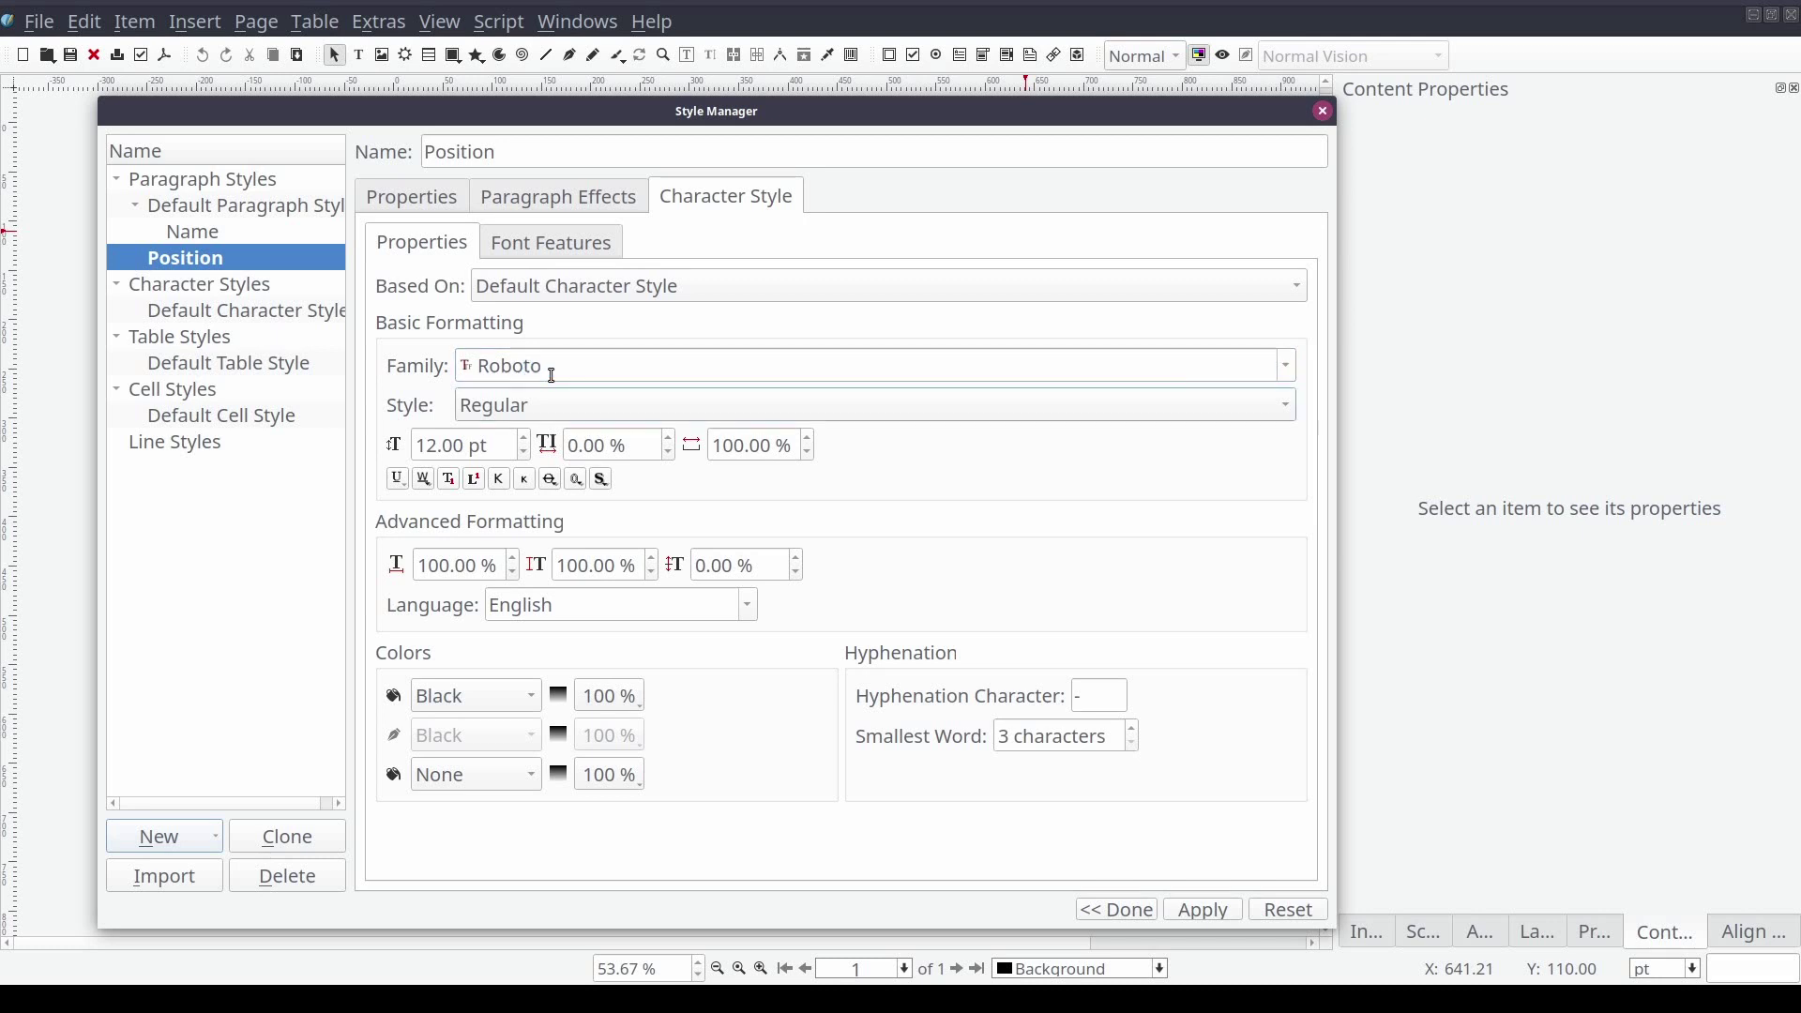
double_click(506, 447)
type("18")
key("Tab")
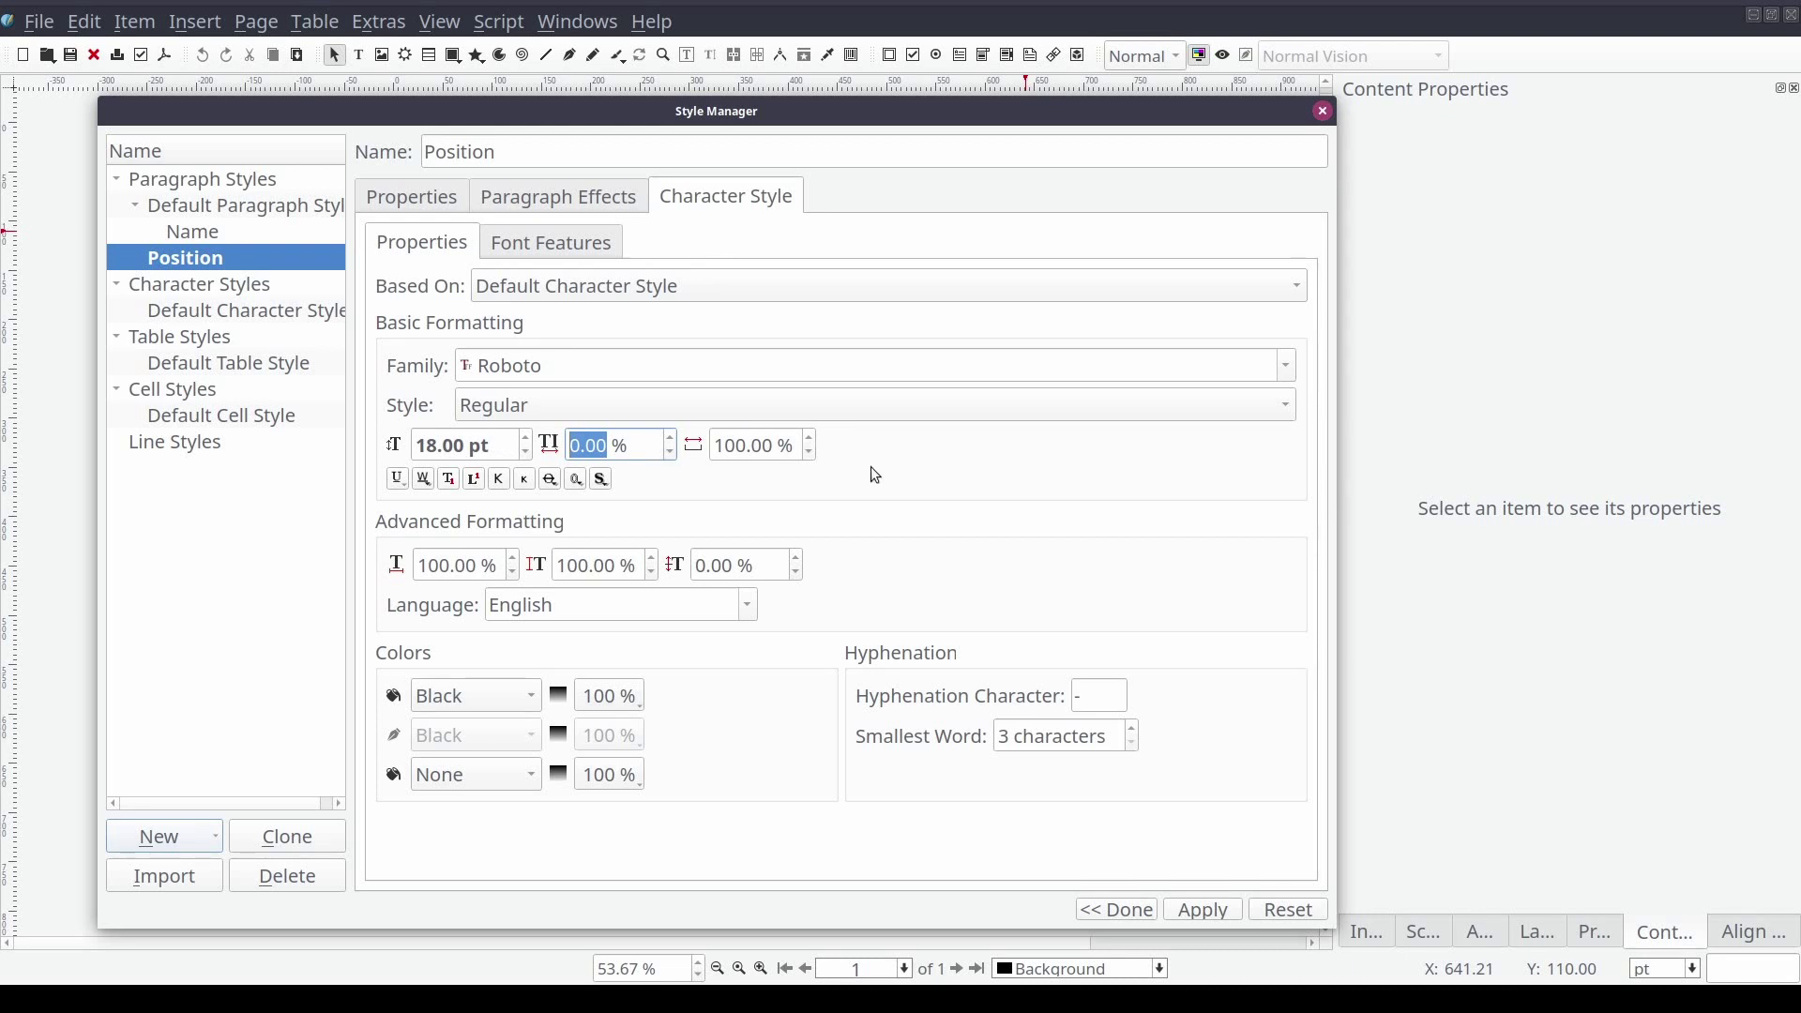
left_click(1197, 906)
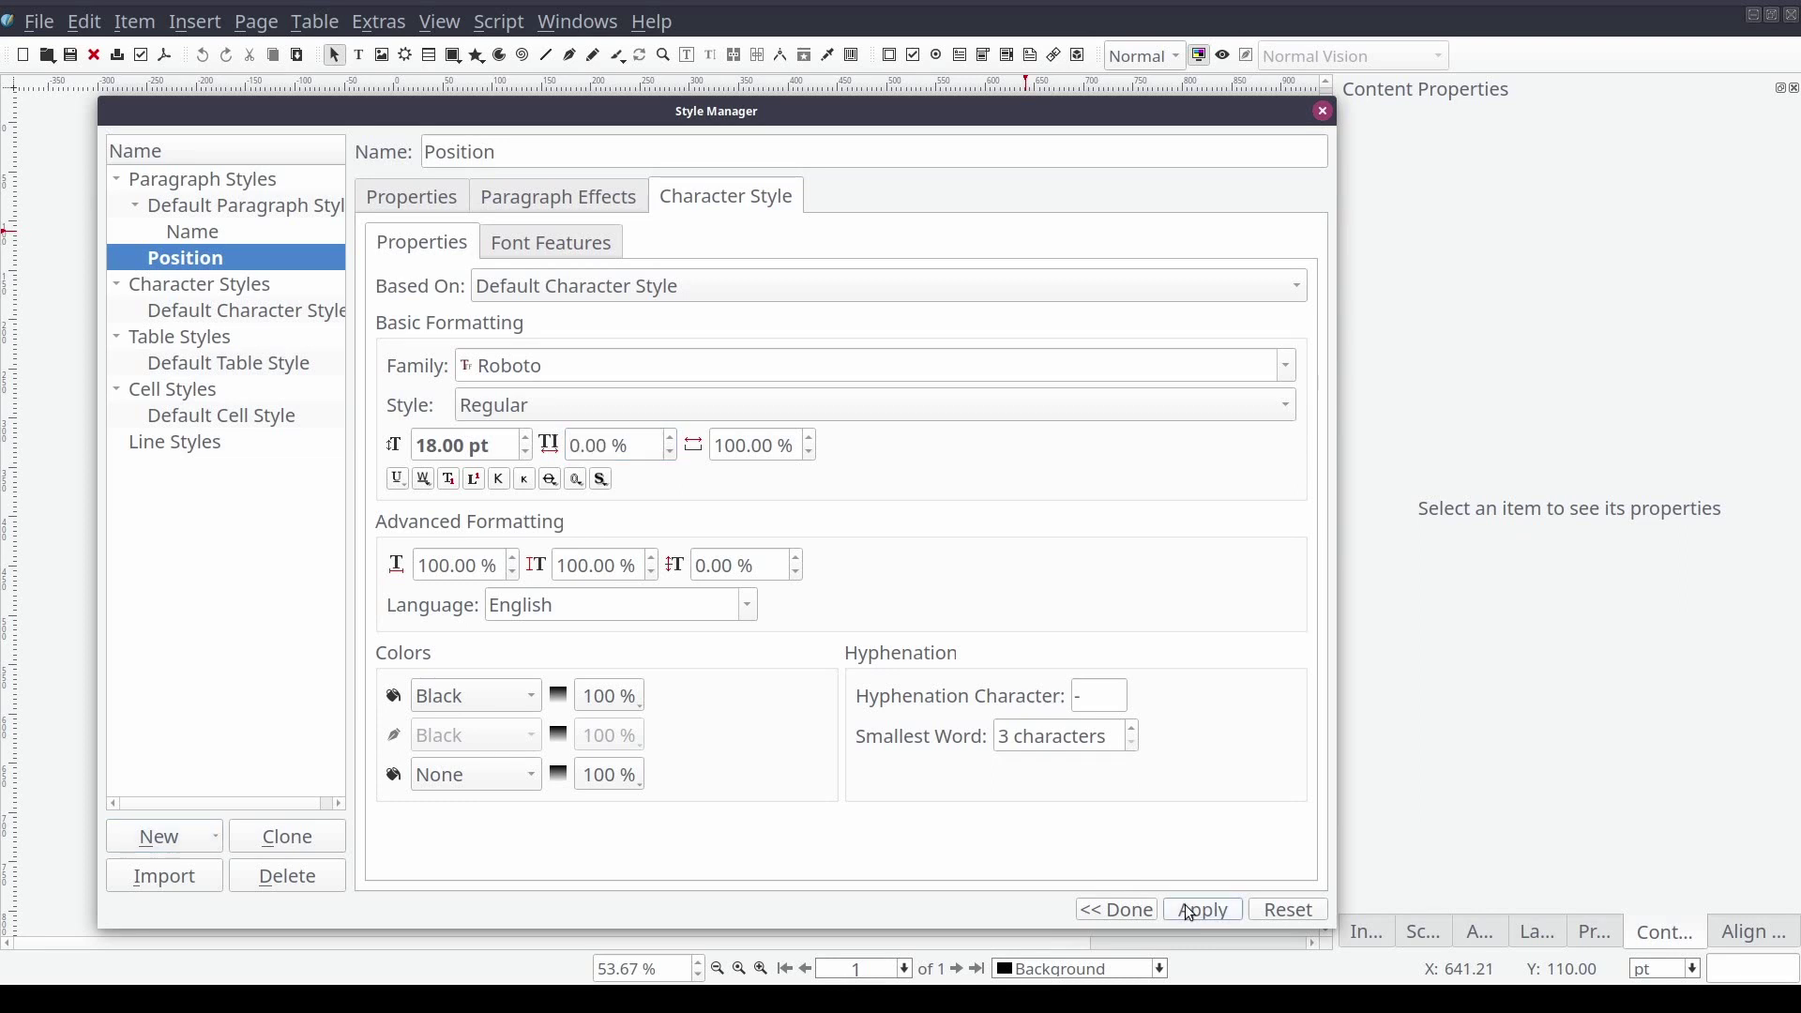
Create a paragraph style named 'Heading' using the Roboto font family
left_click(217, 845)
left_click(222, 679)
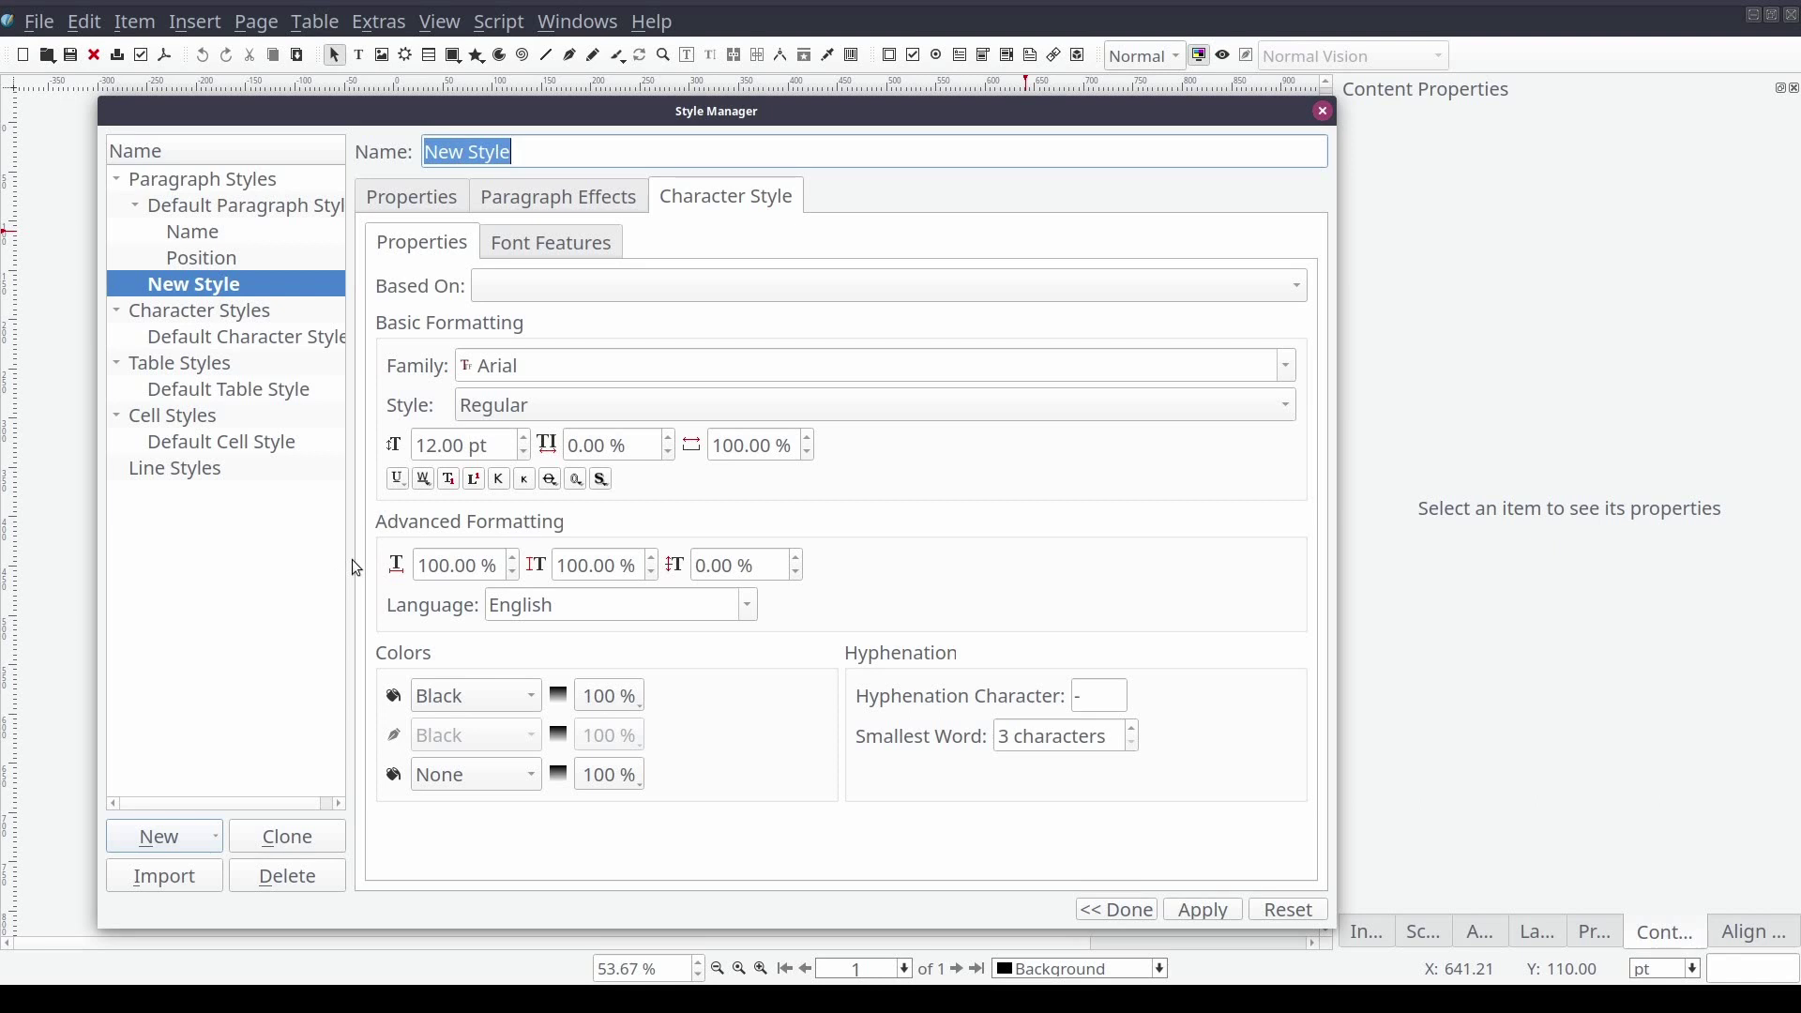
type("Heading")
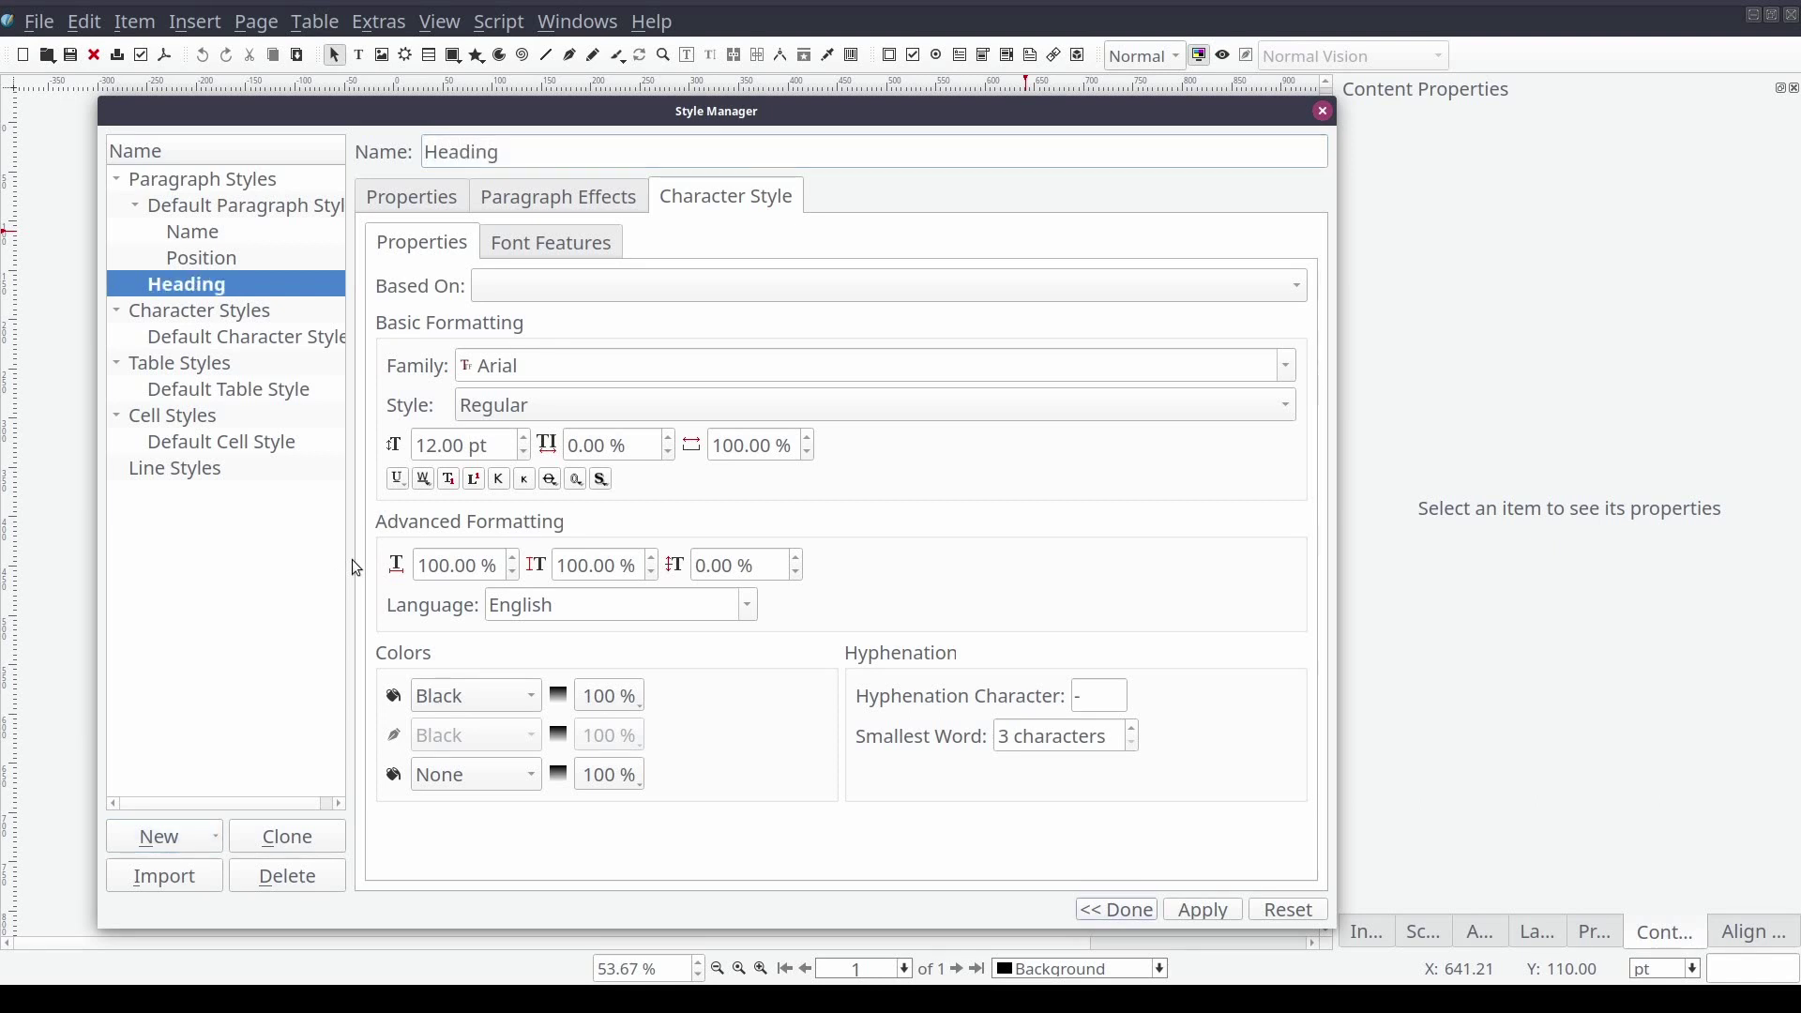
left_click(557, 365)
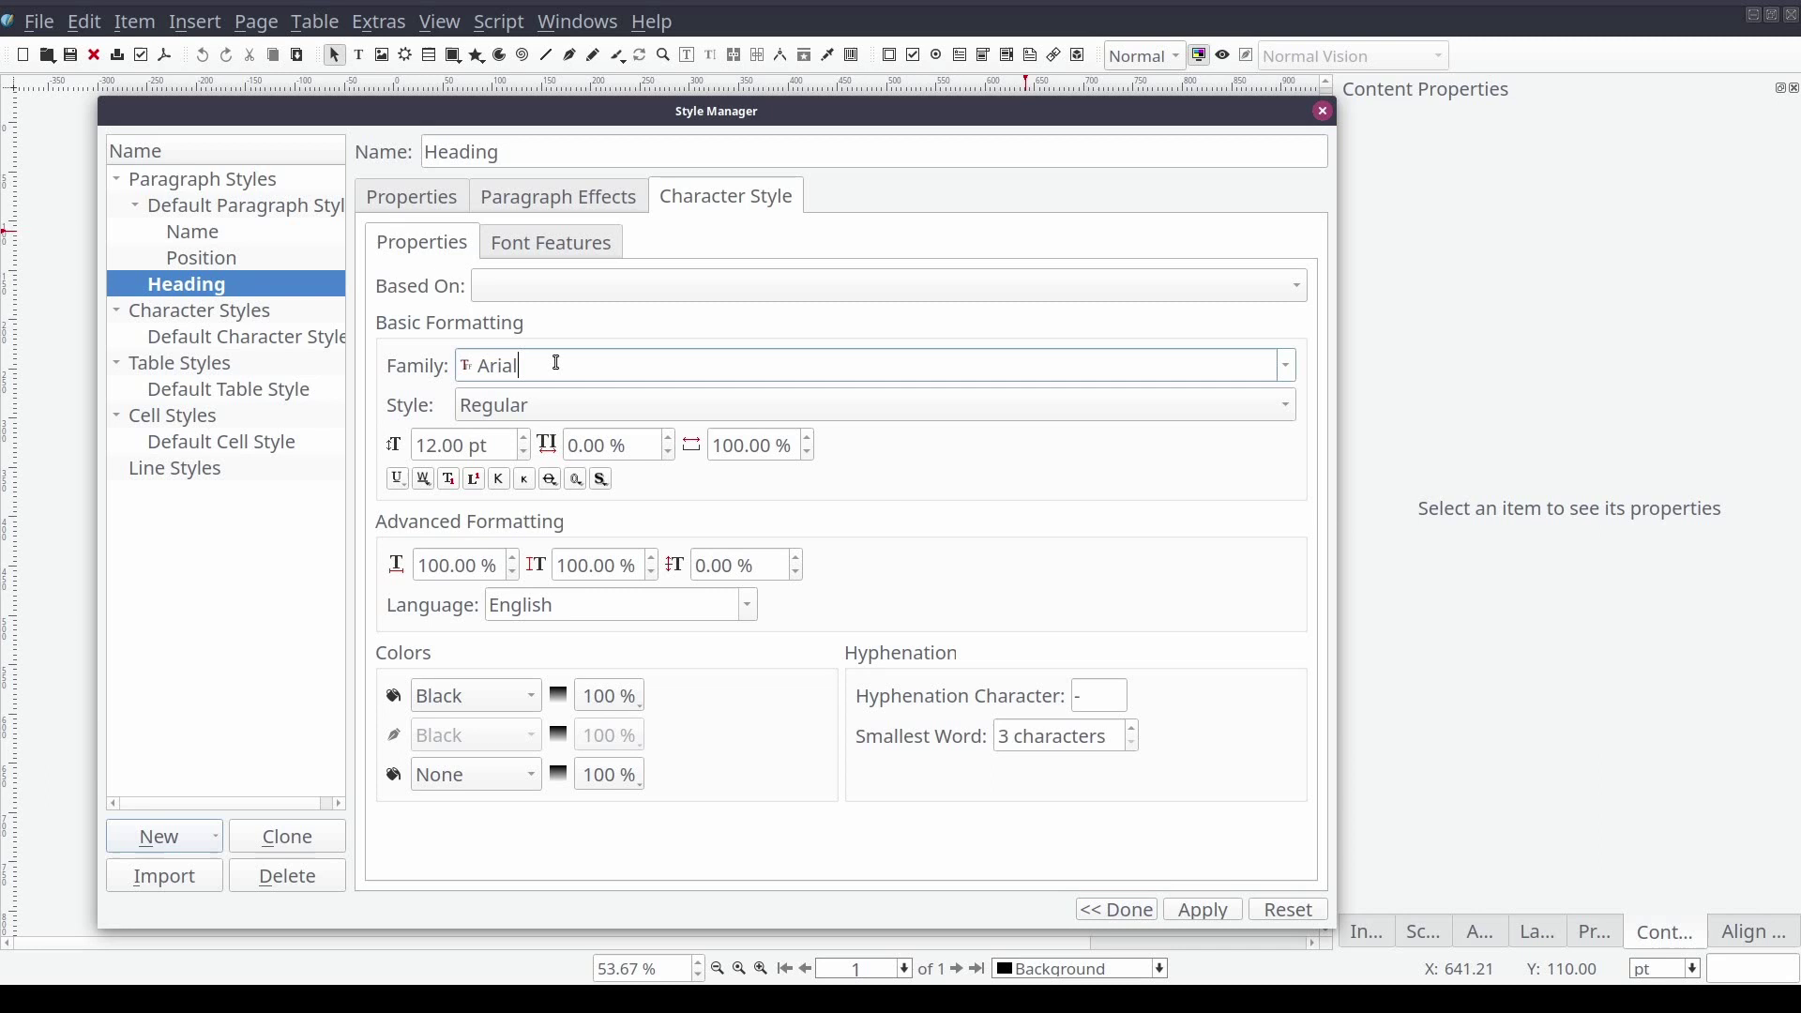
double_click(558, 365)
type("Roboto")
key("Return")
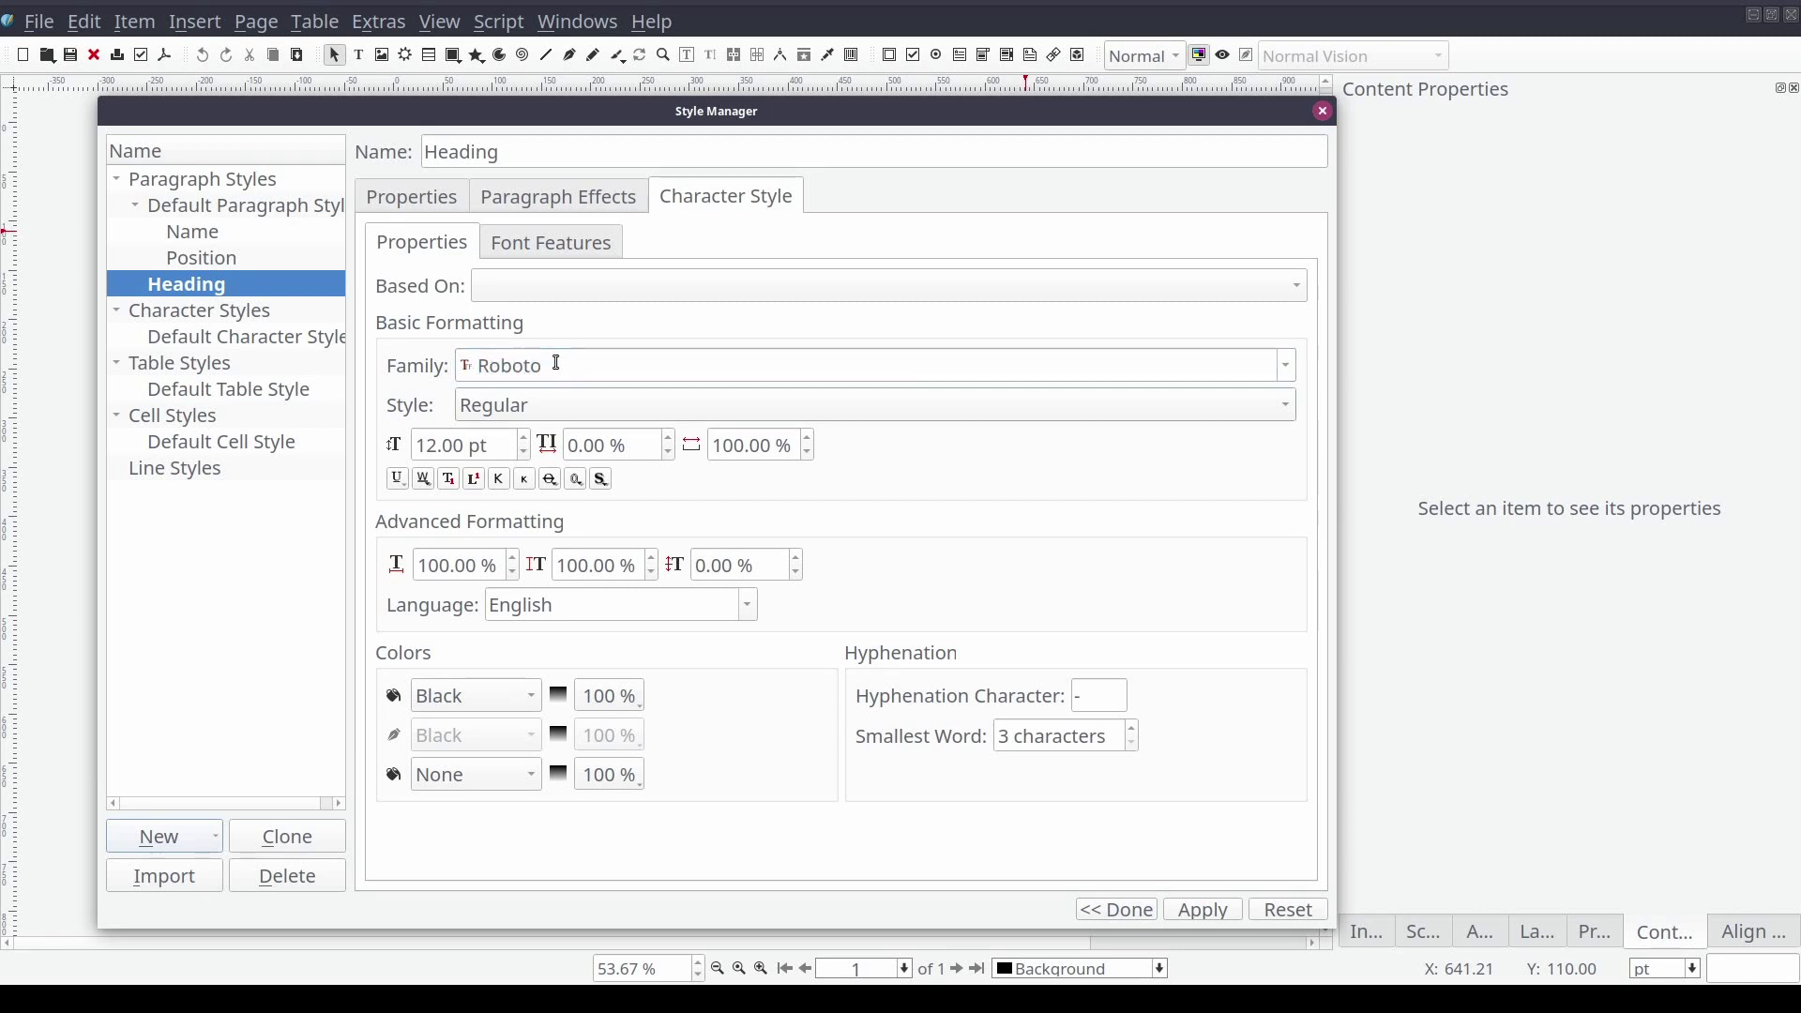
Make Heading bold, Base Color, 16 pt, and apply the changes
left_click(559, 403)
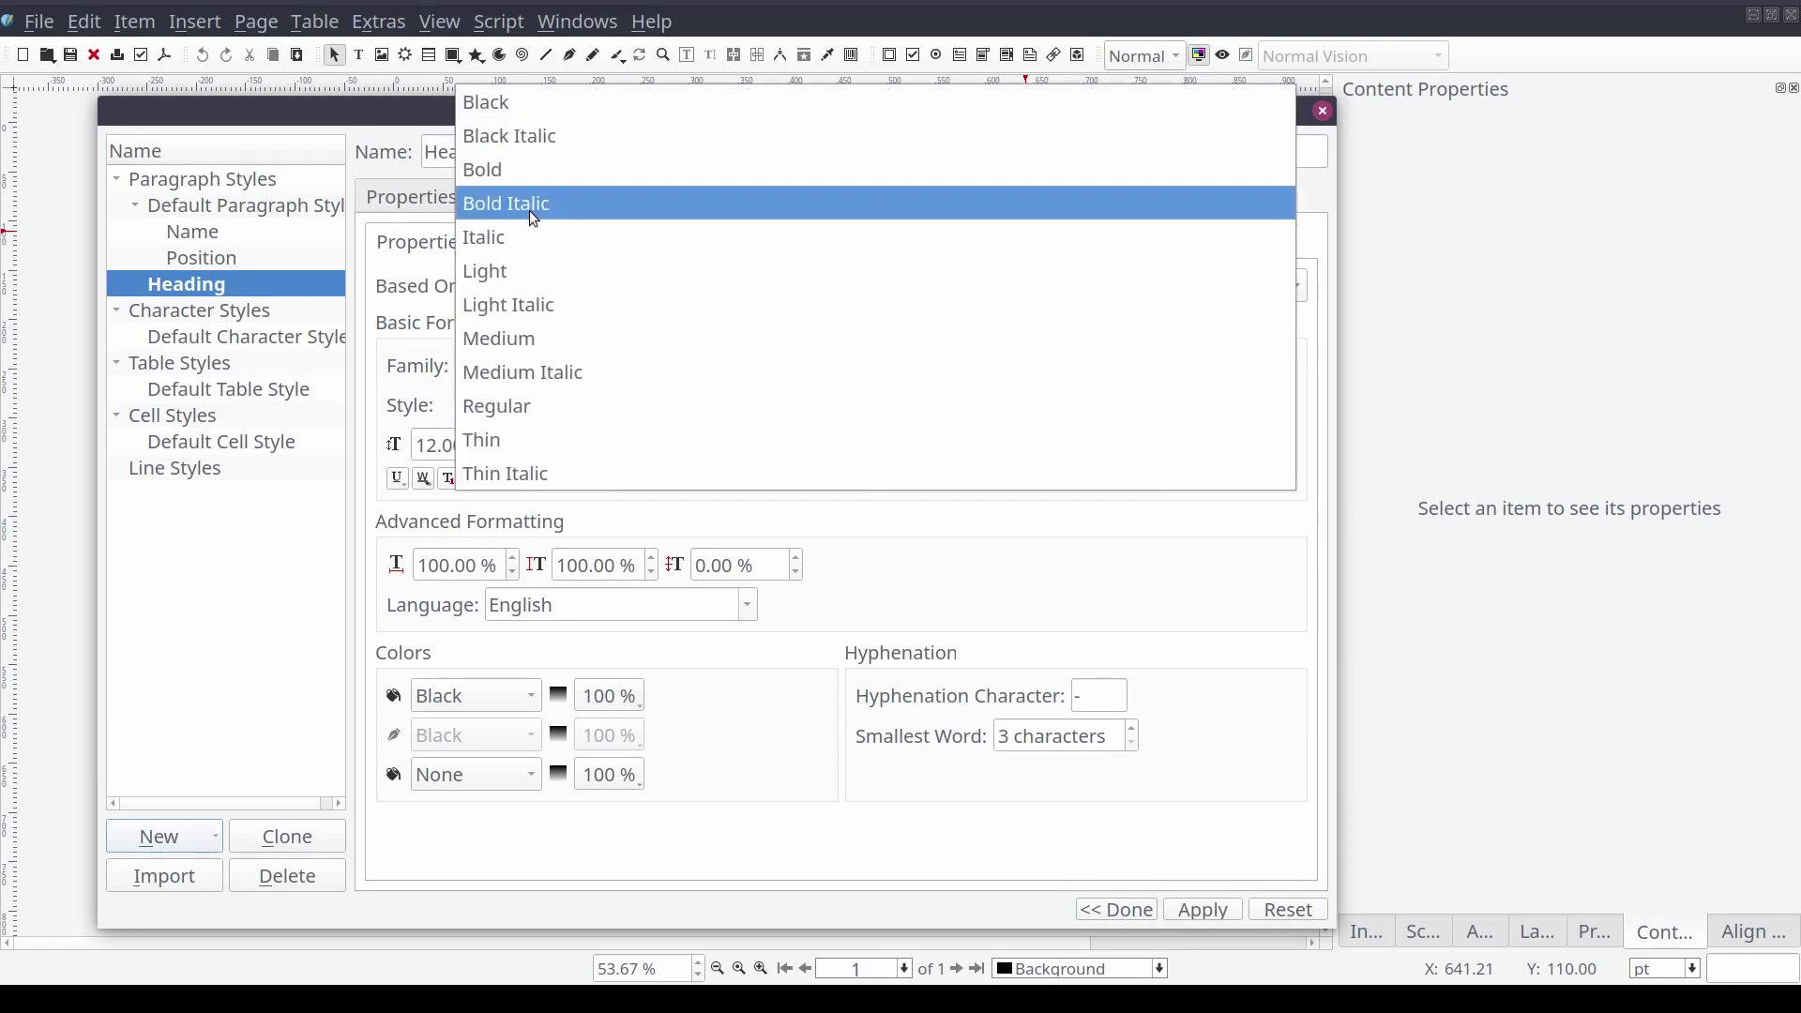
left_click(531, 173)
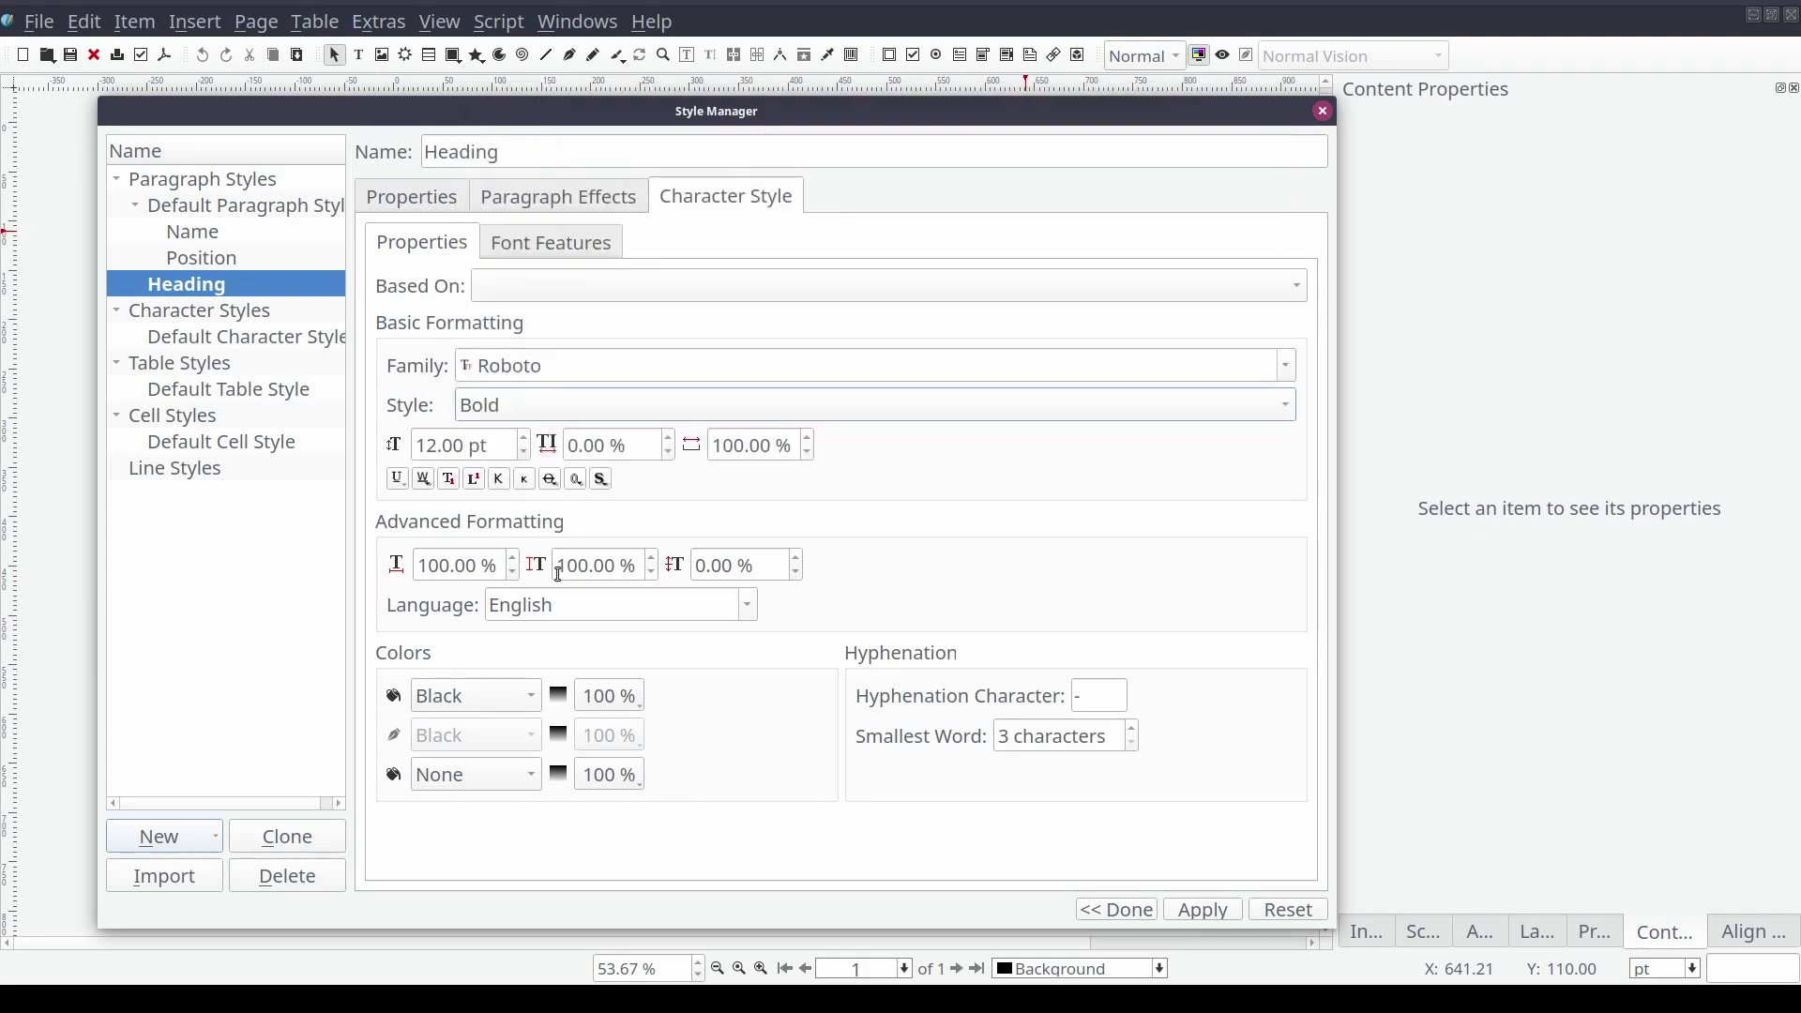
left_click(535, 694)
left_click(519, 667)
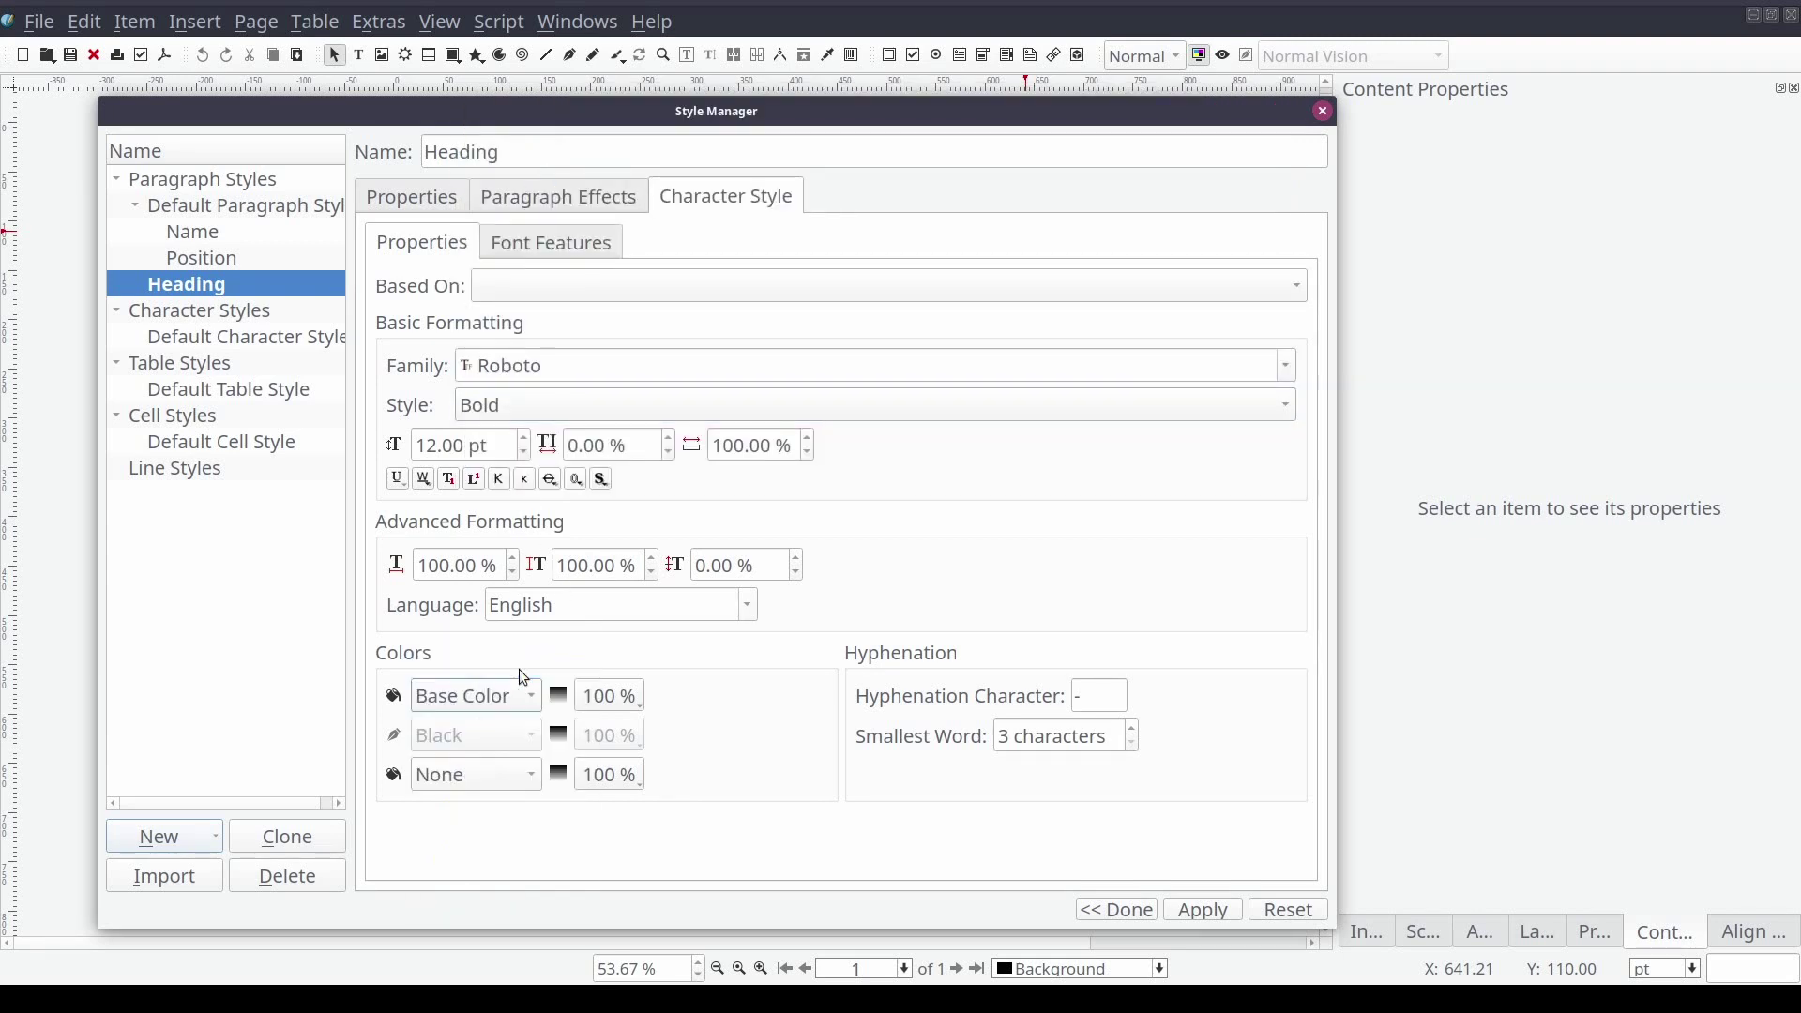
triple_click(496, 446)
type("16")
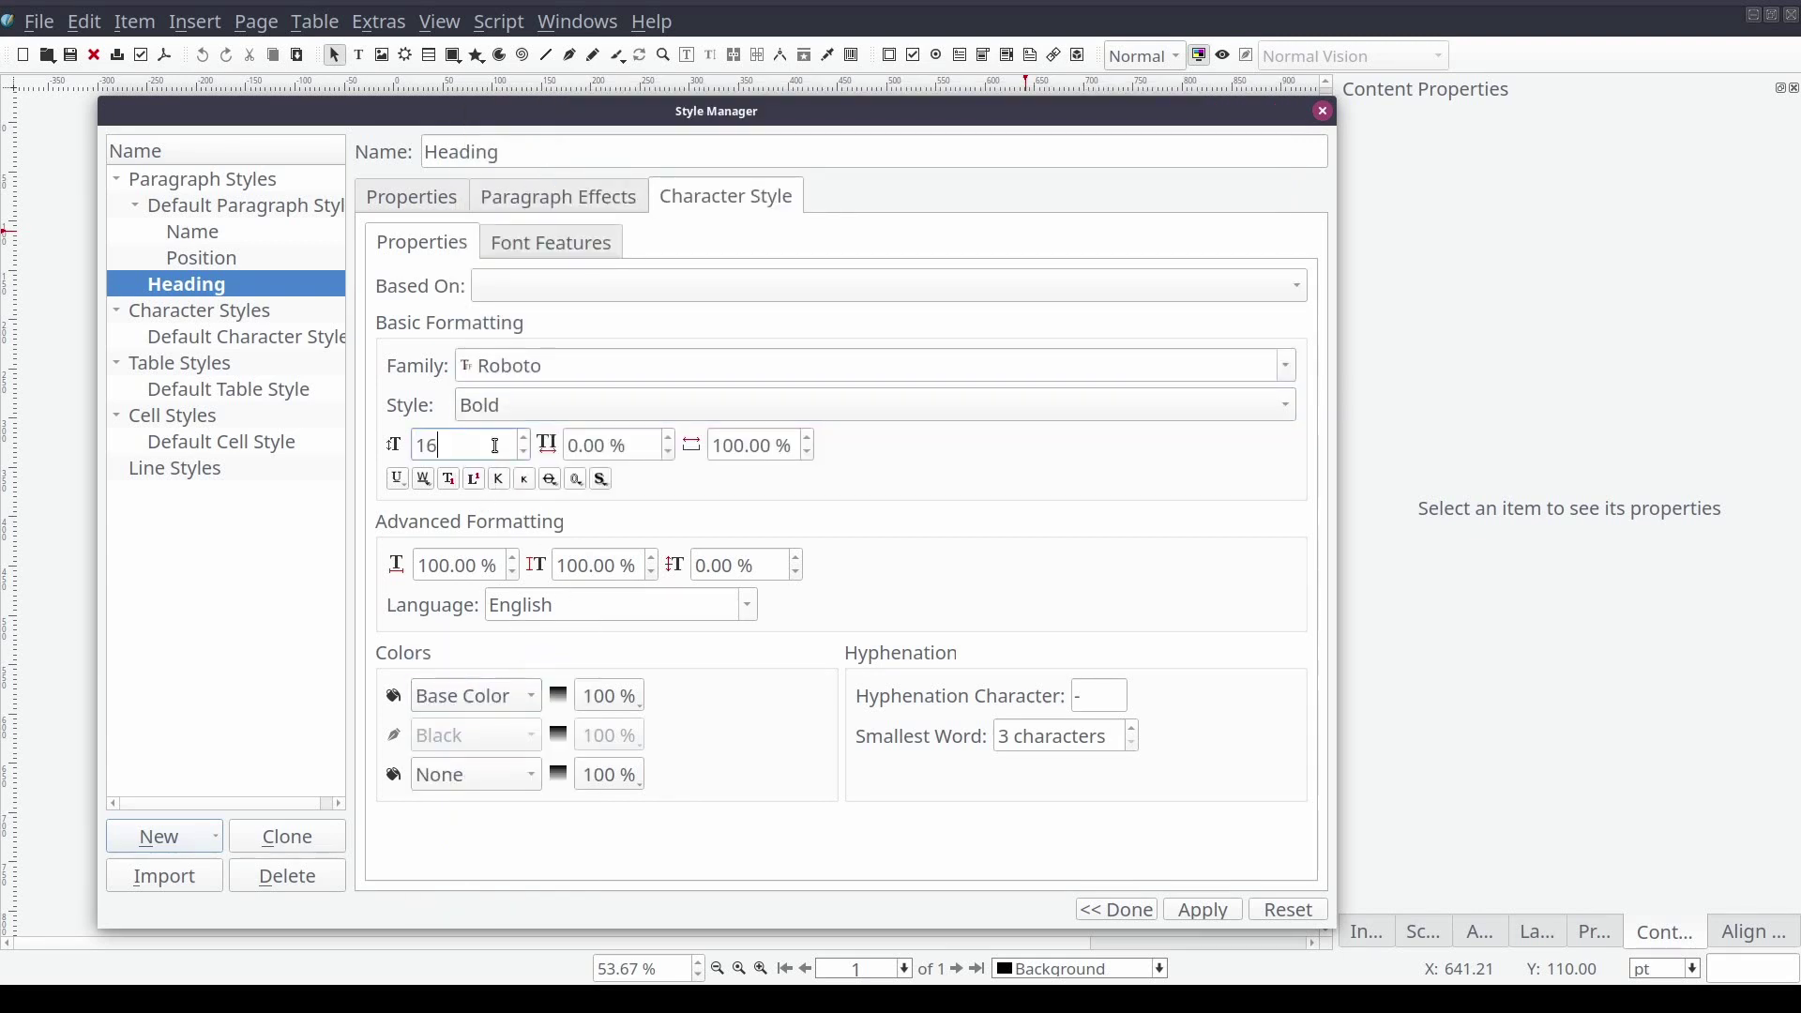
key("Tab")
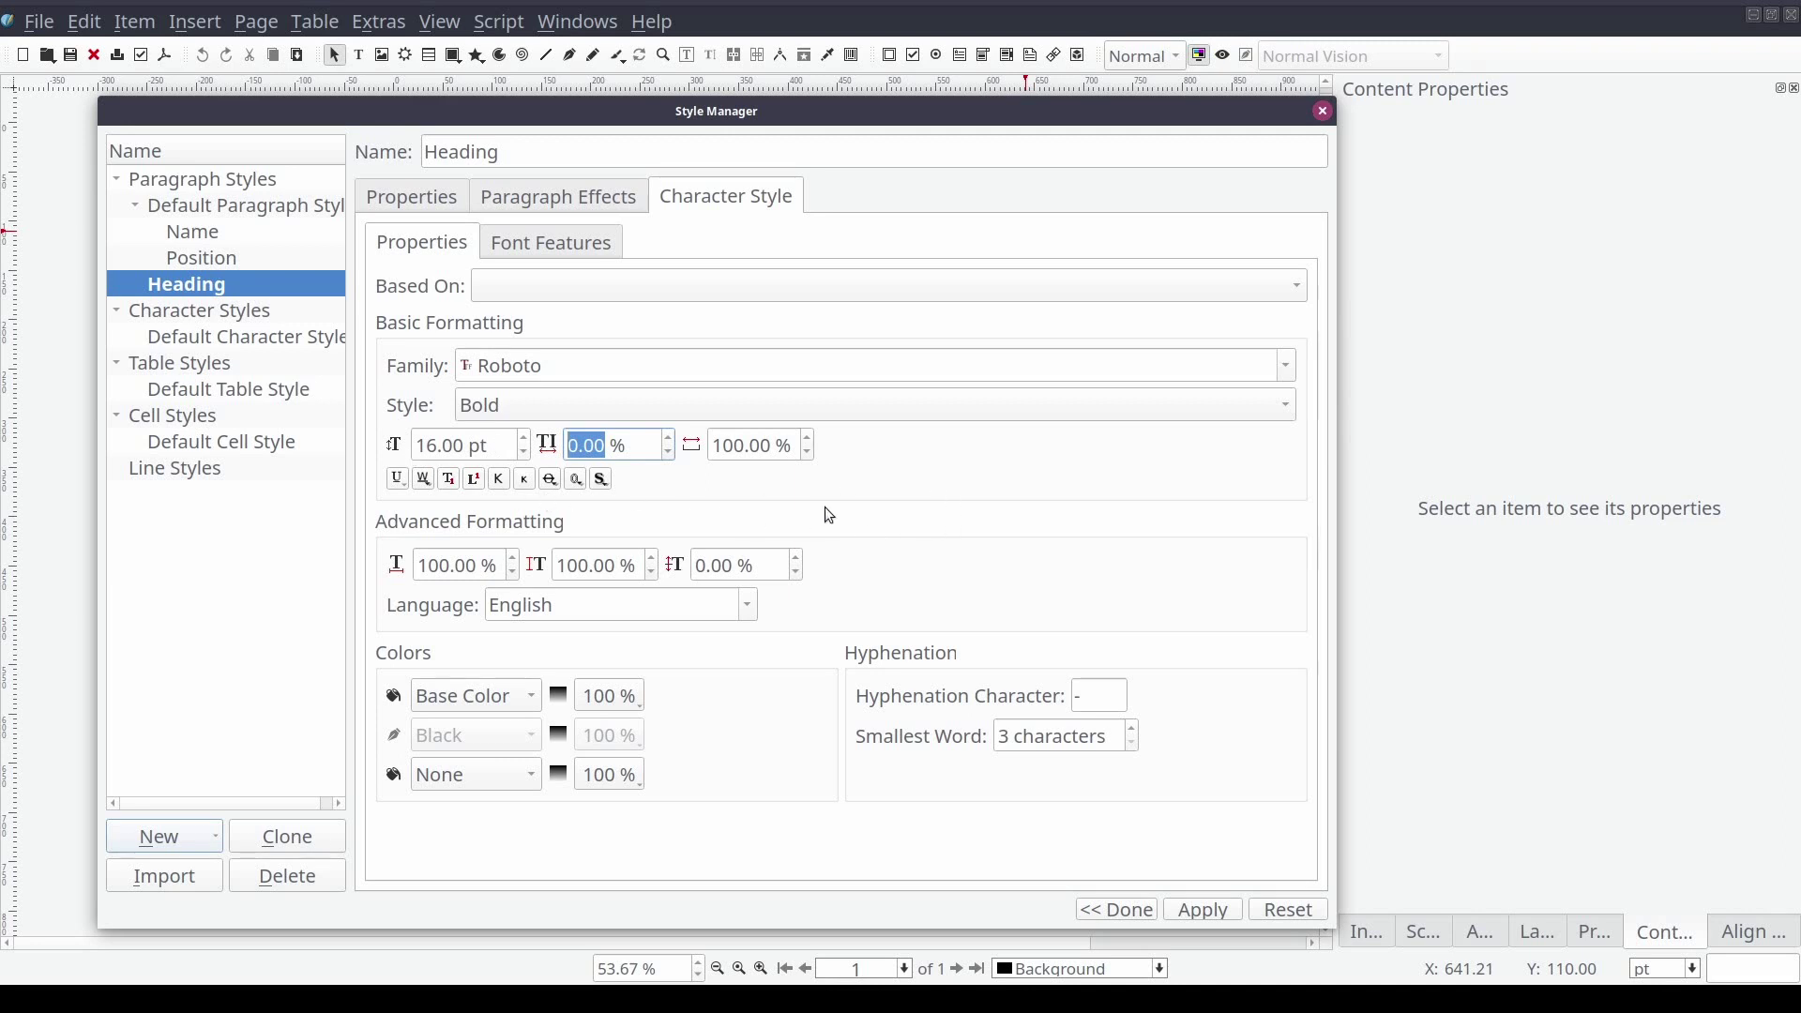
left_click(1205, 911)
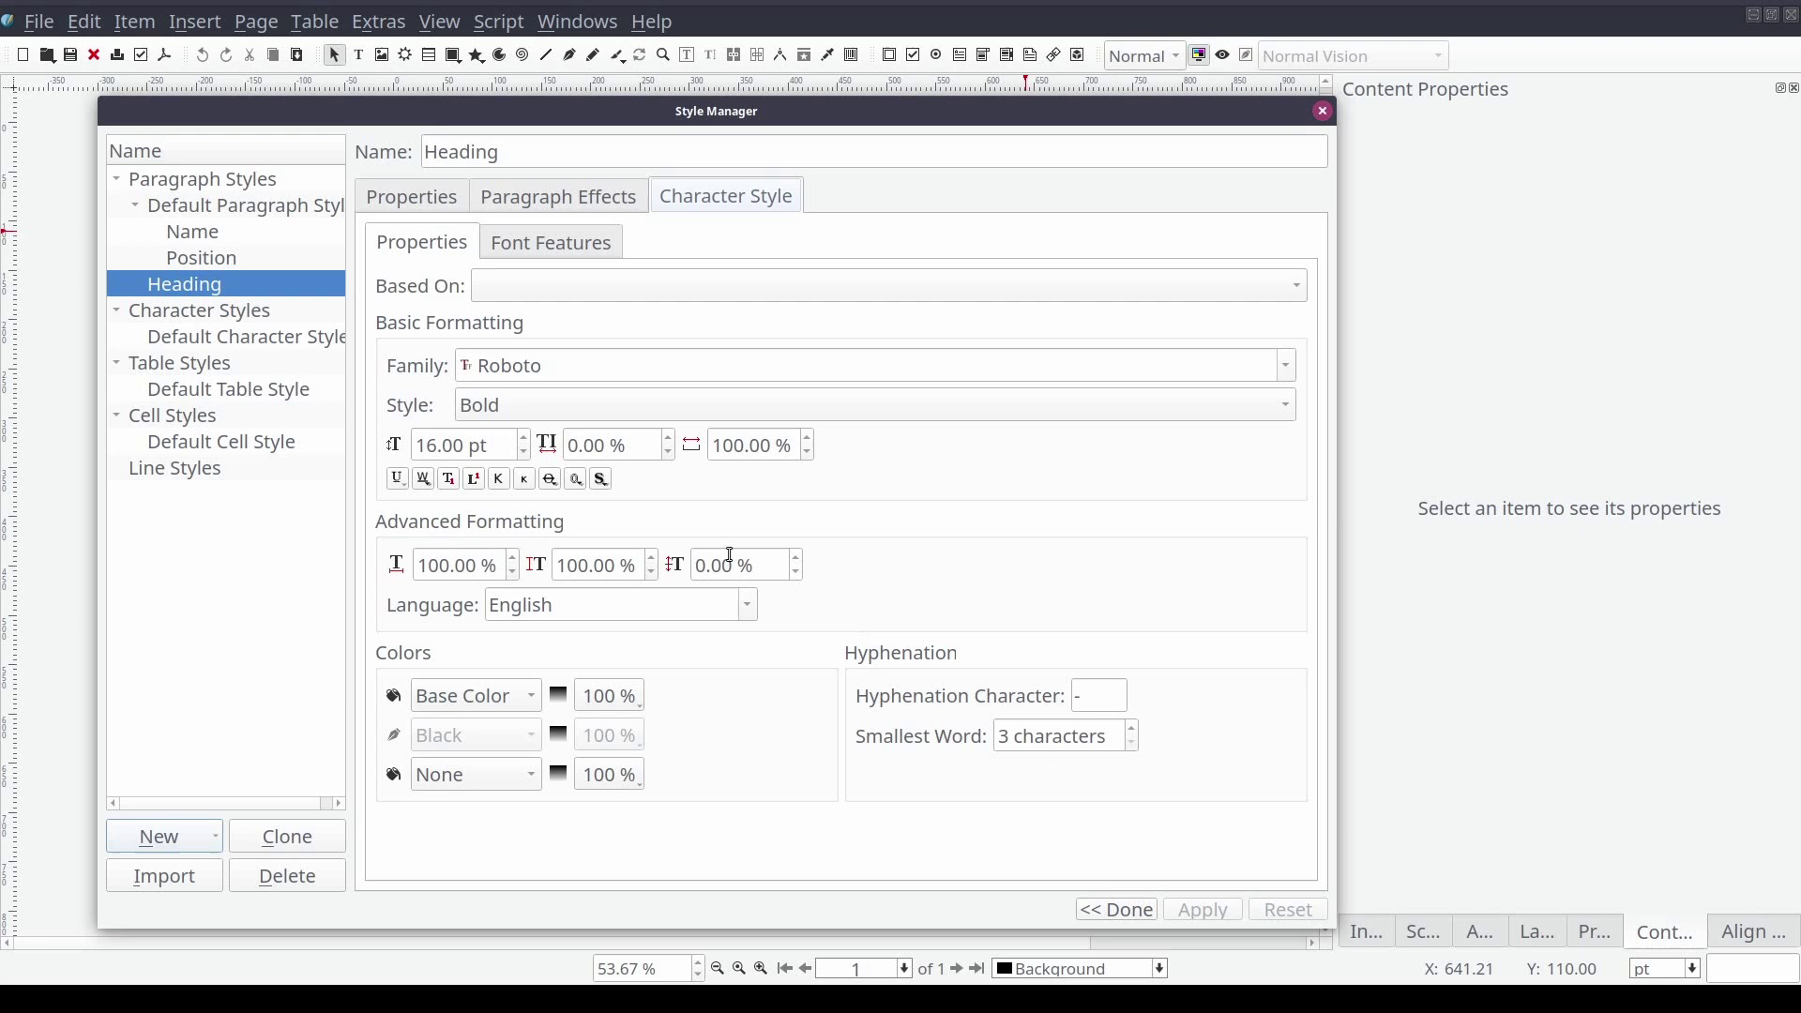
Create a paragraph style 'SubHeading' based on Default Character Style with Roboto font
left_click(219, 840)
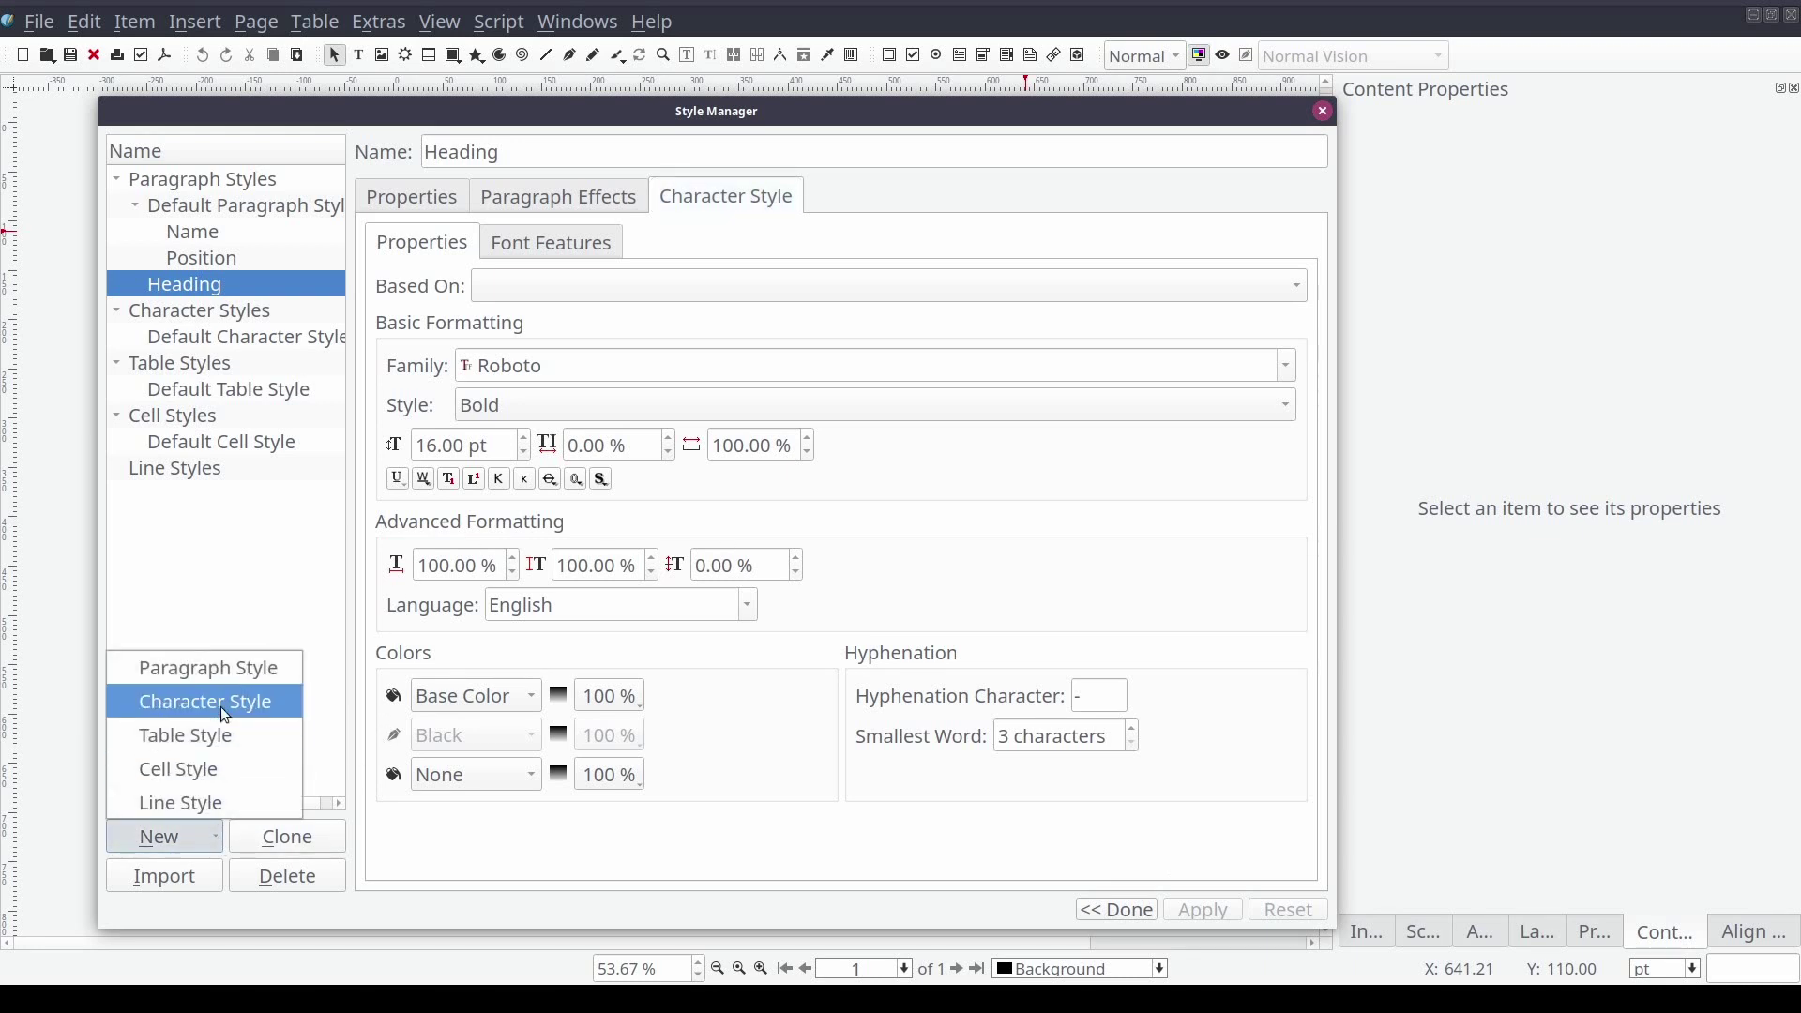
left_click(223, 676)
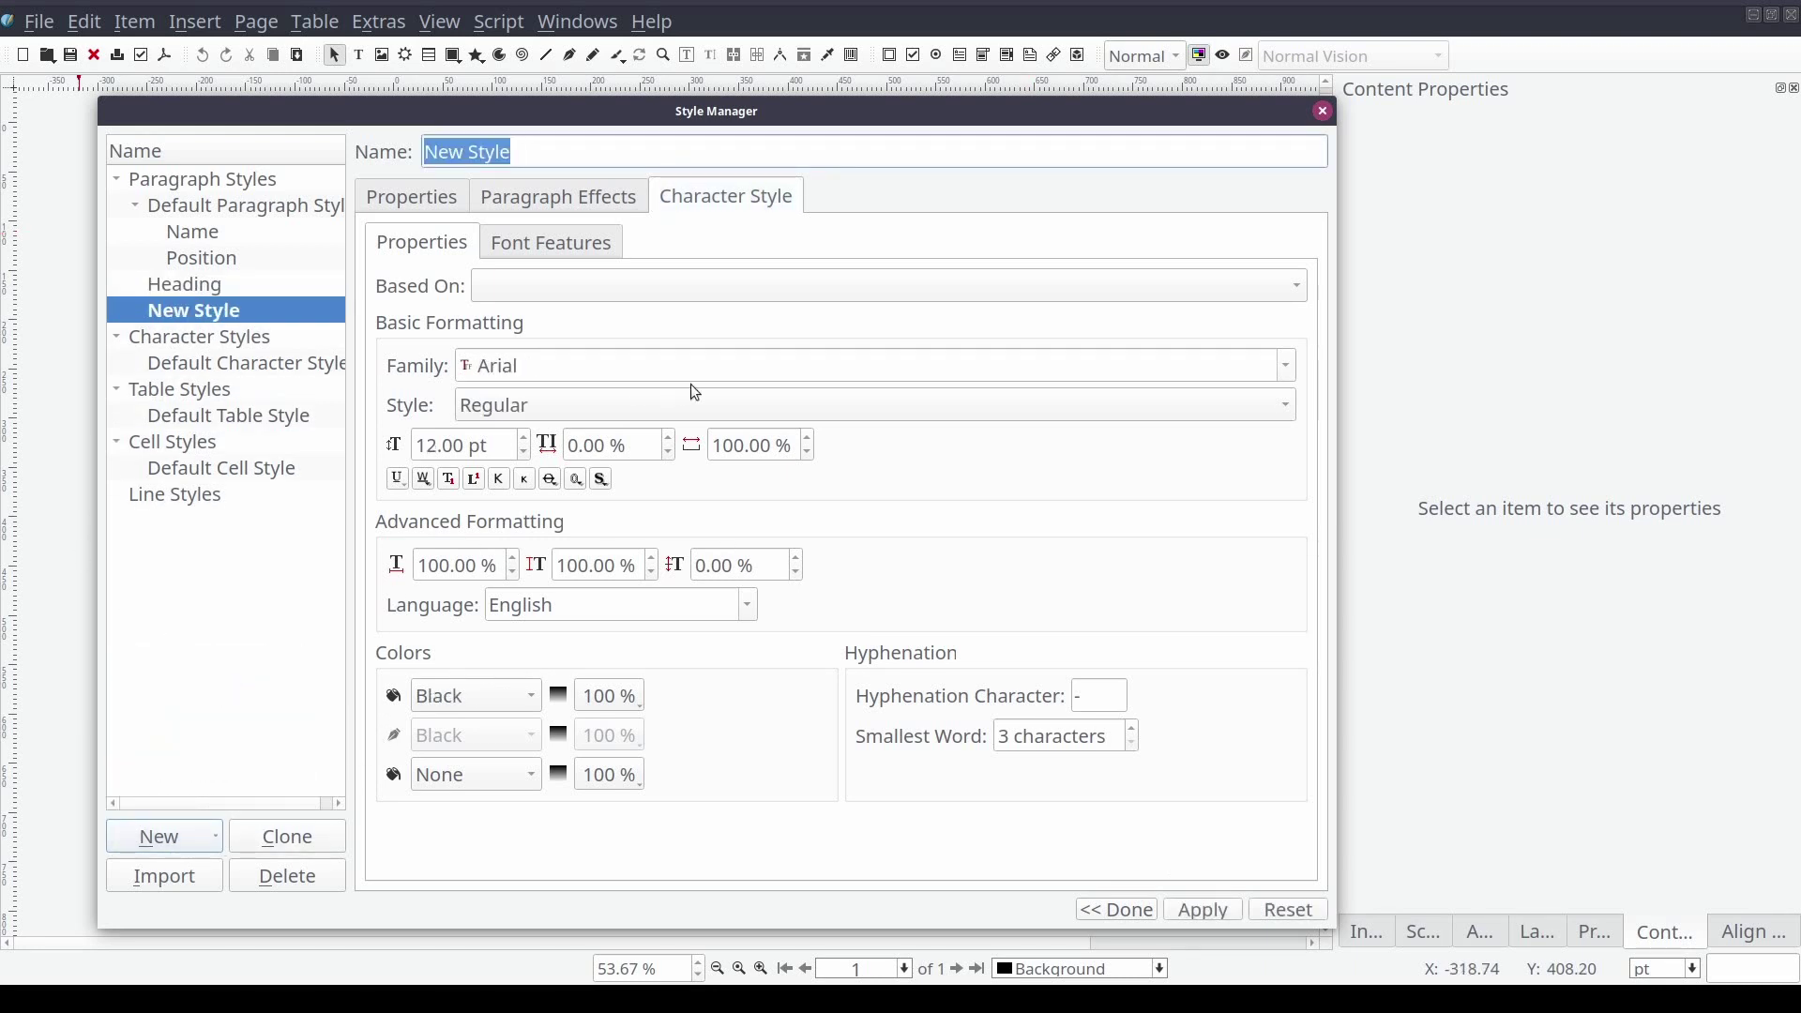
type("SubHe")
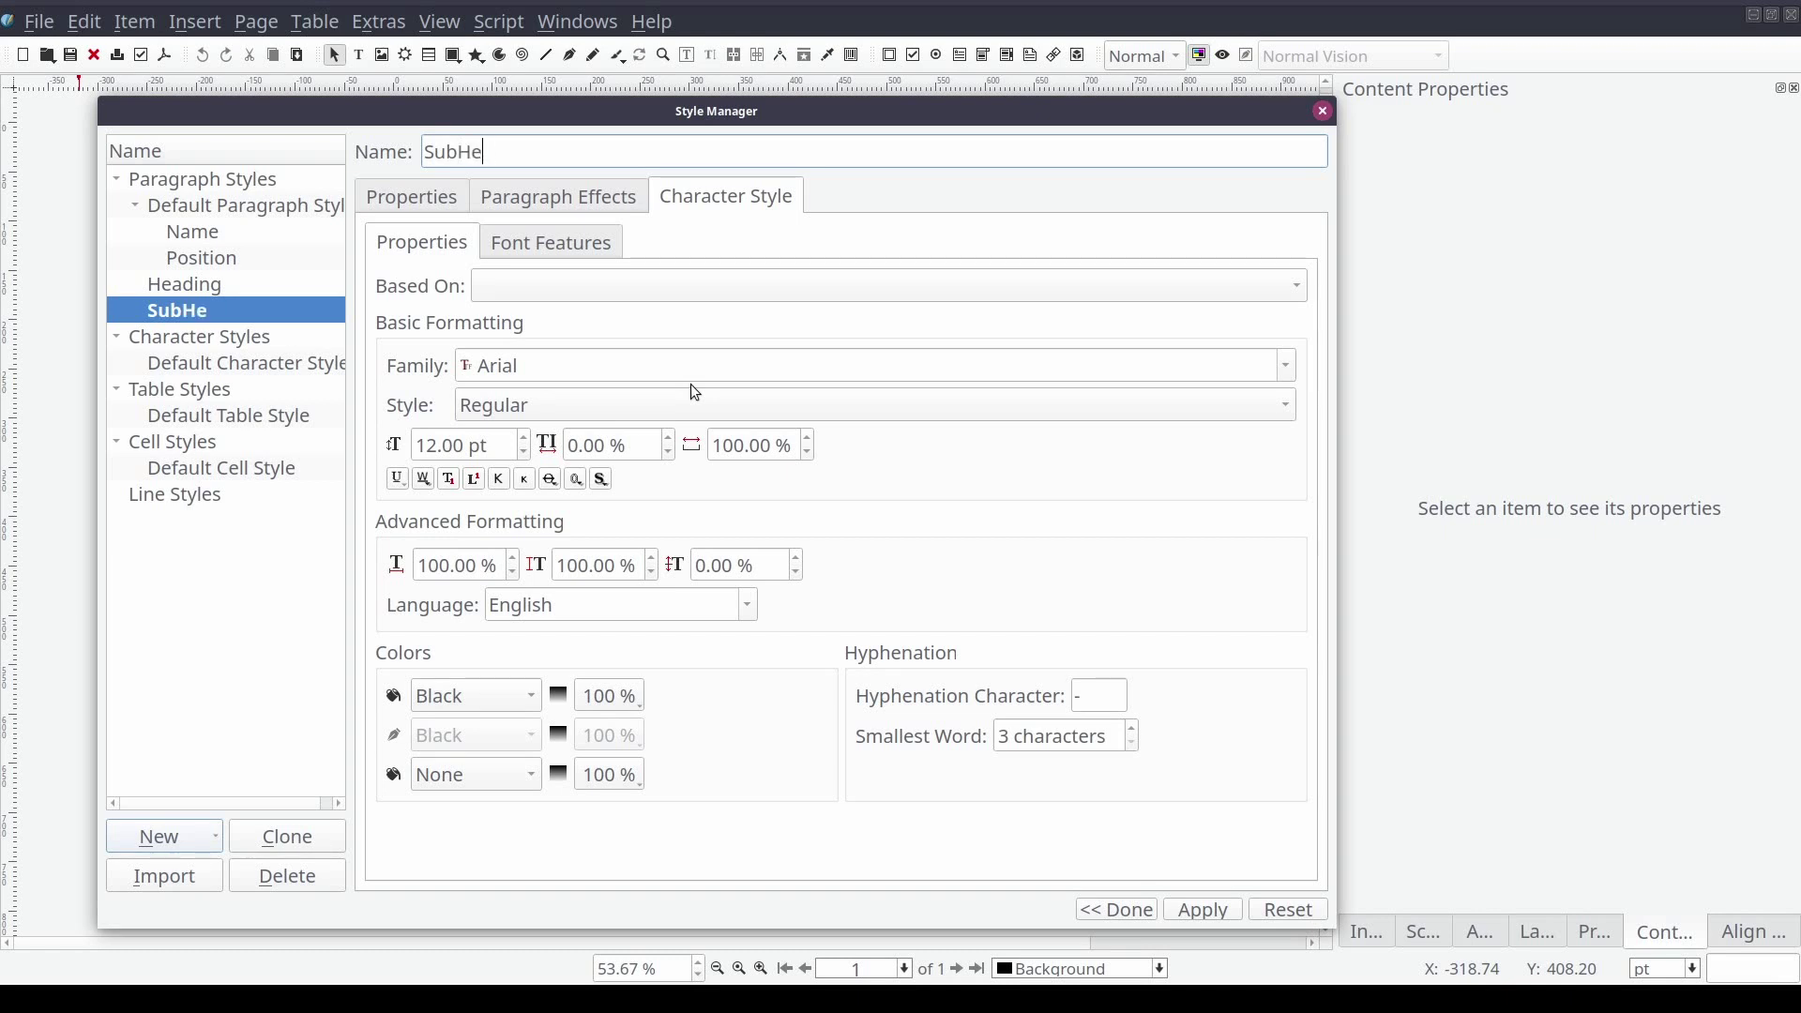
type("ading")
left_click(674, 285)
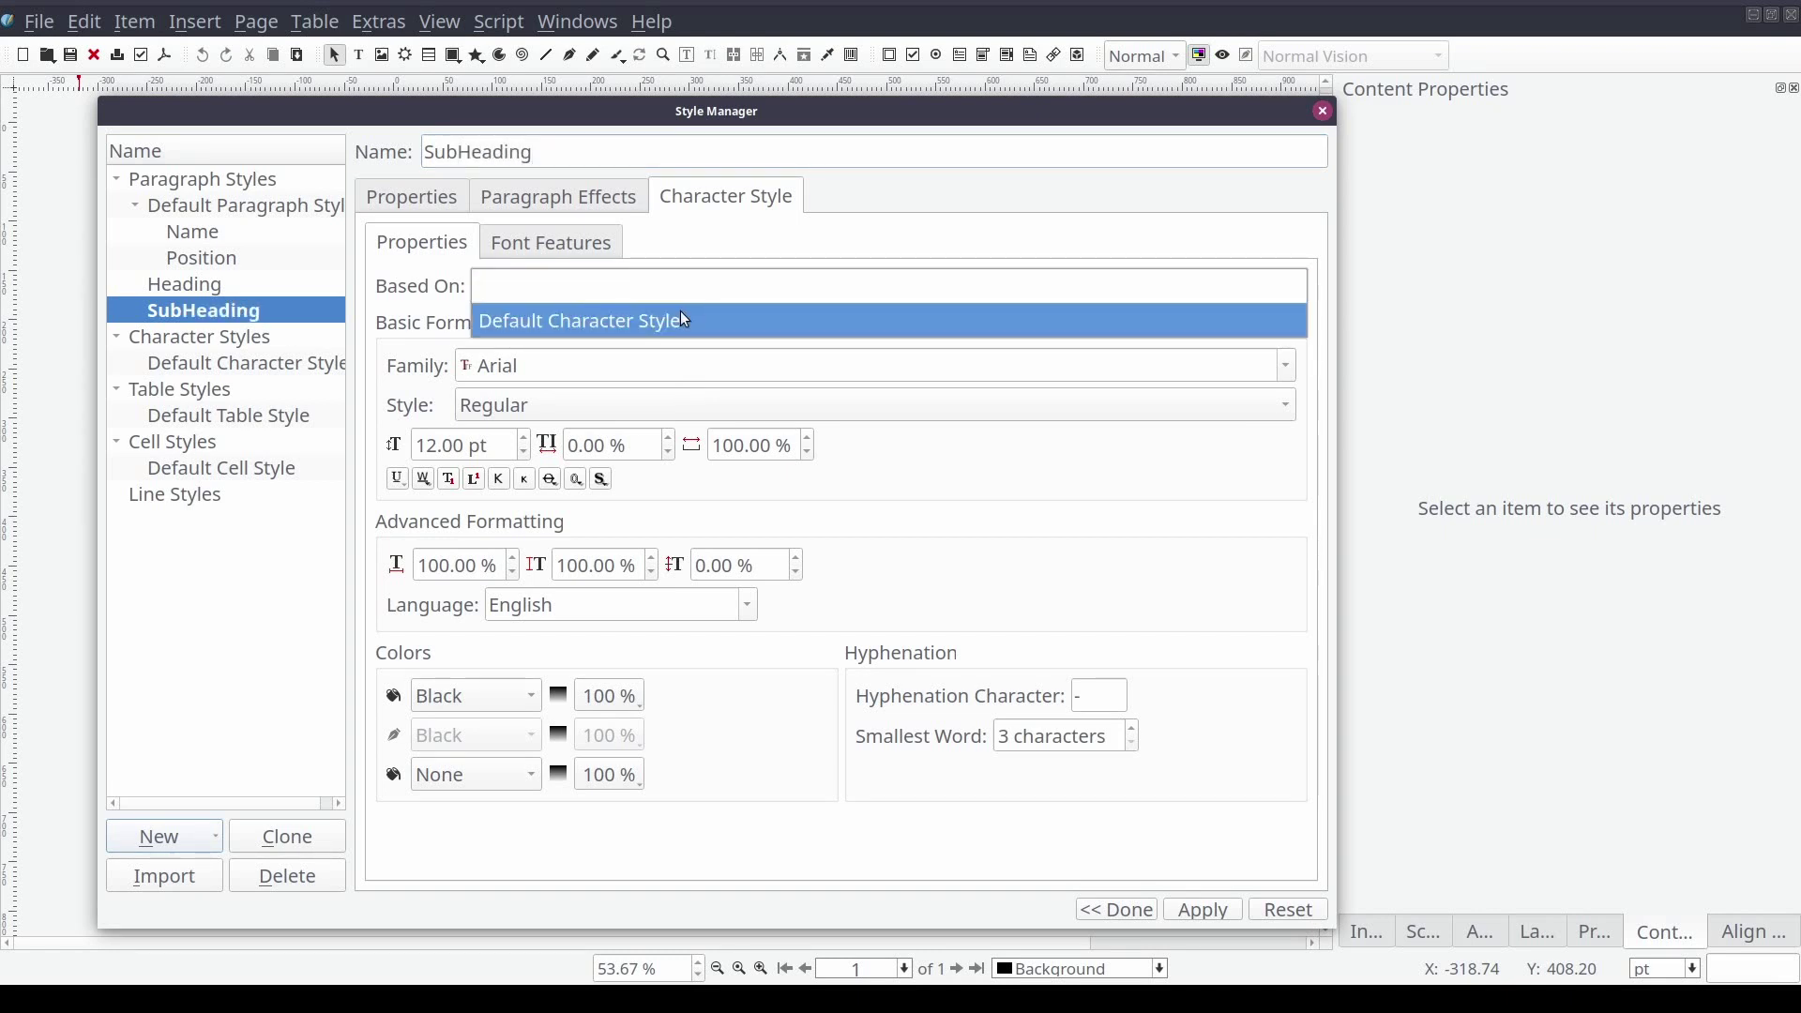
left_click(685, 320)
triple_click(624, 363)
type("RoboKoz")
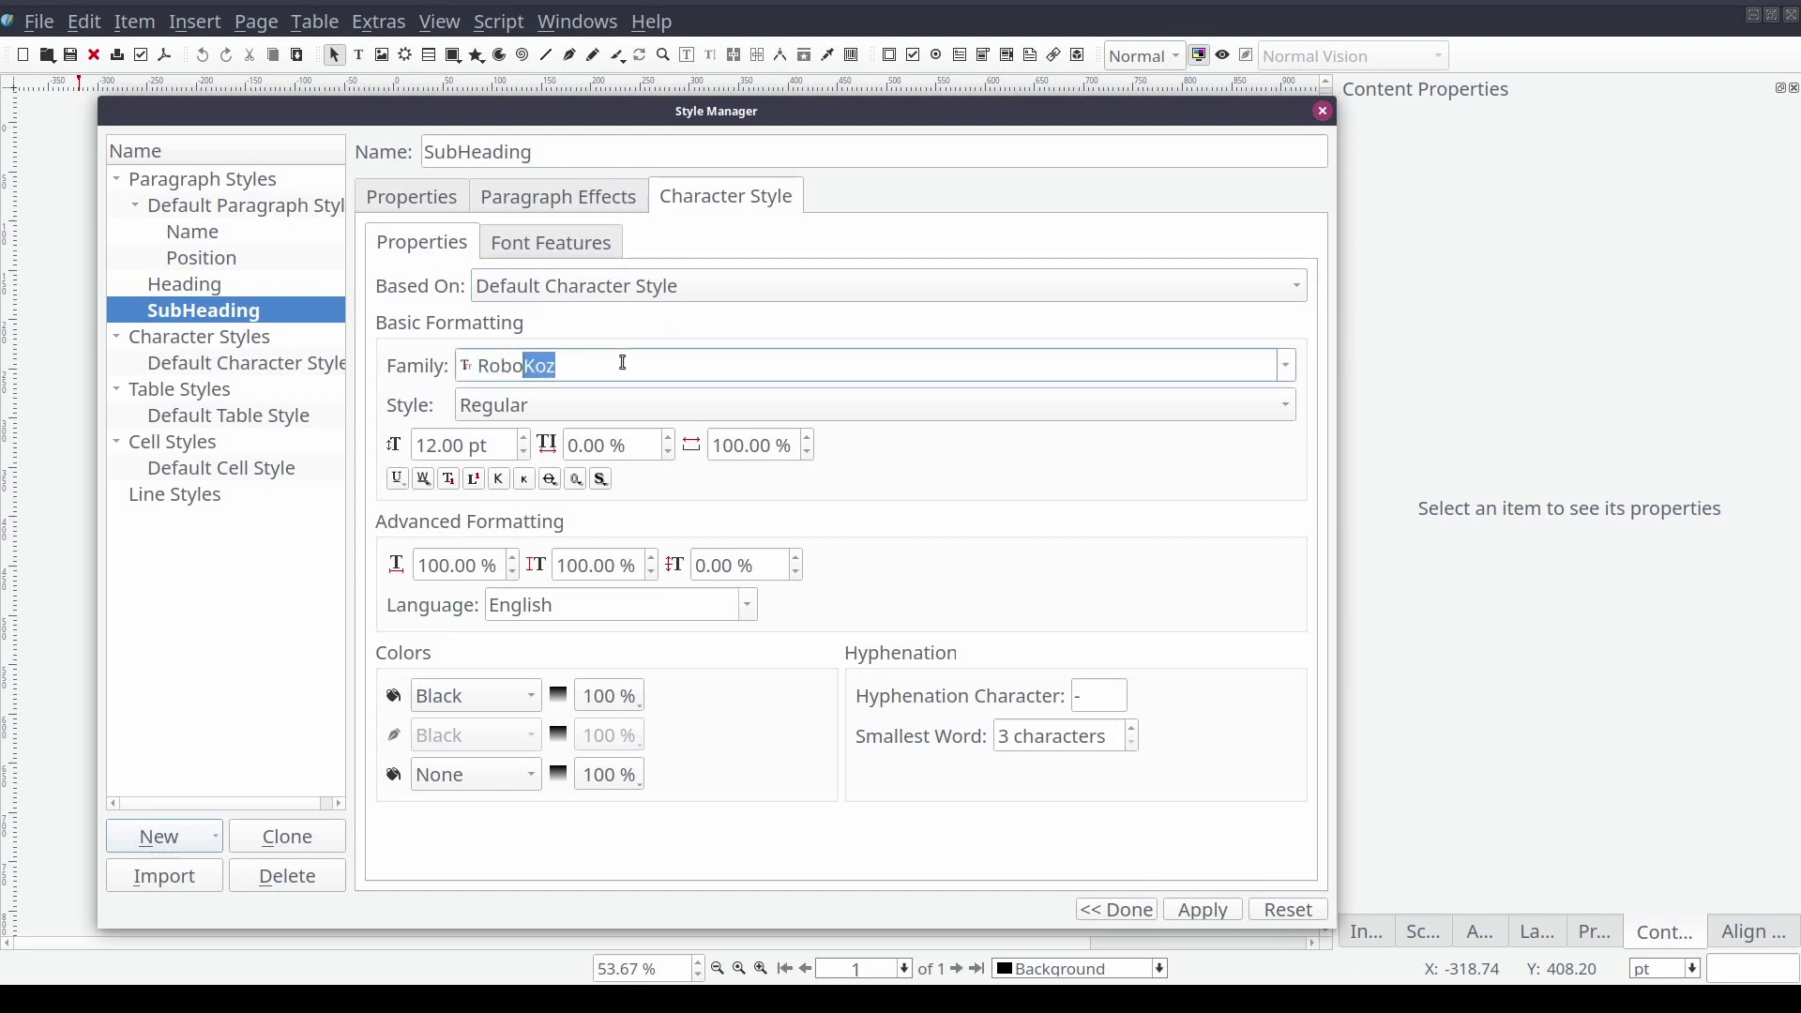
key("Return")
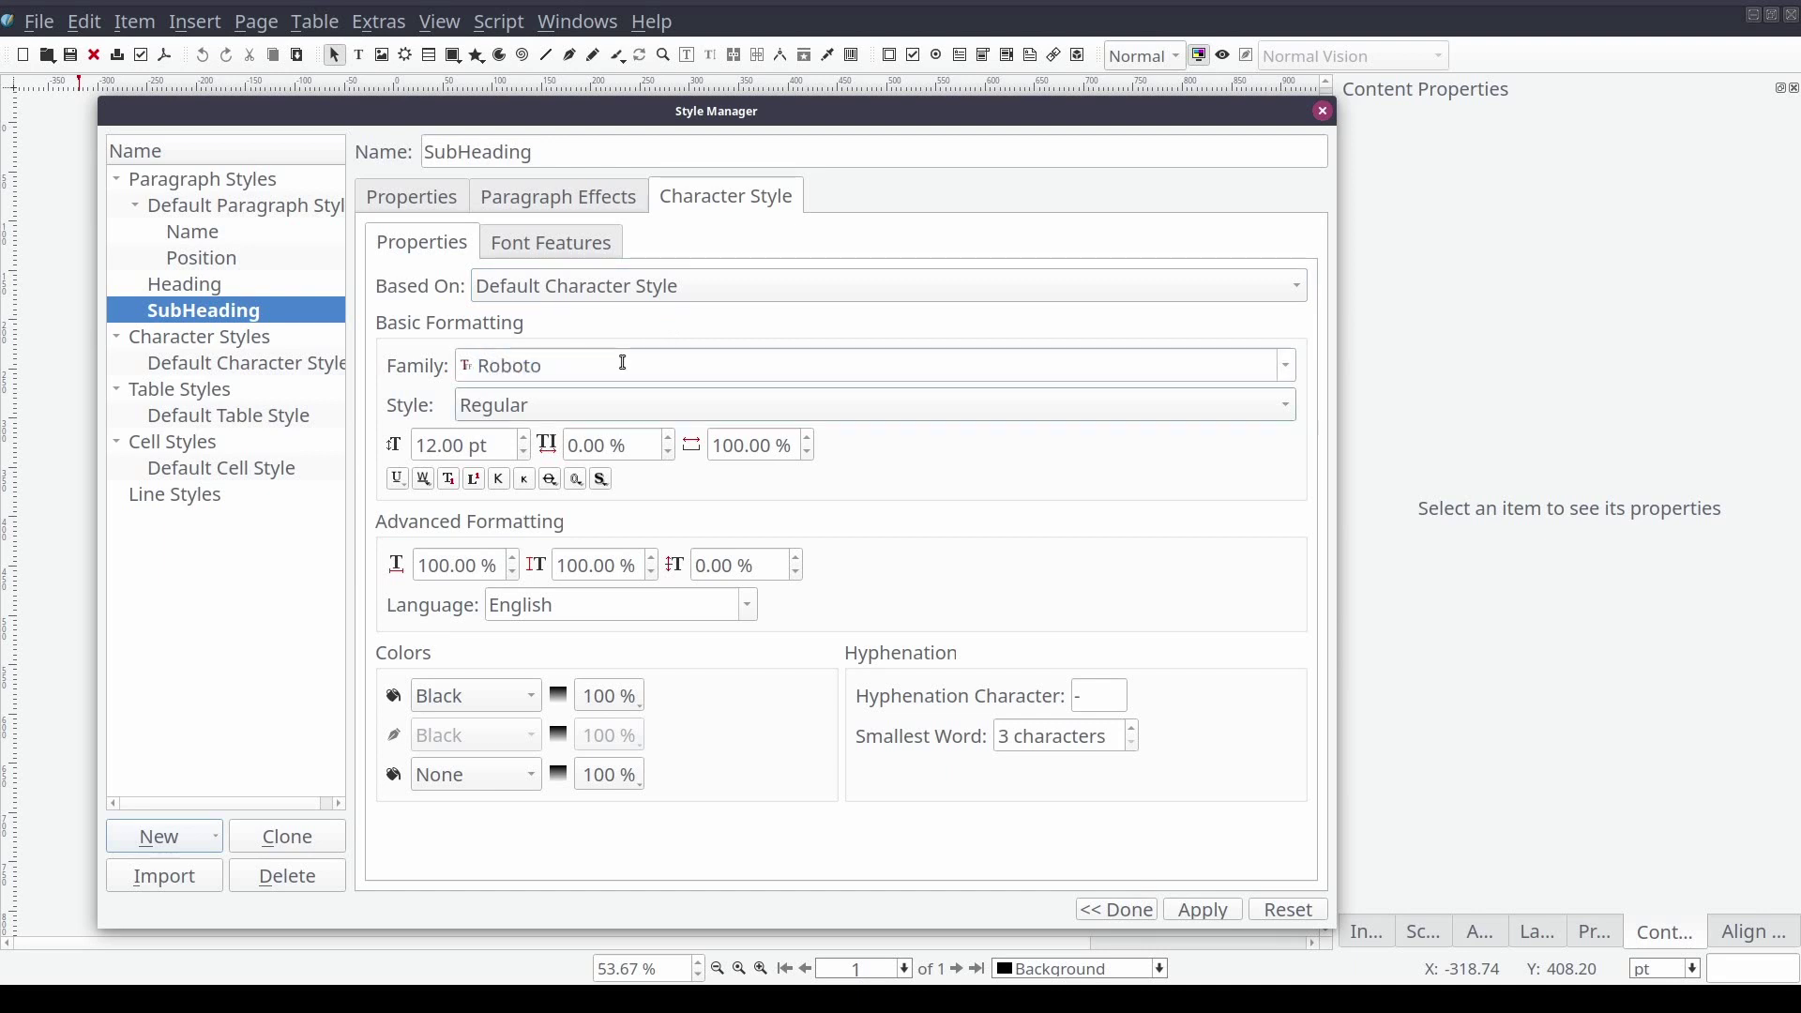
Set SubHeading to Bold Italic at 14 pt and apply
left_click(624, 413)
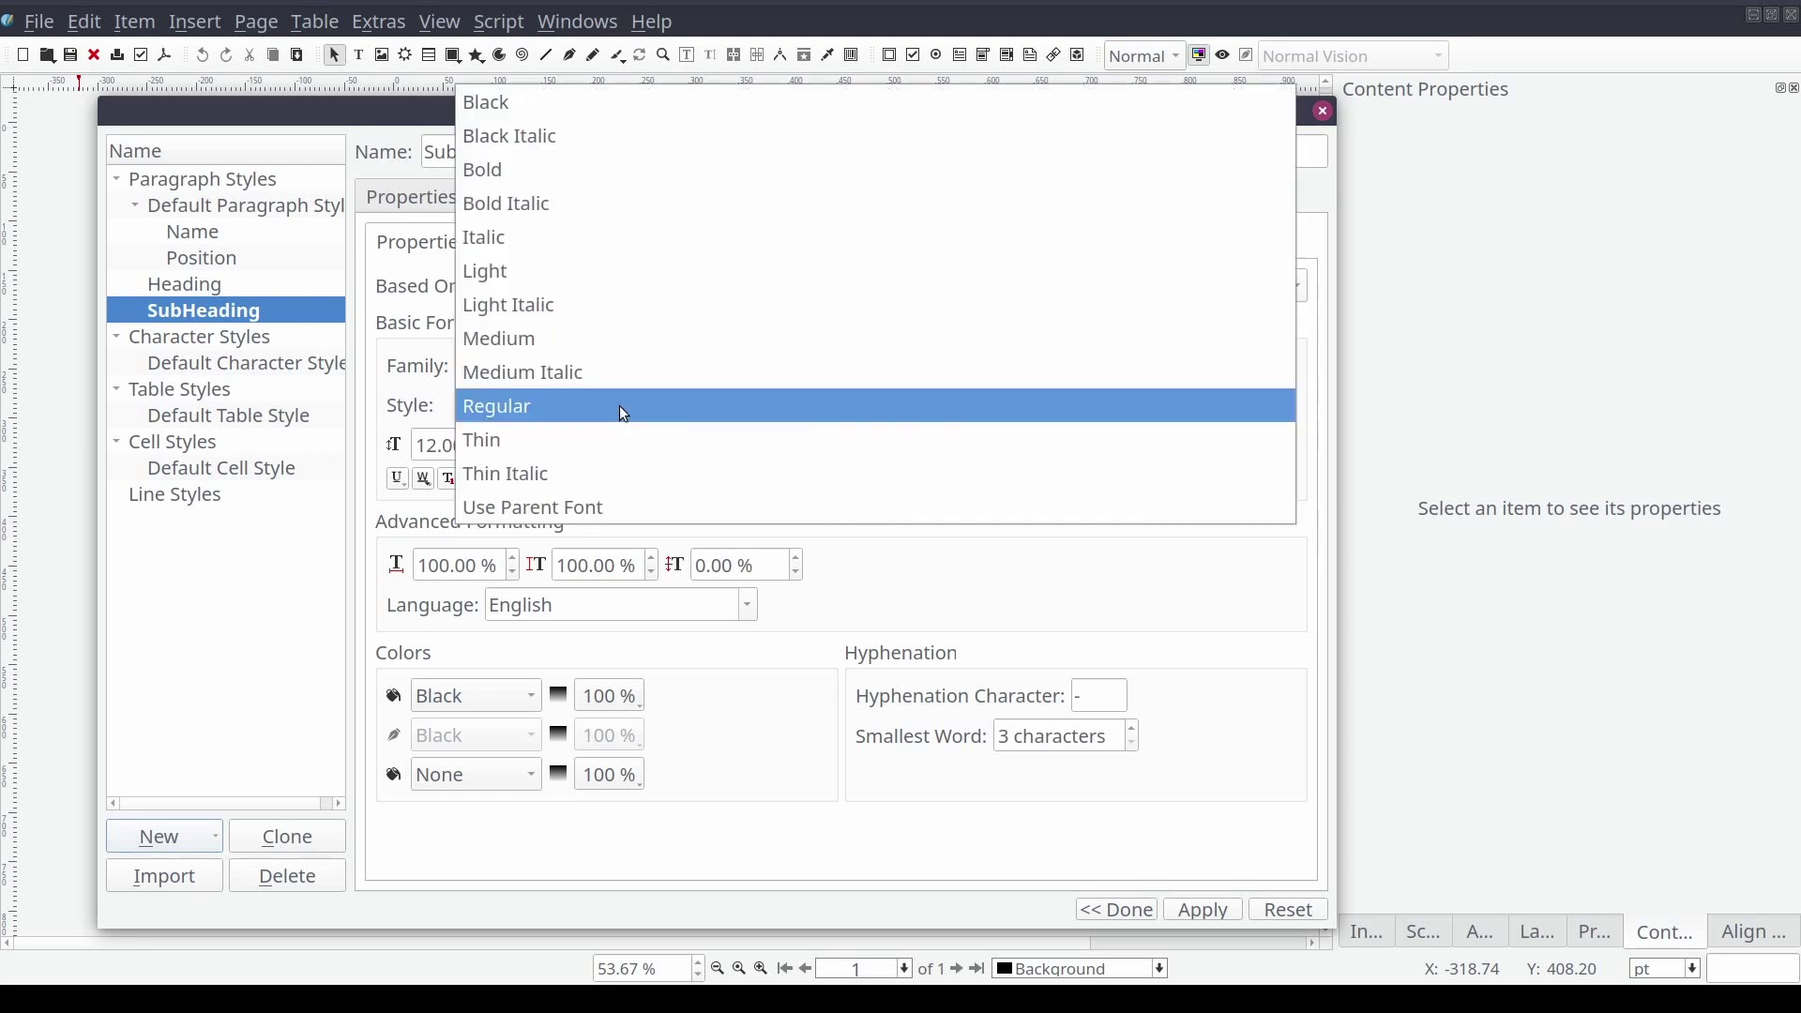
left_click(561, 238)
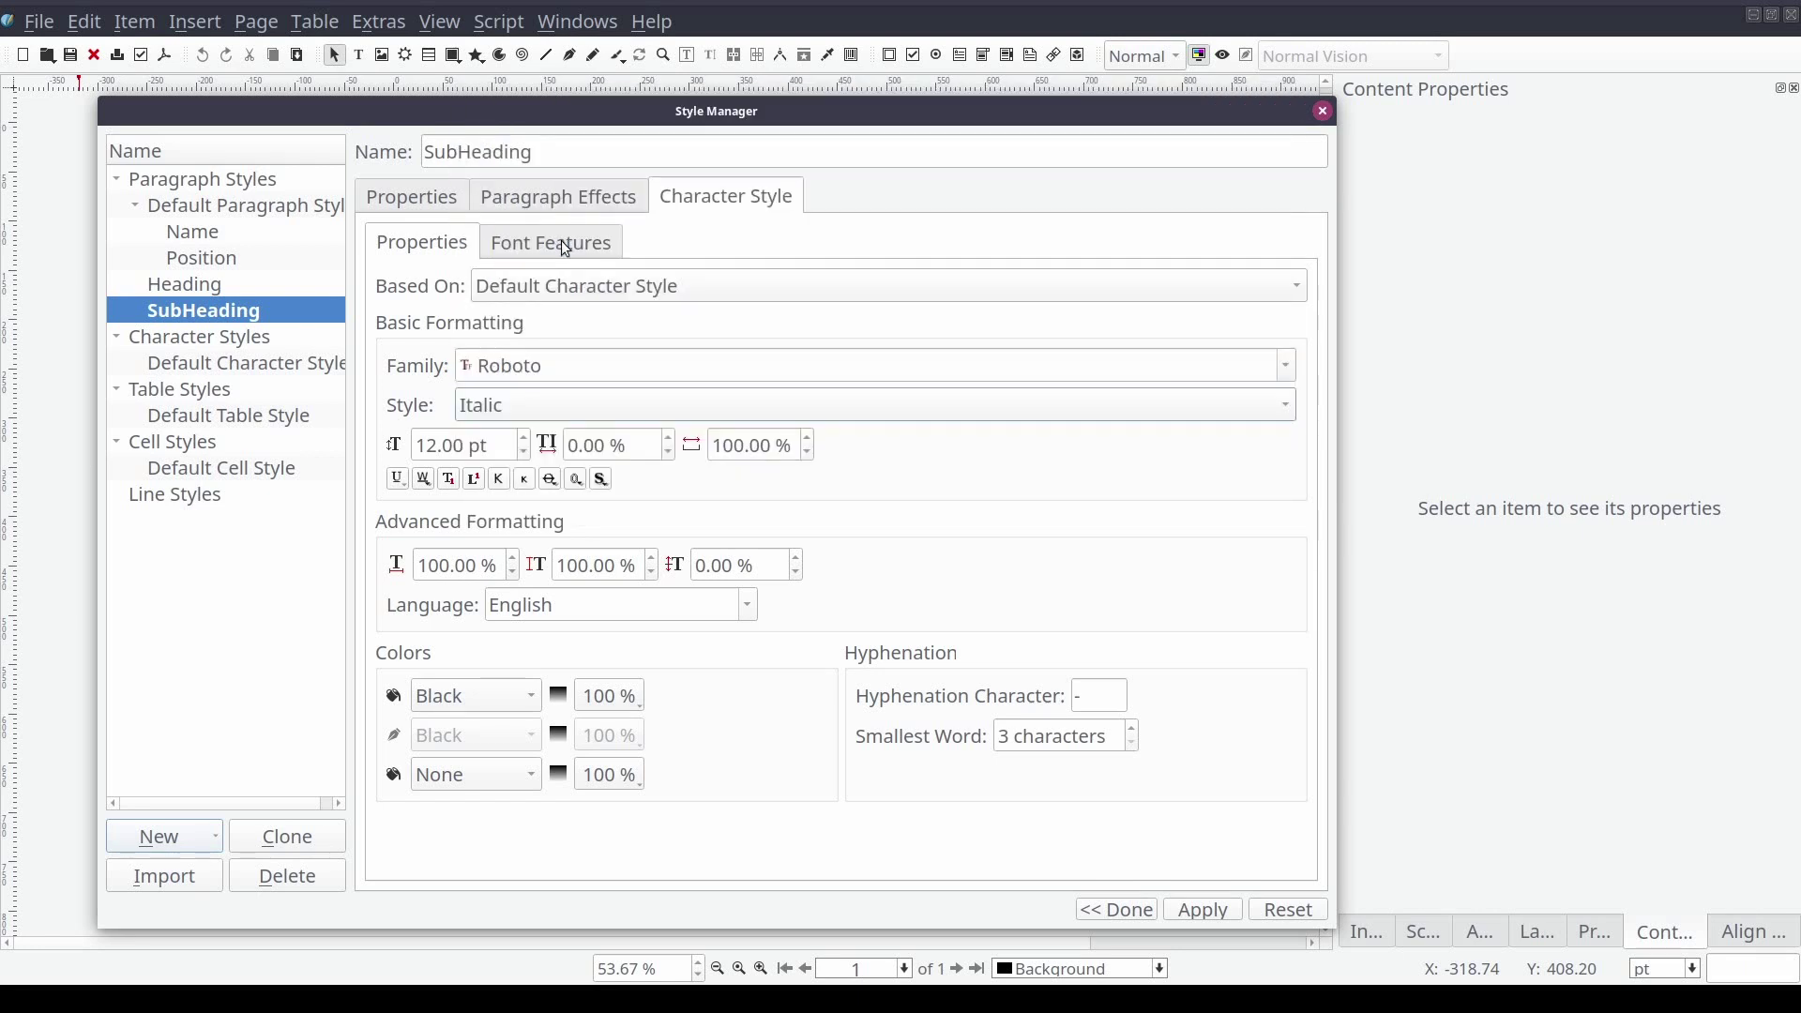
left_click(546, 400)
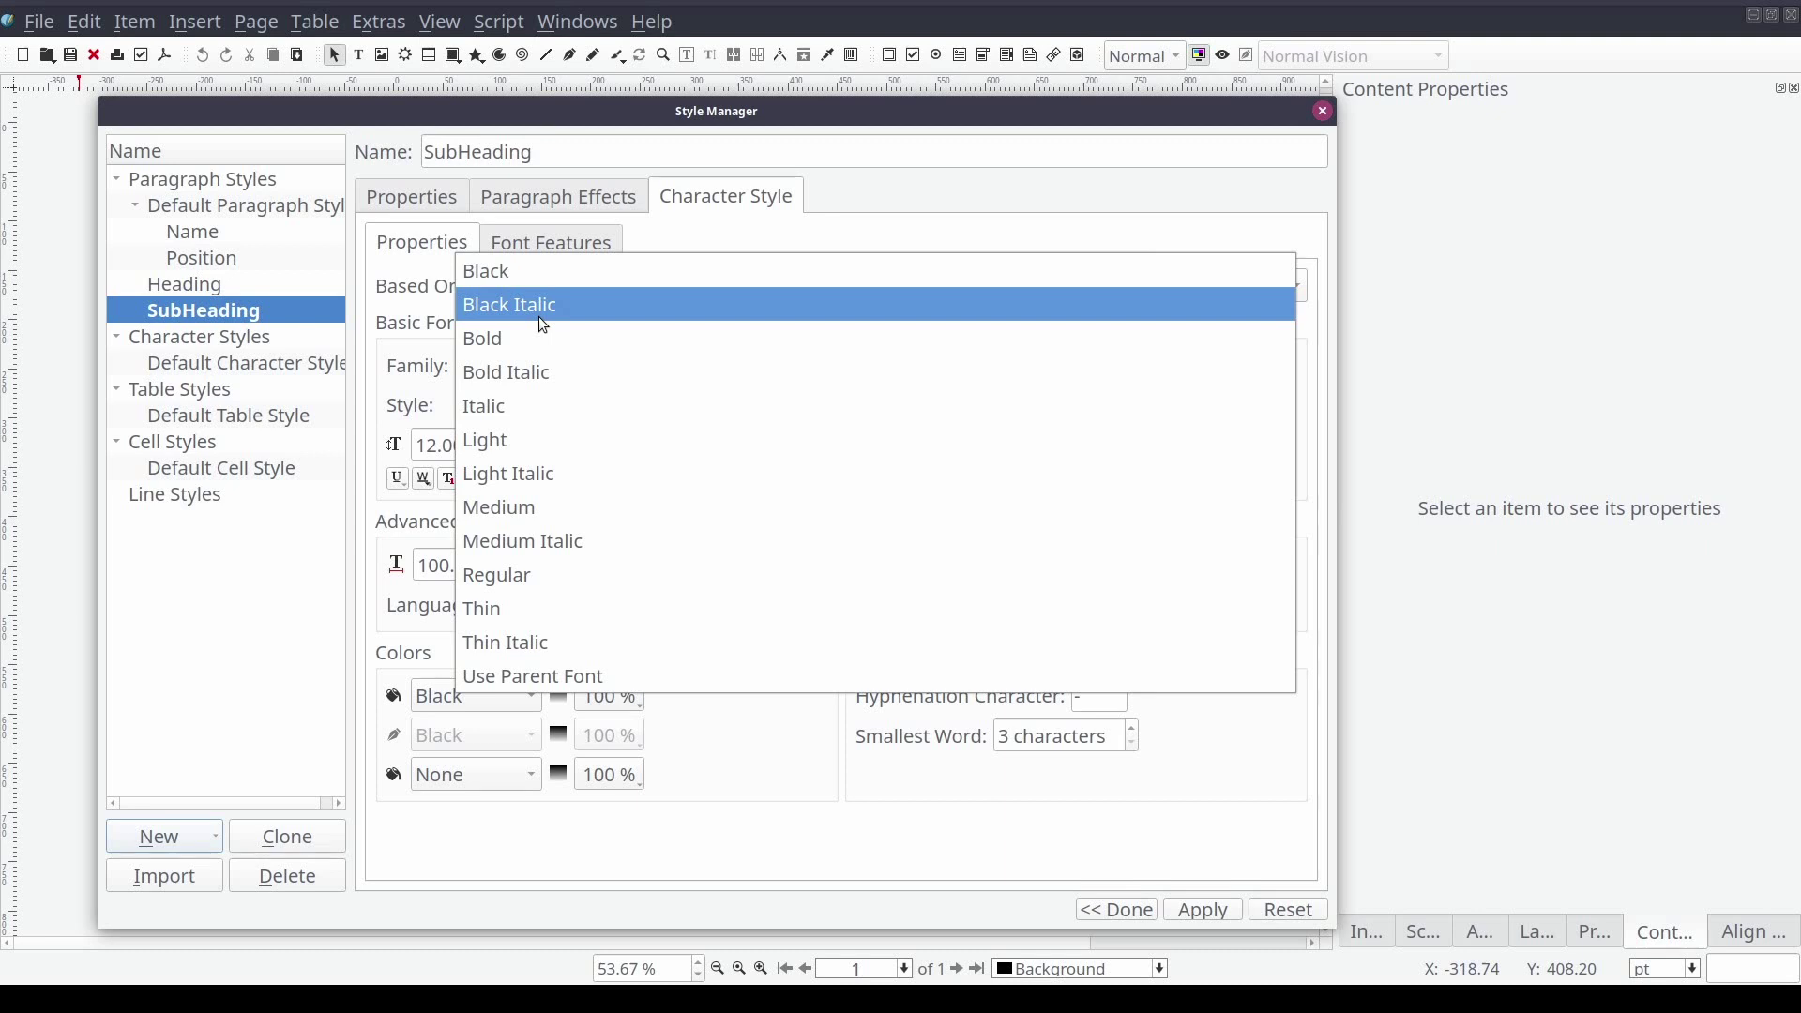
left_click(536, 373)
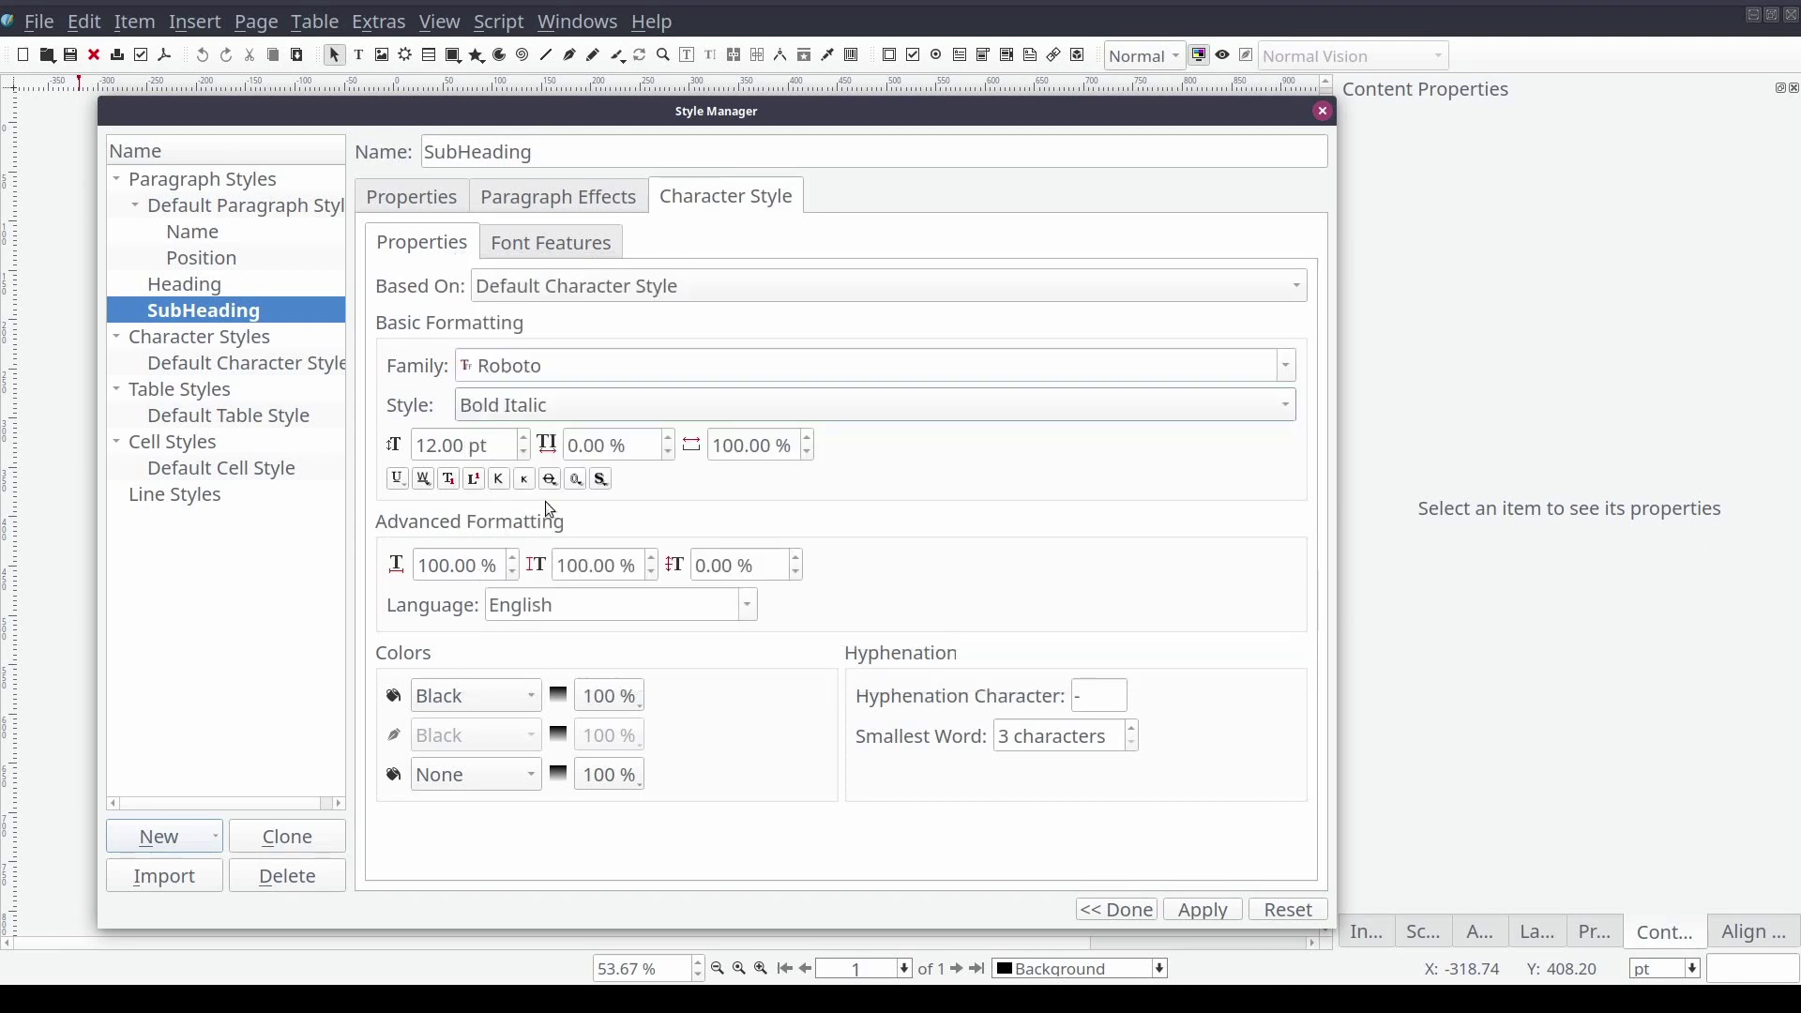
double_click(500, 447)
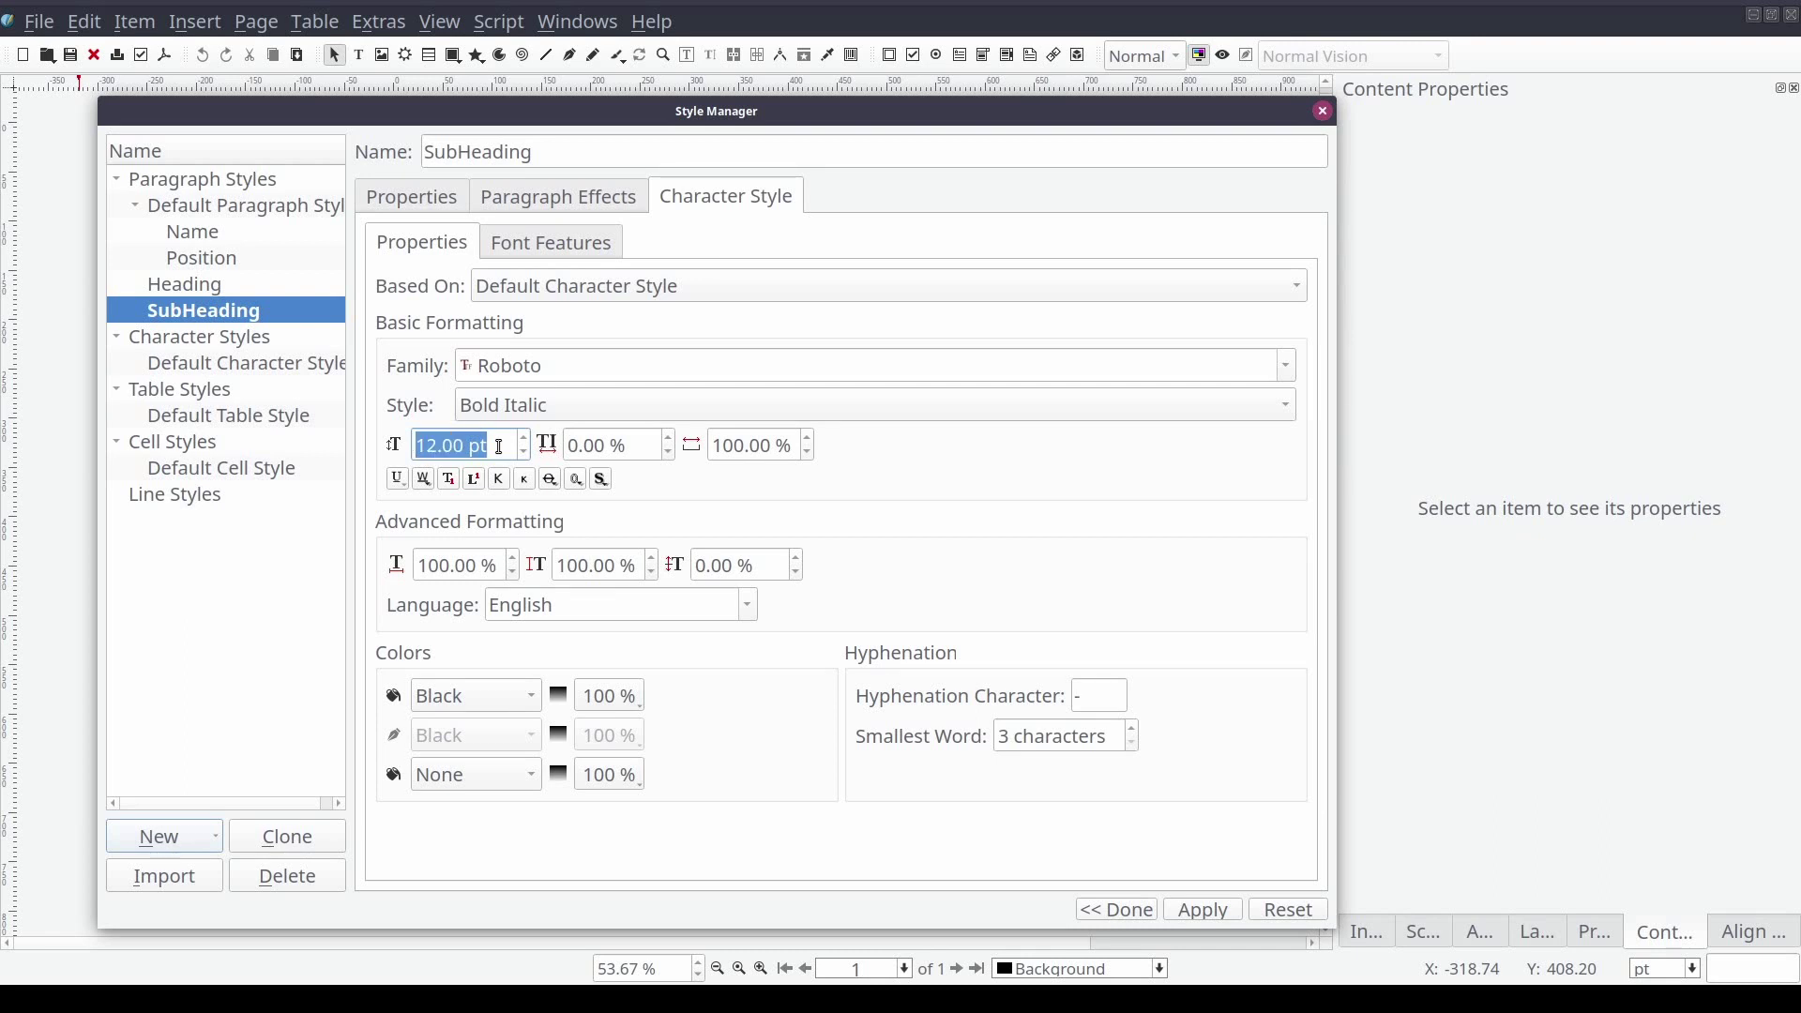
type("14")
key("Tab")
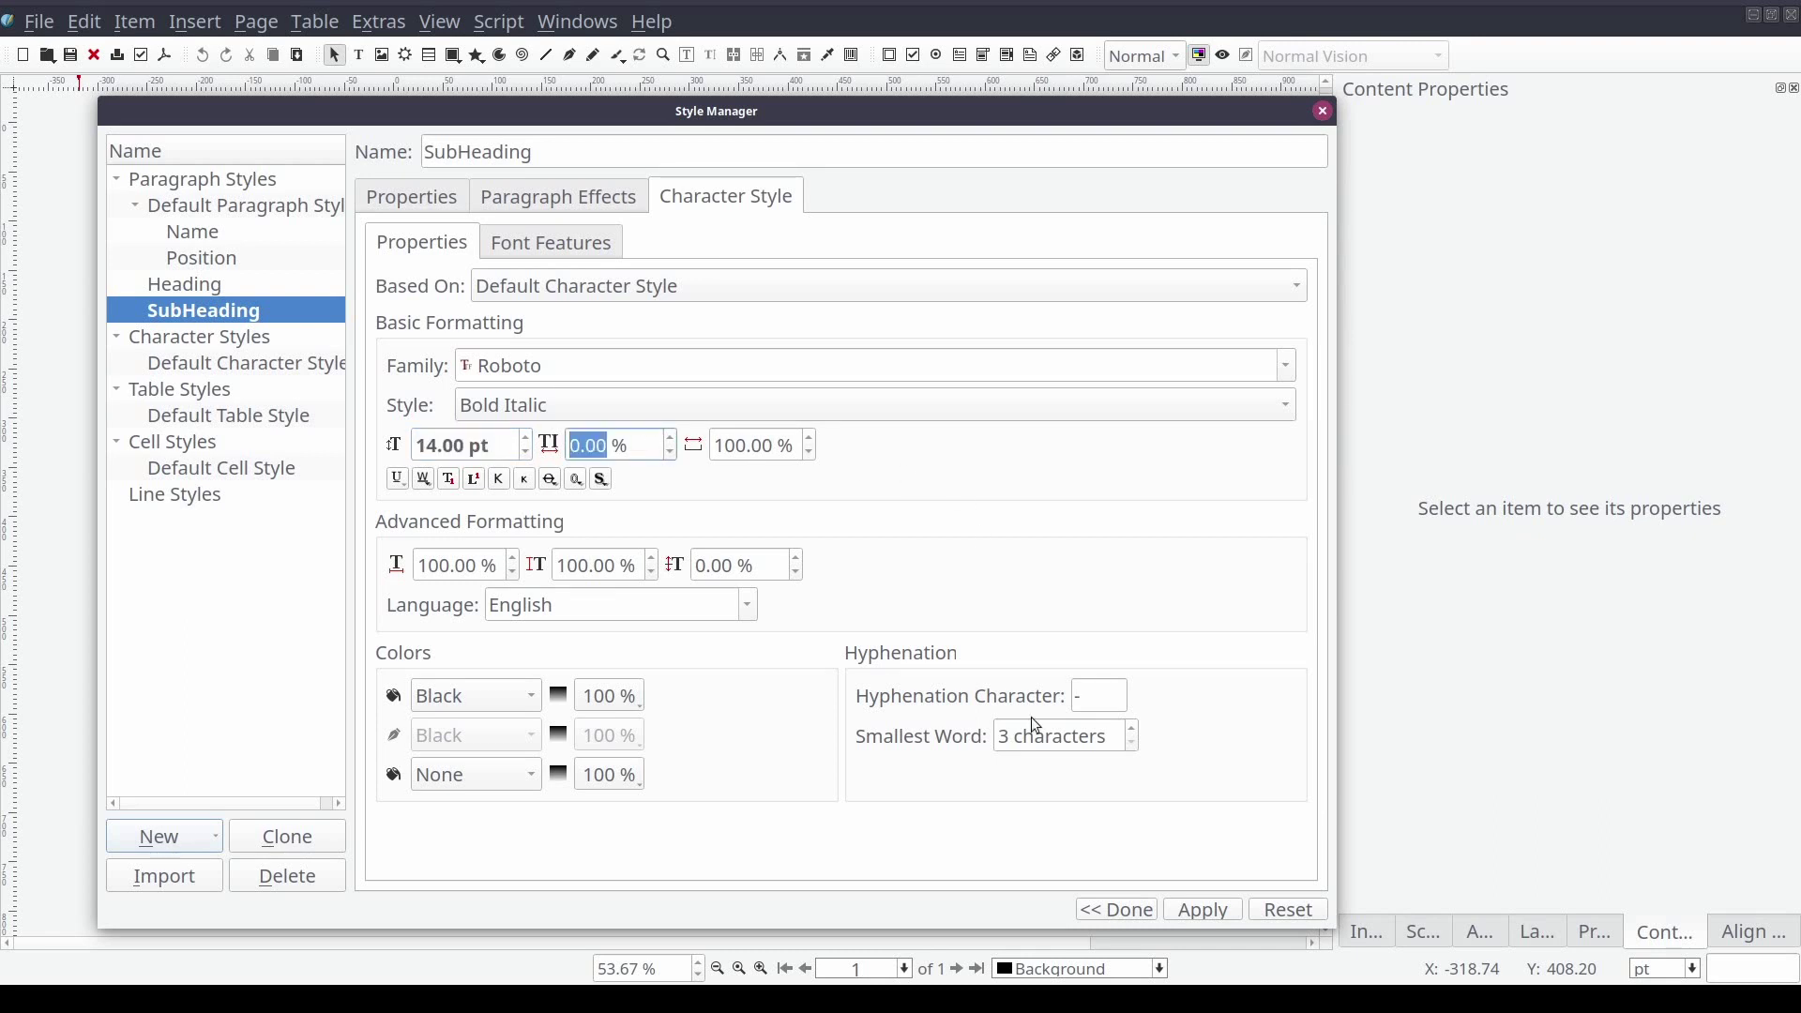
left_click(1197, 917)
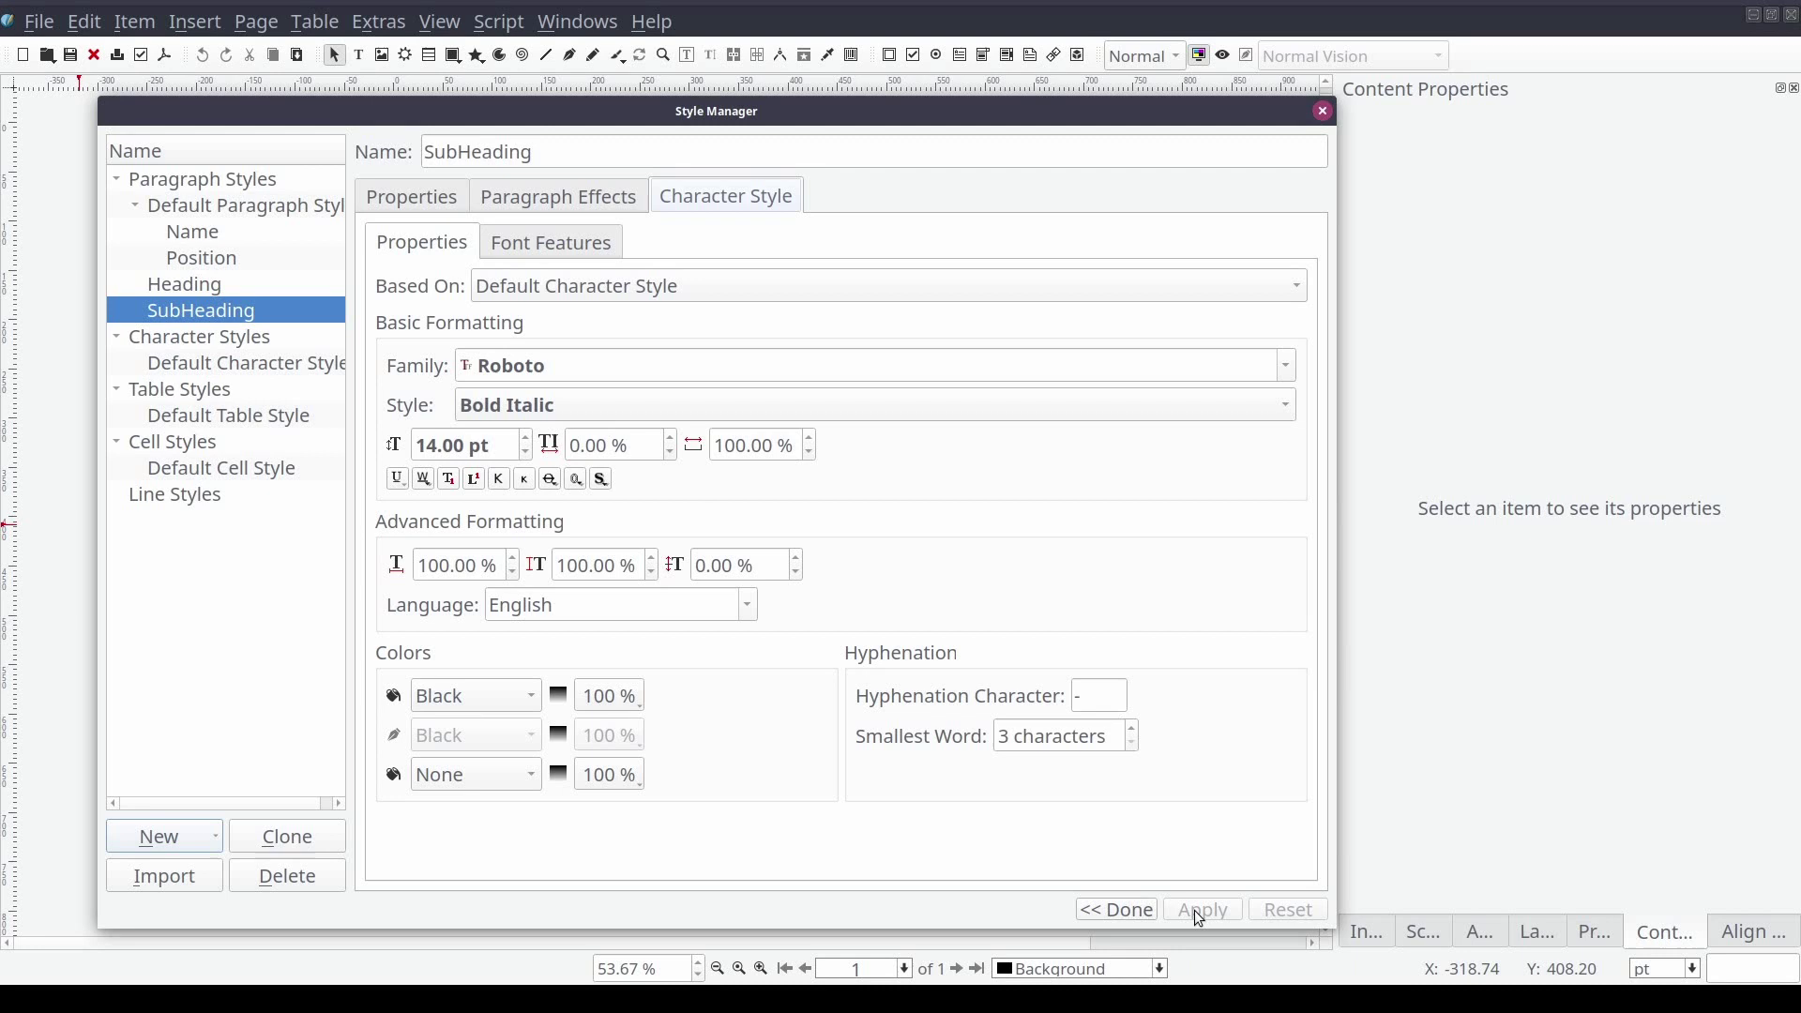
Create a paragraph style named 'Content' with the Roboto font and apply it
left_click(216, 836)
left_click(199, 657)
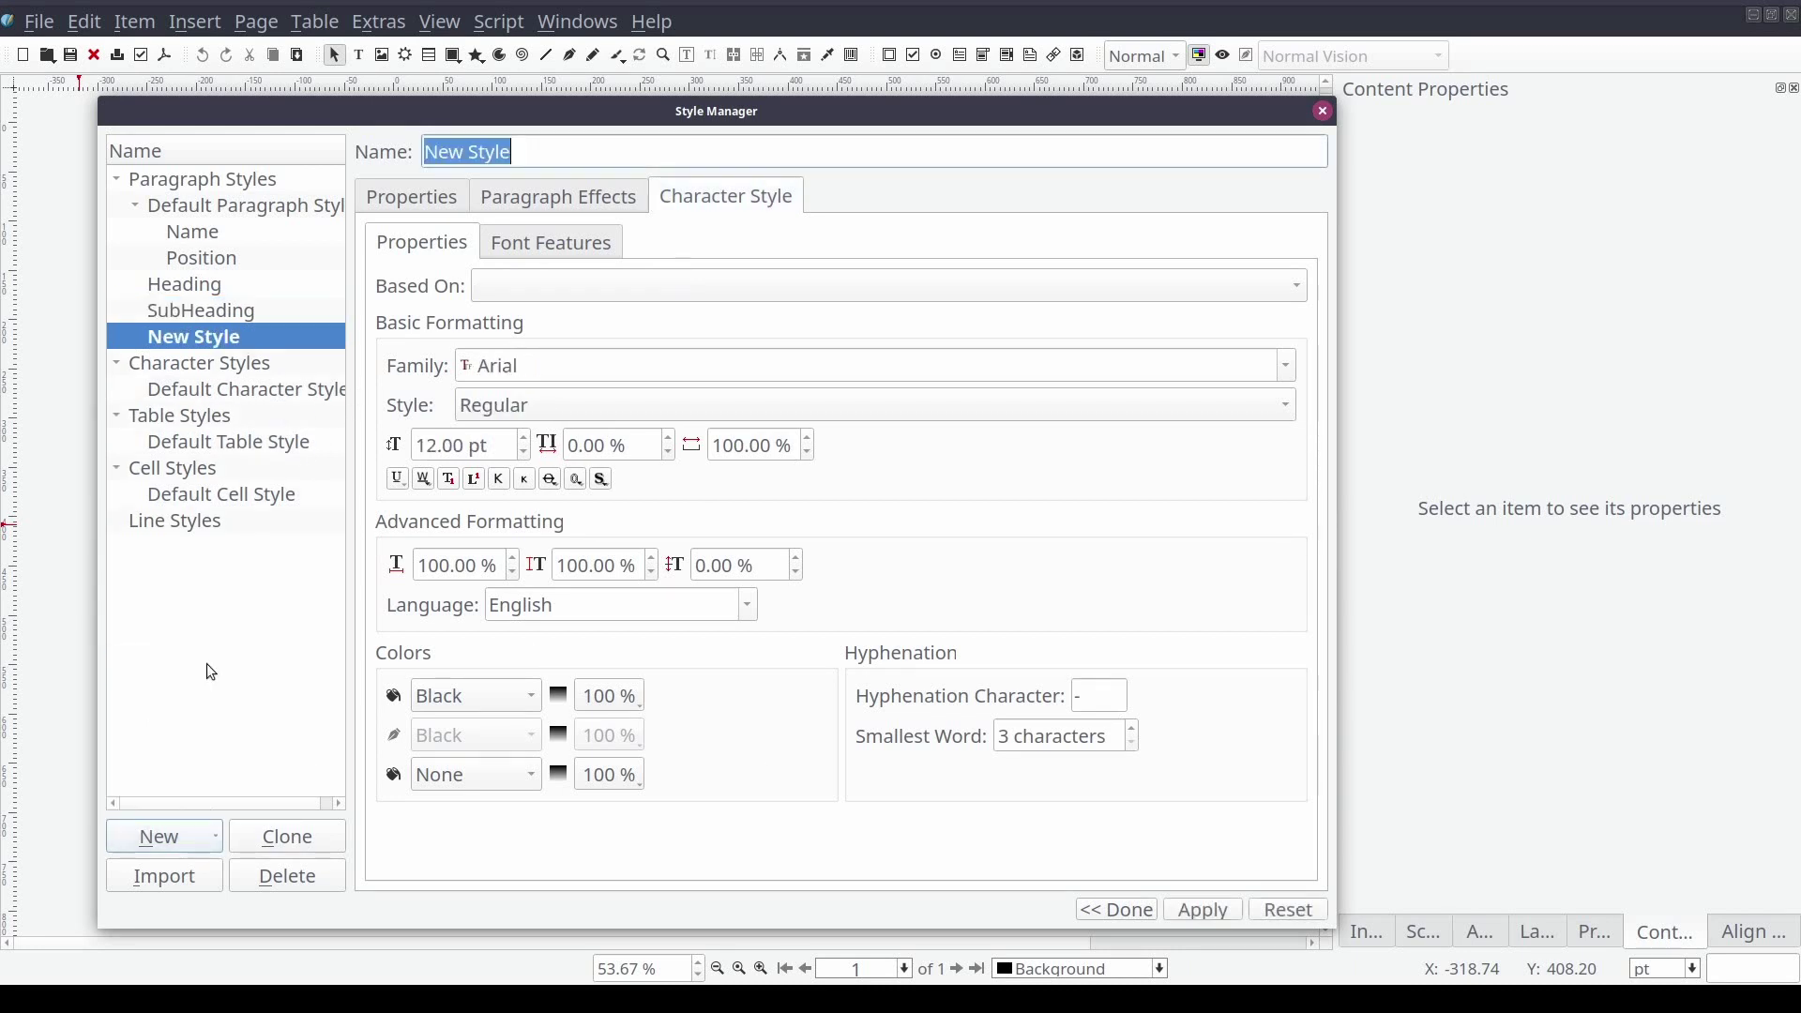
type("Content")
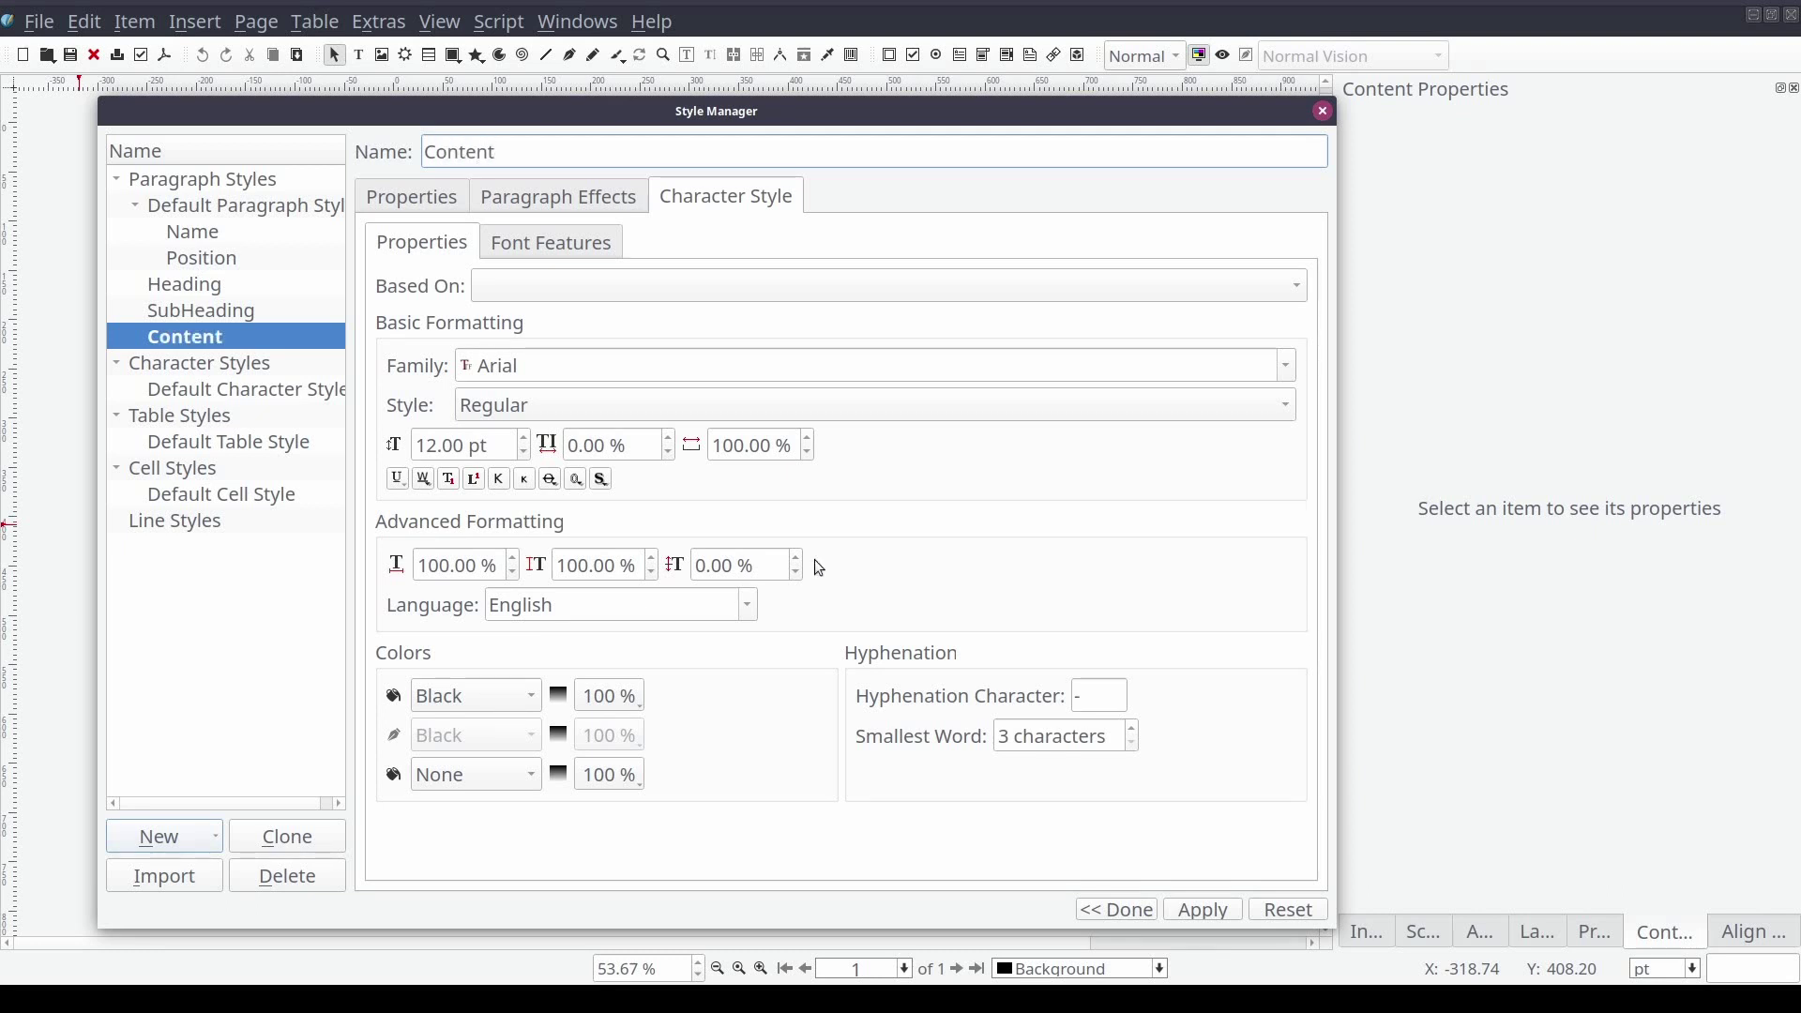
double_click(563, 364)
type("Roboto")
key("Return")
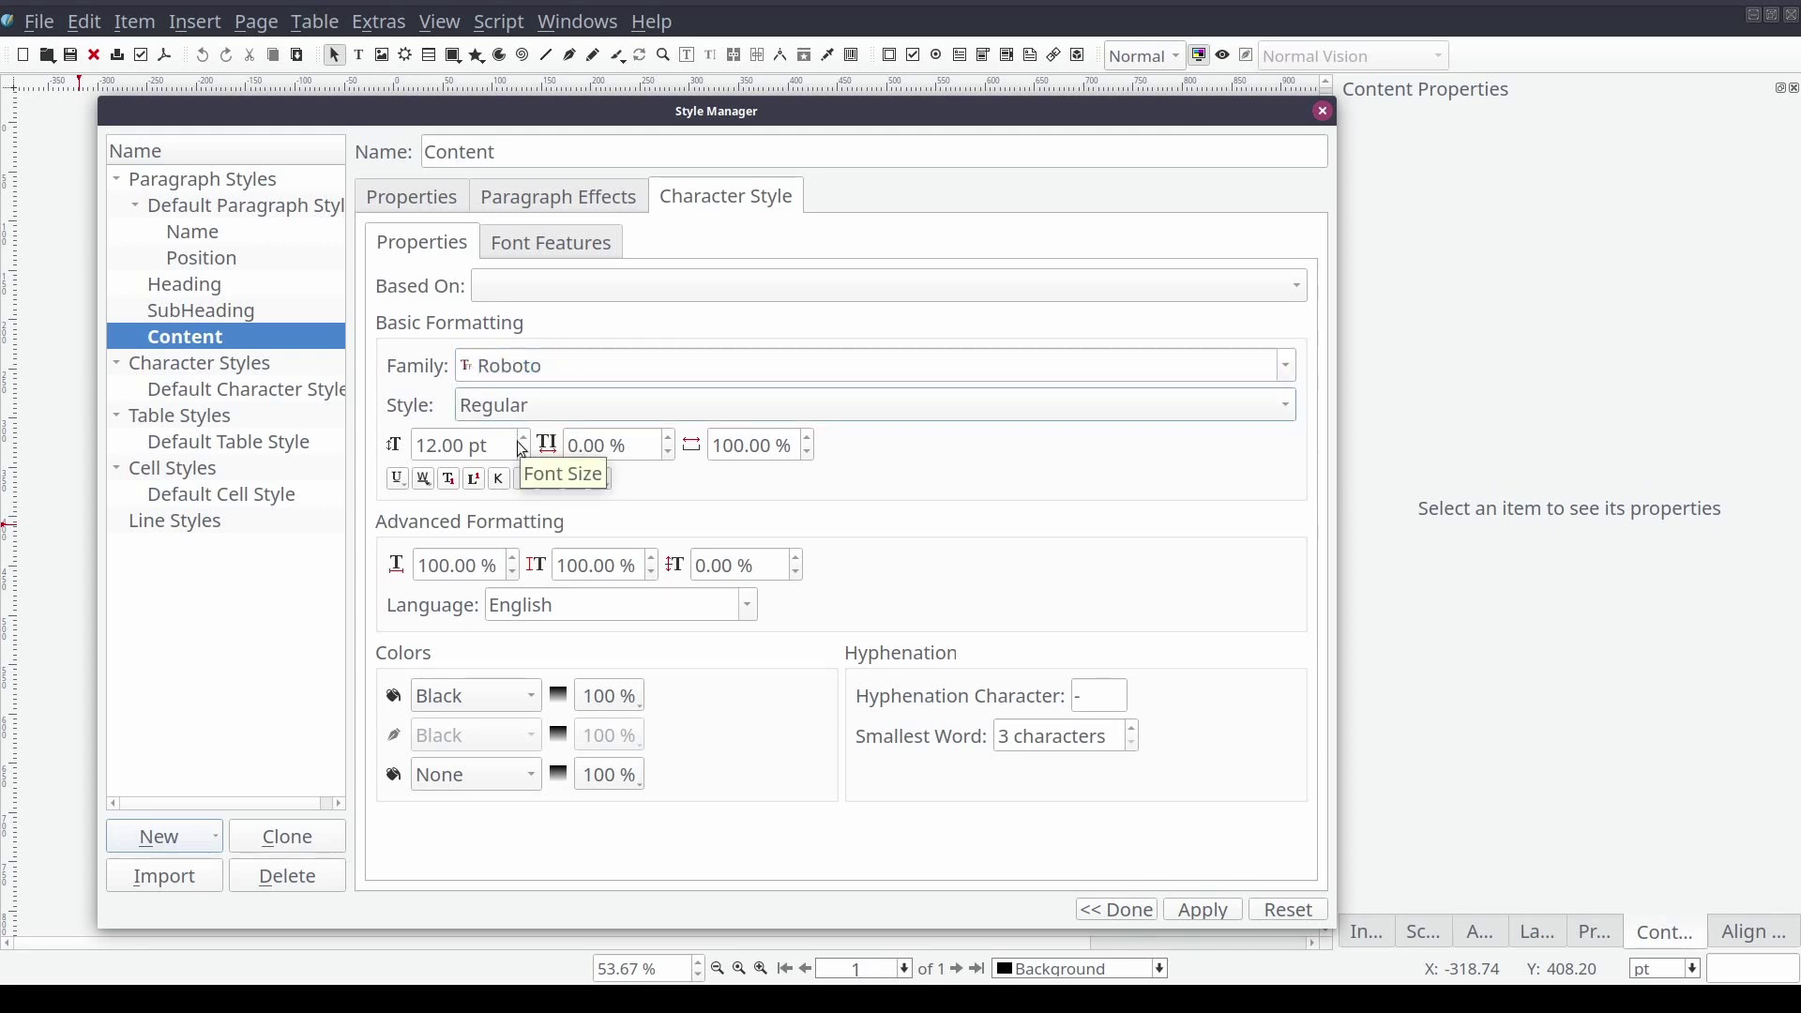
left_click(1202, 912)
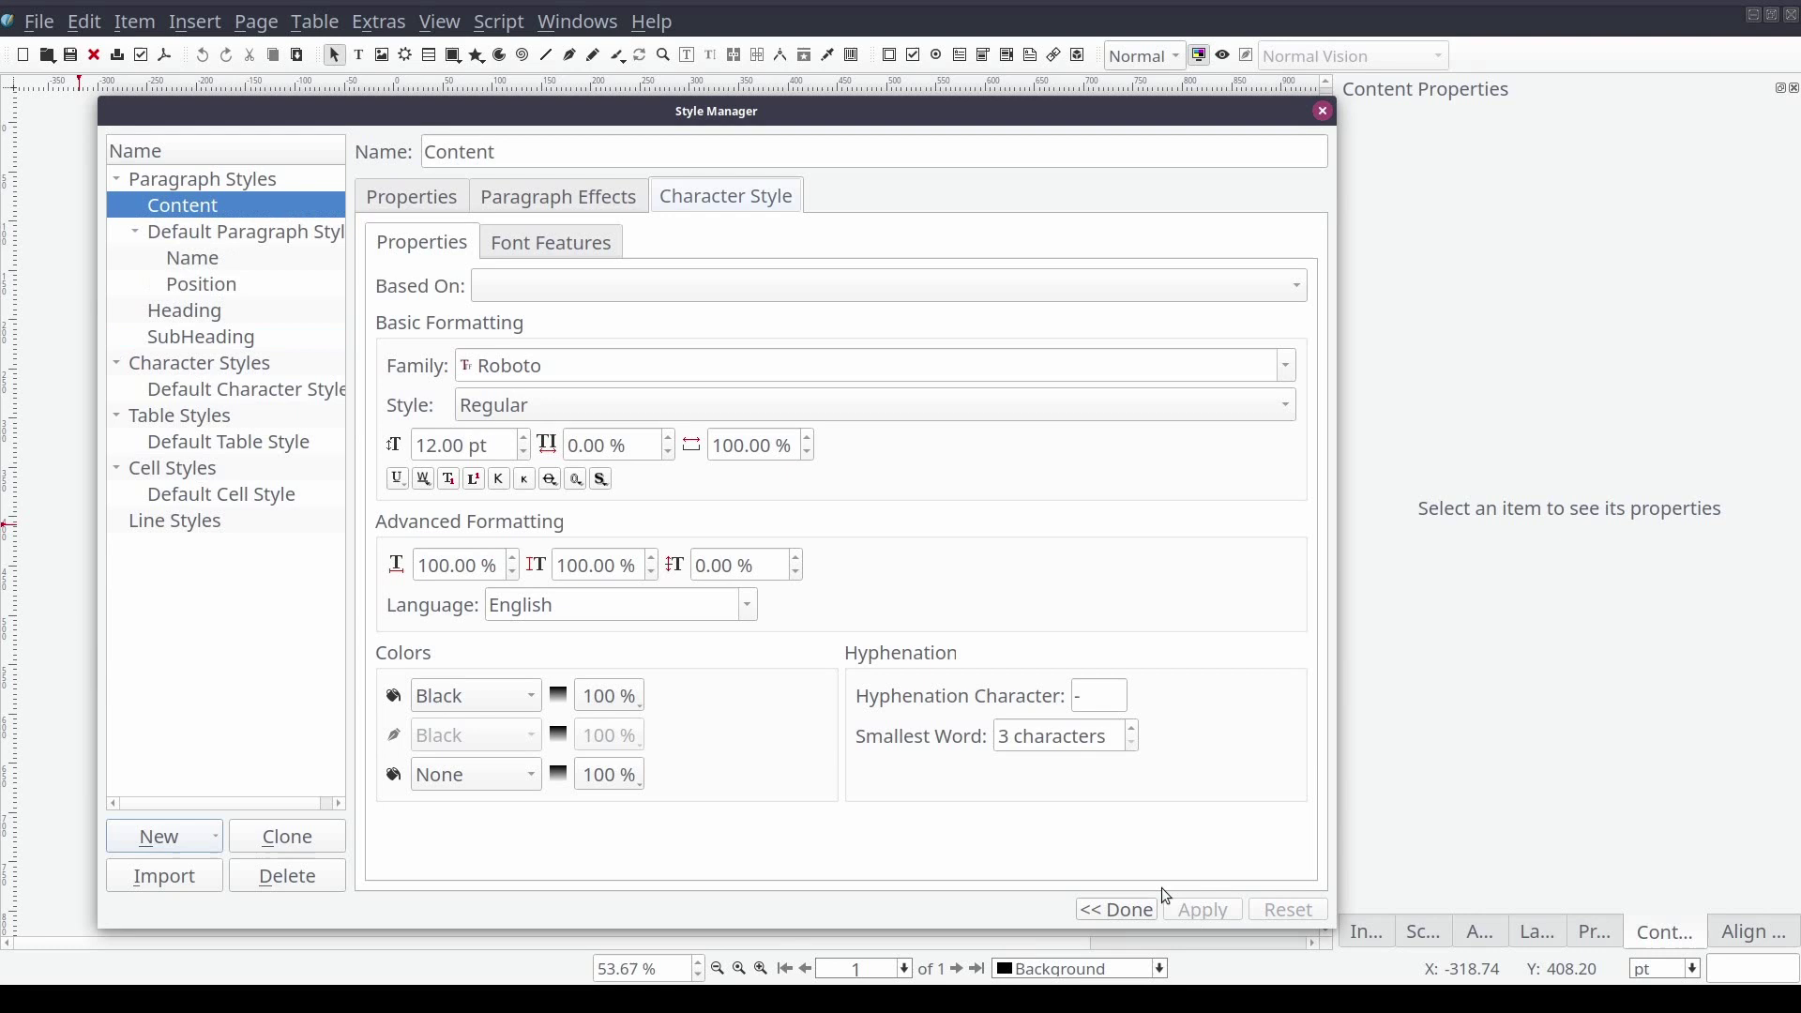
Create a new paragraph style based on Content with automatic line spacing
left_click(212, 842)
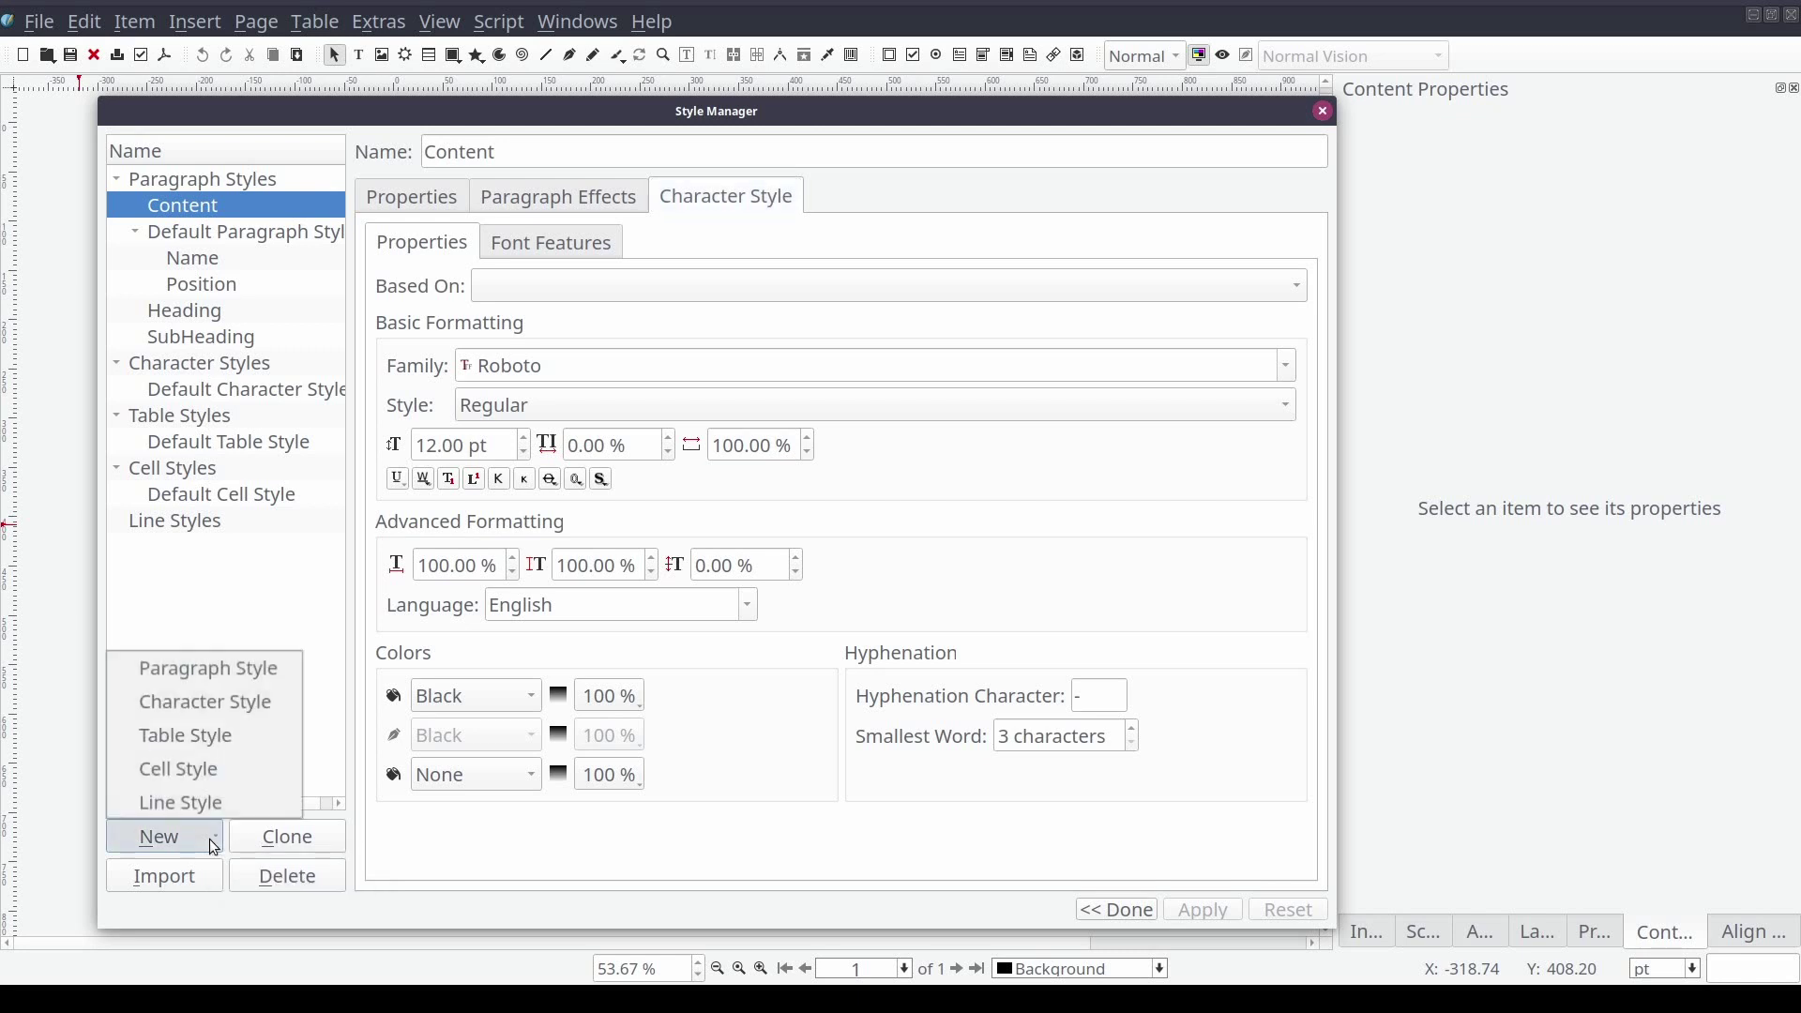
left_click(238, 674)
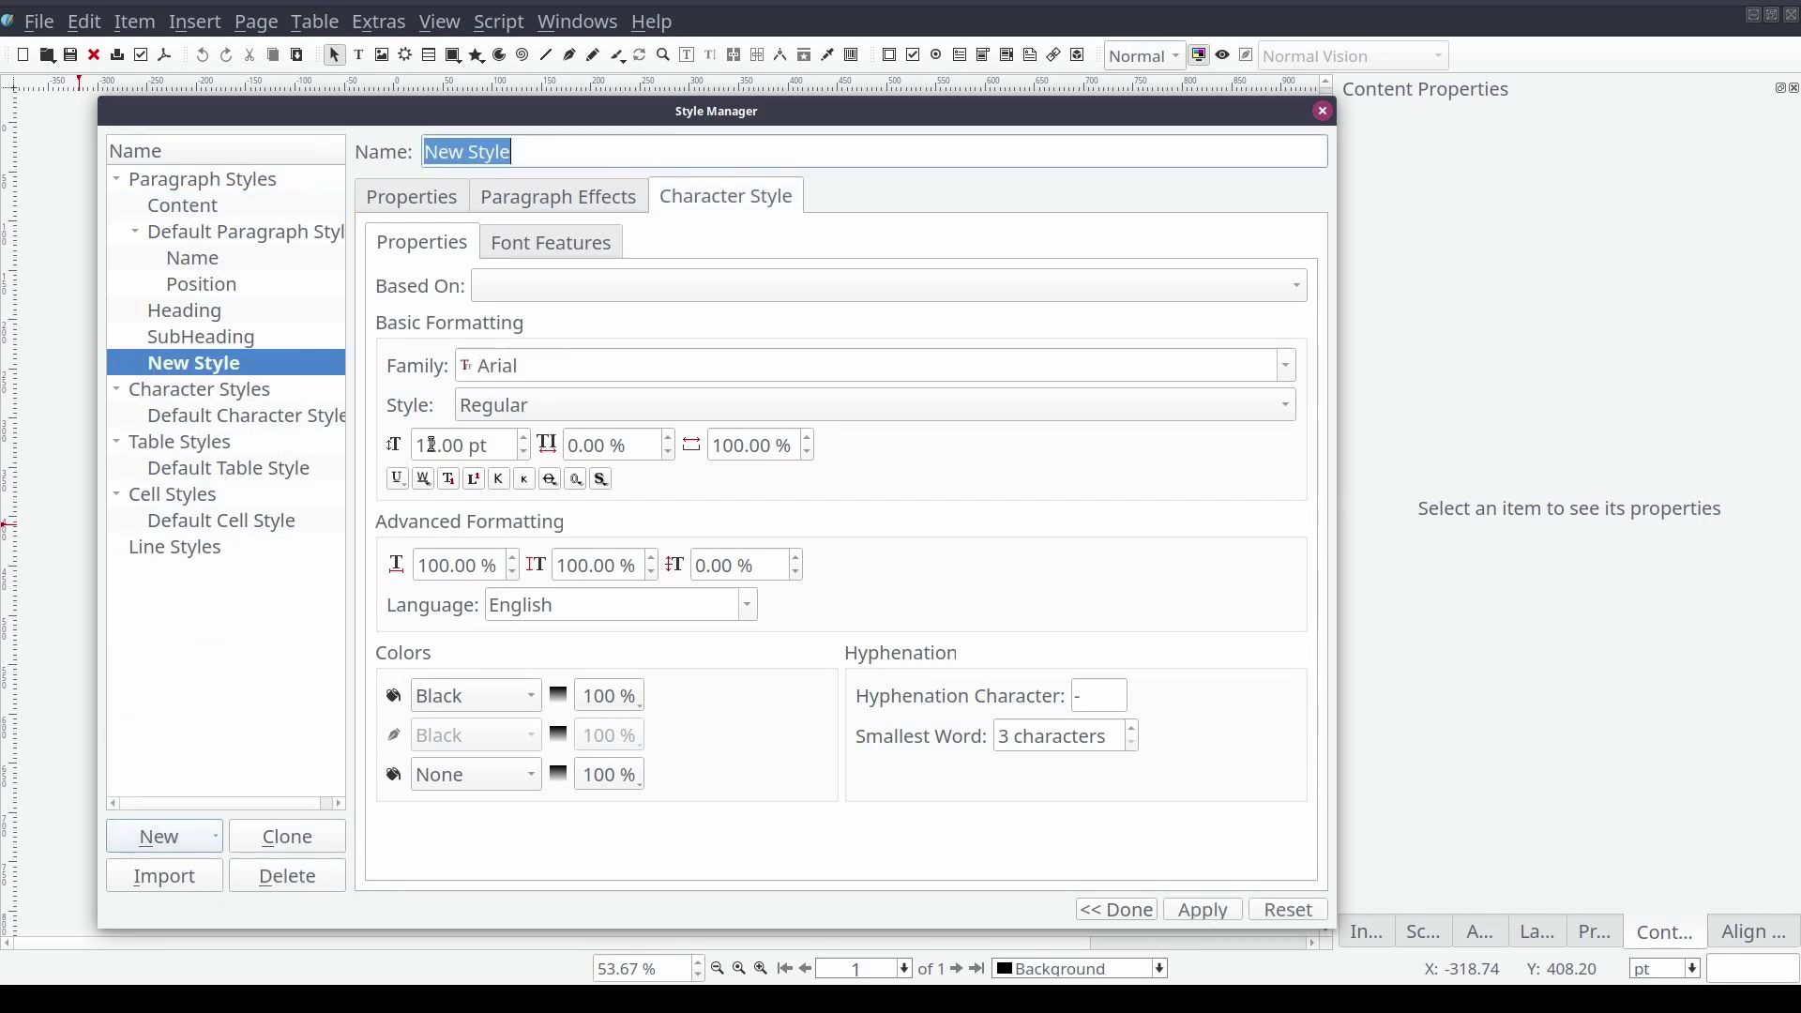
left_click(627, 284)
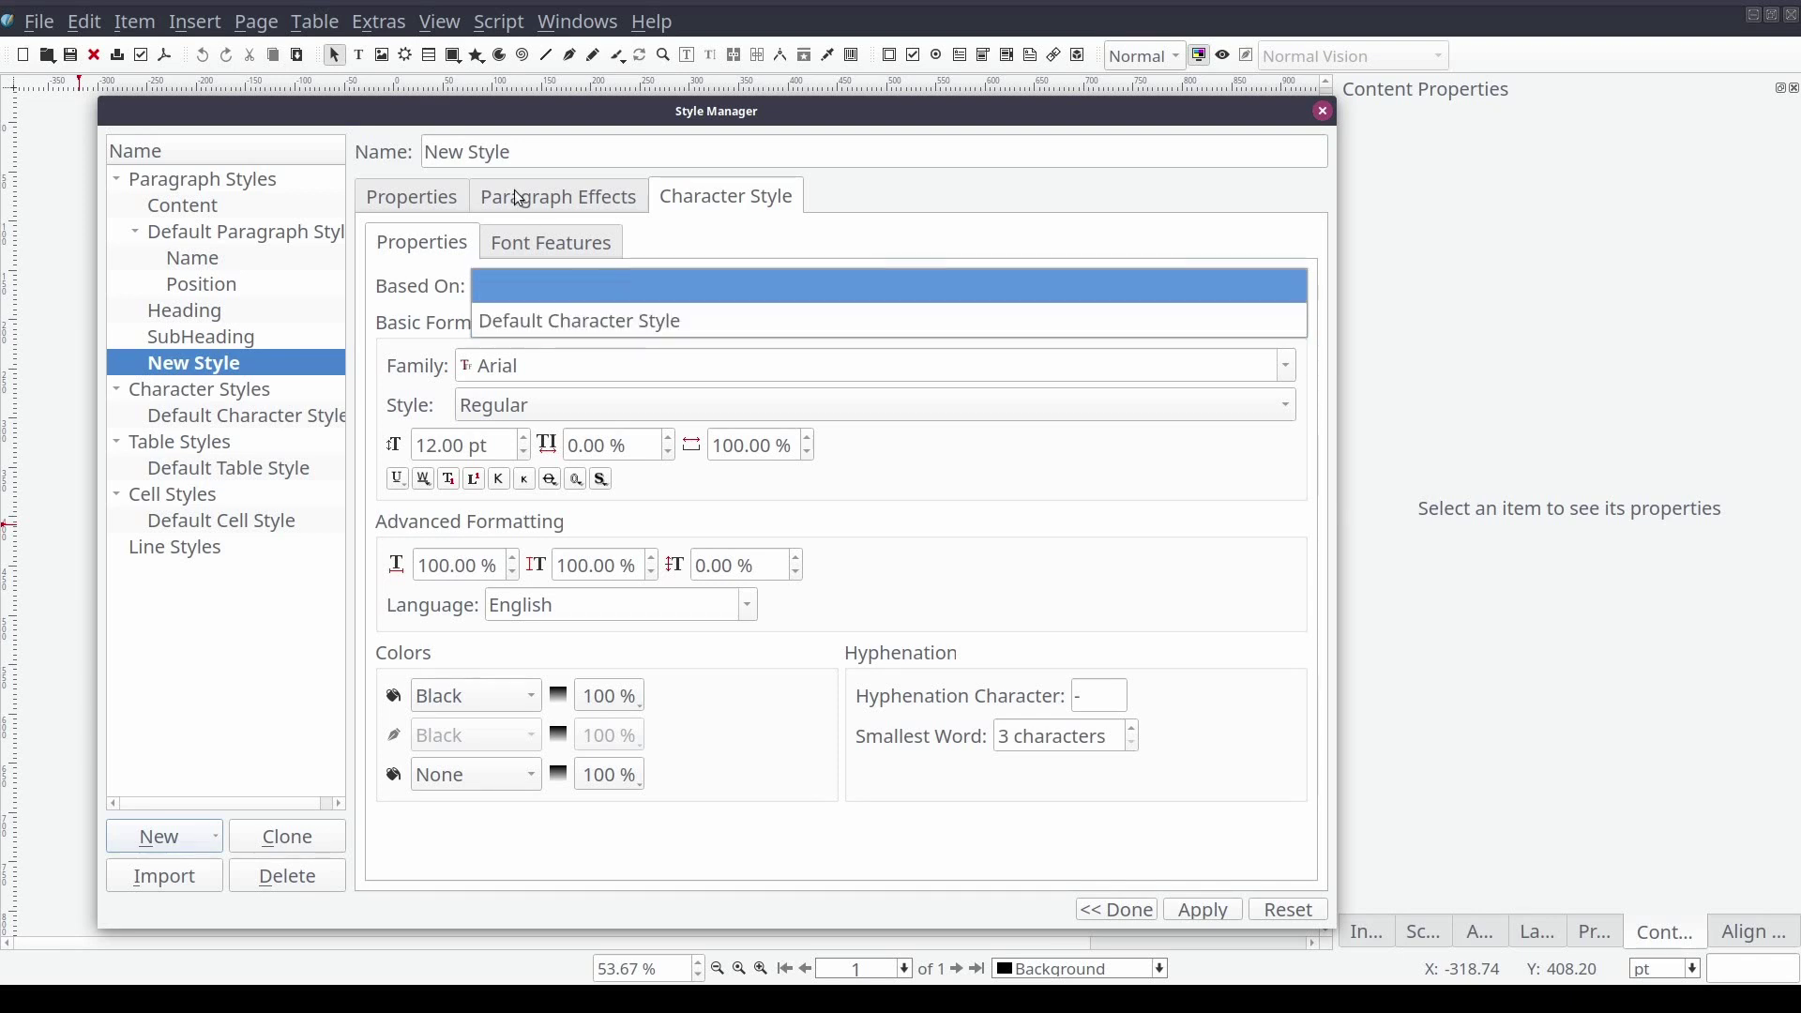
left_click(437, 188)
left_click(456, 208)
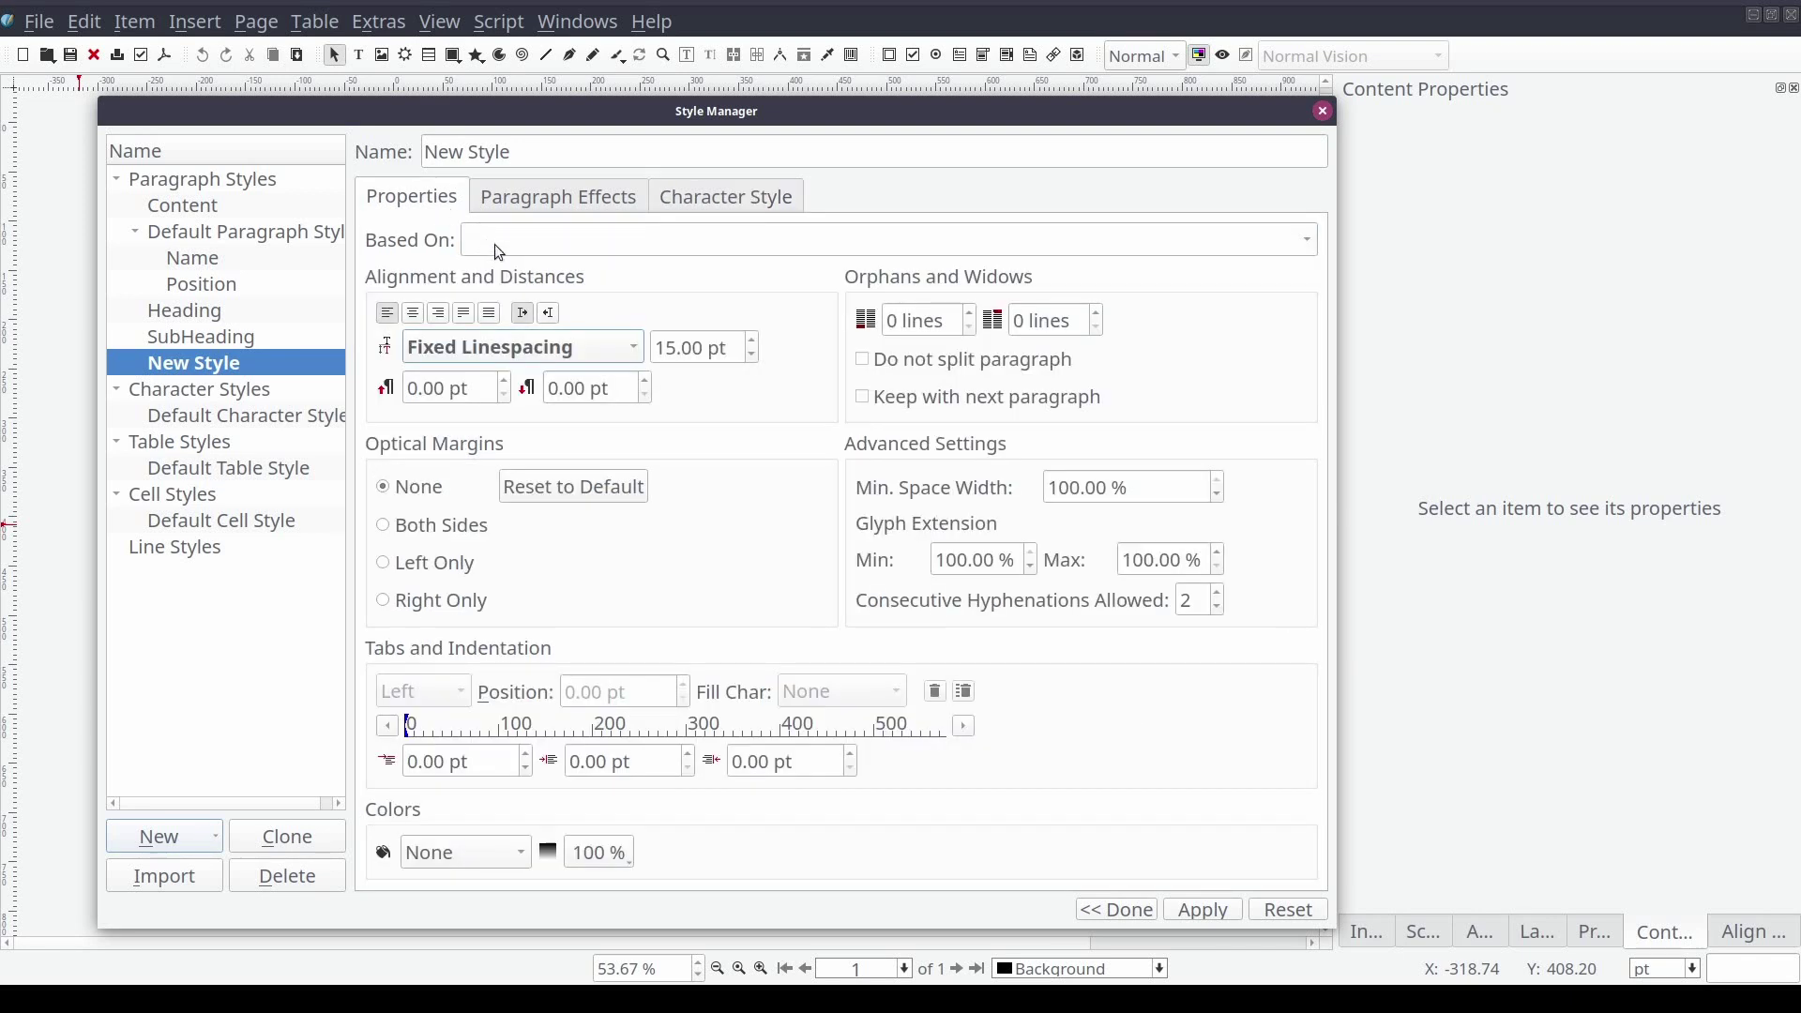
left_click(497, 246)
left_click(554, 444)
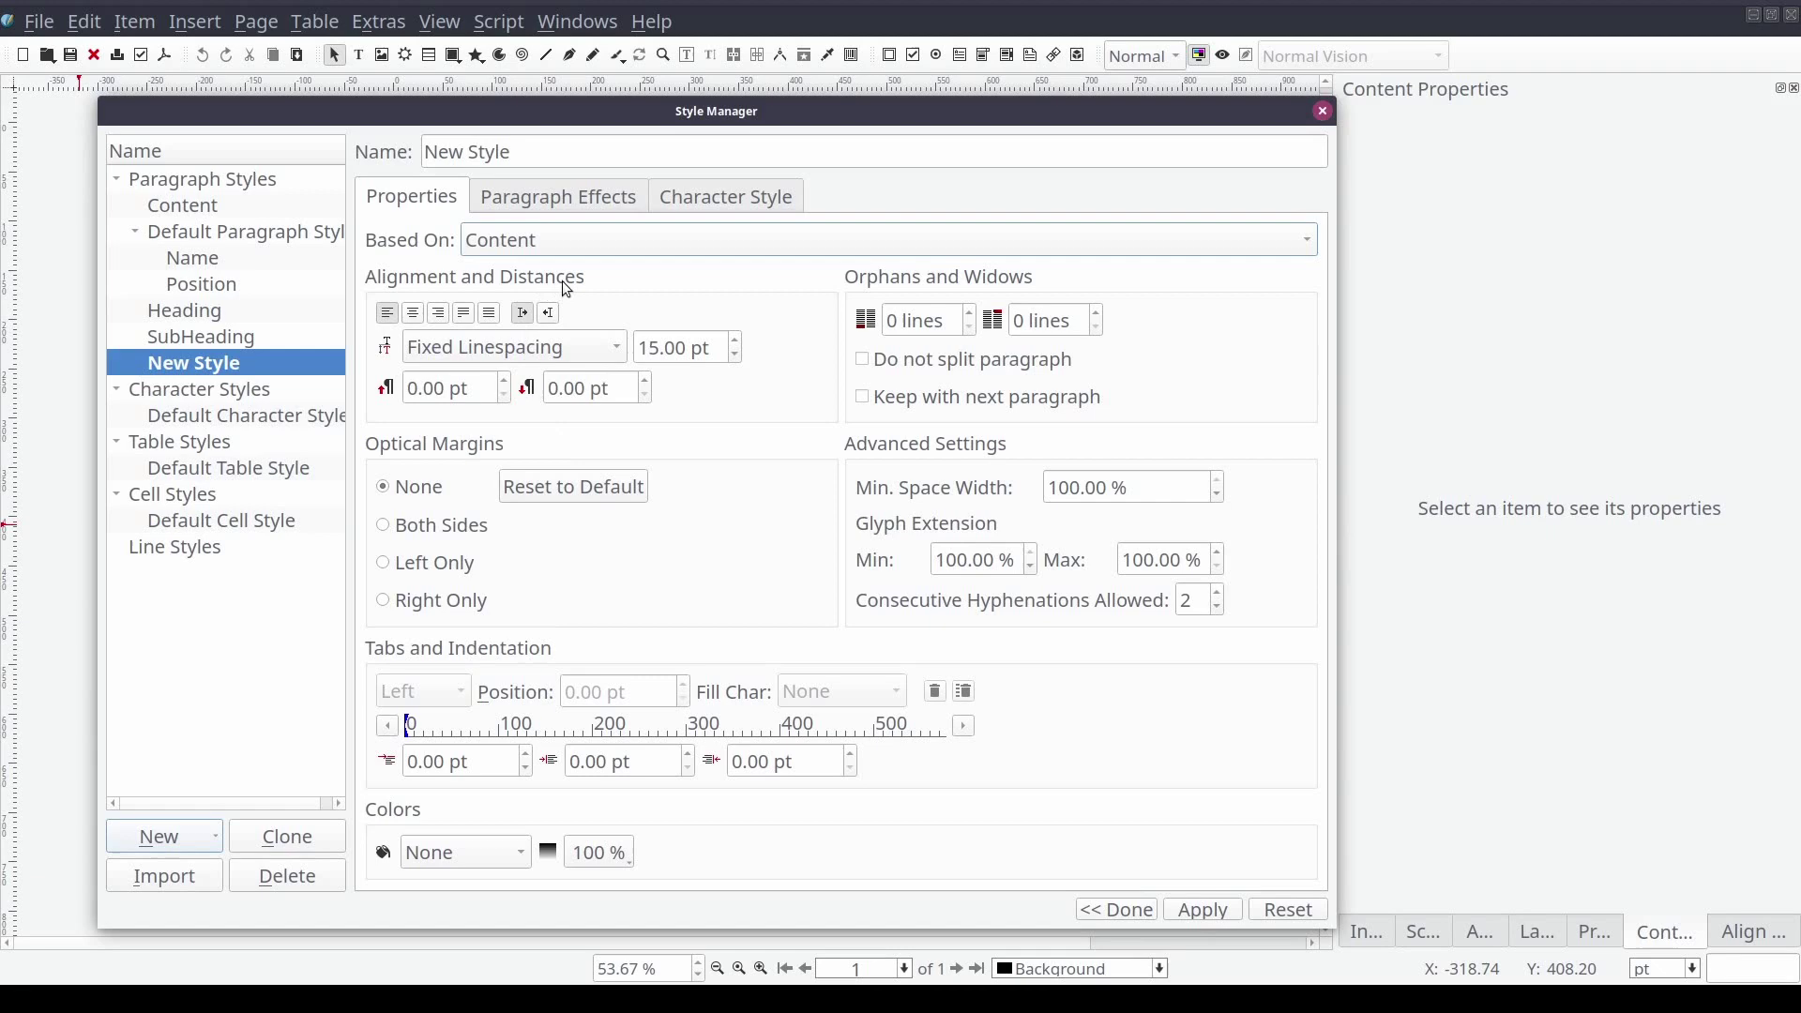
left_click(550, 349)
left_click(519, 372)
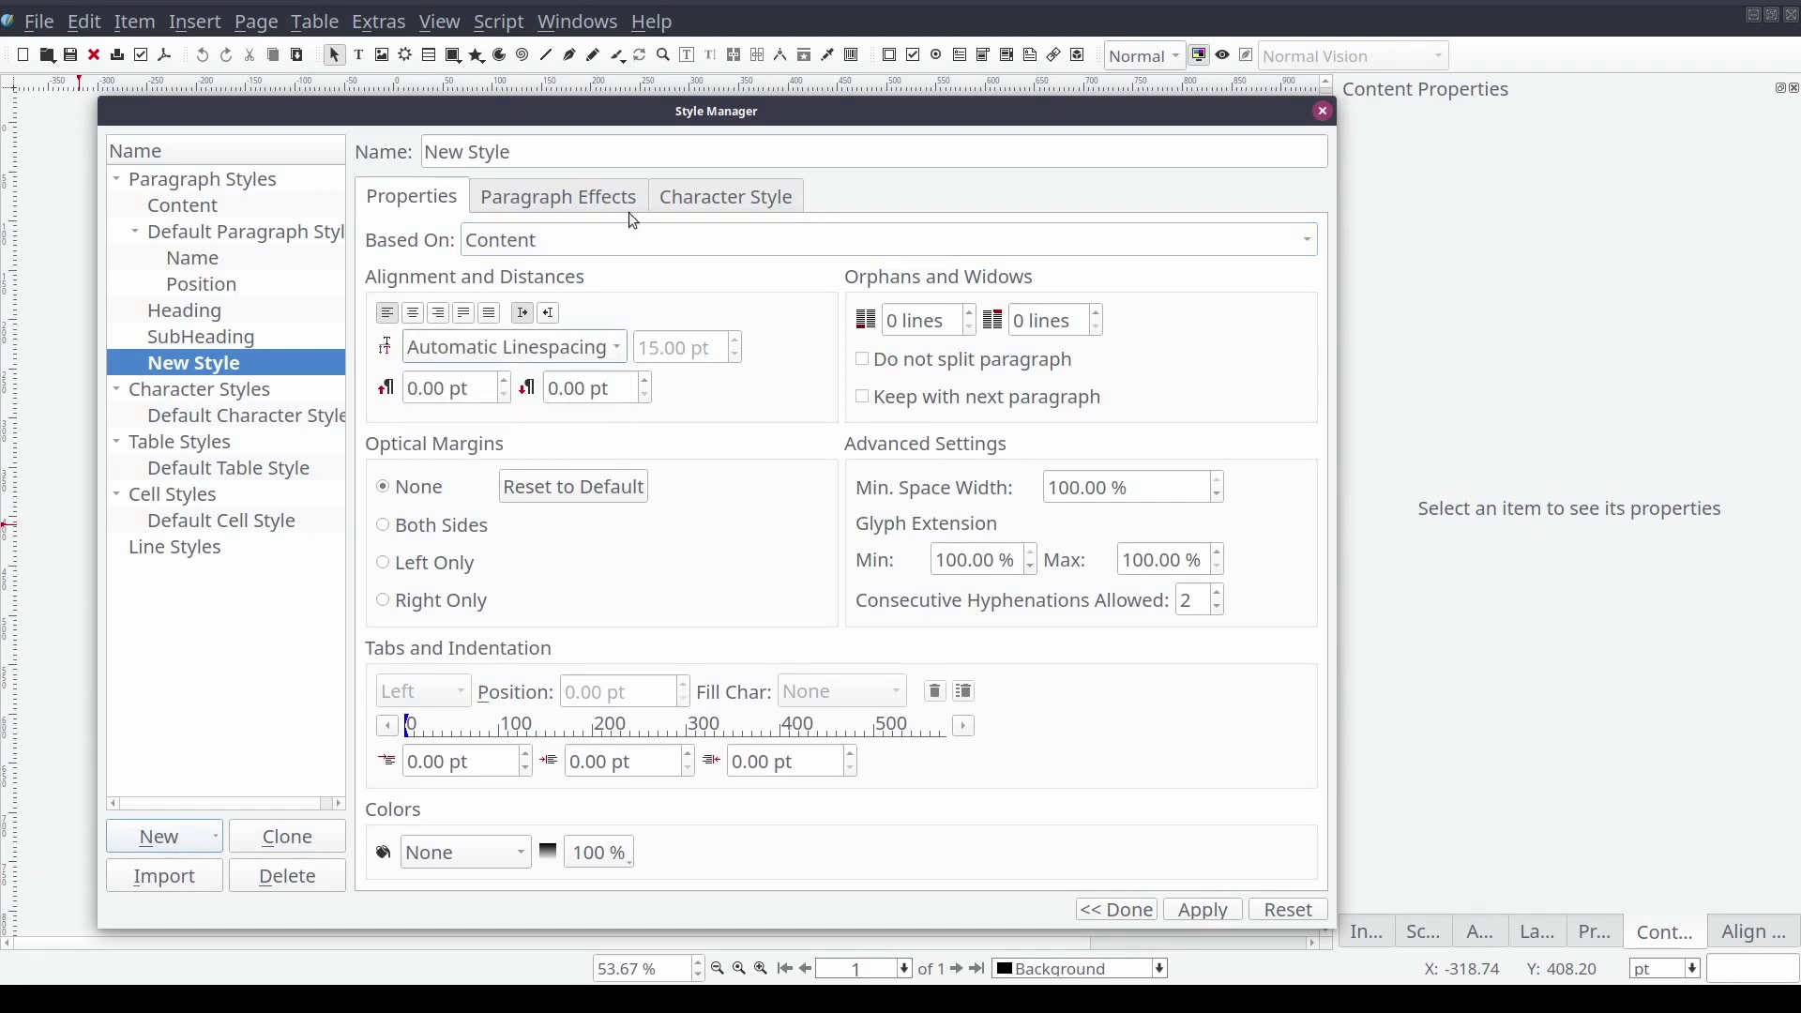
Give it Roboto on Default Character Style and select its name for renaming to ContentList
left_click(716, 201)
left_click(509, 287)
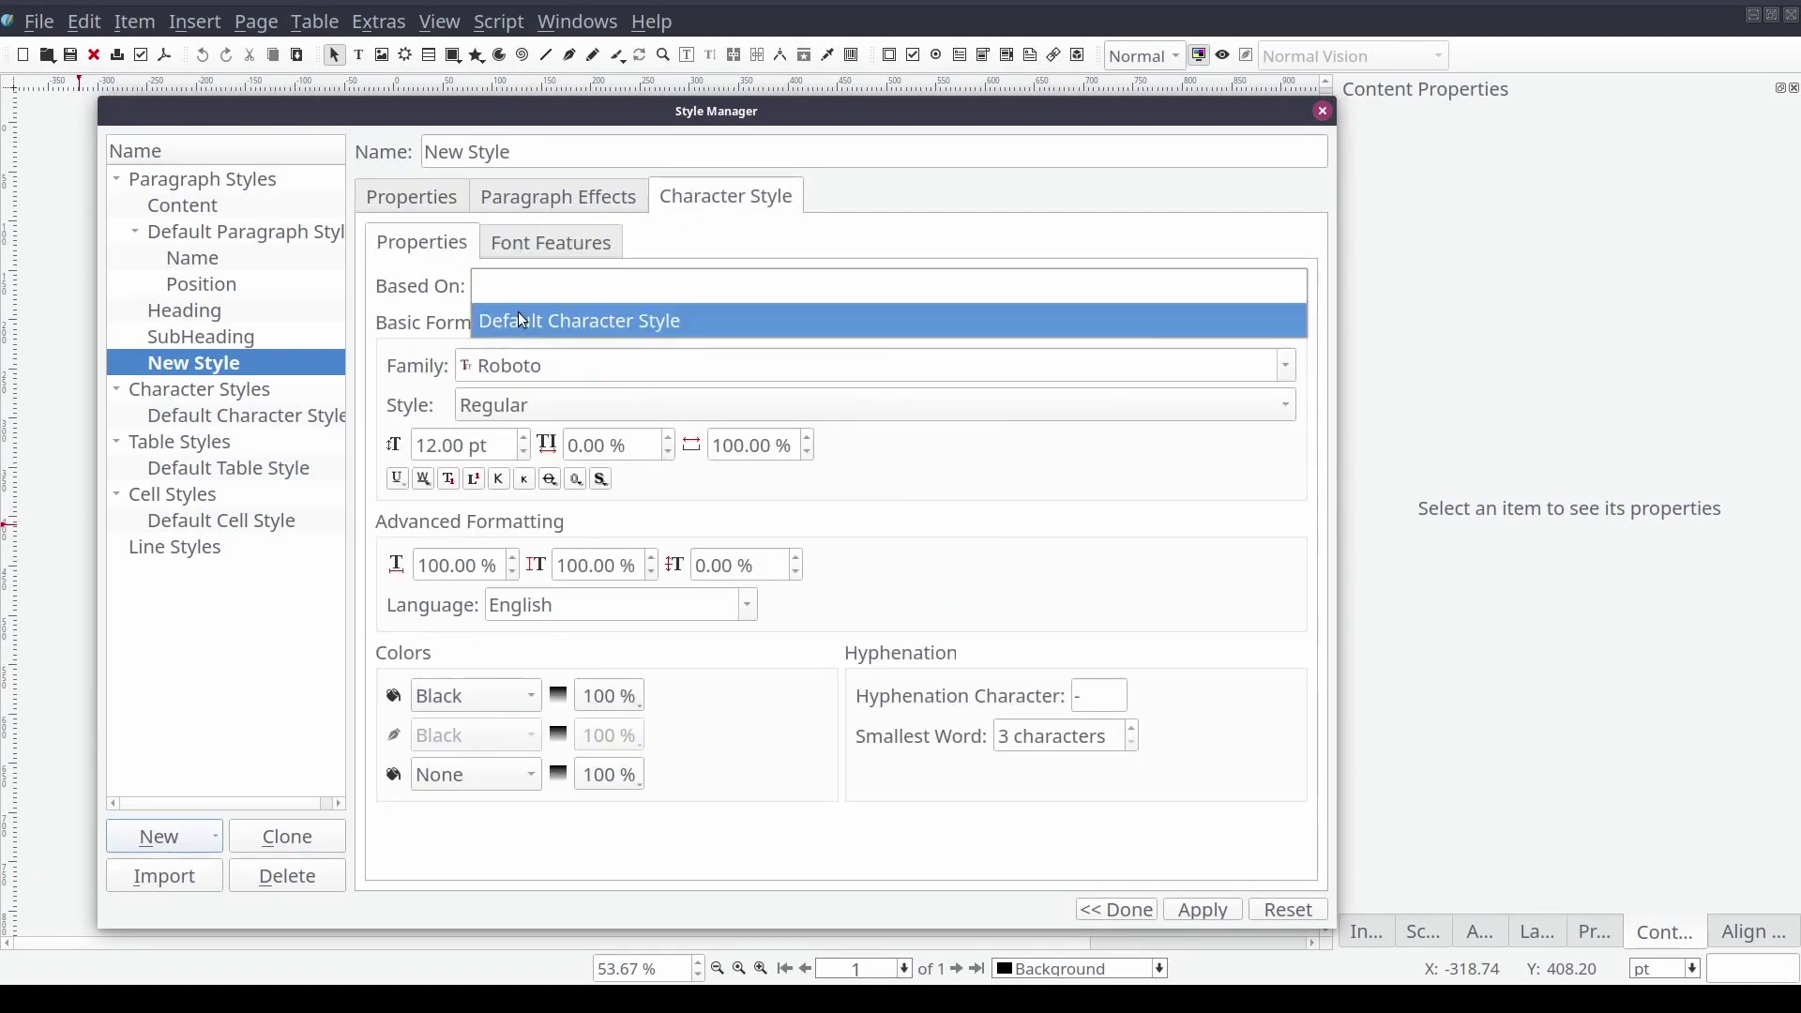
left_click(518, 313)
left_click(528, 361)
double_click(530, 362)
type("Roboto")
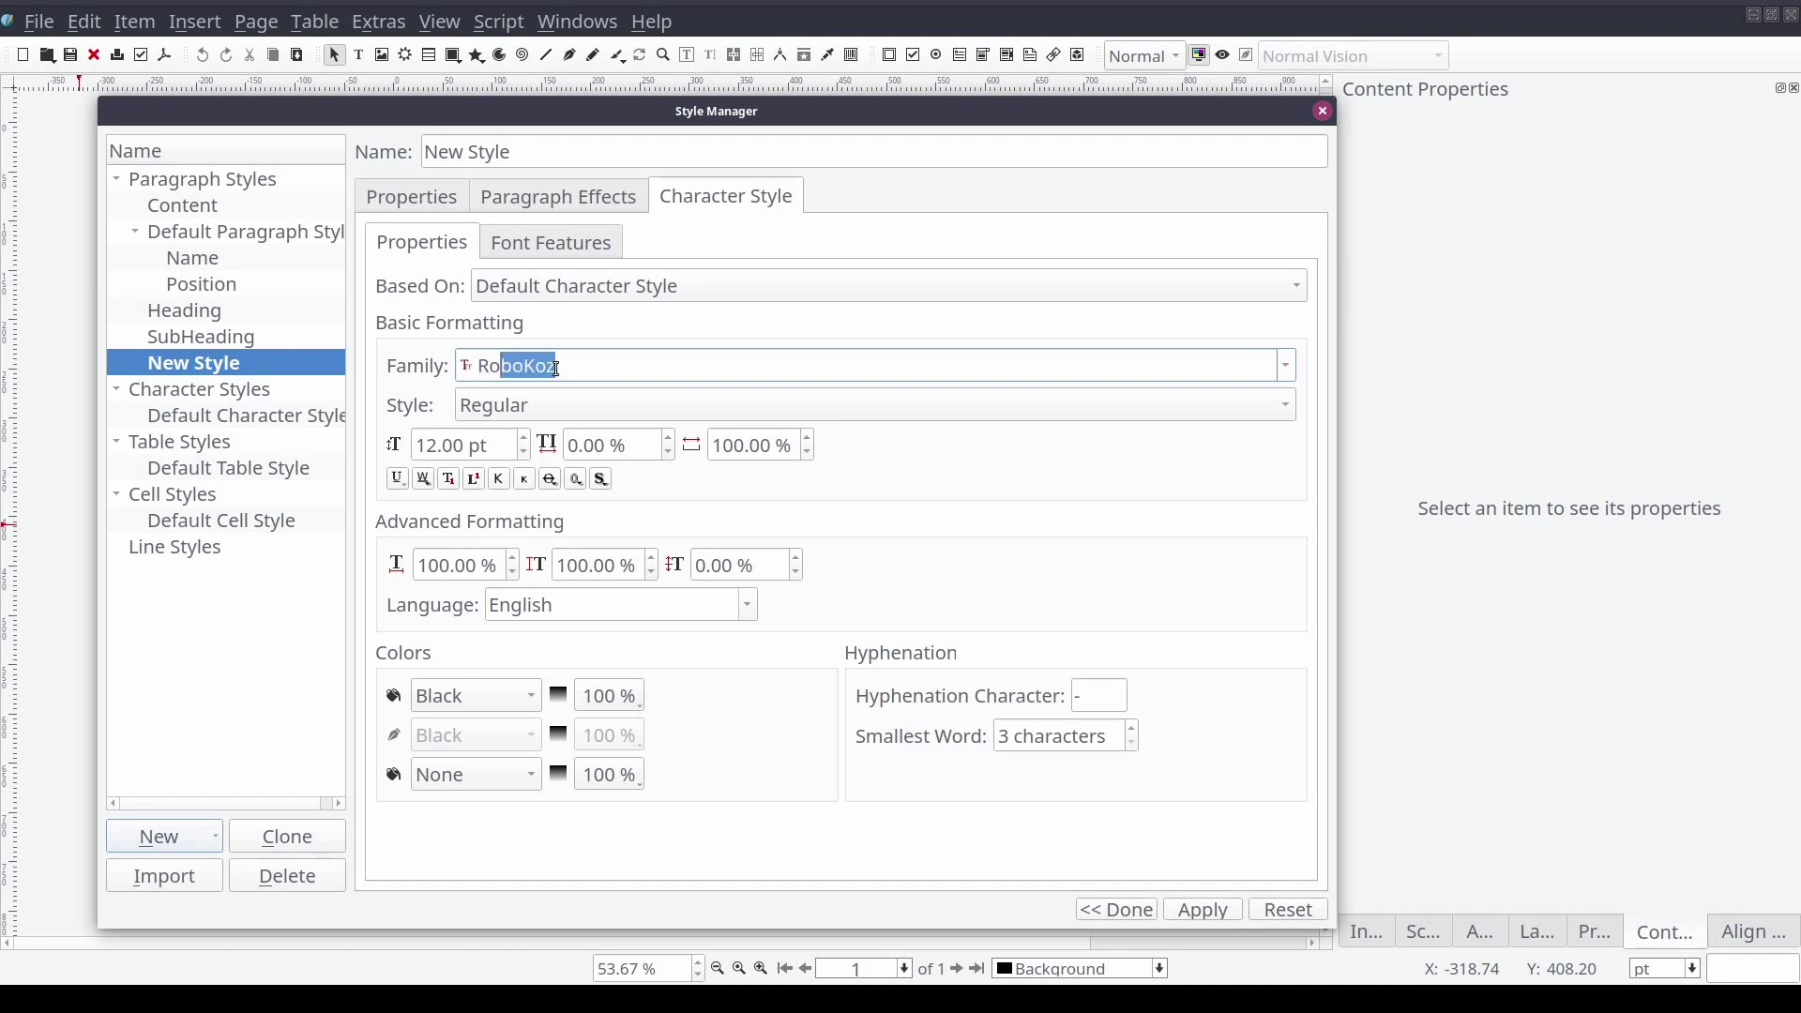
key("Tab")
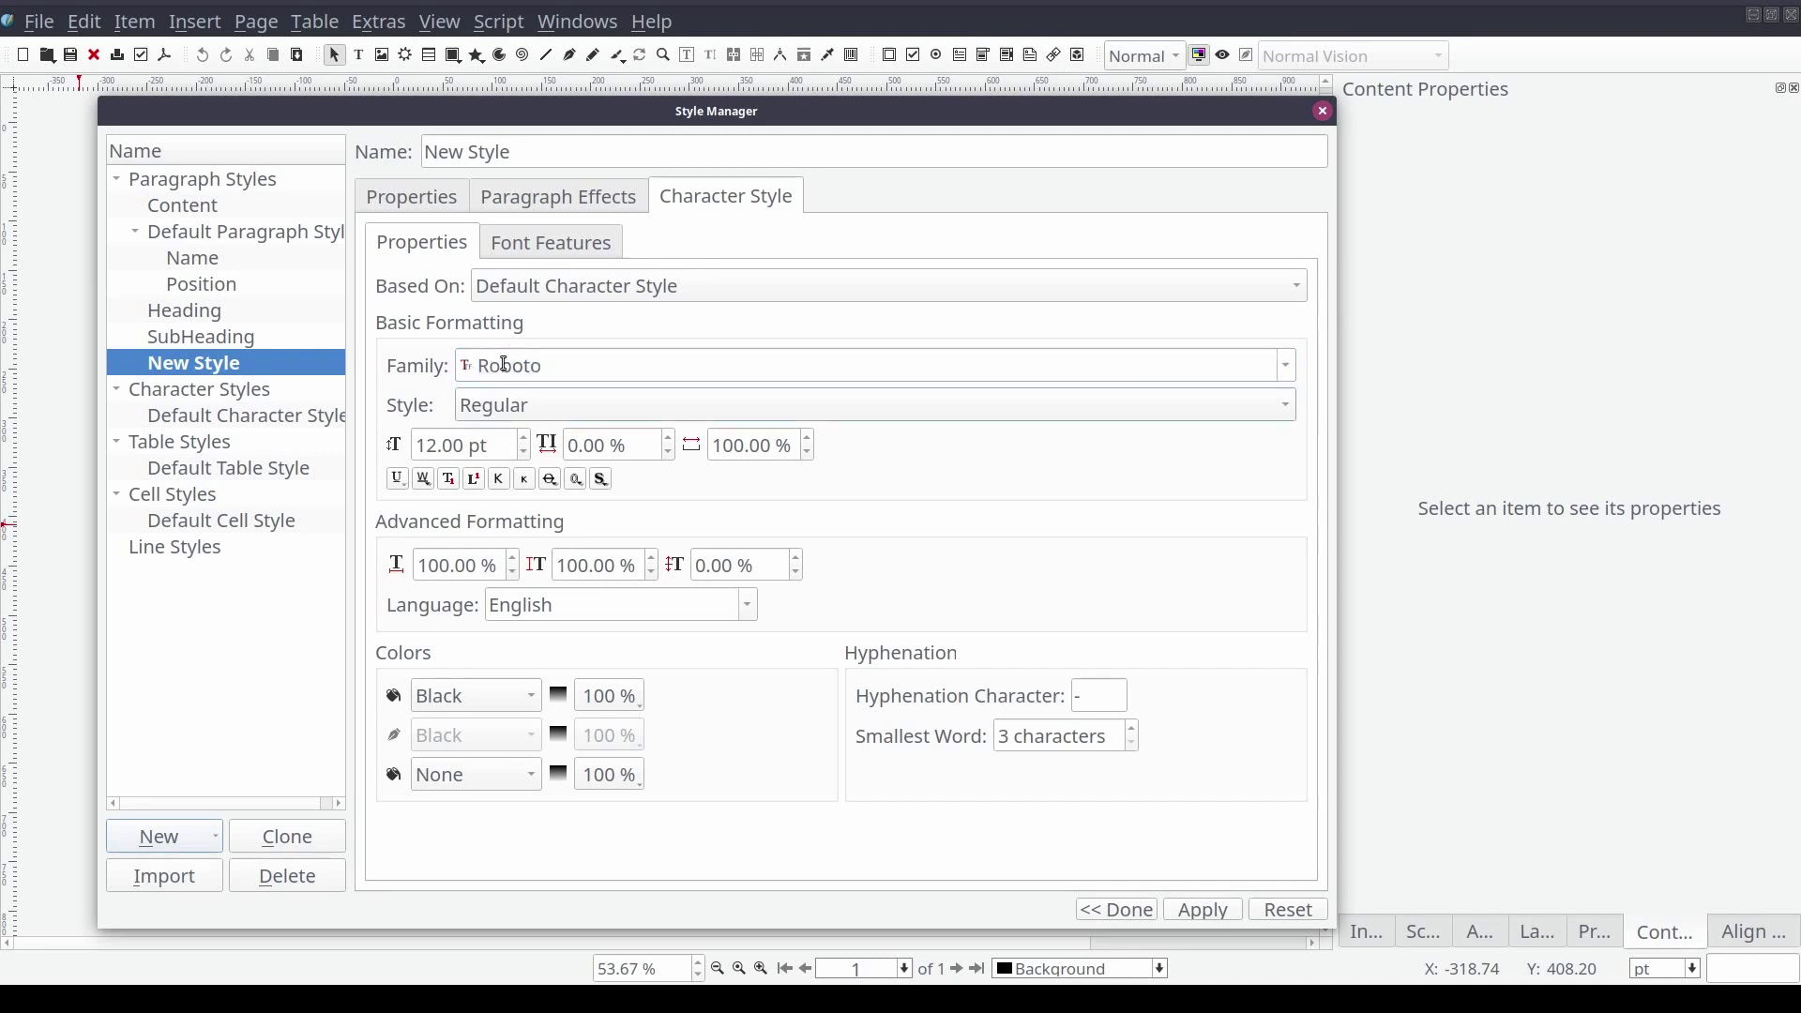
triple_click(563, 155)
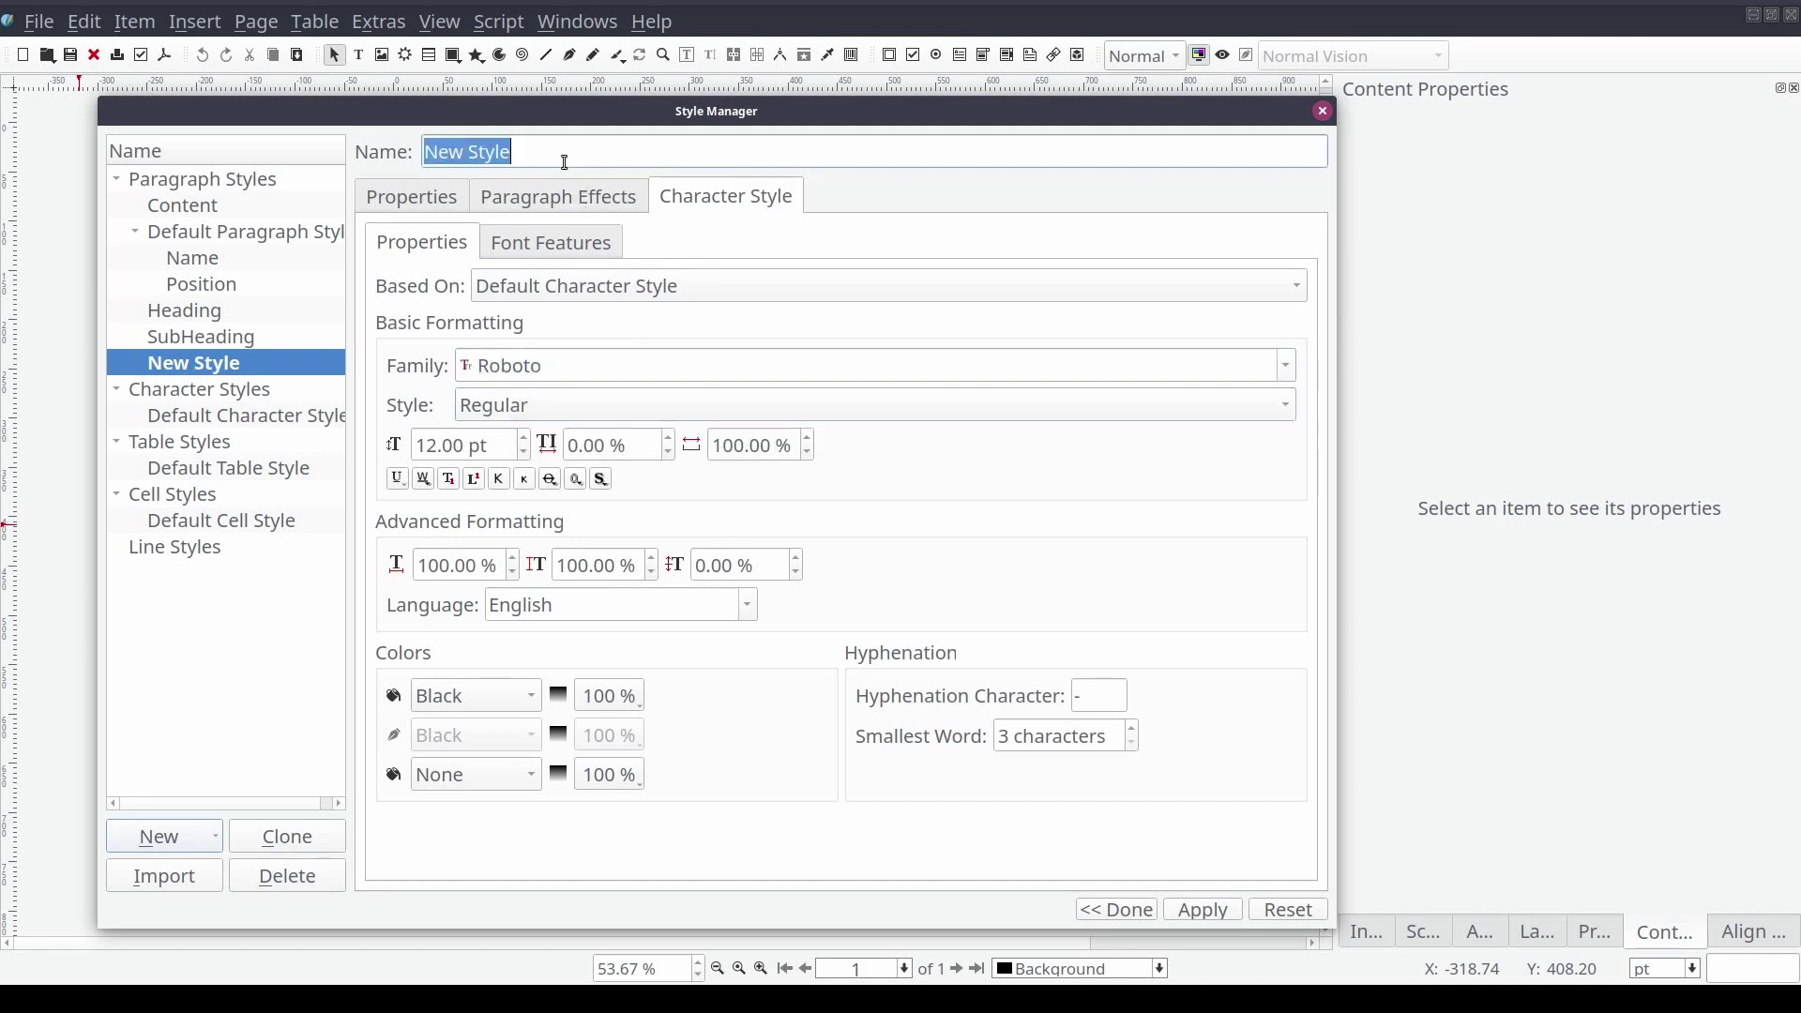
Make ContentList a bulleted list with the ▶ triangle bullet from the General Punctuation glyphs
type("ContentList")
left_click(577, 210)
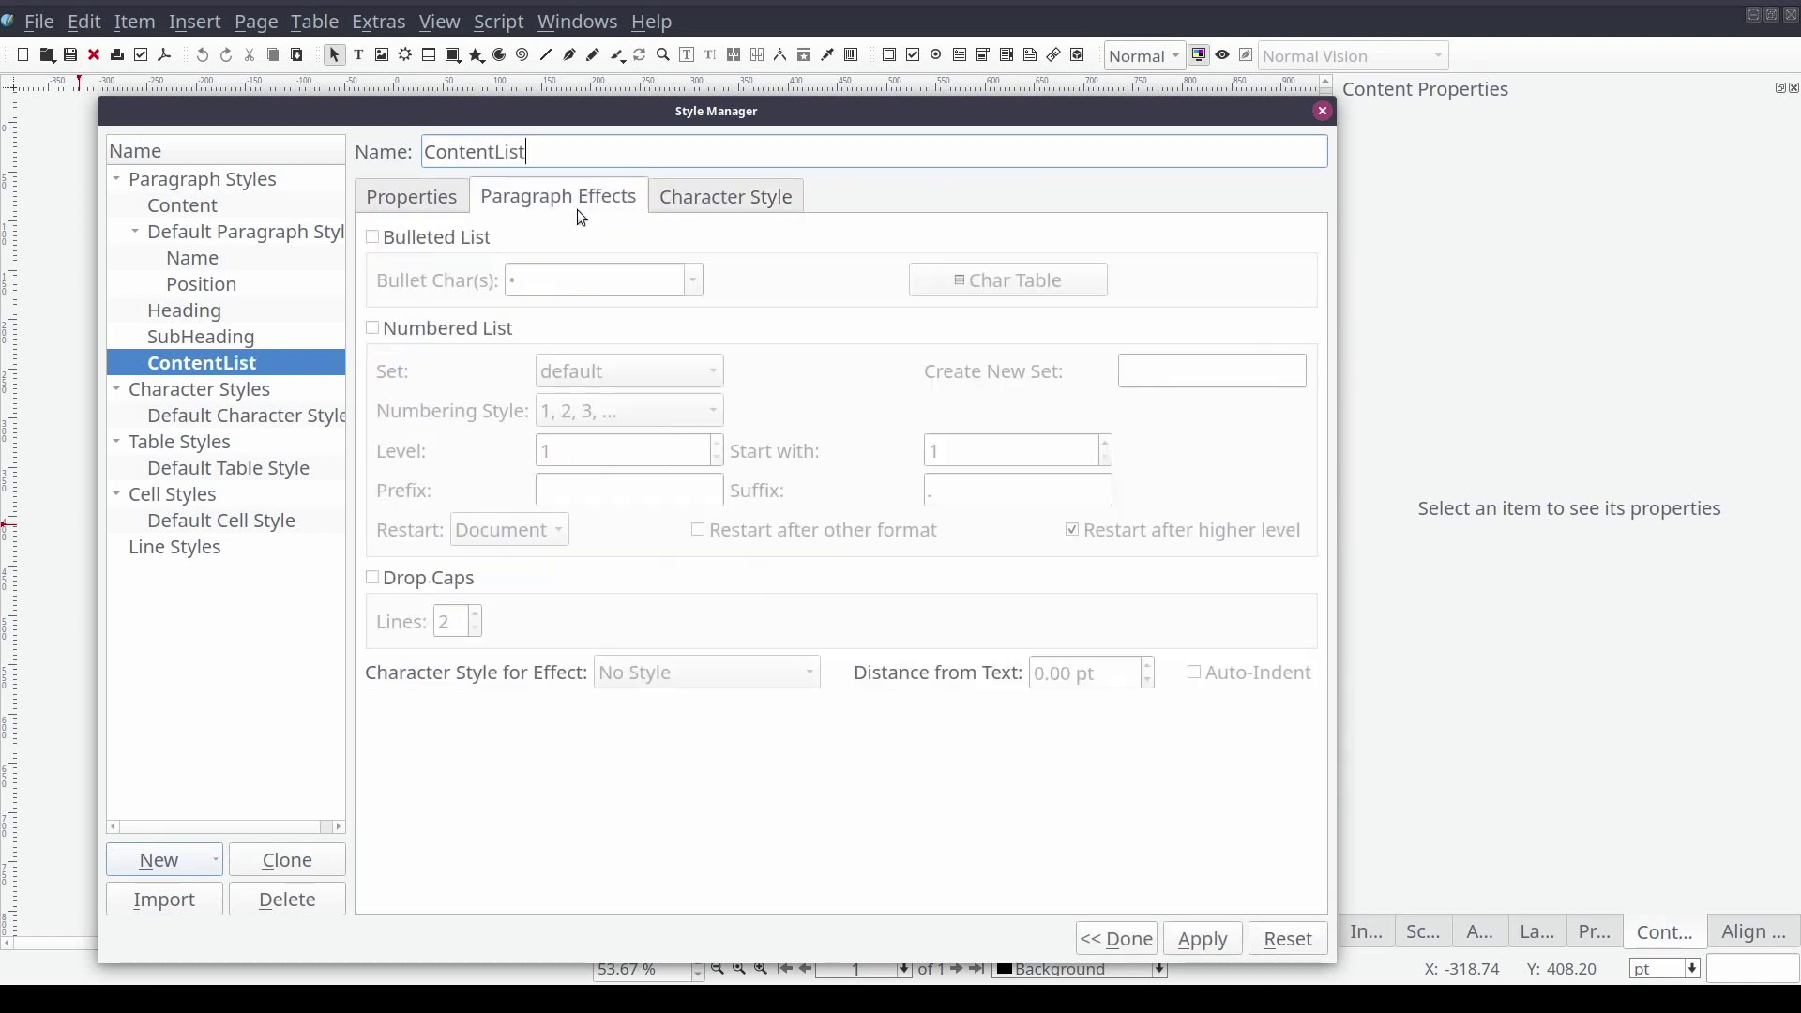
left_click(401, 242)
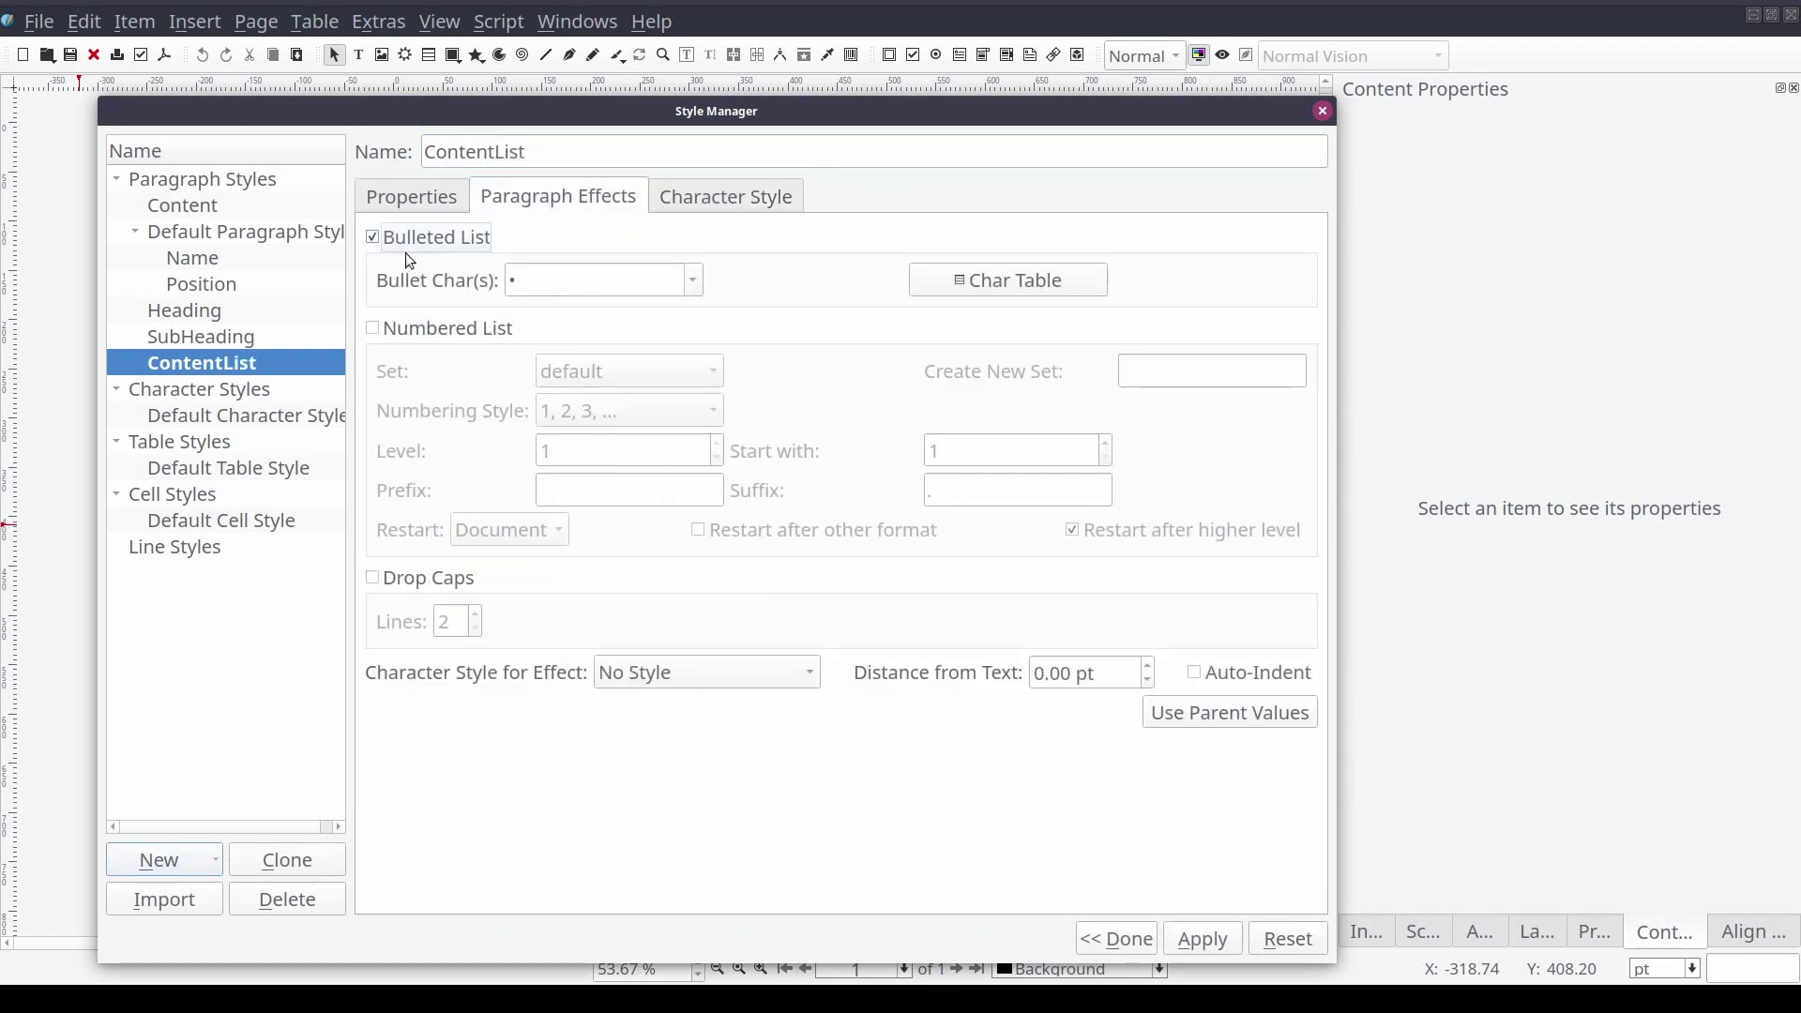
left_click(968, 286)
left_click(1169, 116)
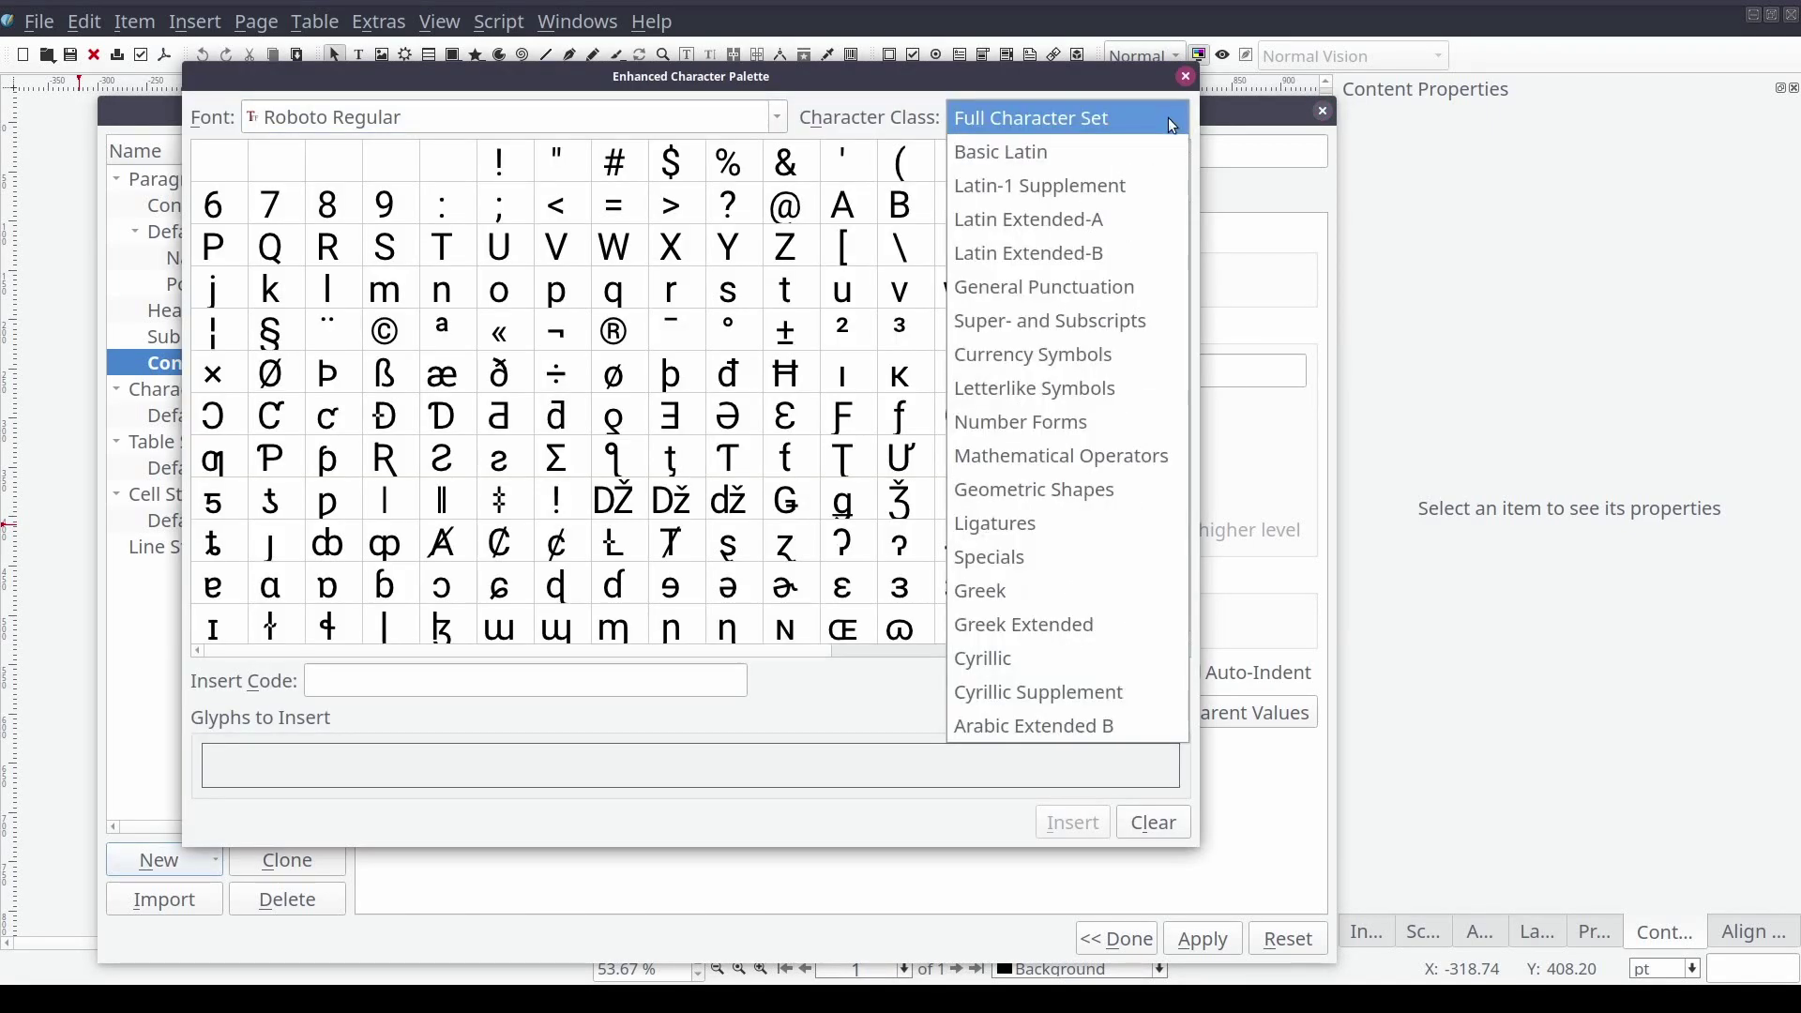
left_click(1078, 250)
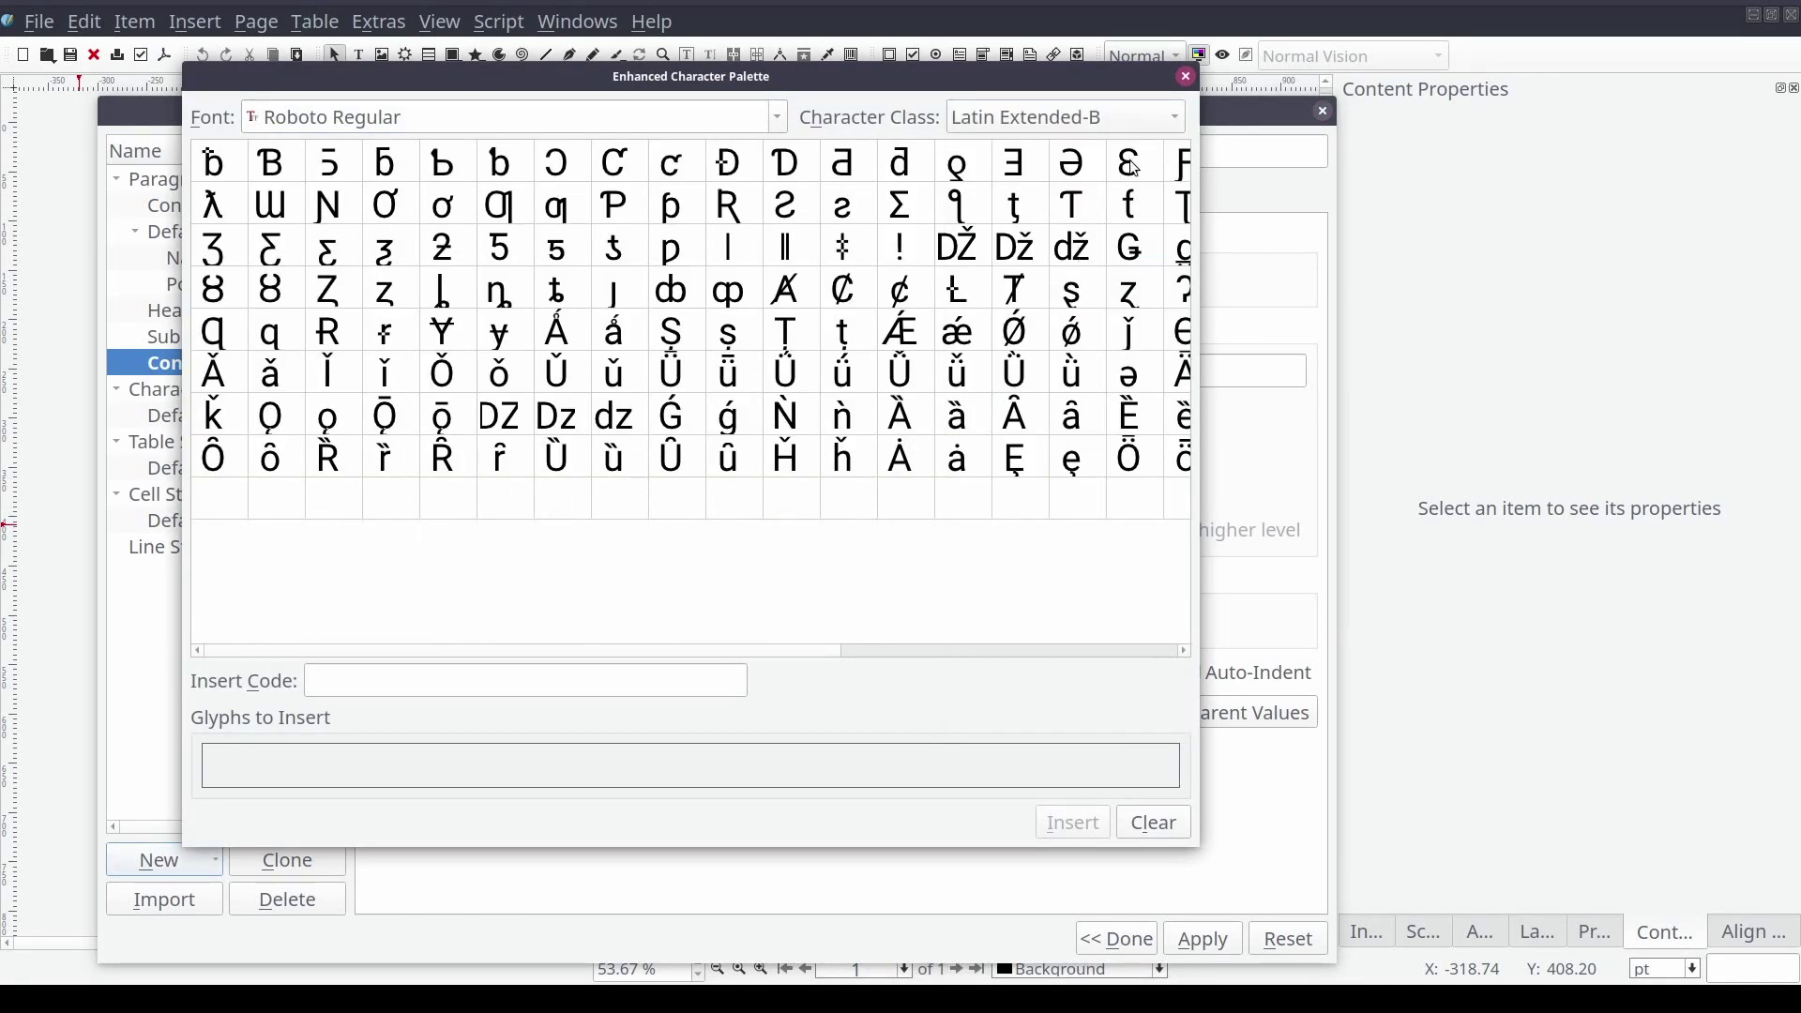
key("Down")
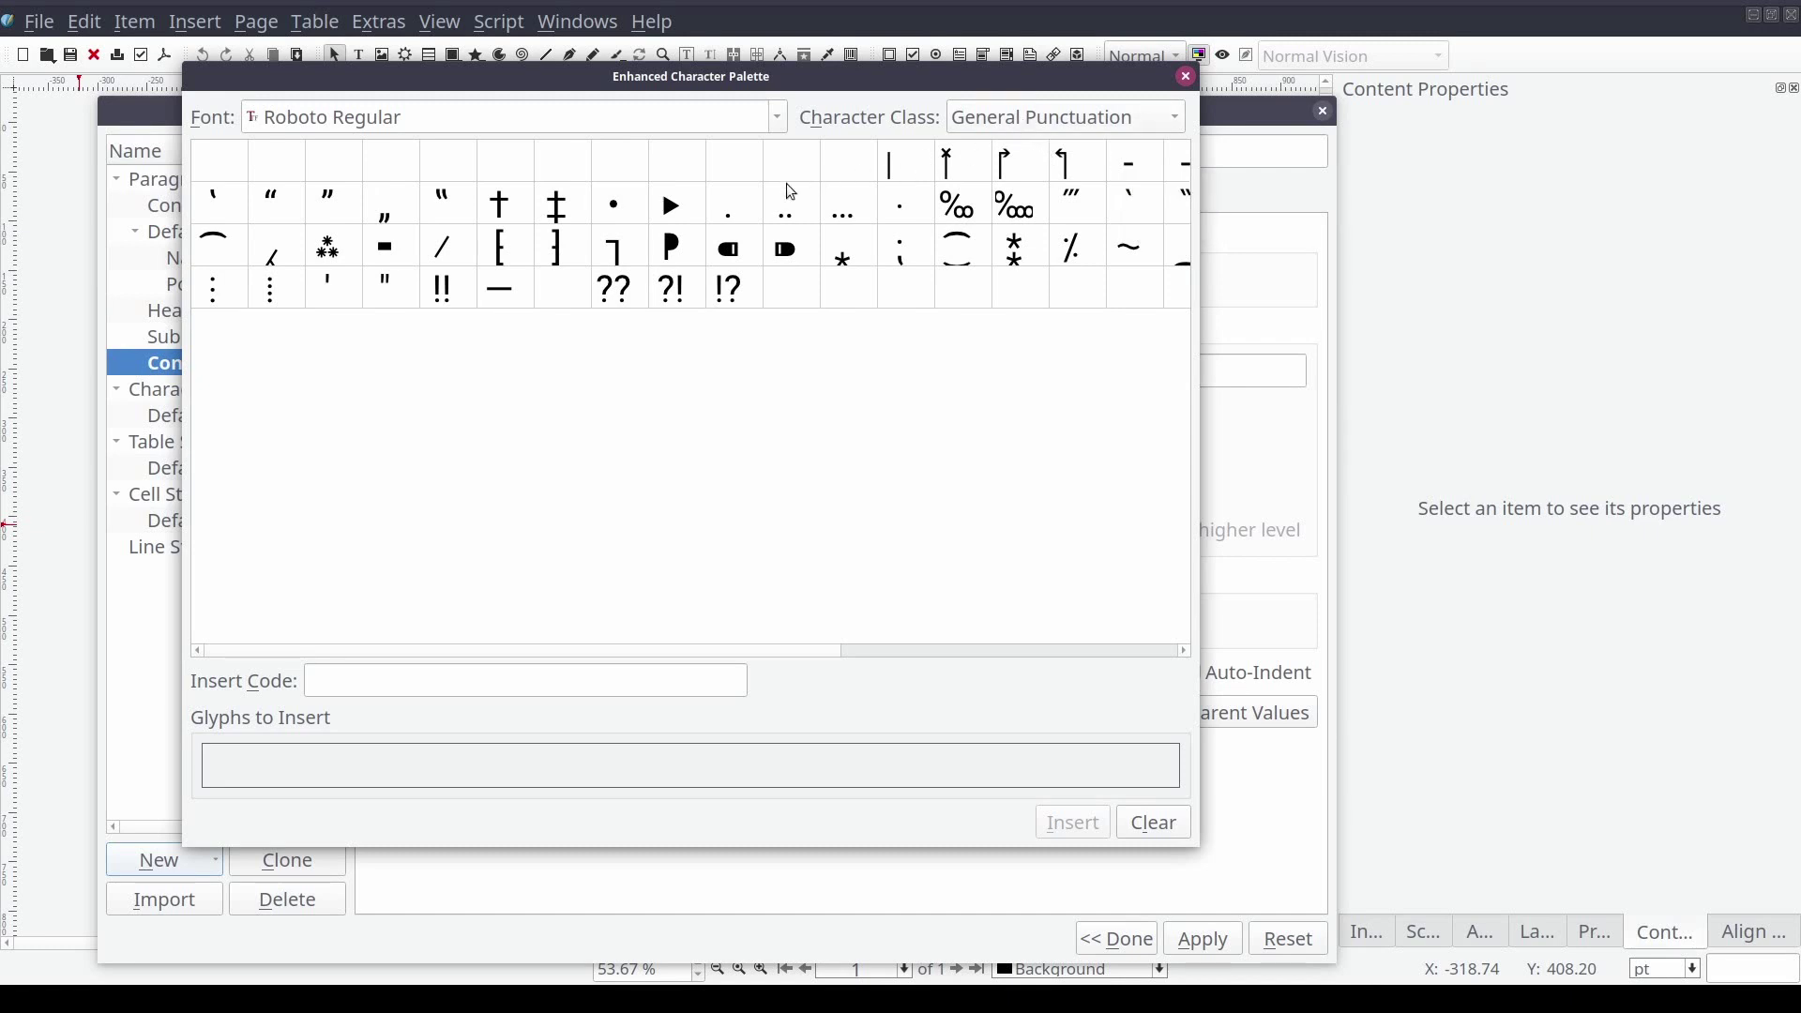
left_click(695, 217)
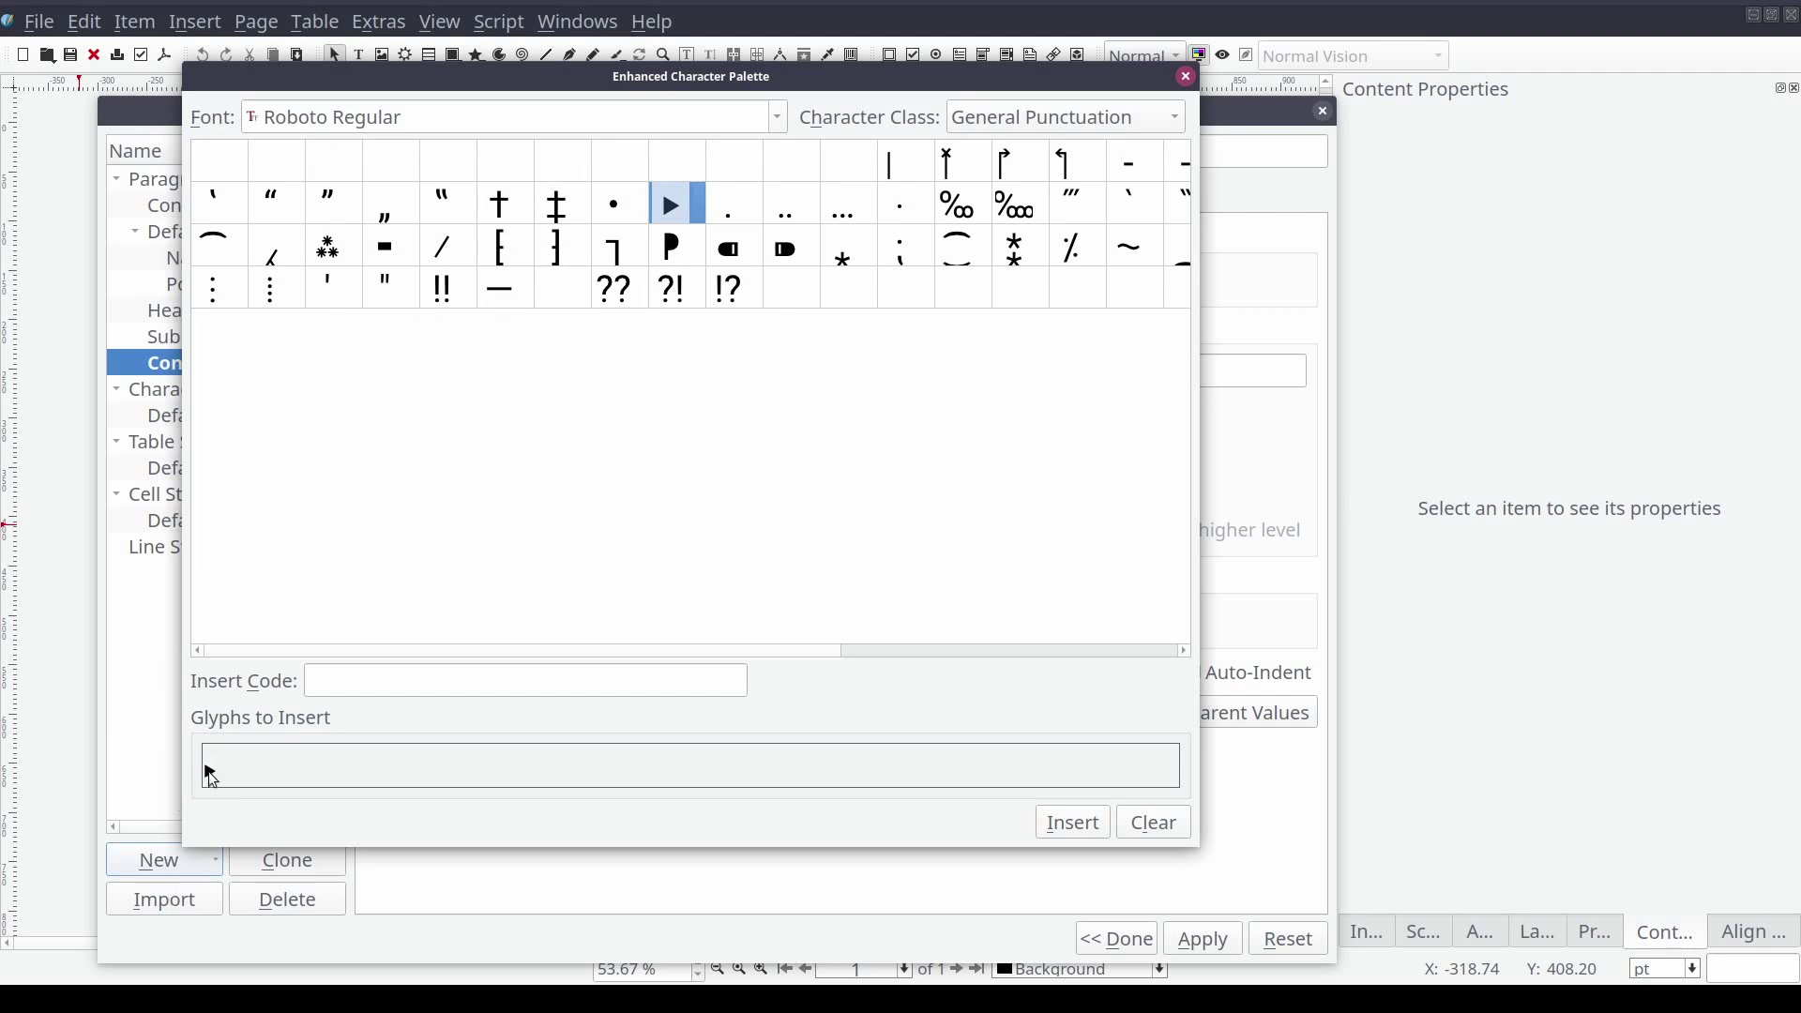
left_click(1089, 824)
left_click(1187, 76)
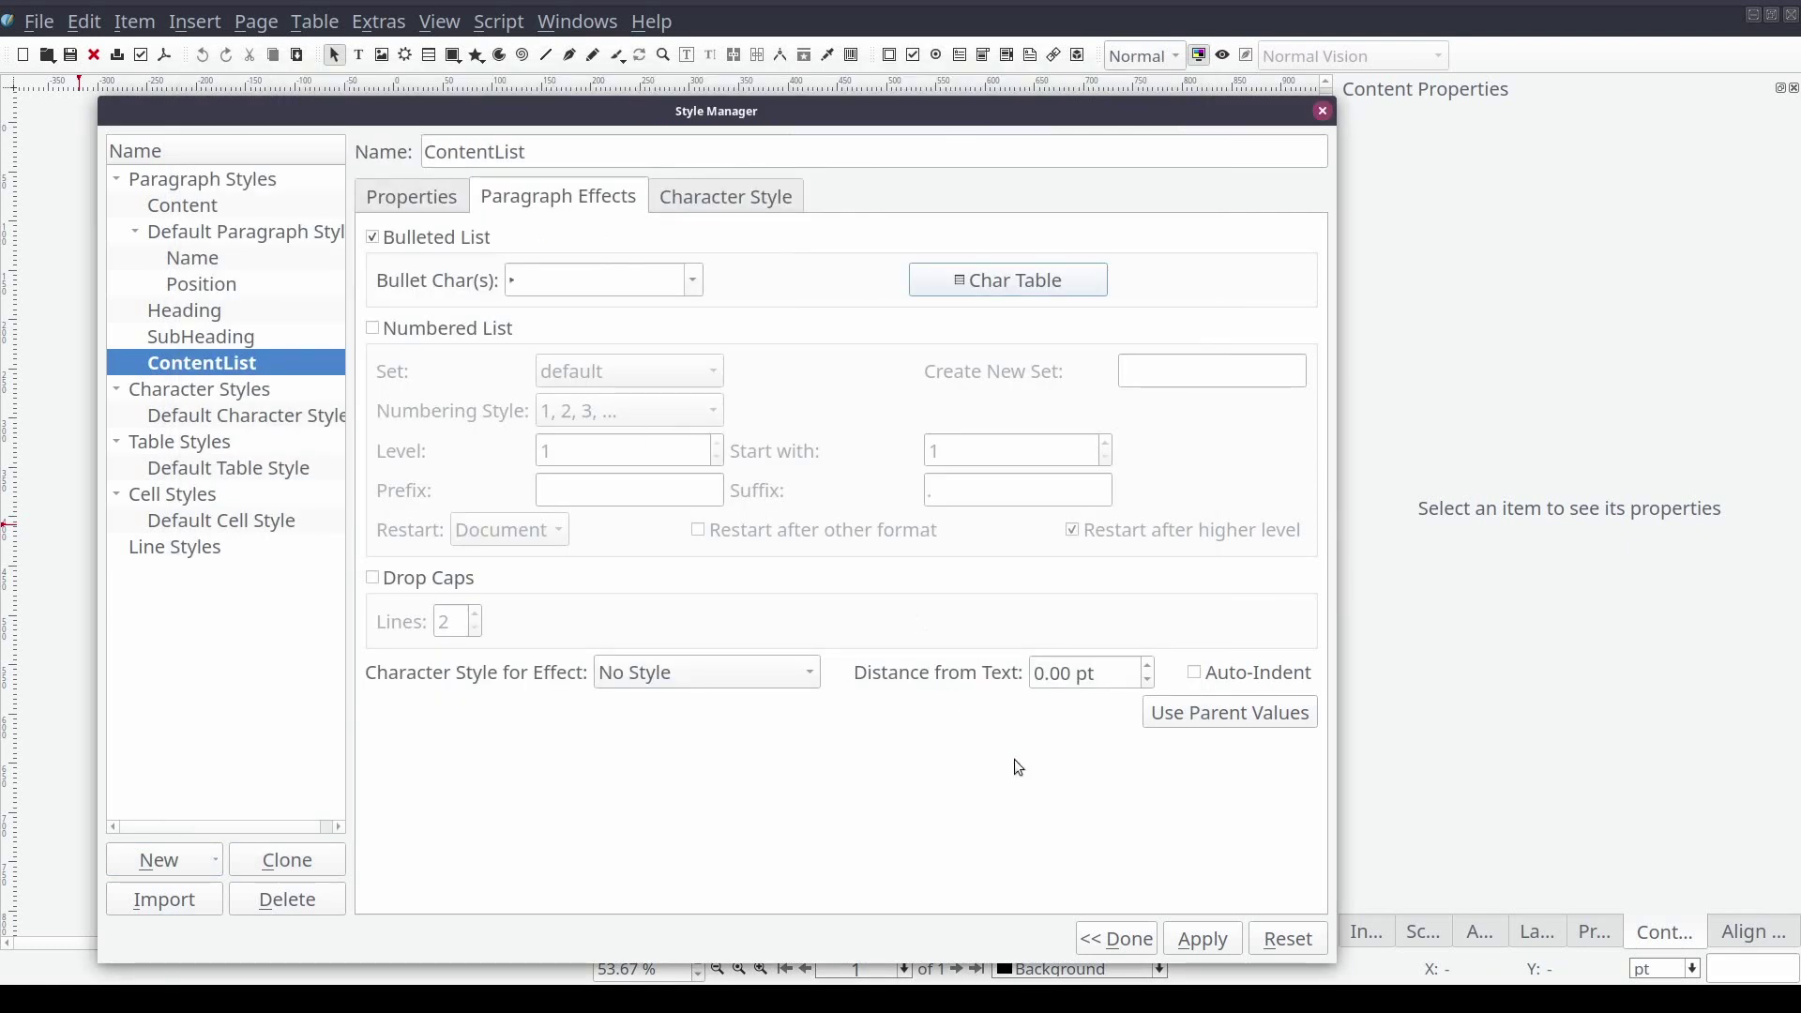
left_click(1201, 939)
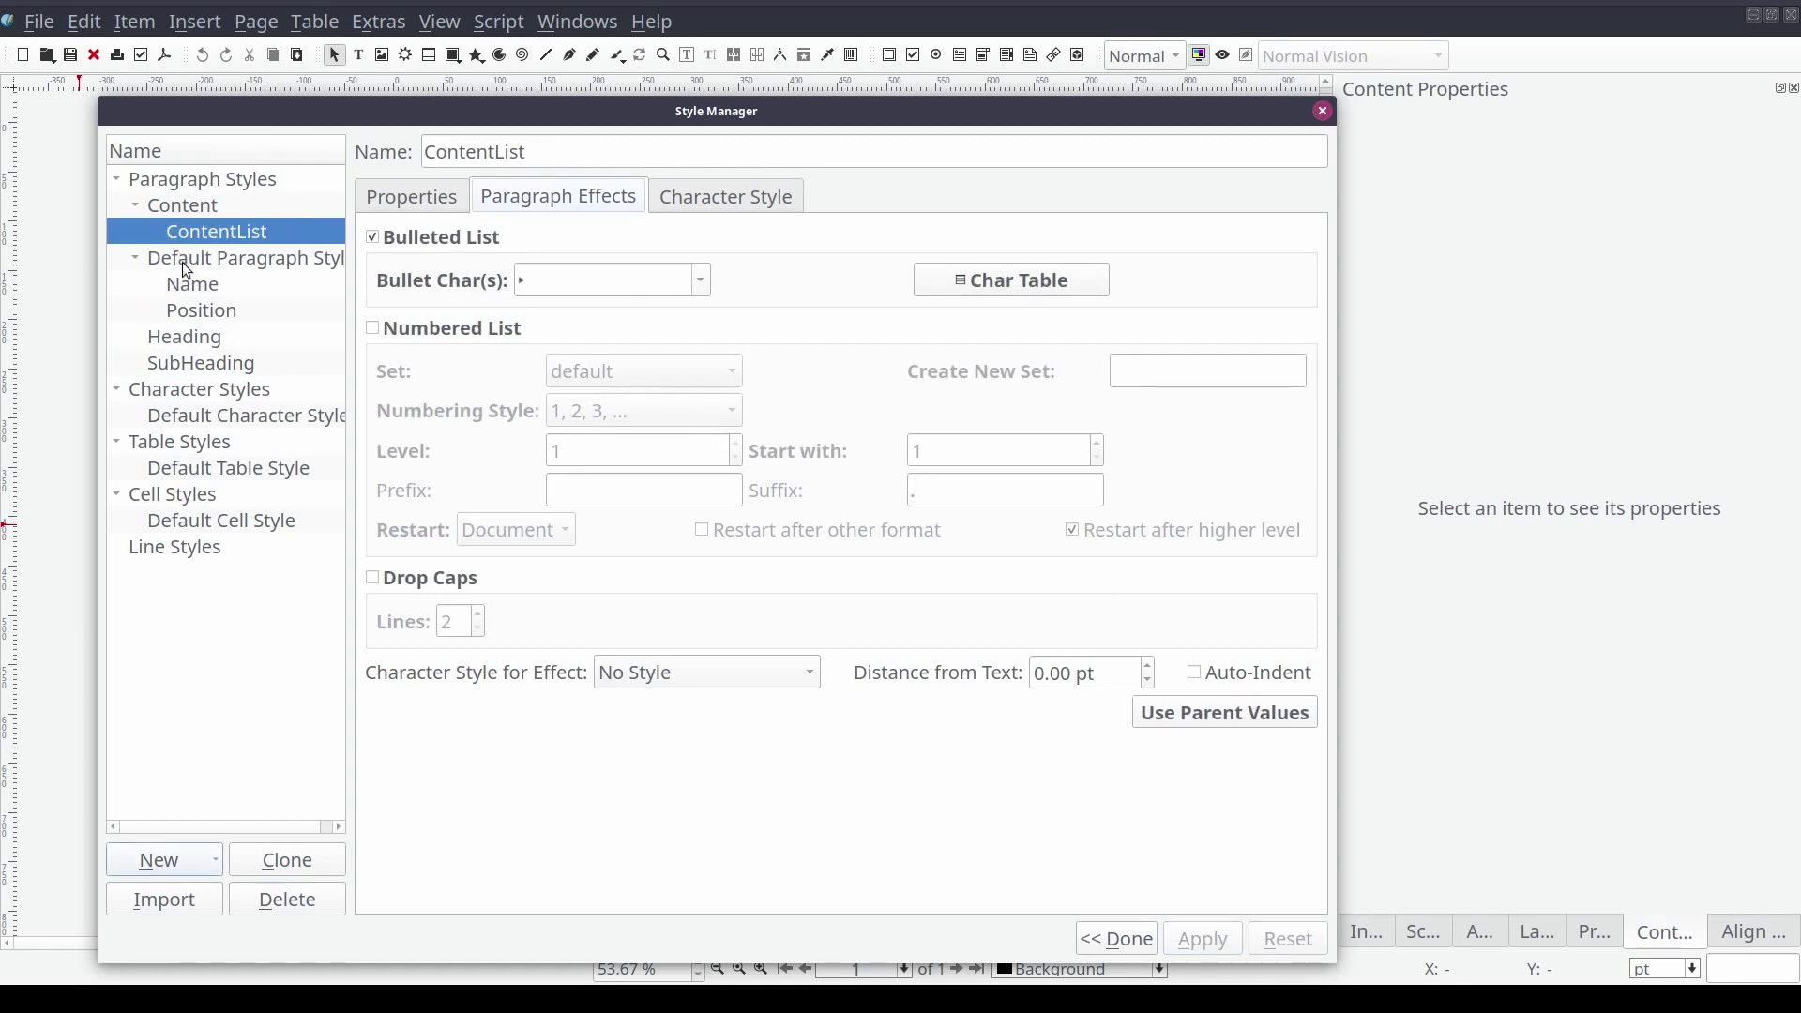
Switch the Content paragraph style to automatic line spacing and finish editing styles
left_click(188, 203)
left_click(426, 201)
left_click(474, 351)
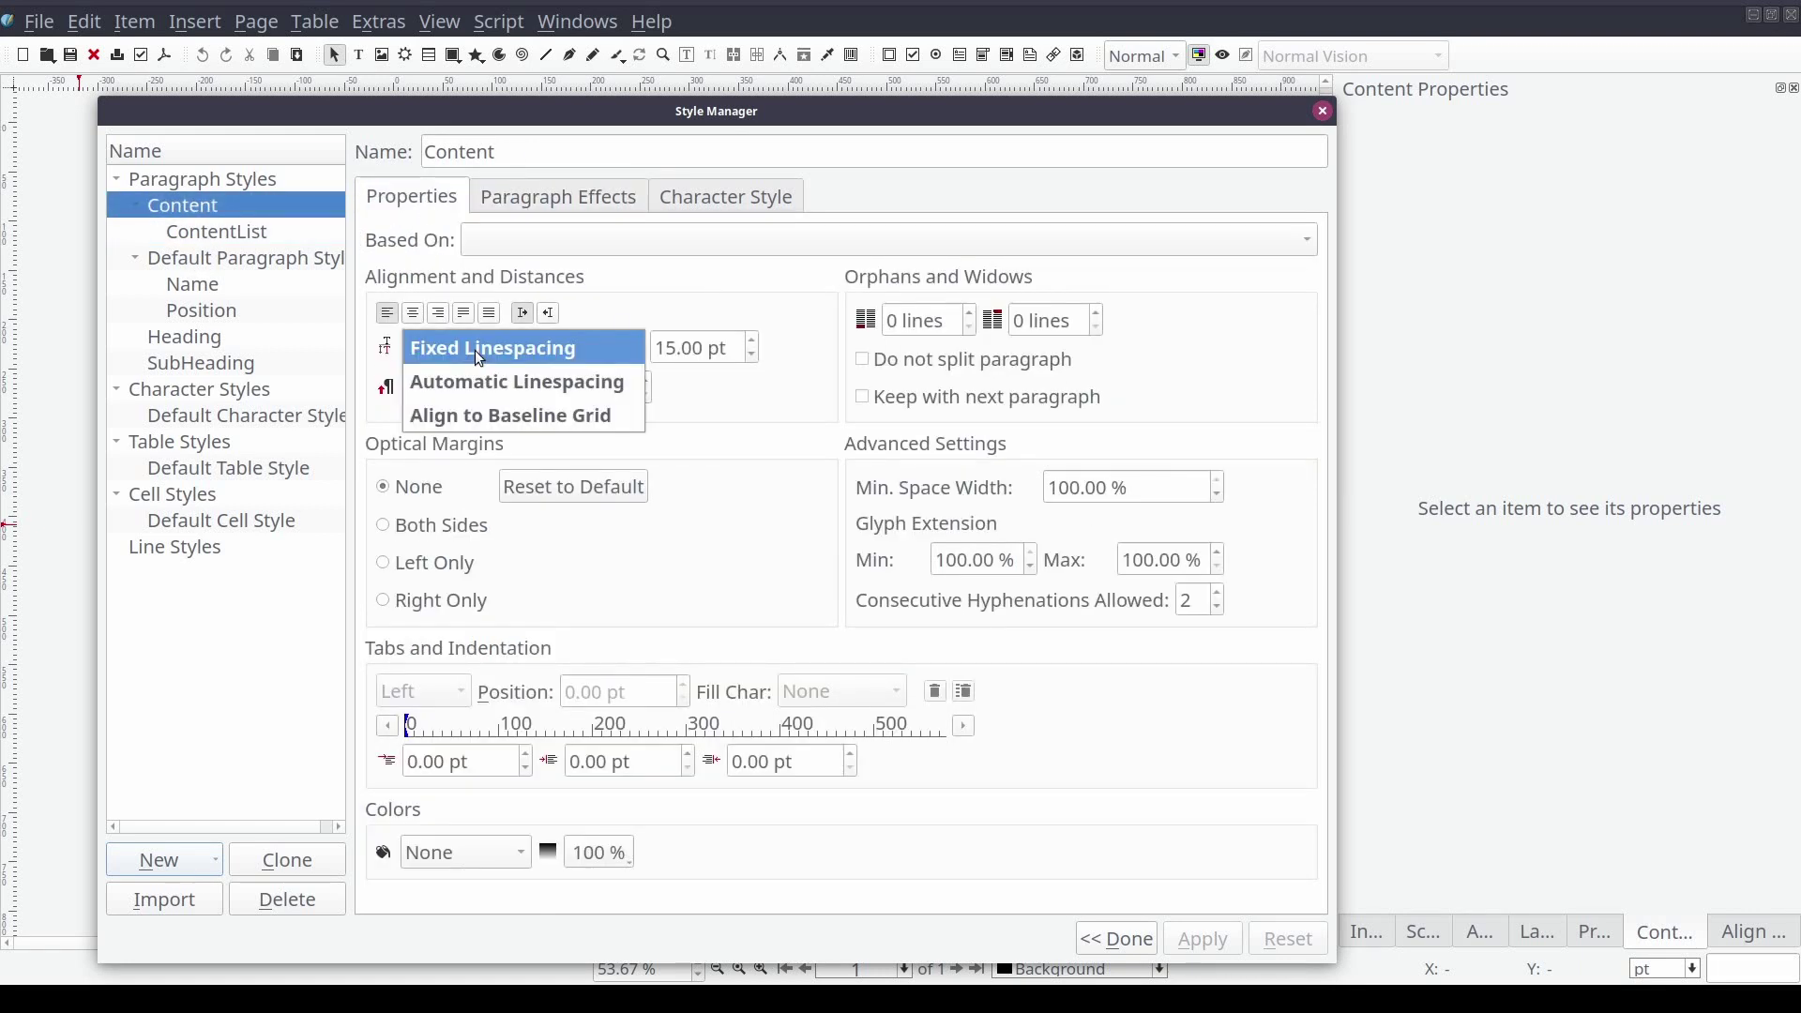
left_click(478, 380)
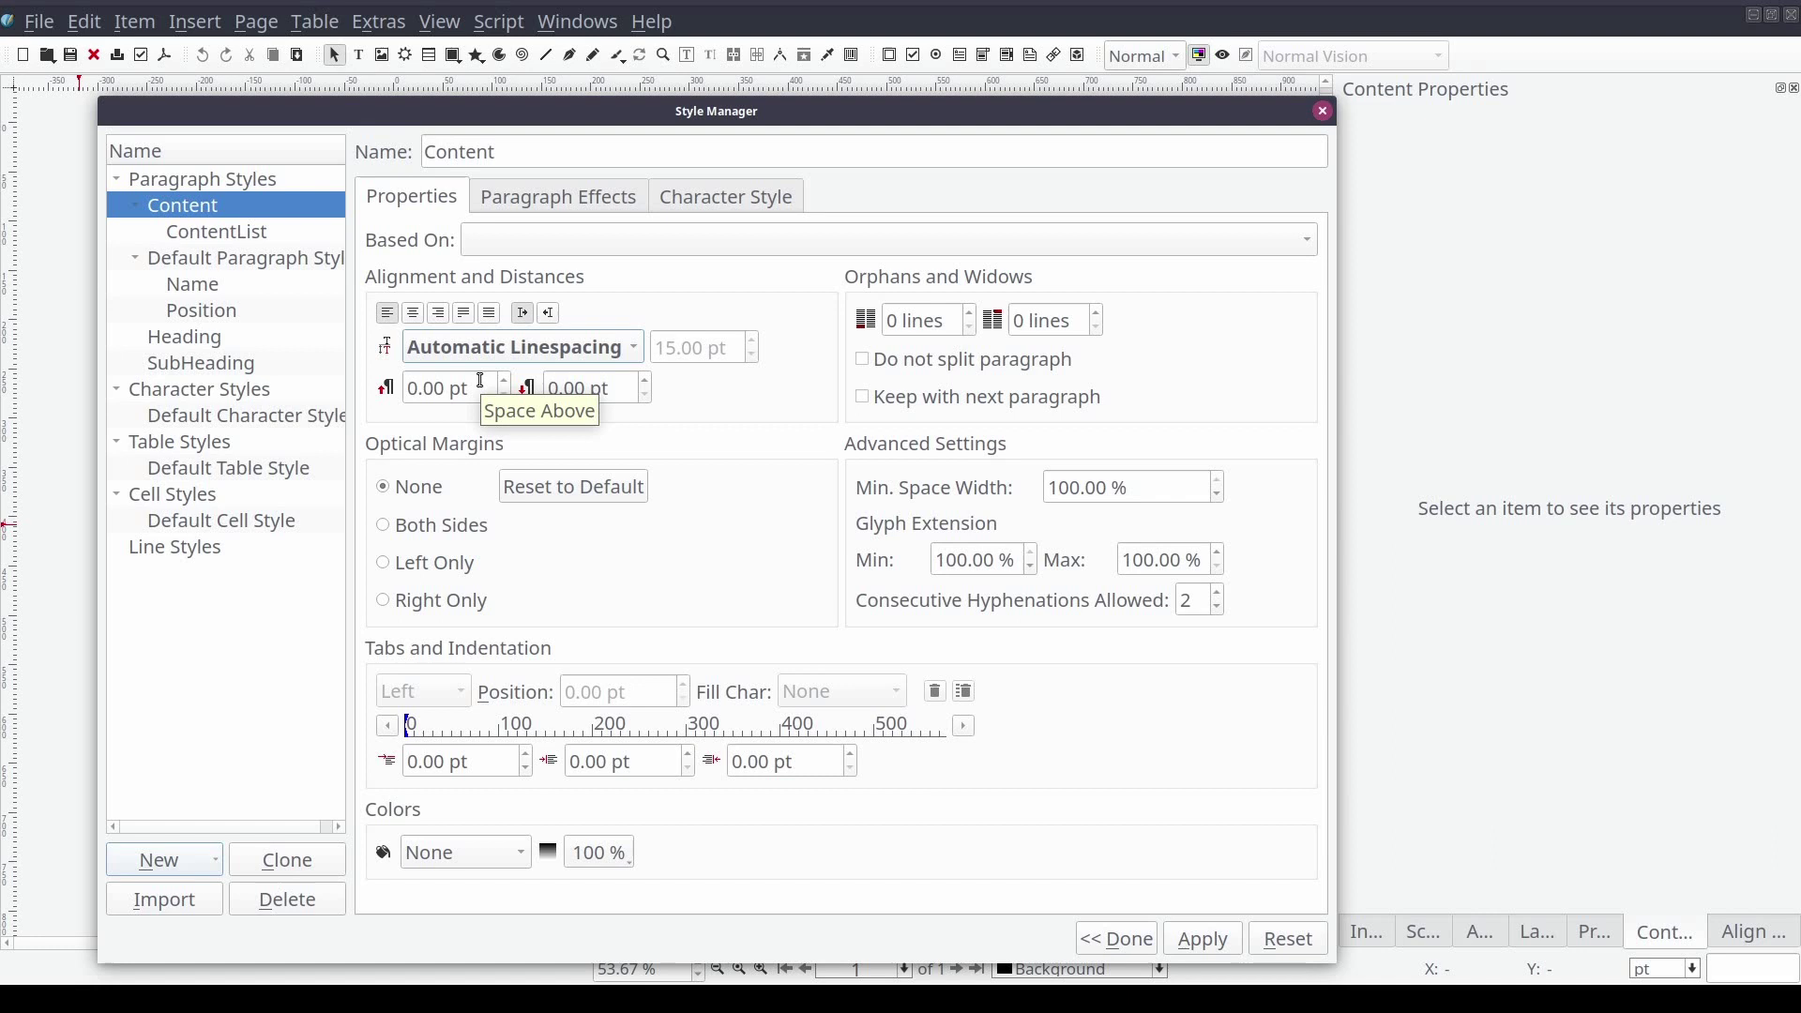
left_click(1200, 940)
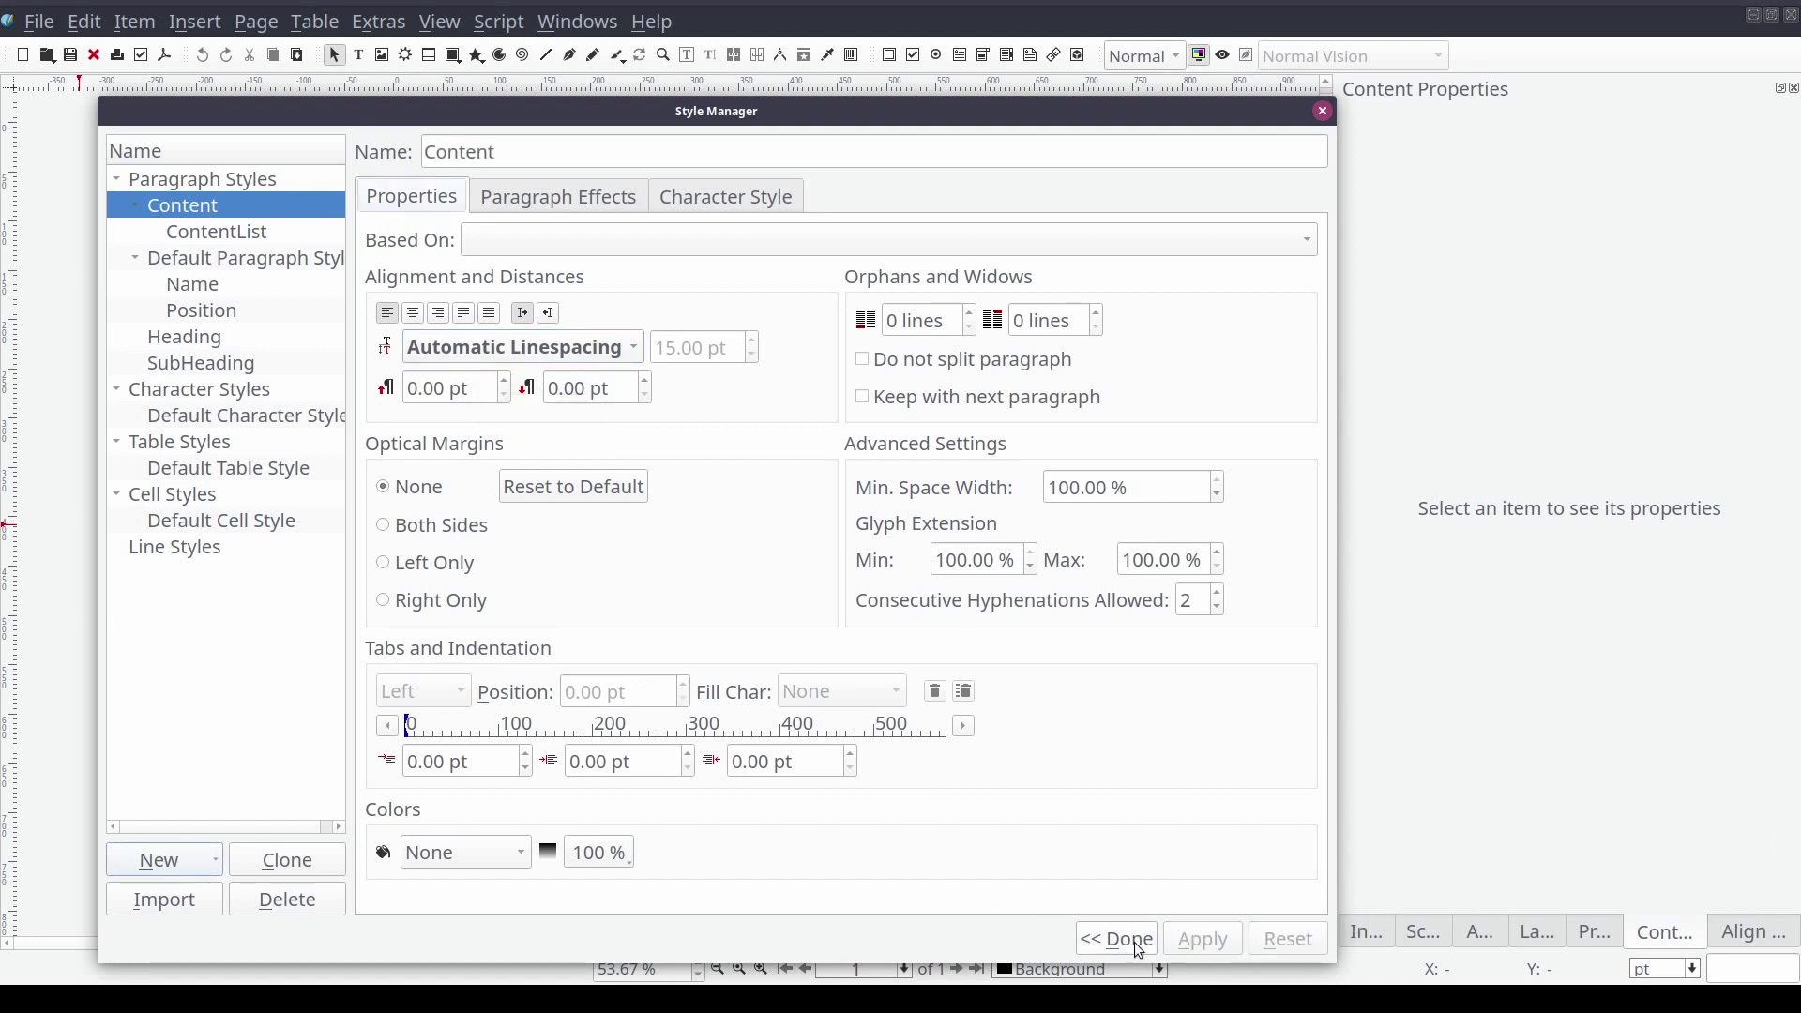
left_click(1134, 941)
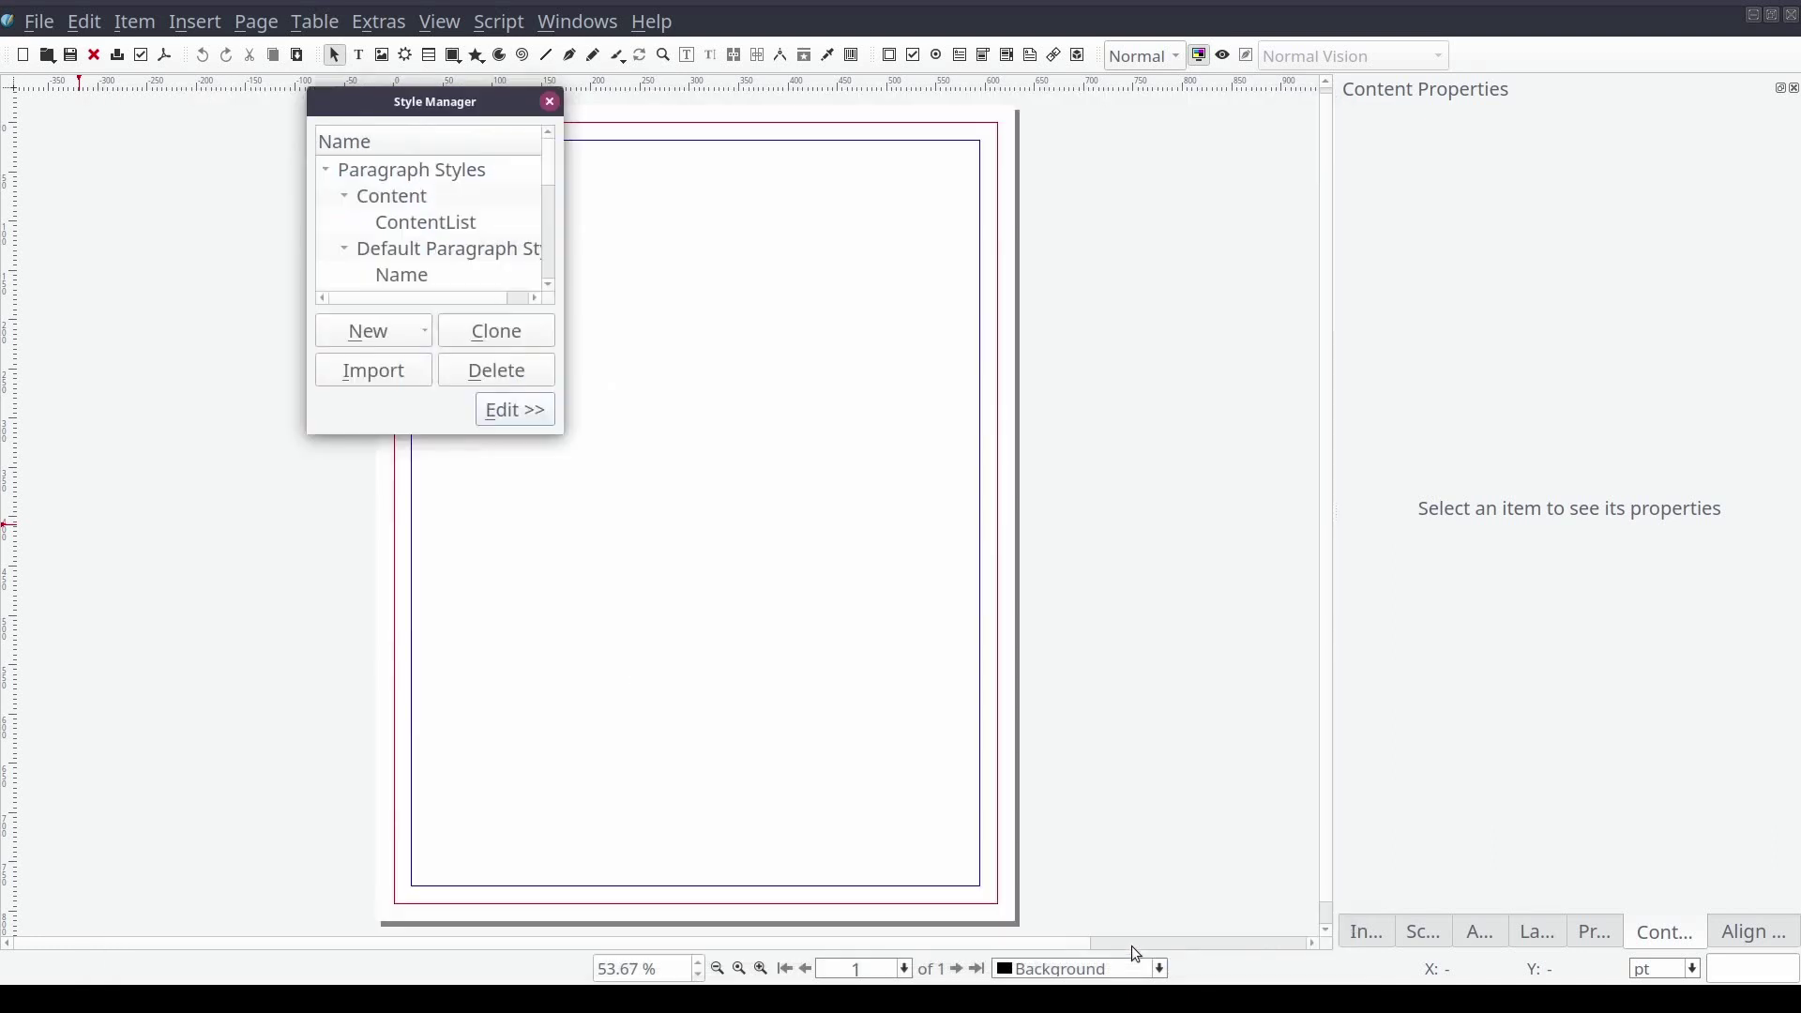
Draw a margin-filling text frame and import the resume text file into it with Get Text
left_click(550, 102)
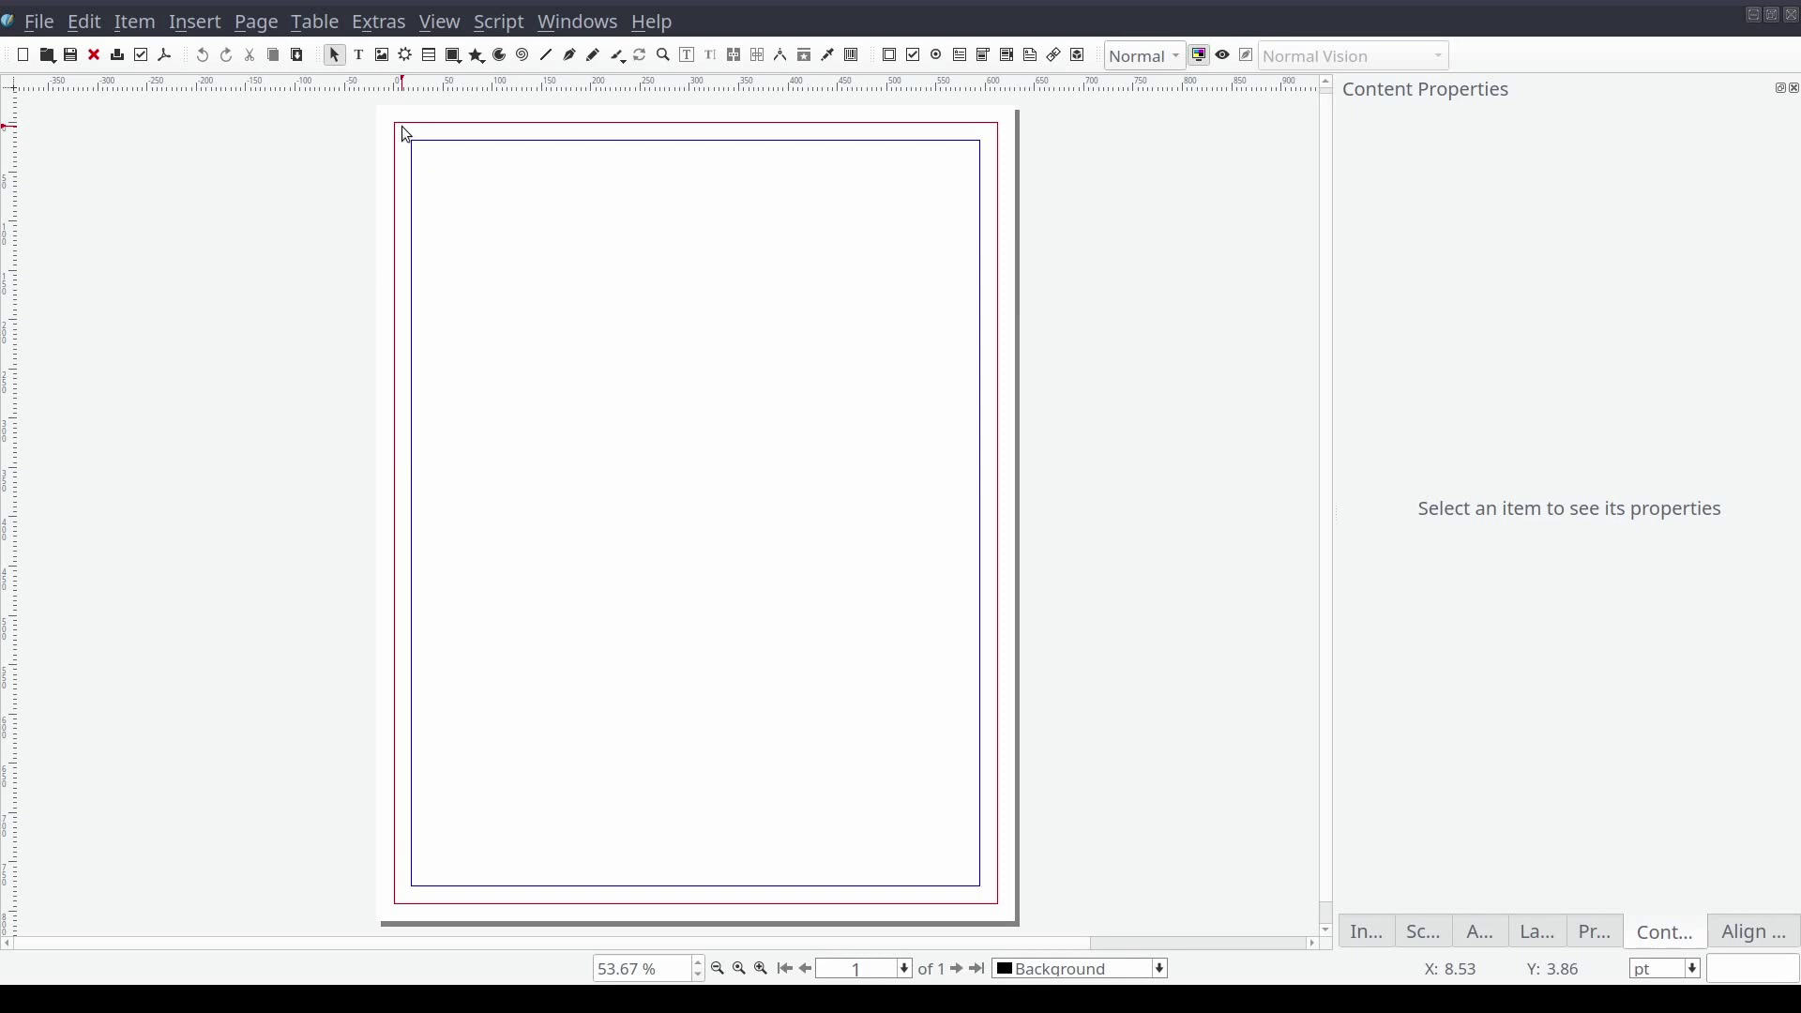
key("t")
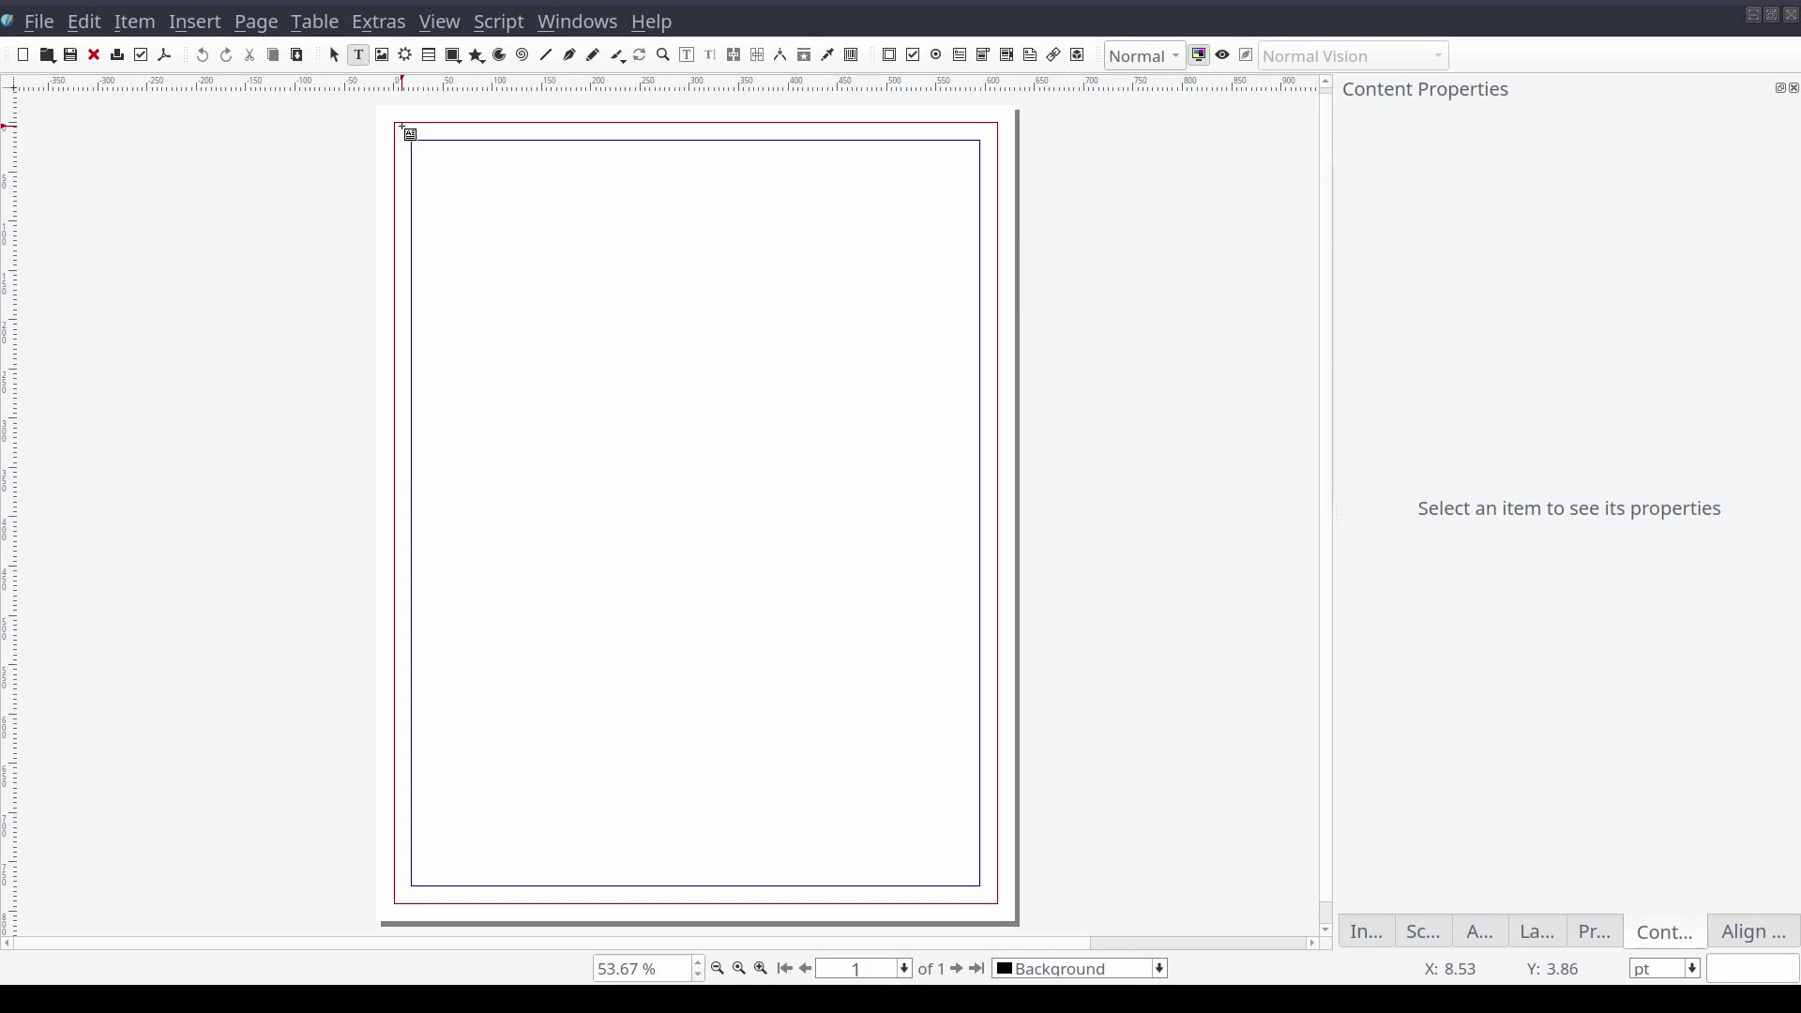
double_click(445, 173)
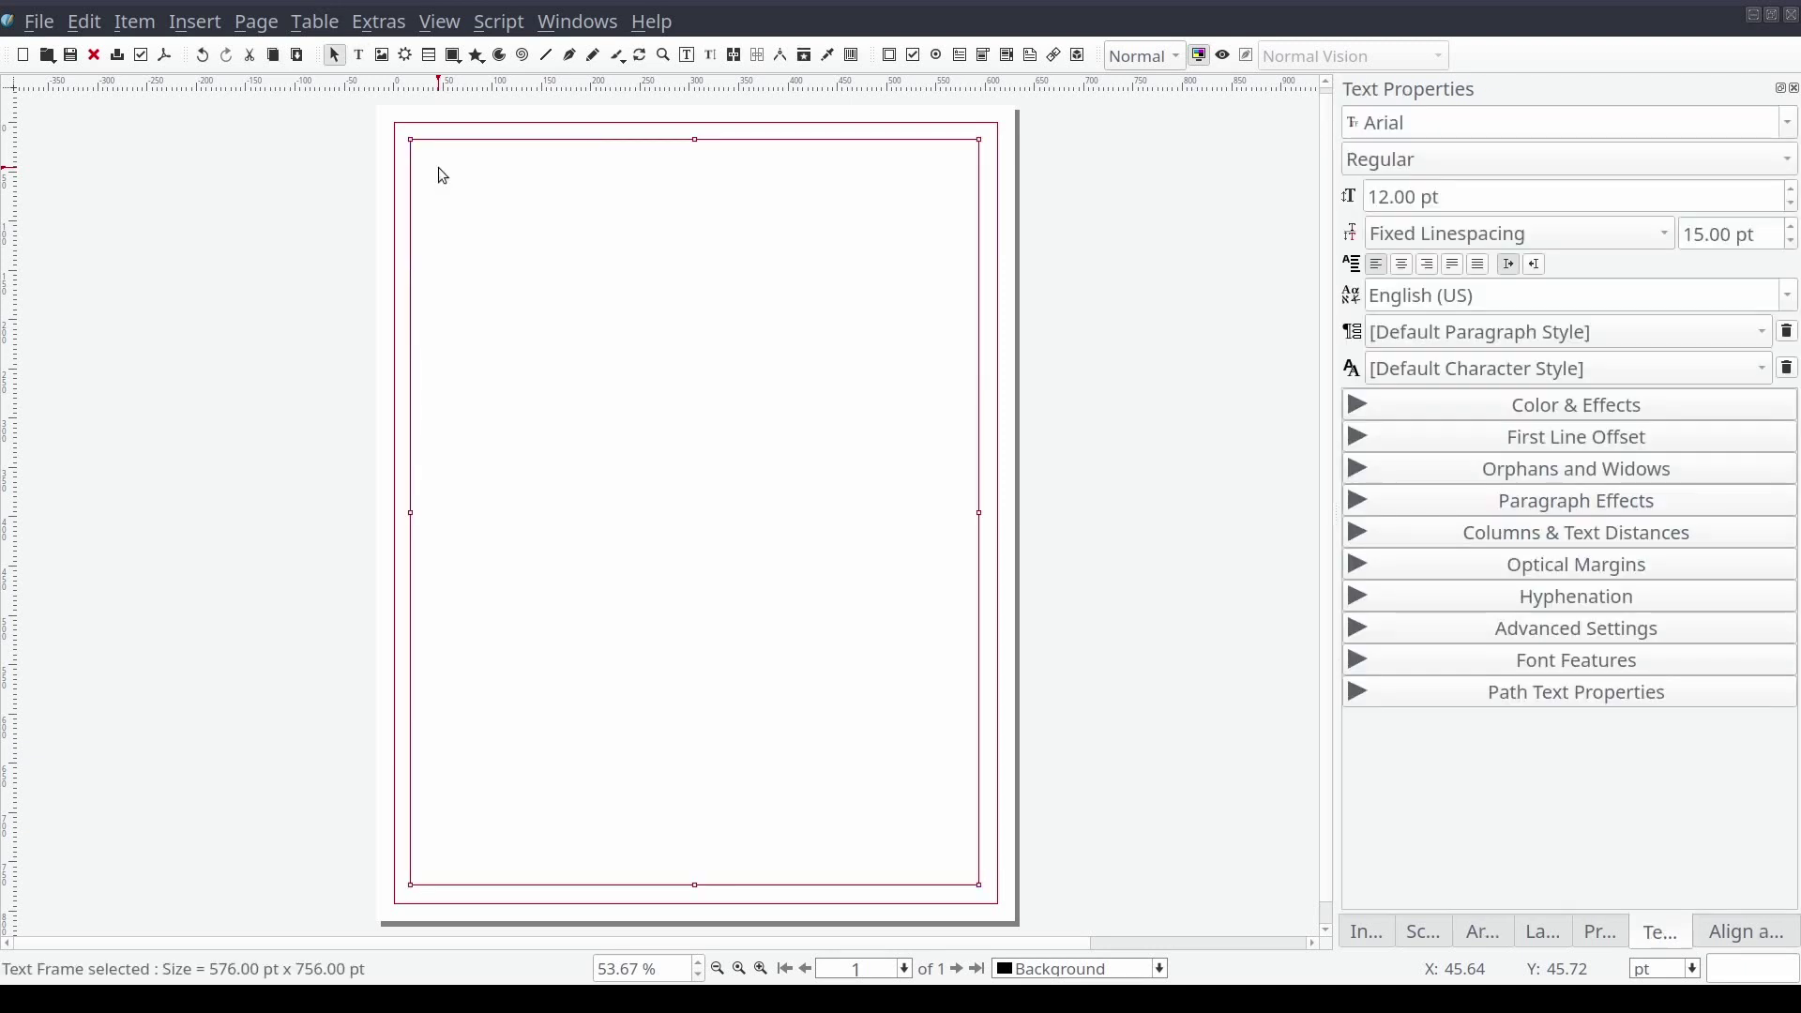
right_click(560, 196)
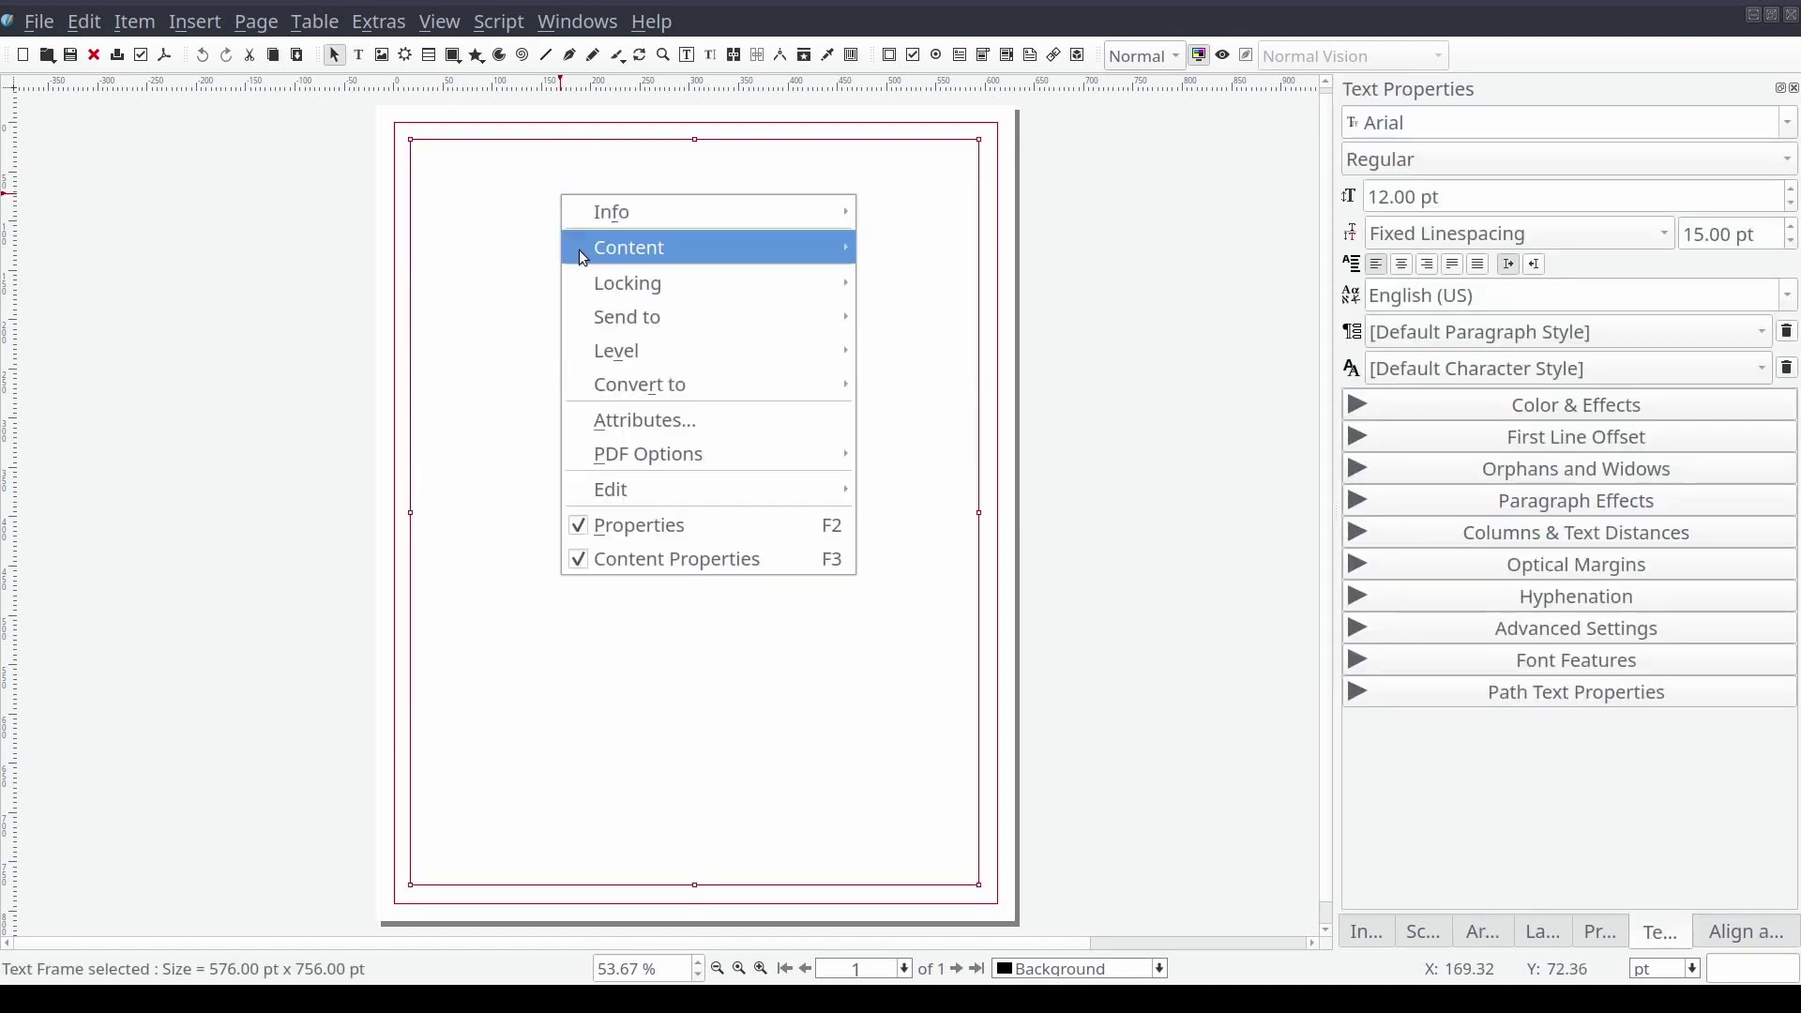
mouse_move(604, 257)
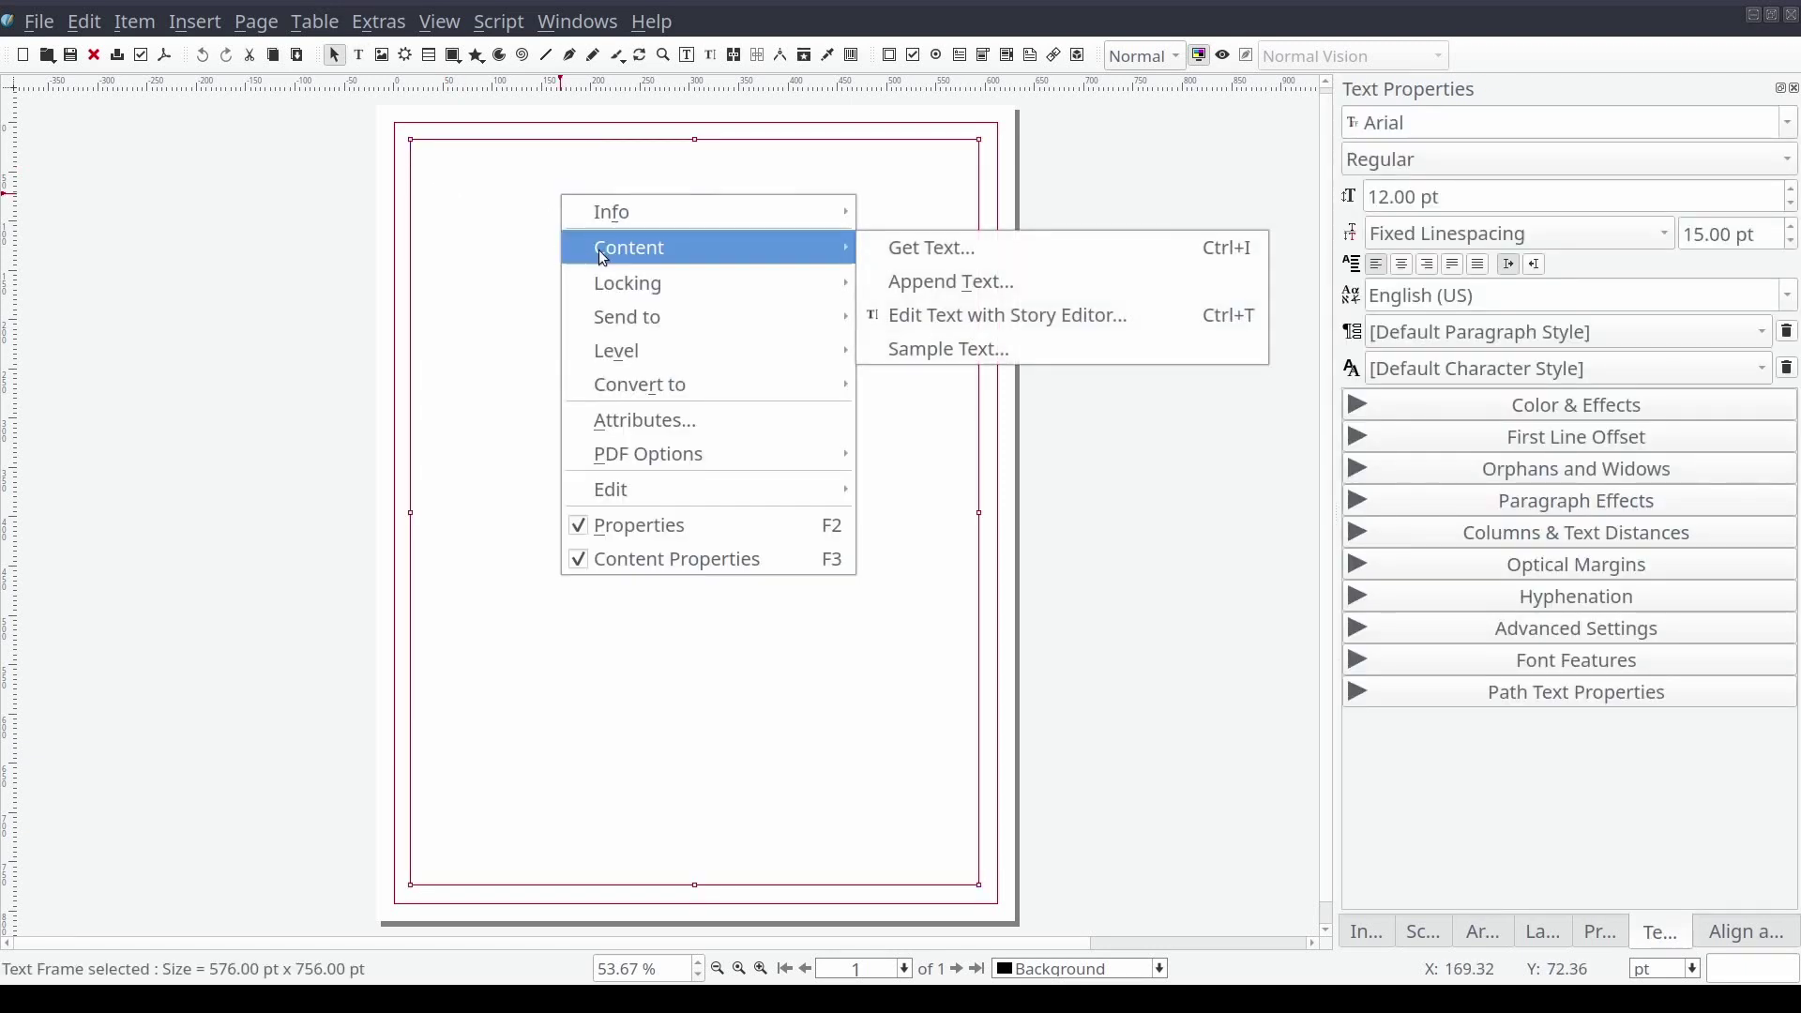
left_click(1001, 249)
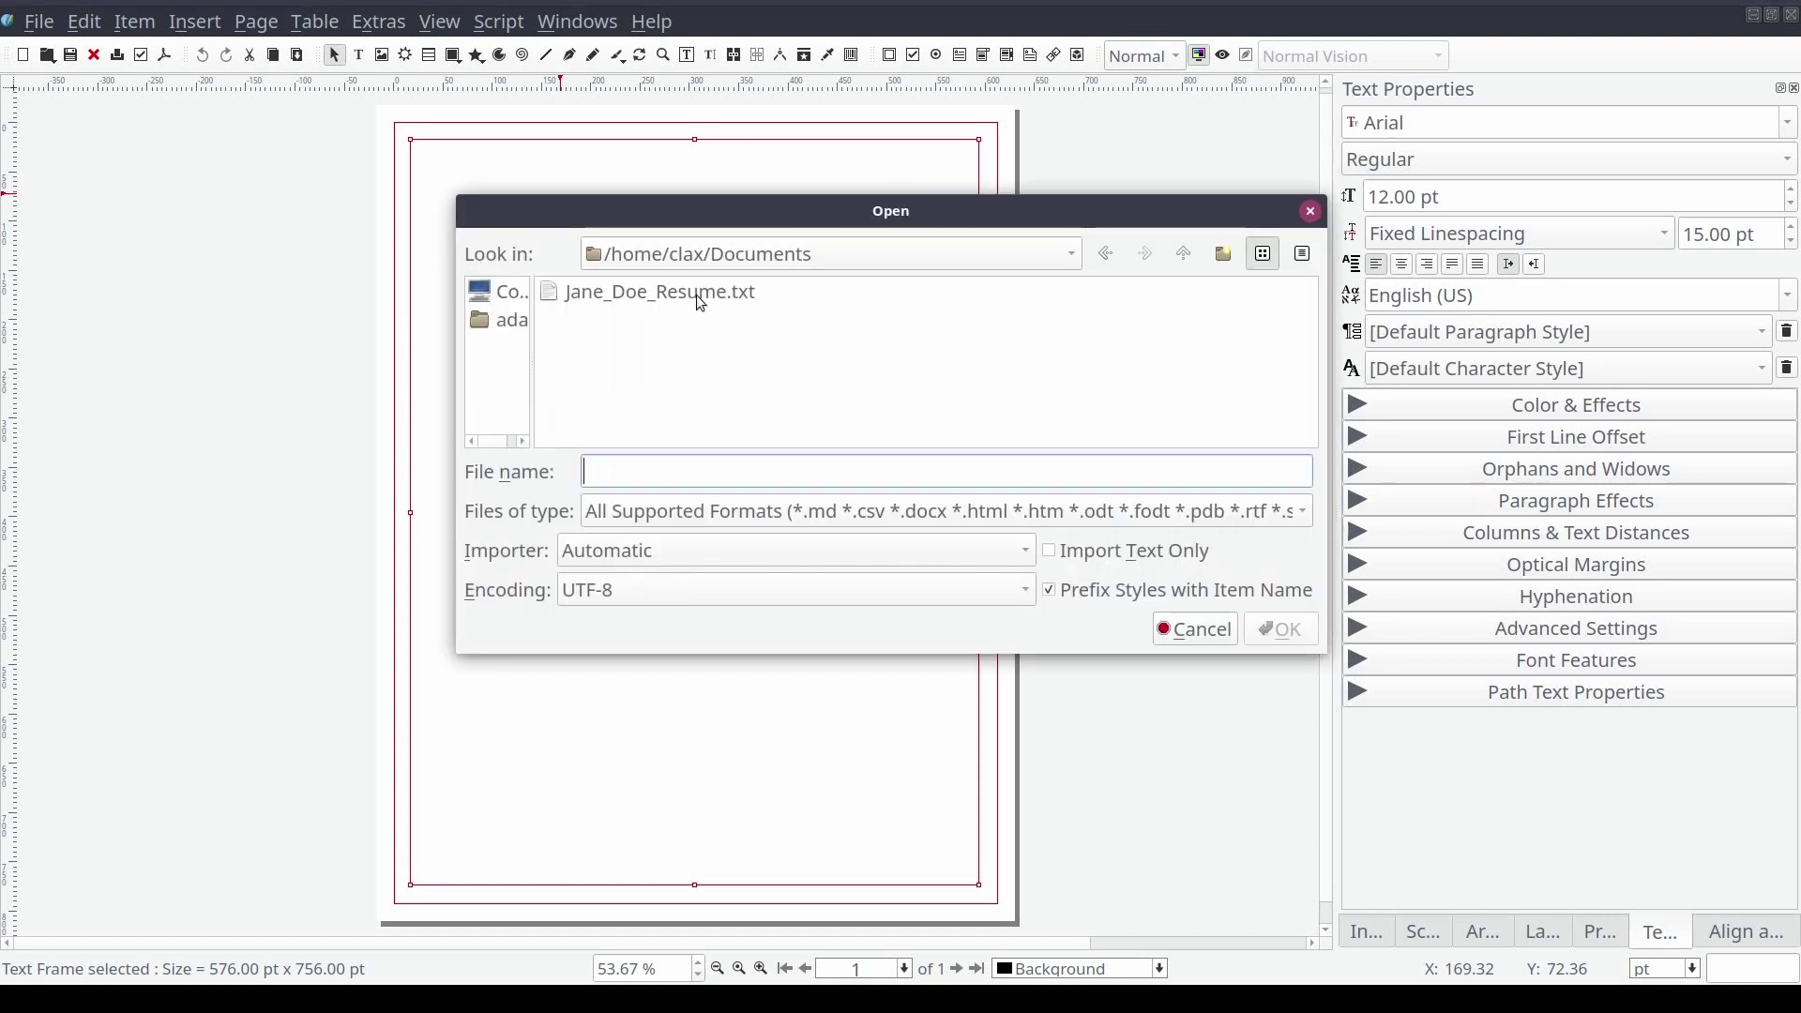
left_click(696, 294)
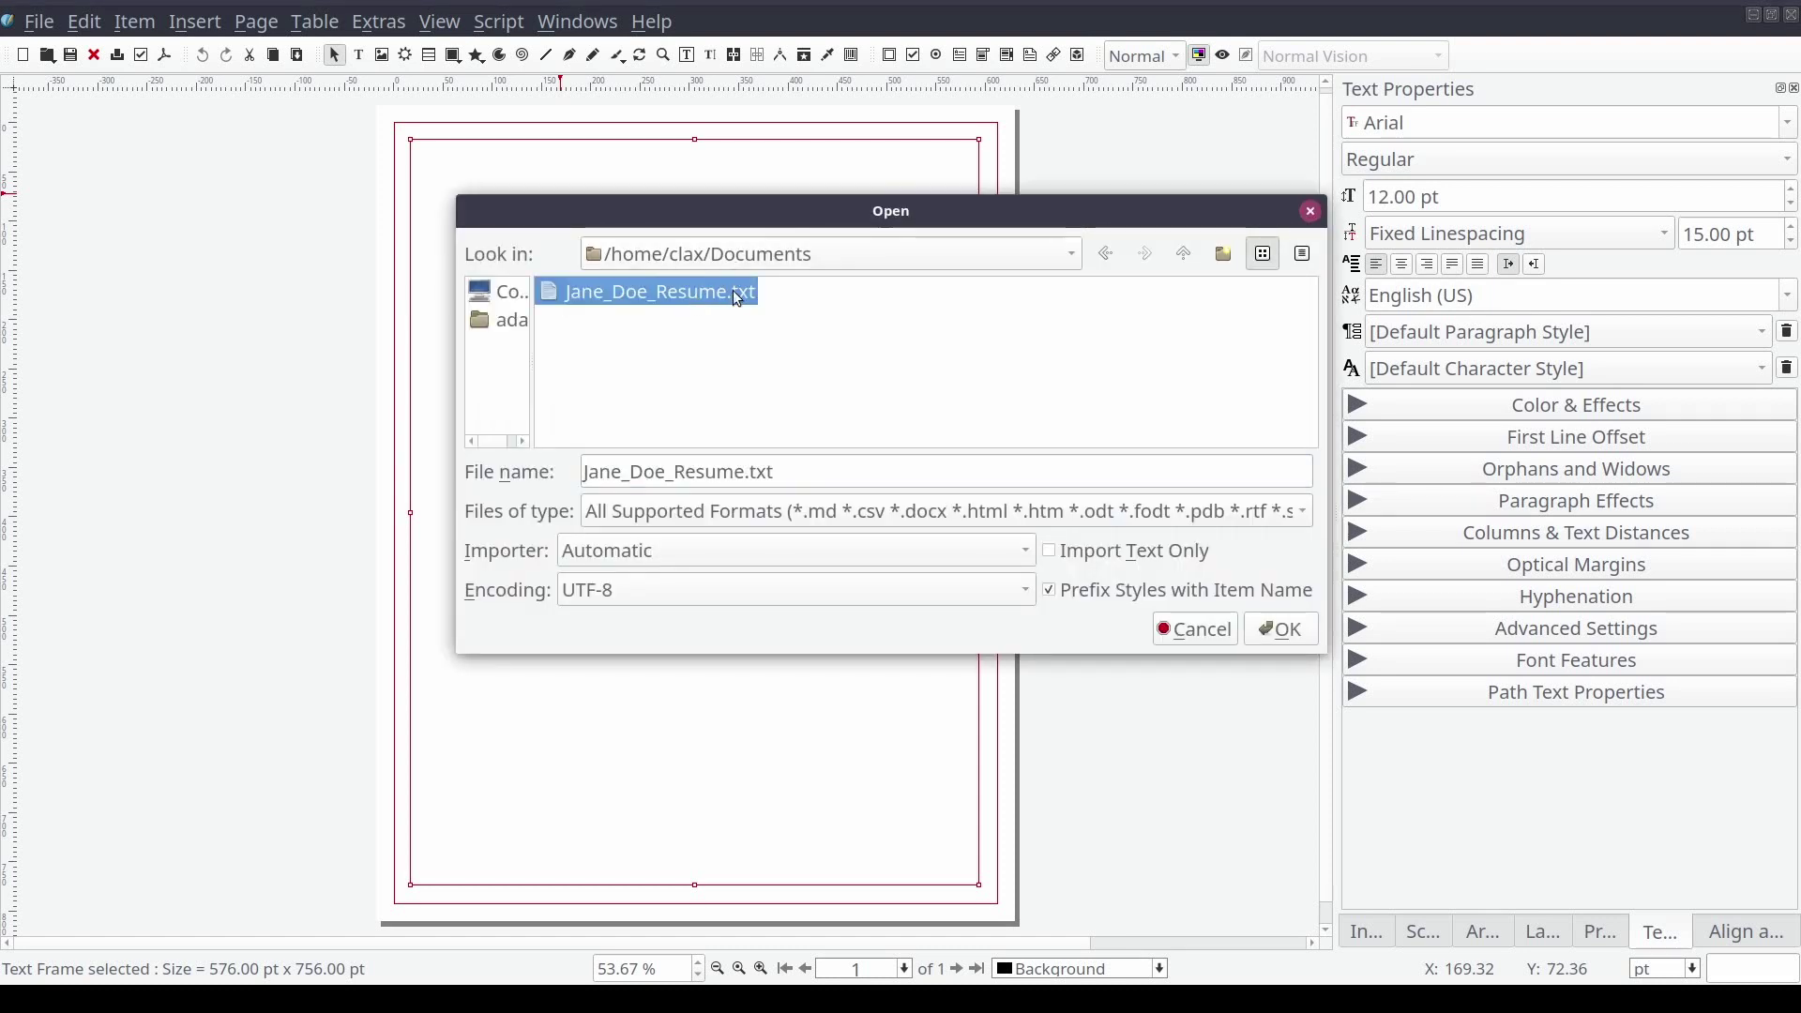
left_click(1262, 642)
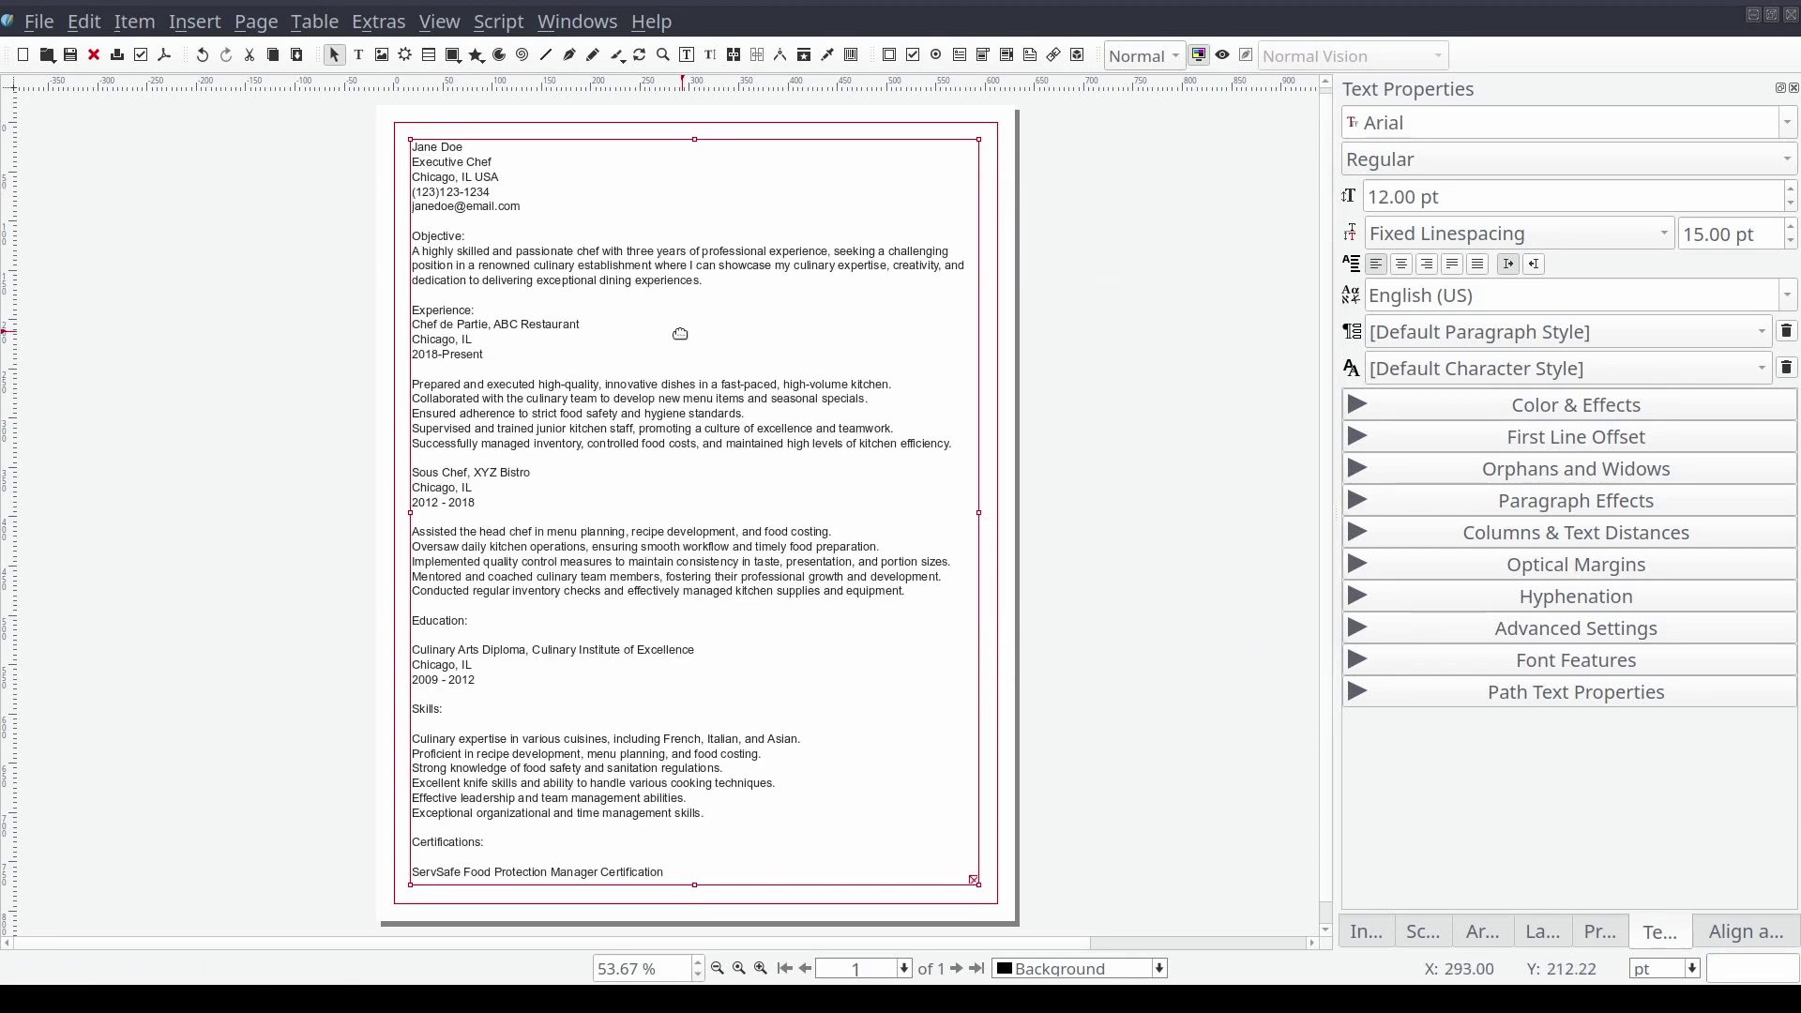
Move the text frame beside the page and lengthen it to reveal the last certifications
left_click_drag(497, 280, 1088, 272)
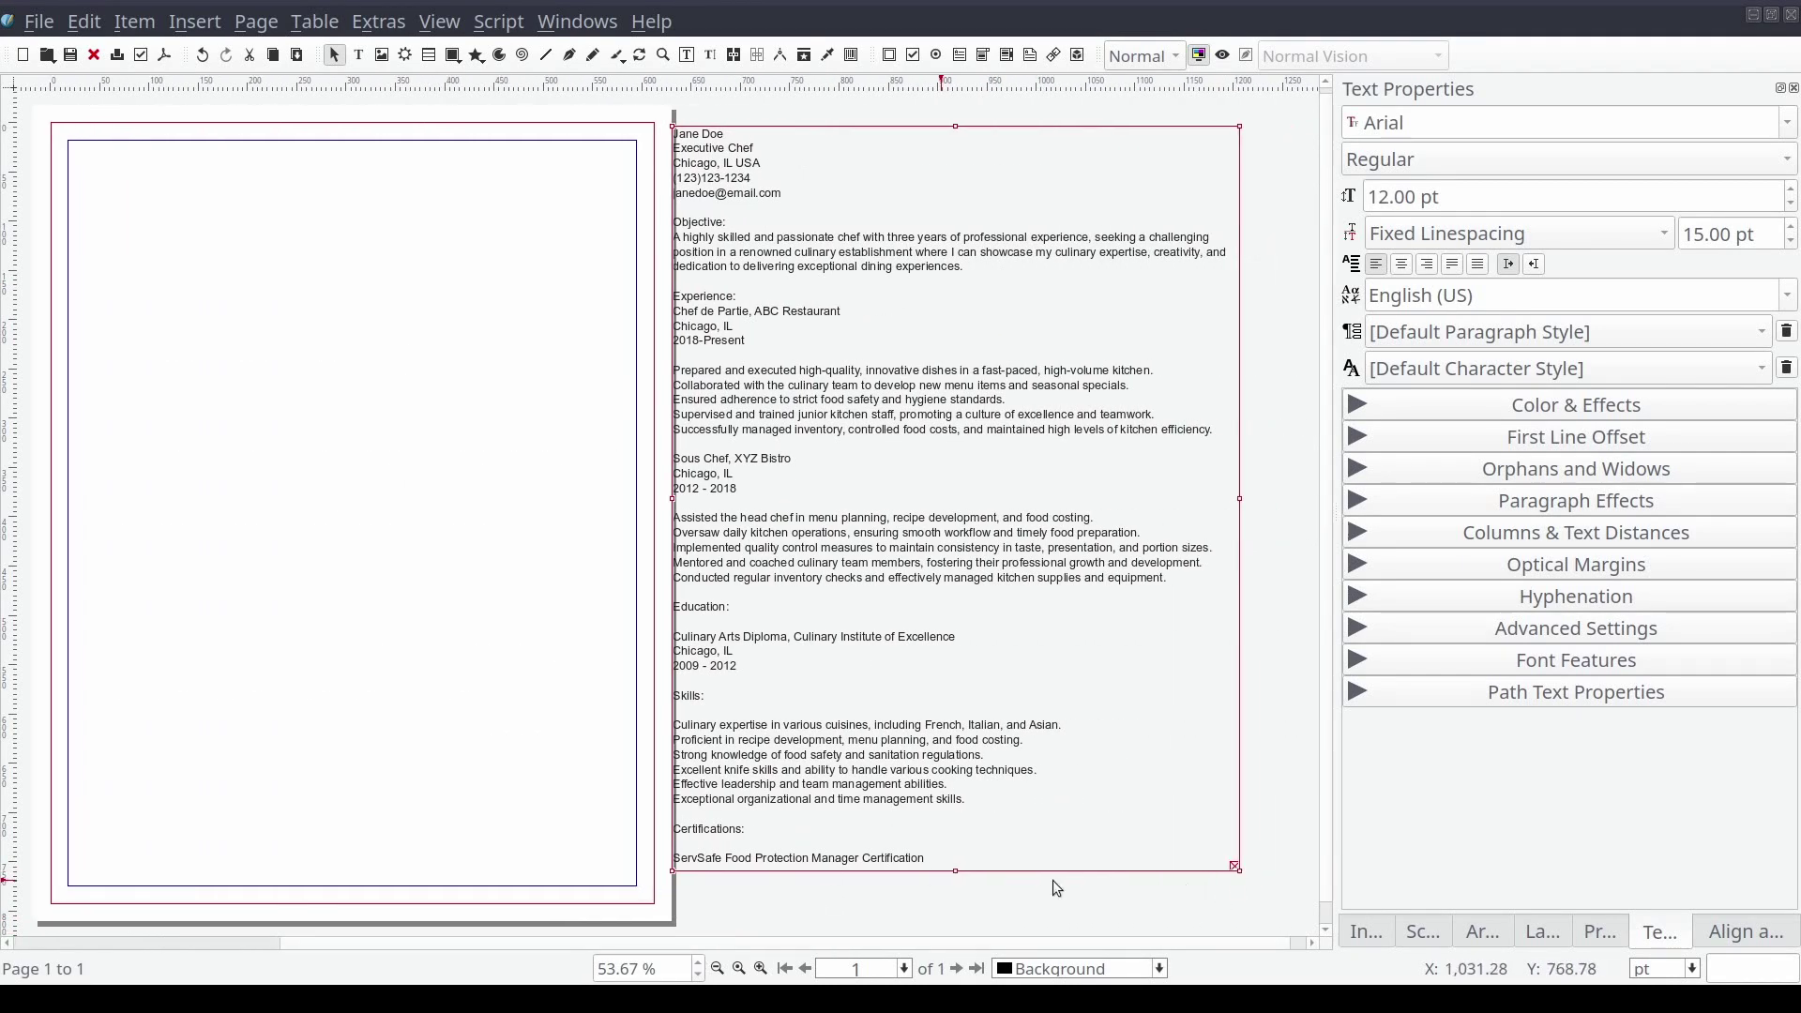
left_click_drag(956, 872, 957, 915)
left_click(904, 800)
left_click_drag(903, 799, 916, 800)
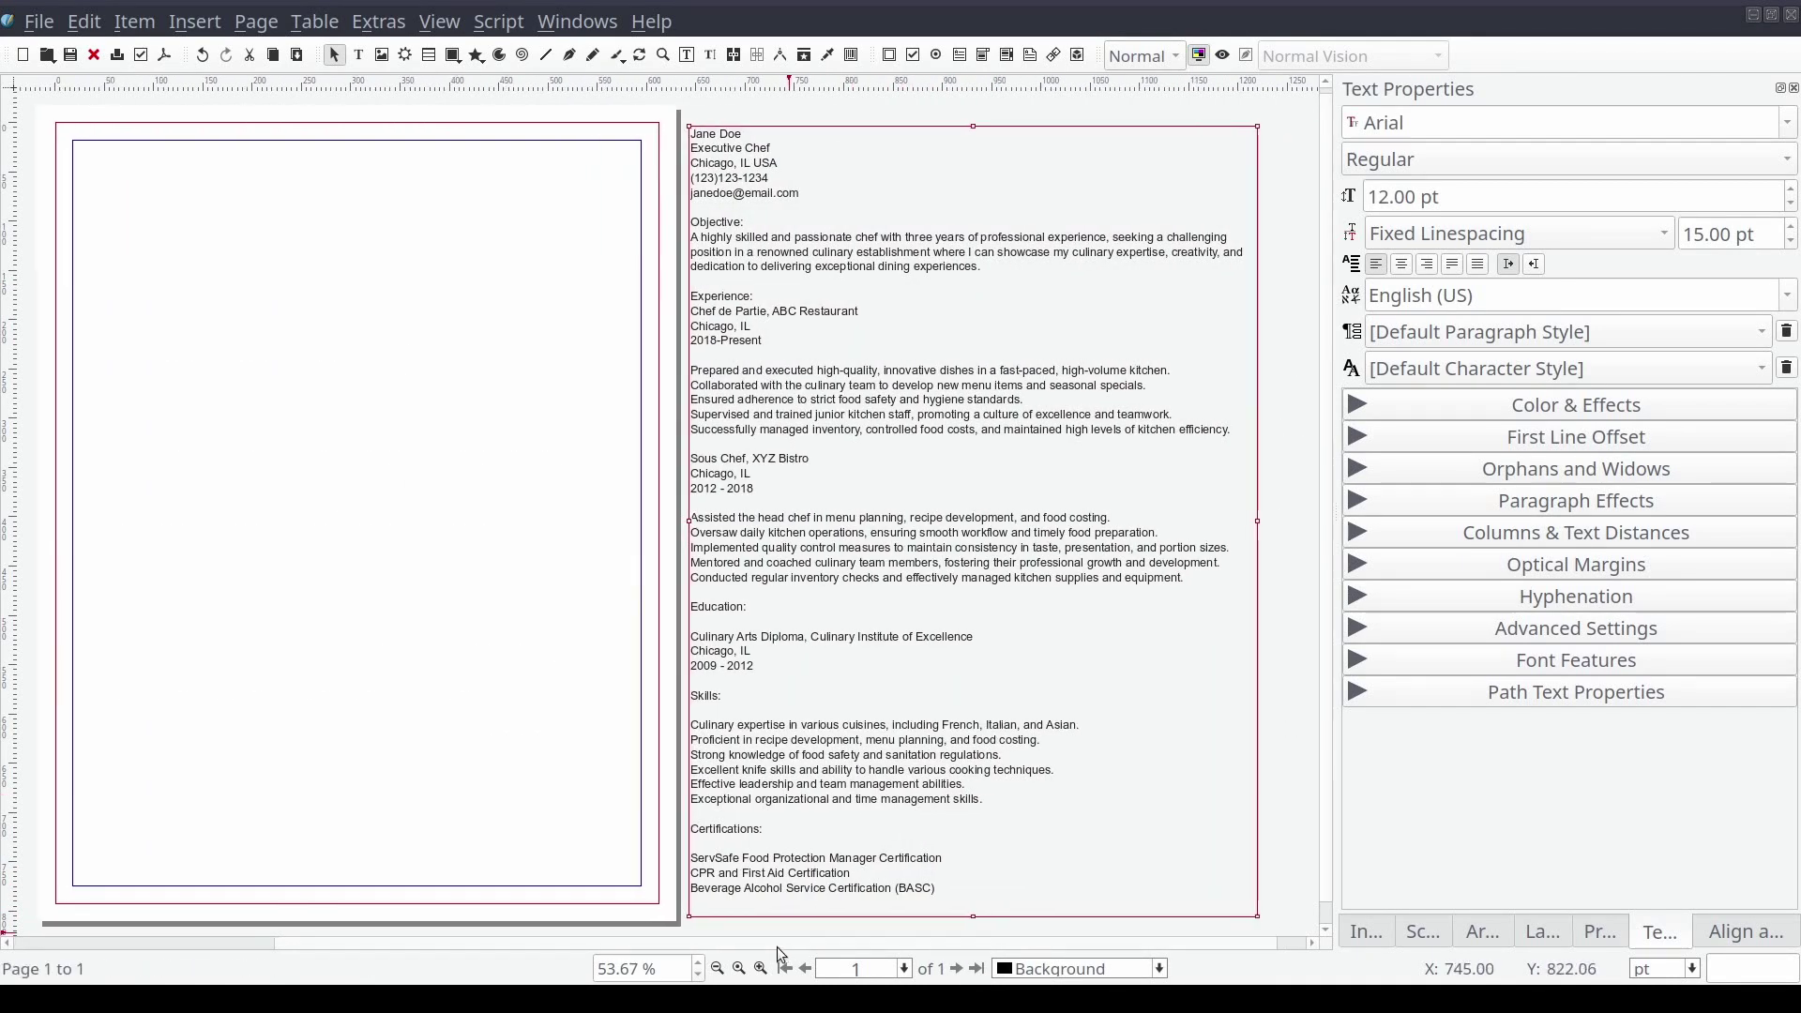
Insert a three-row, two-column table and stretch it to fill the page margins
left_click(777, 933)
left_click(427, 56)
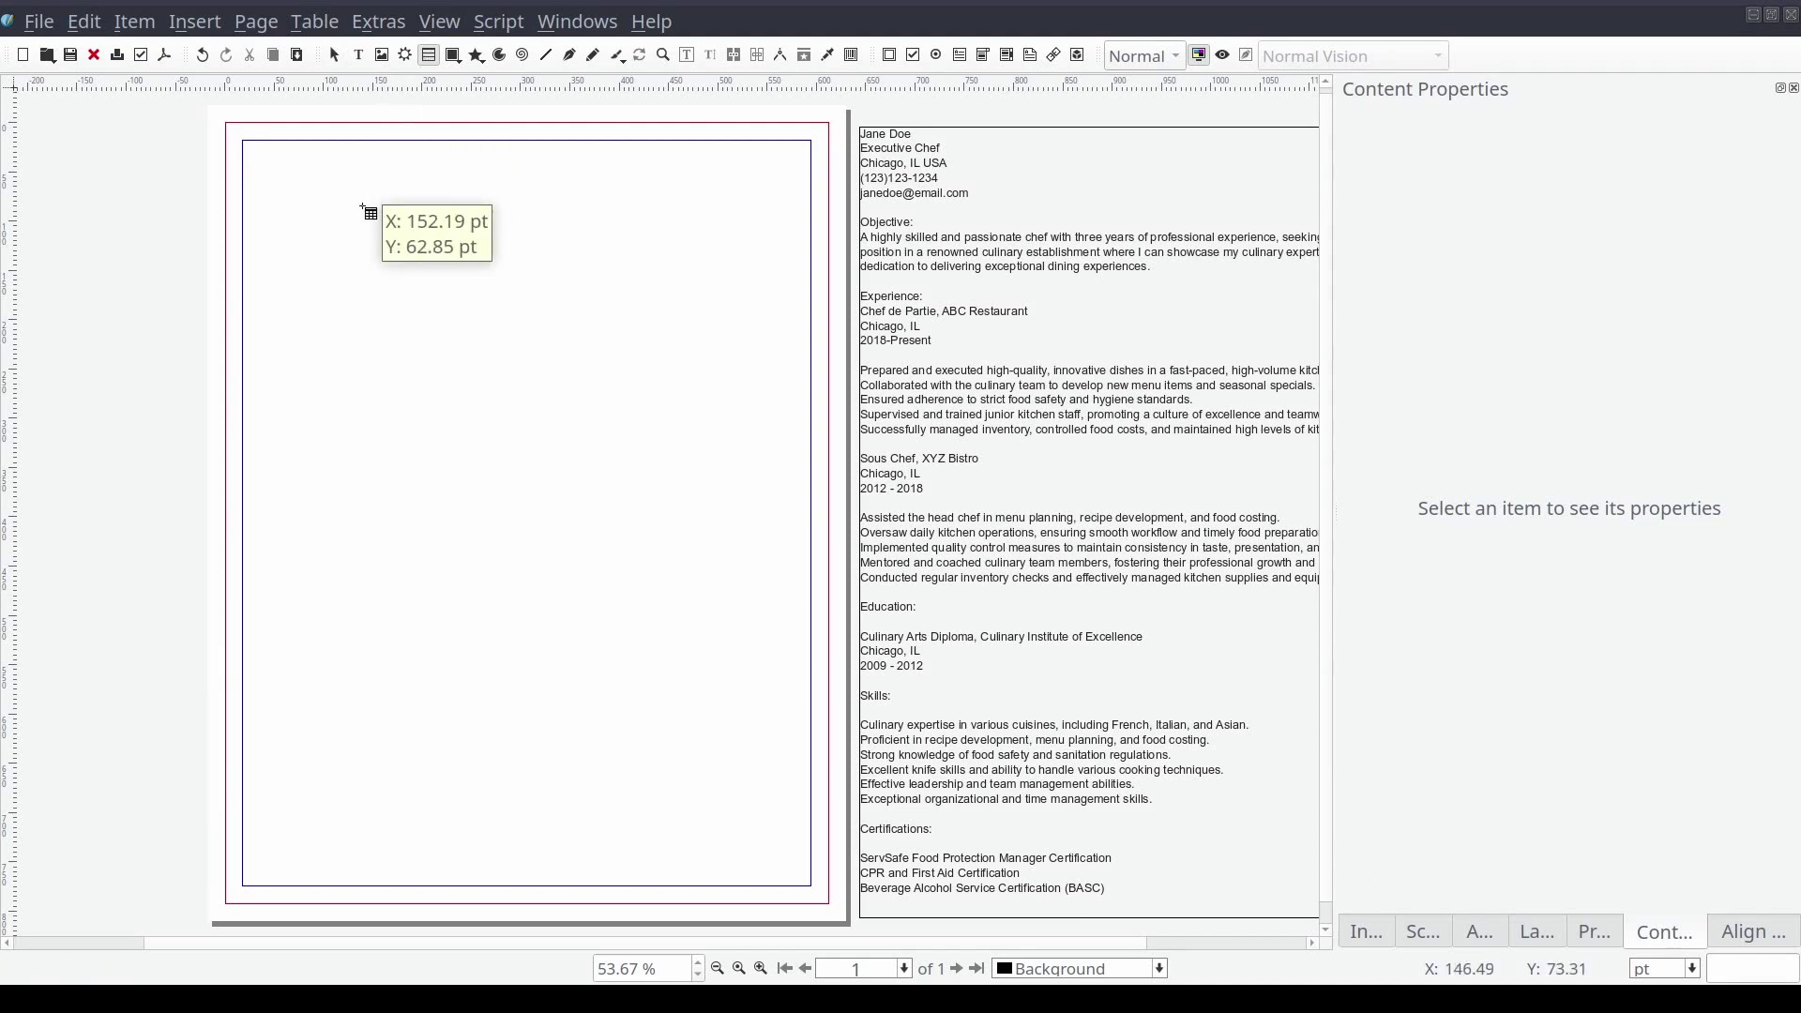
left_click_drag(270, 198, 610, 574)
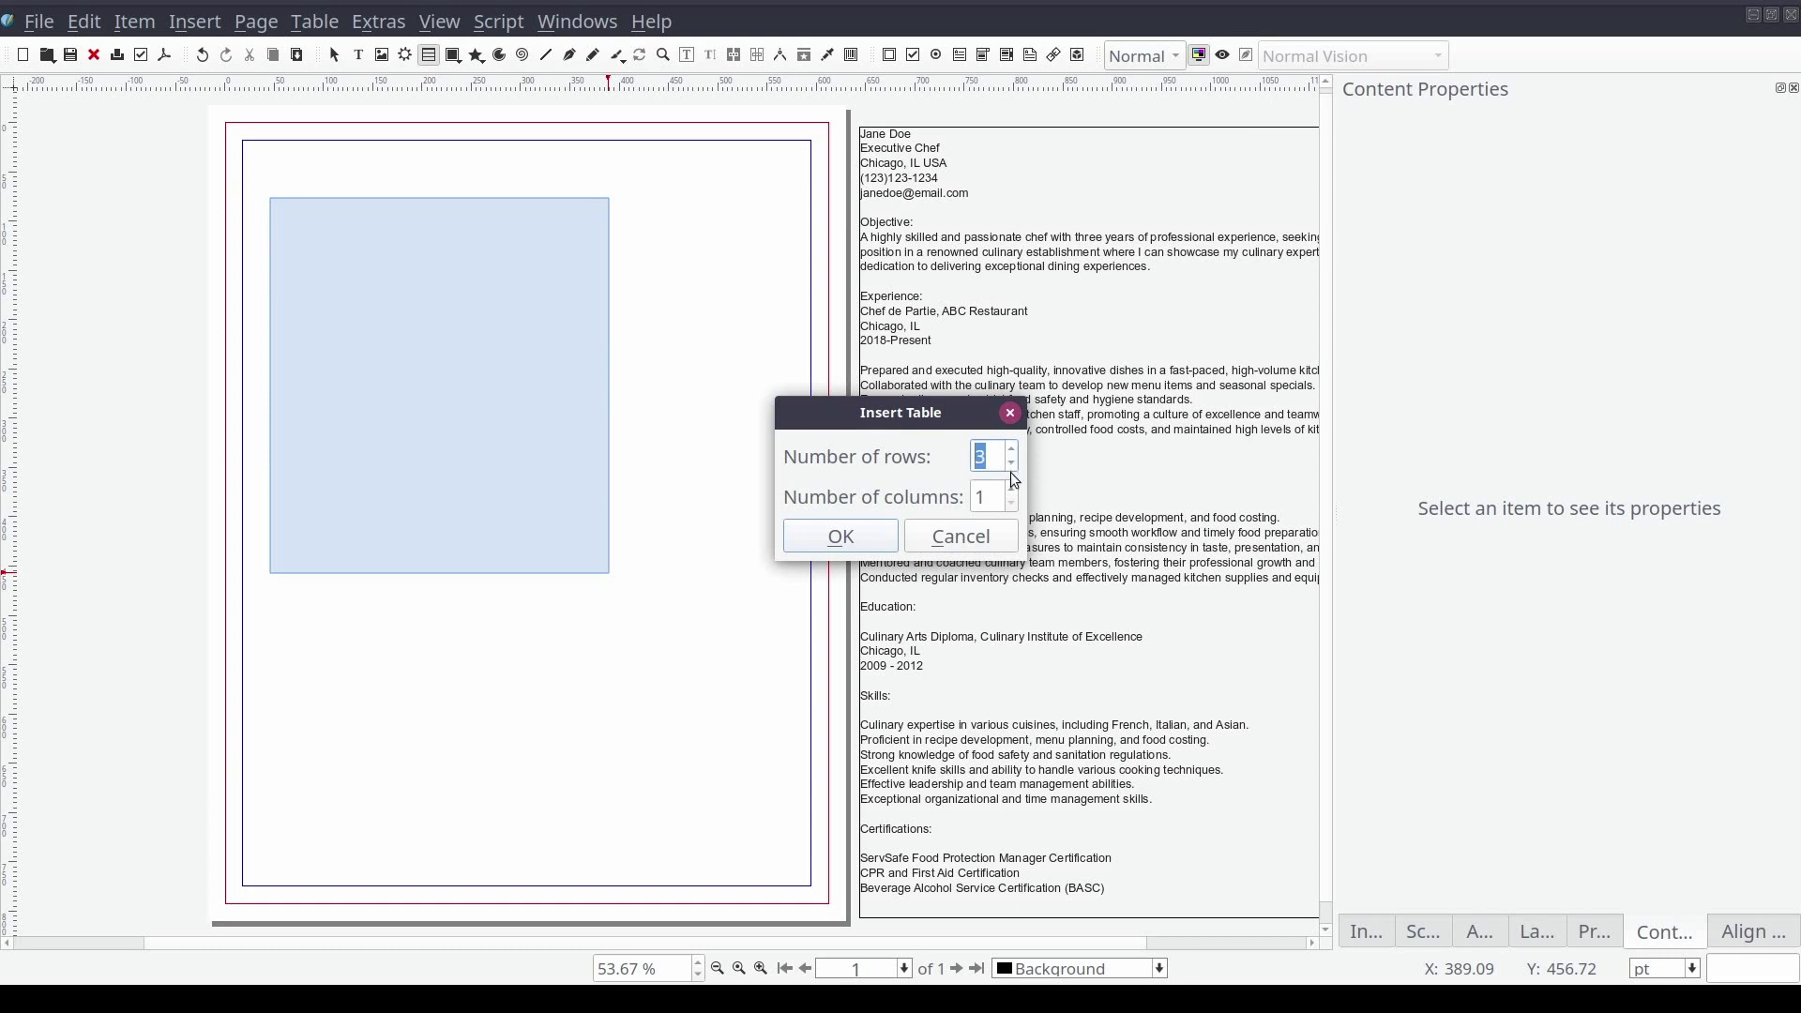
left_click(1014, 489)
left_click(1013, 489)
left_click(864, 539)
mouse_move(370, 368)
left_mouse_down()
mouse_move(368, 350)
mouse_move(376, 367)
left_mouse_up()
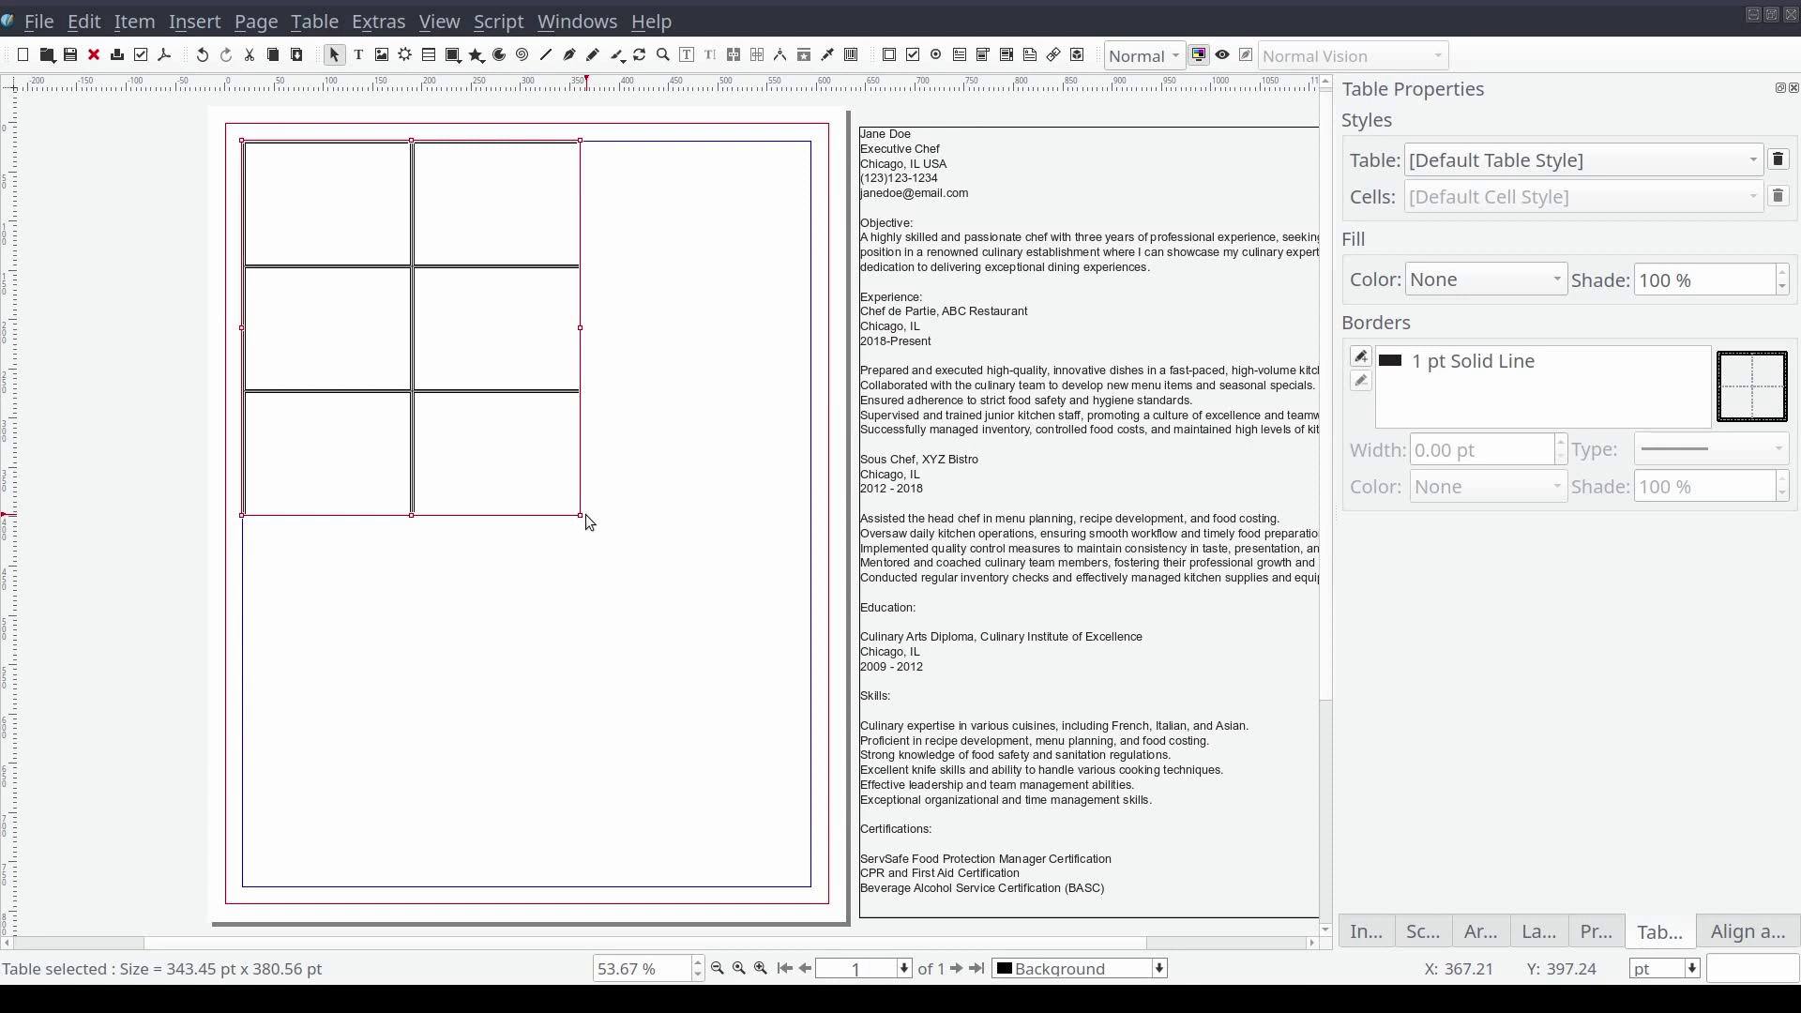
left_click_drag(580, 515, 809, 886)
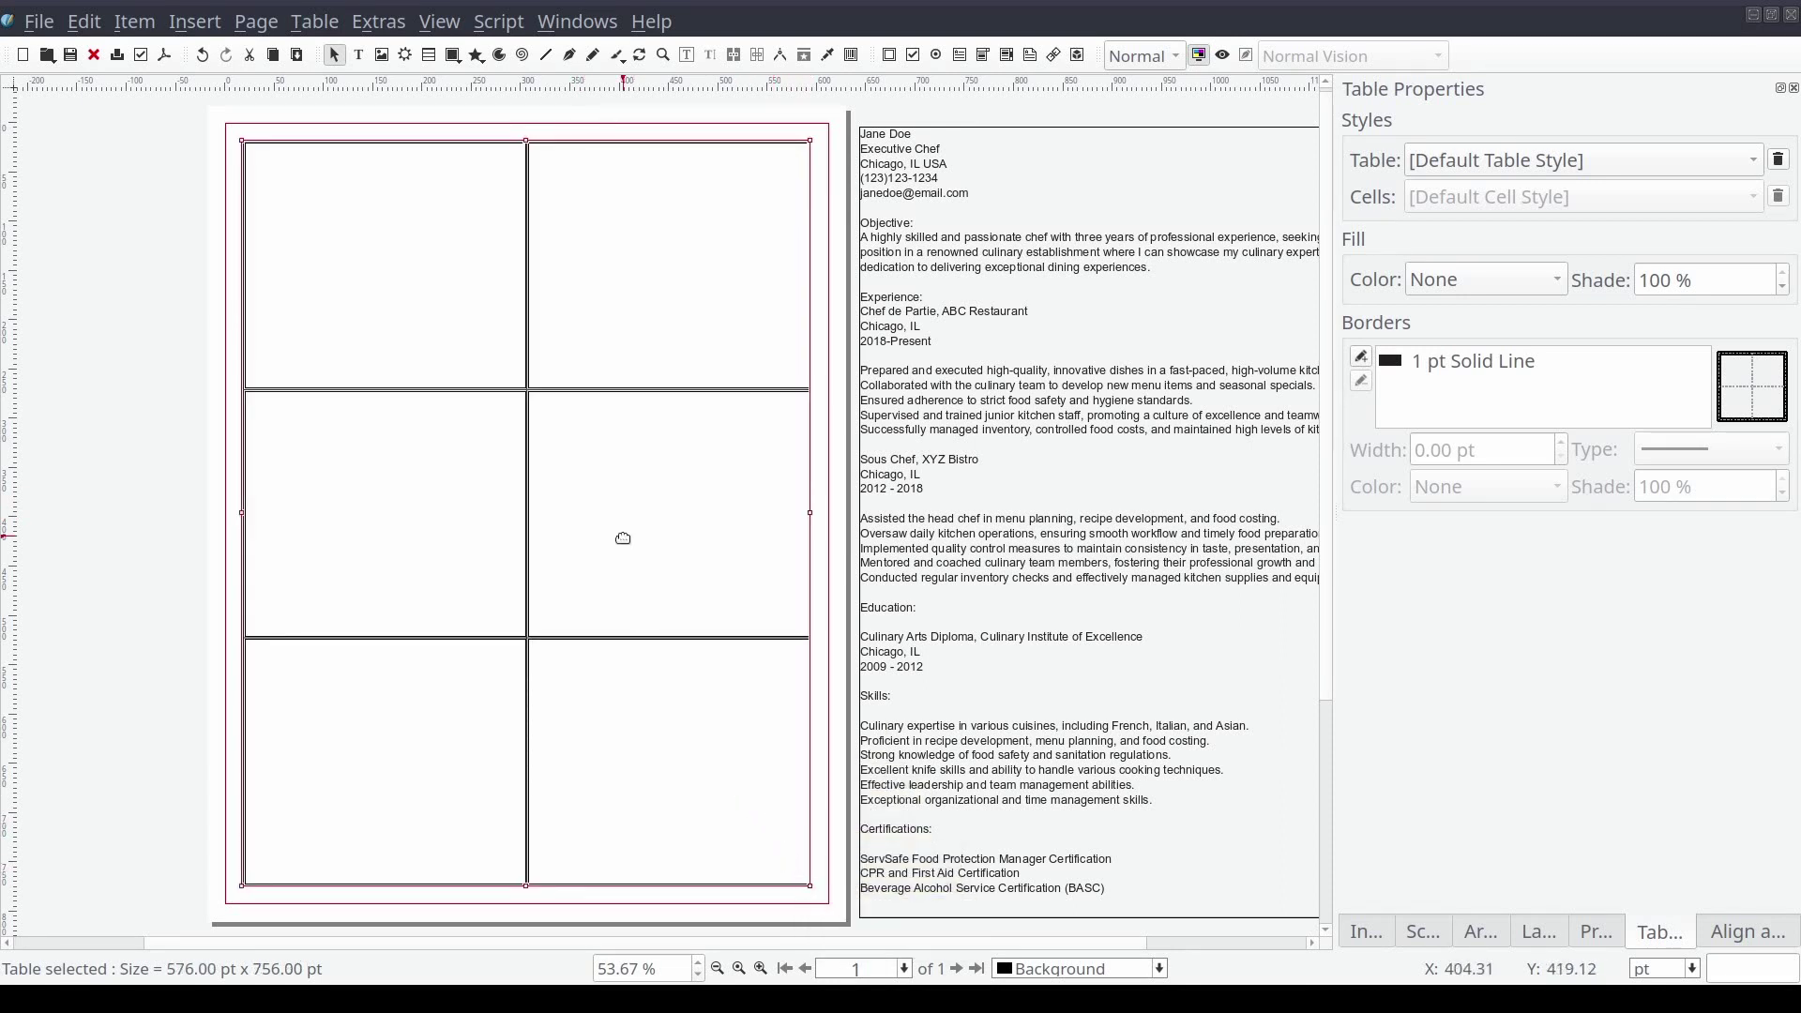
Shorten the top two rows and merge the second row into one cell
double_click(580, 316)
left_click_drag(607, 390, 611, 262)
left_click_drag(619, 637, 635, 329)
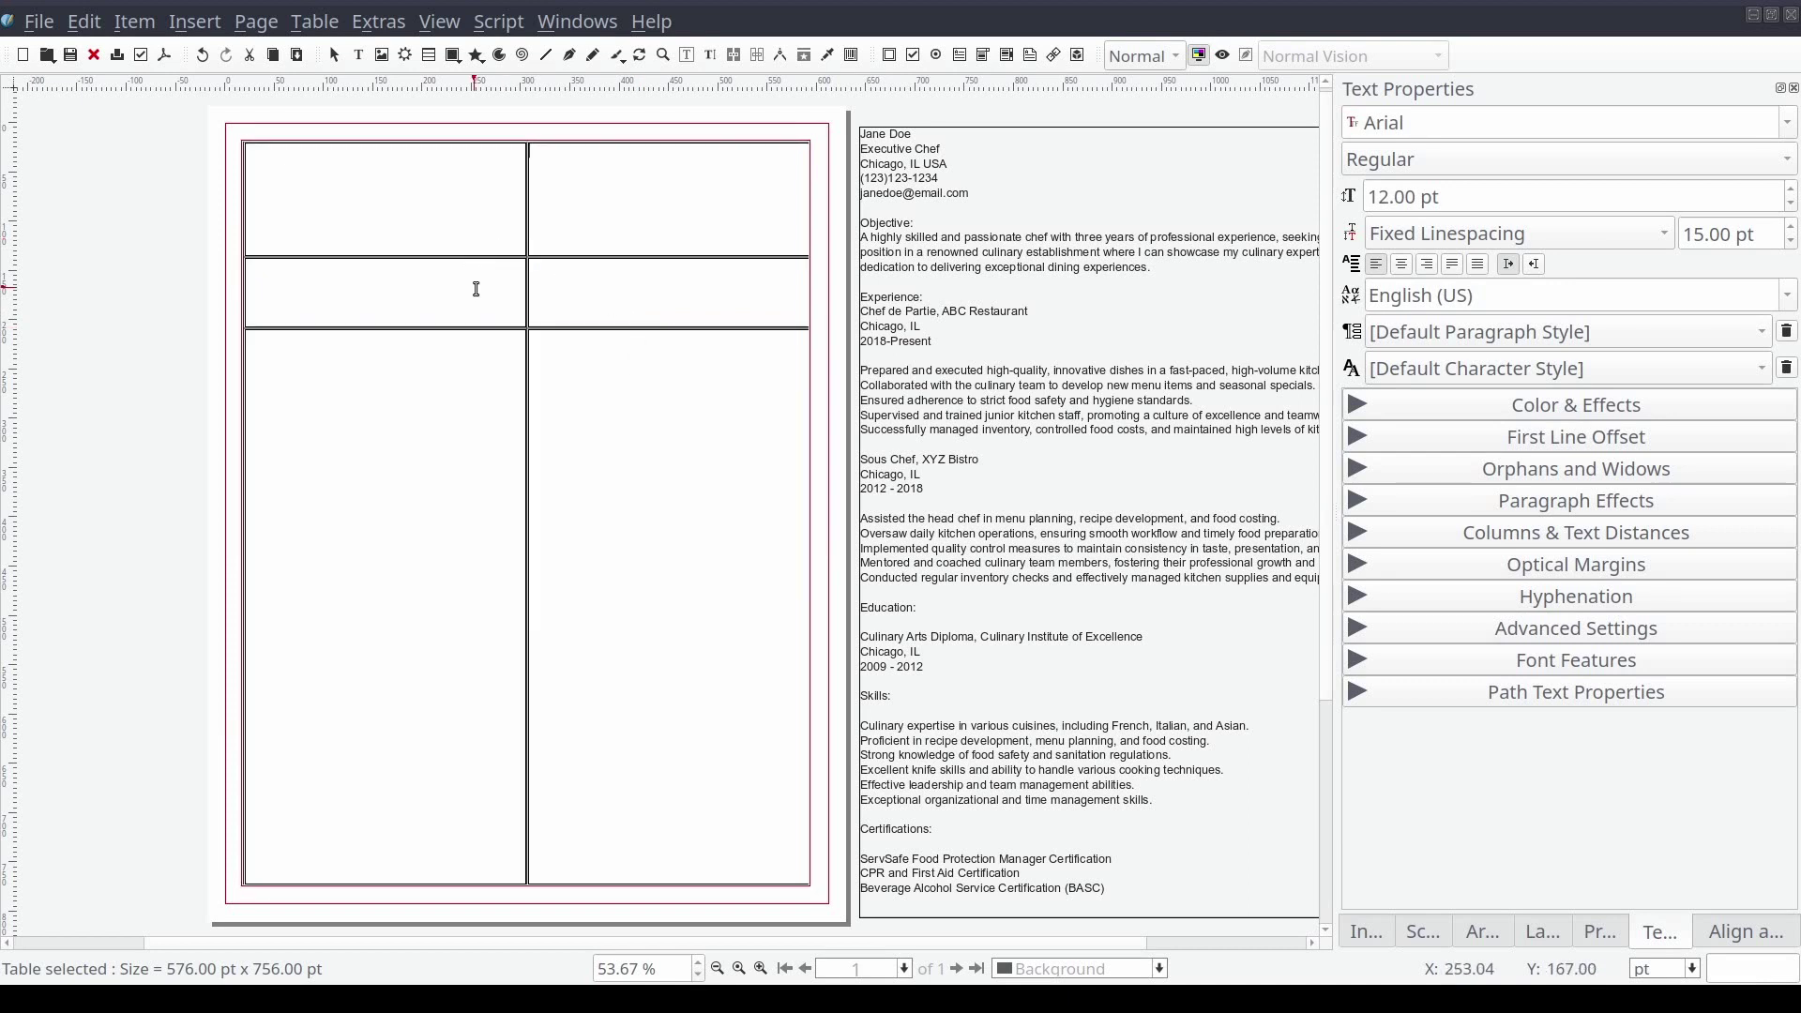
left_click_drag(477, 289, 651, 288)
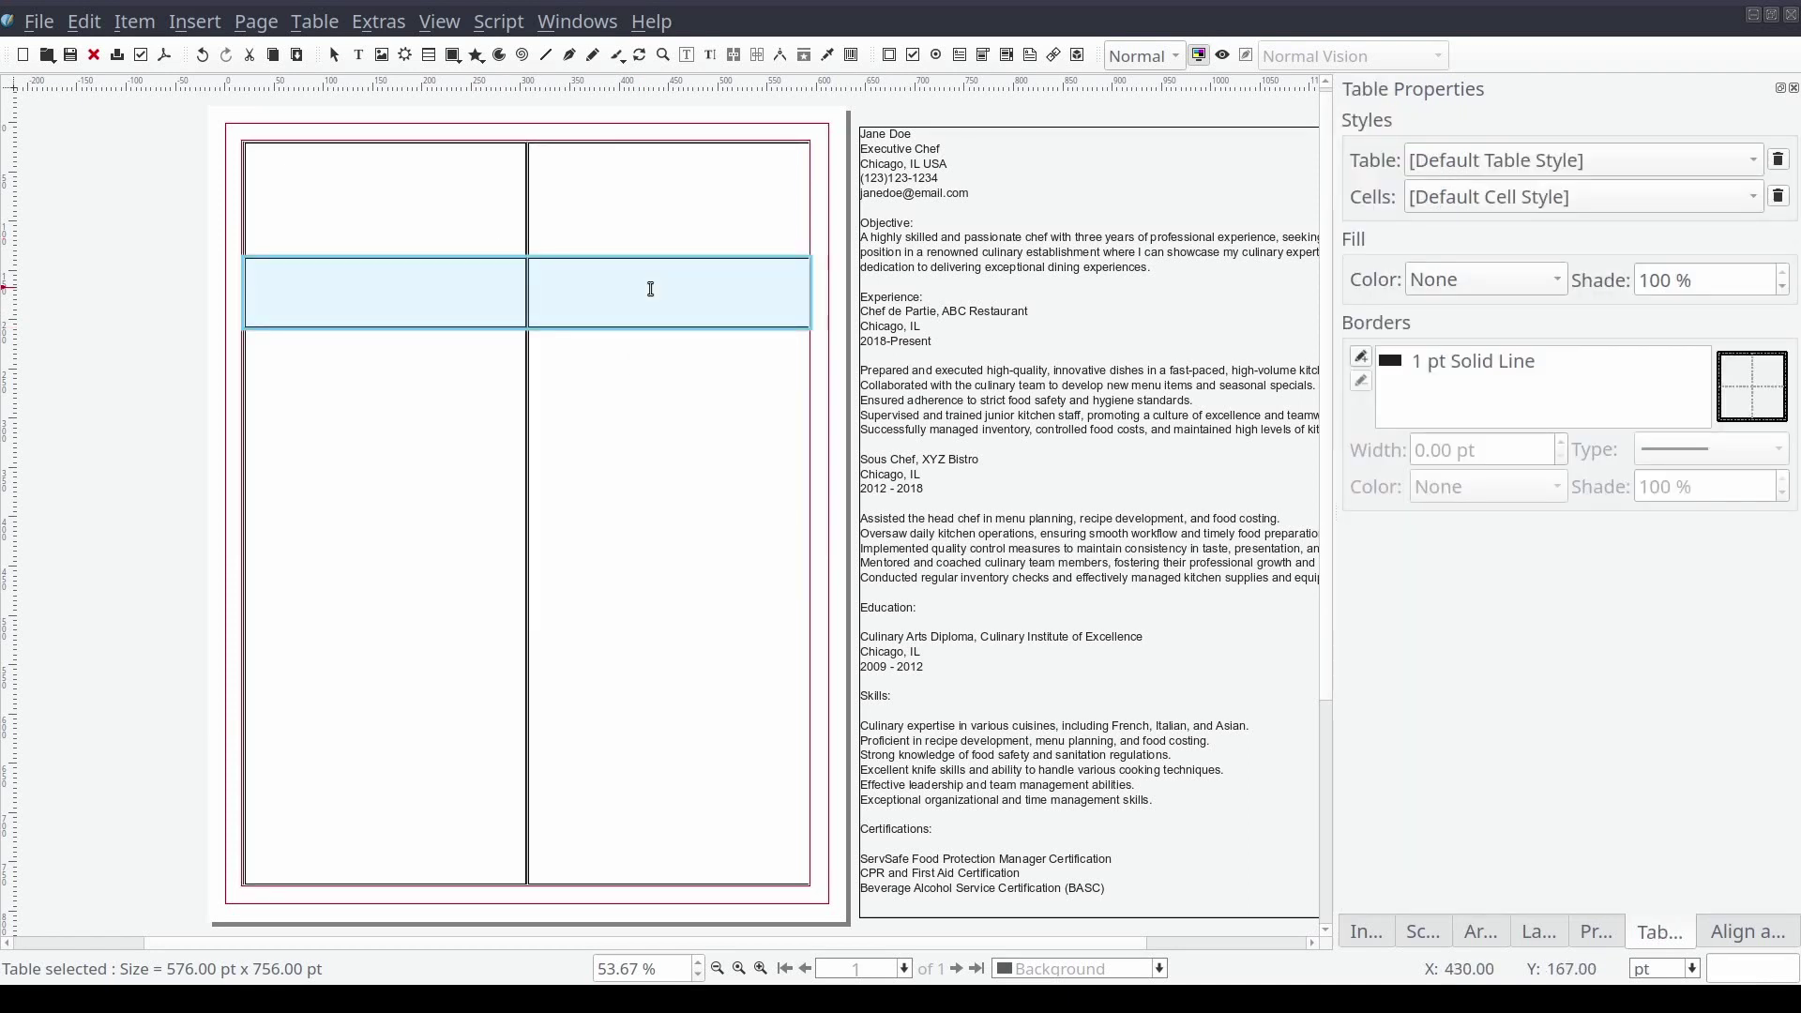
left_click(314, 28)
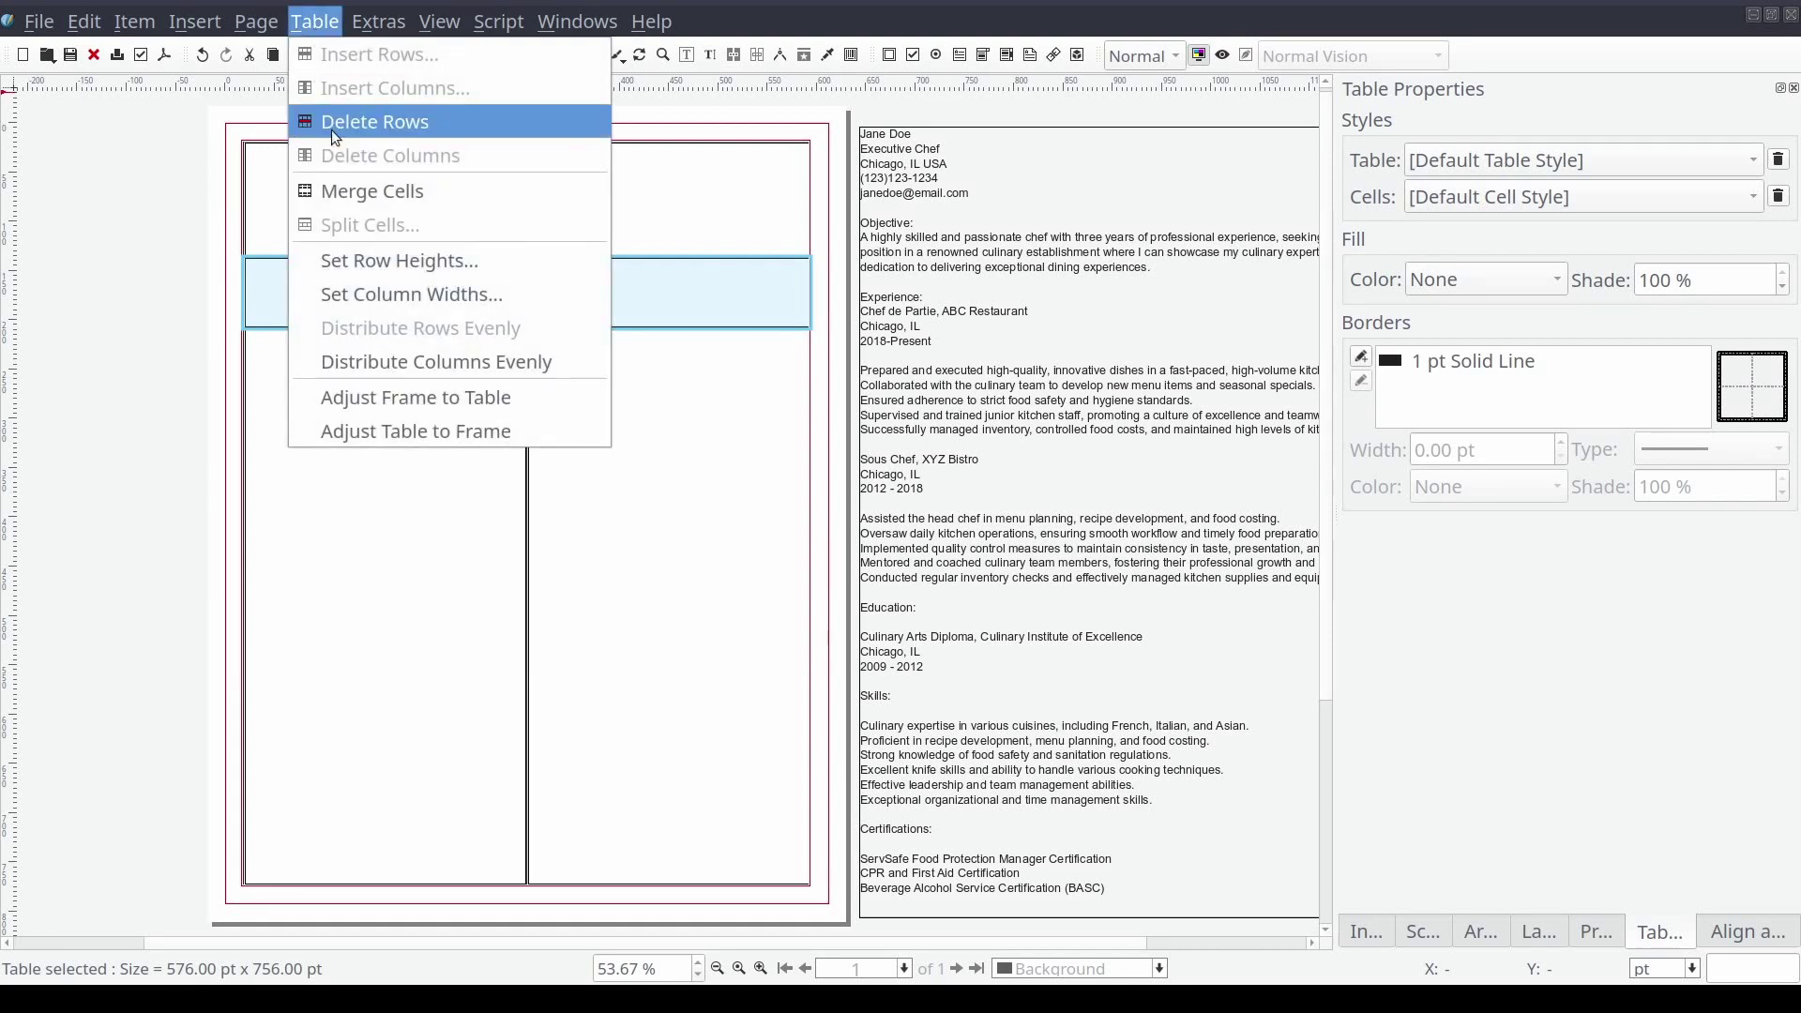
left_click(374, 192)
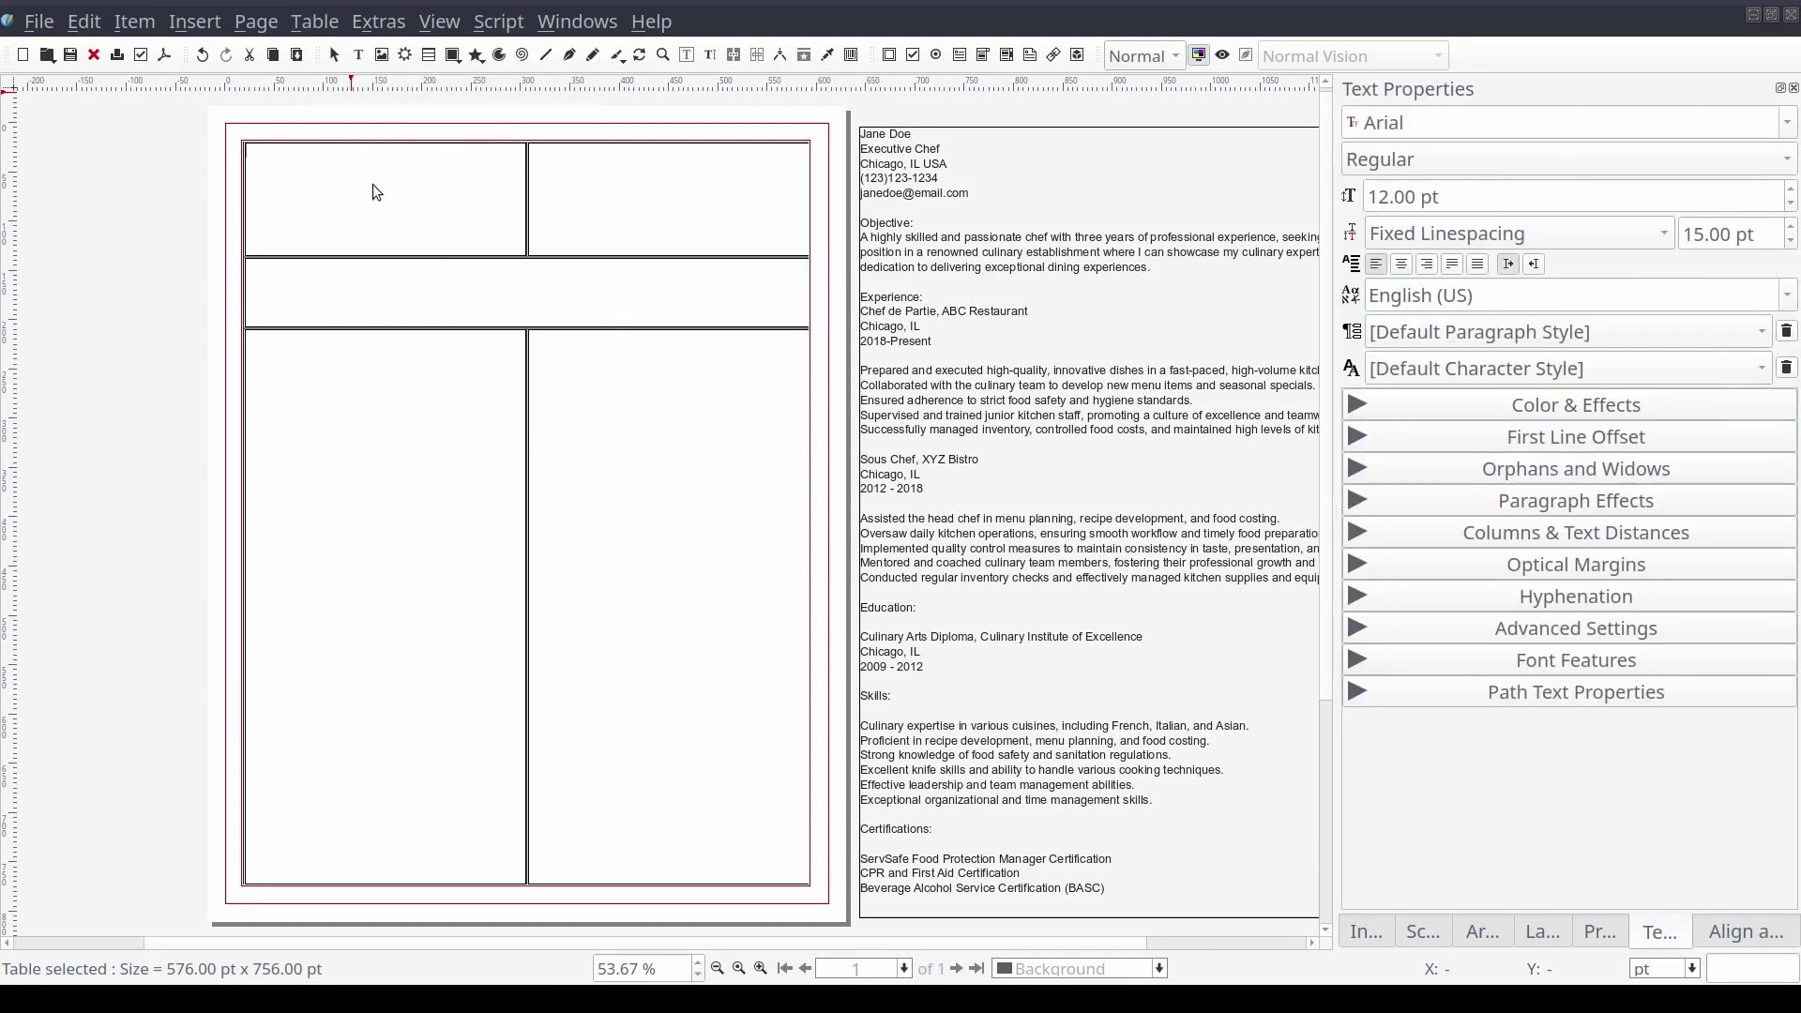
Paste the name and job title, contact lines, and Objective paragraph into the top and middle cells
left_click(945, 144)
left_click_drag(943, 151, 860, 136)
key("ctrl+c")
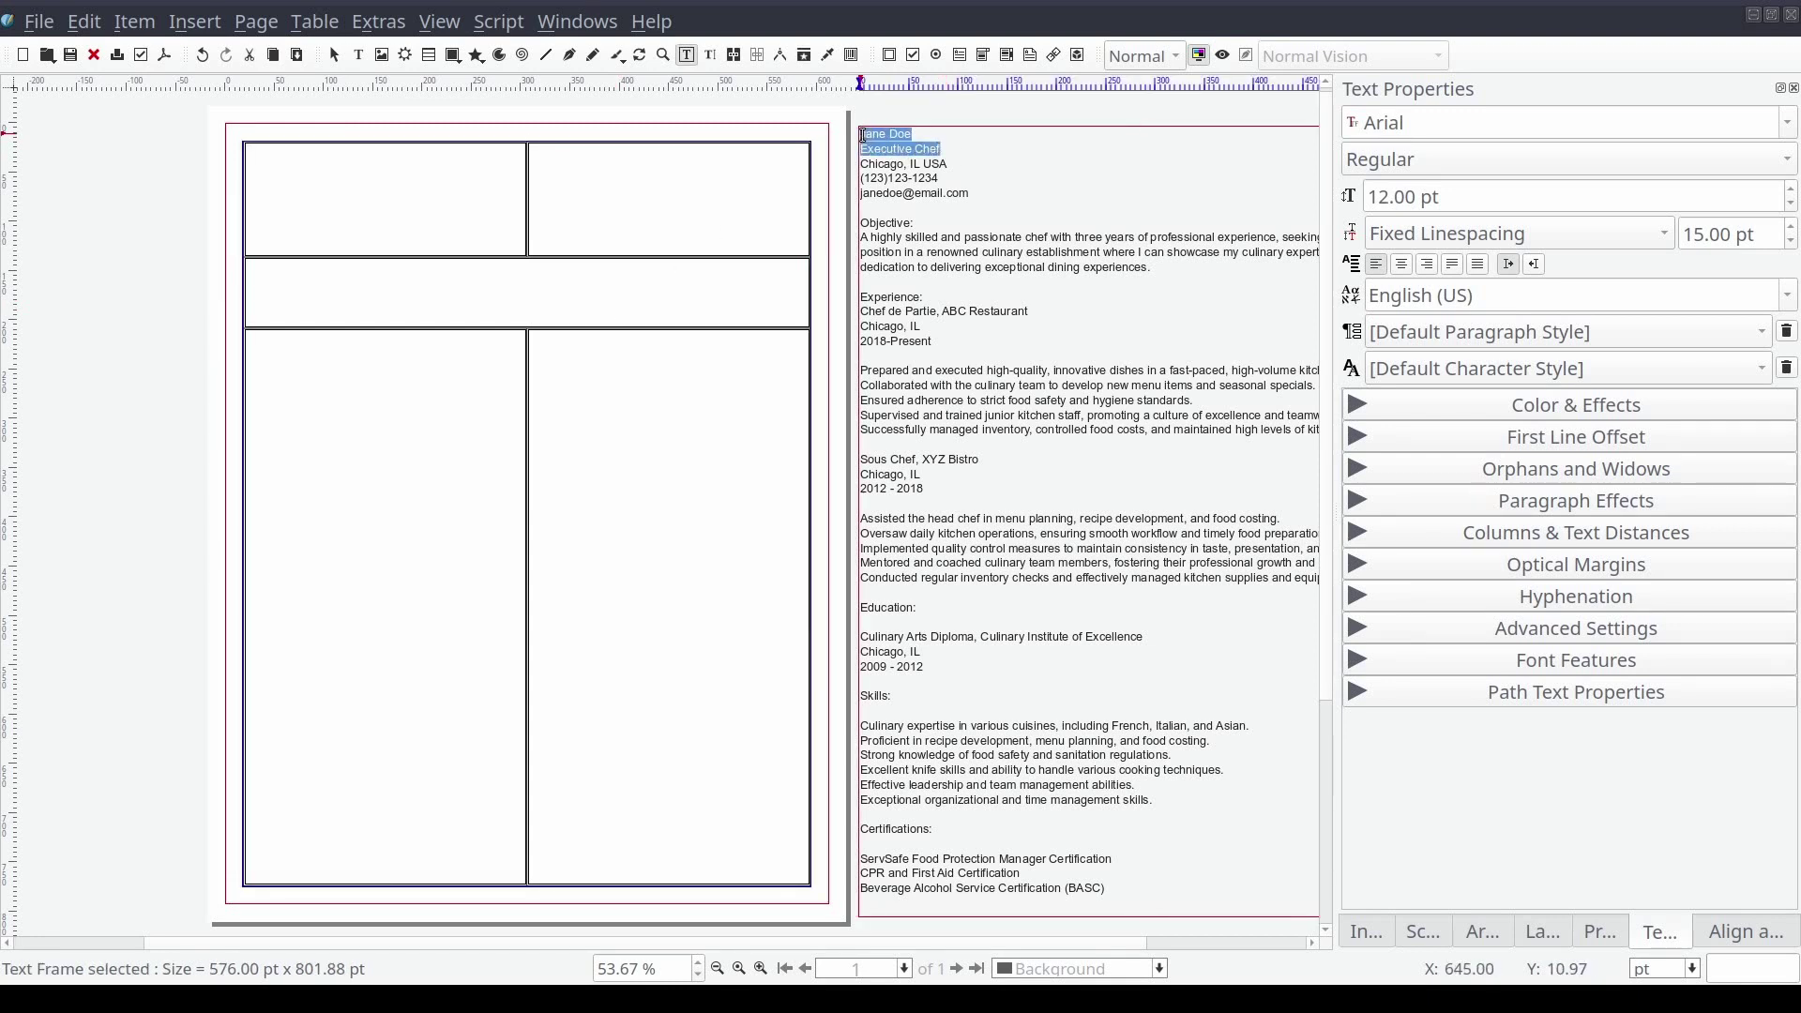
left_click(433, 182)
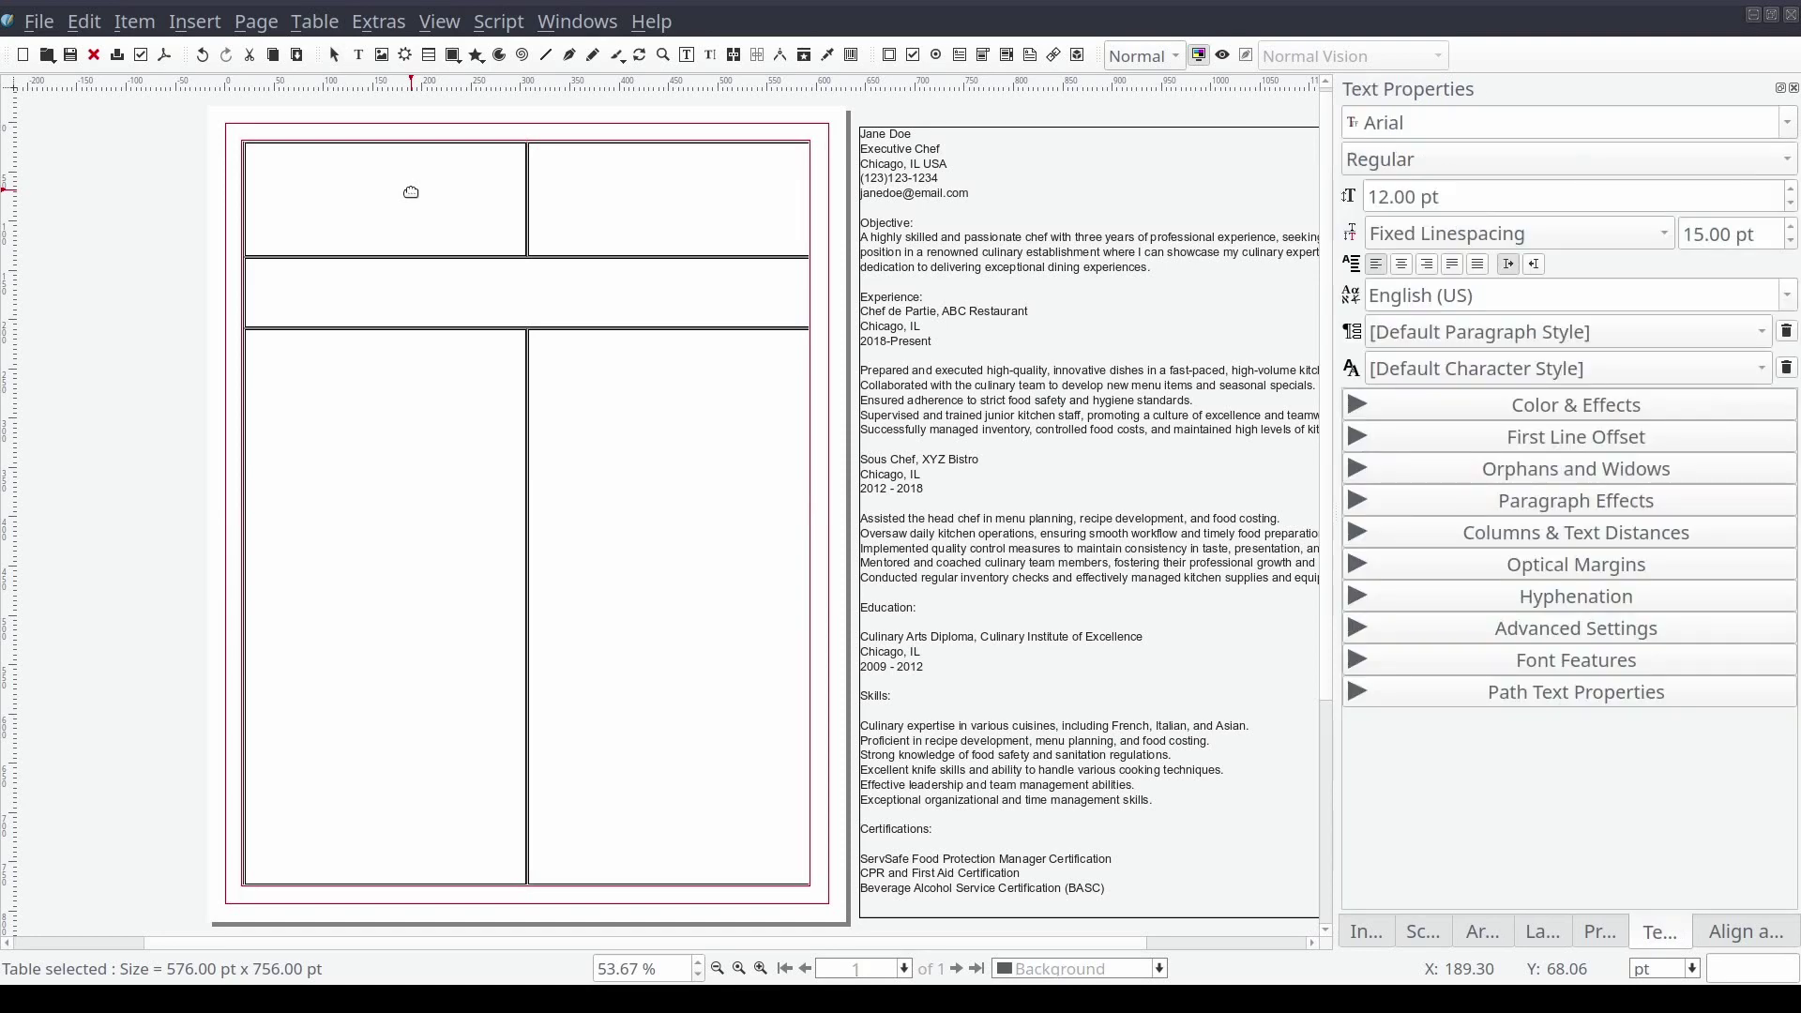
key("ctrl+v")
left_click(943, 194)
left_click_drag(970, 194, 860, 163)
key("ctrl+c")
left_click(728, 184)
key("ctrl+v")
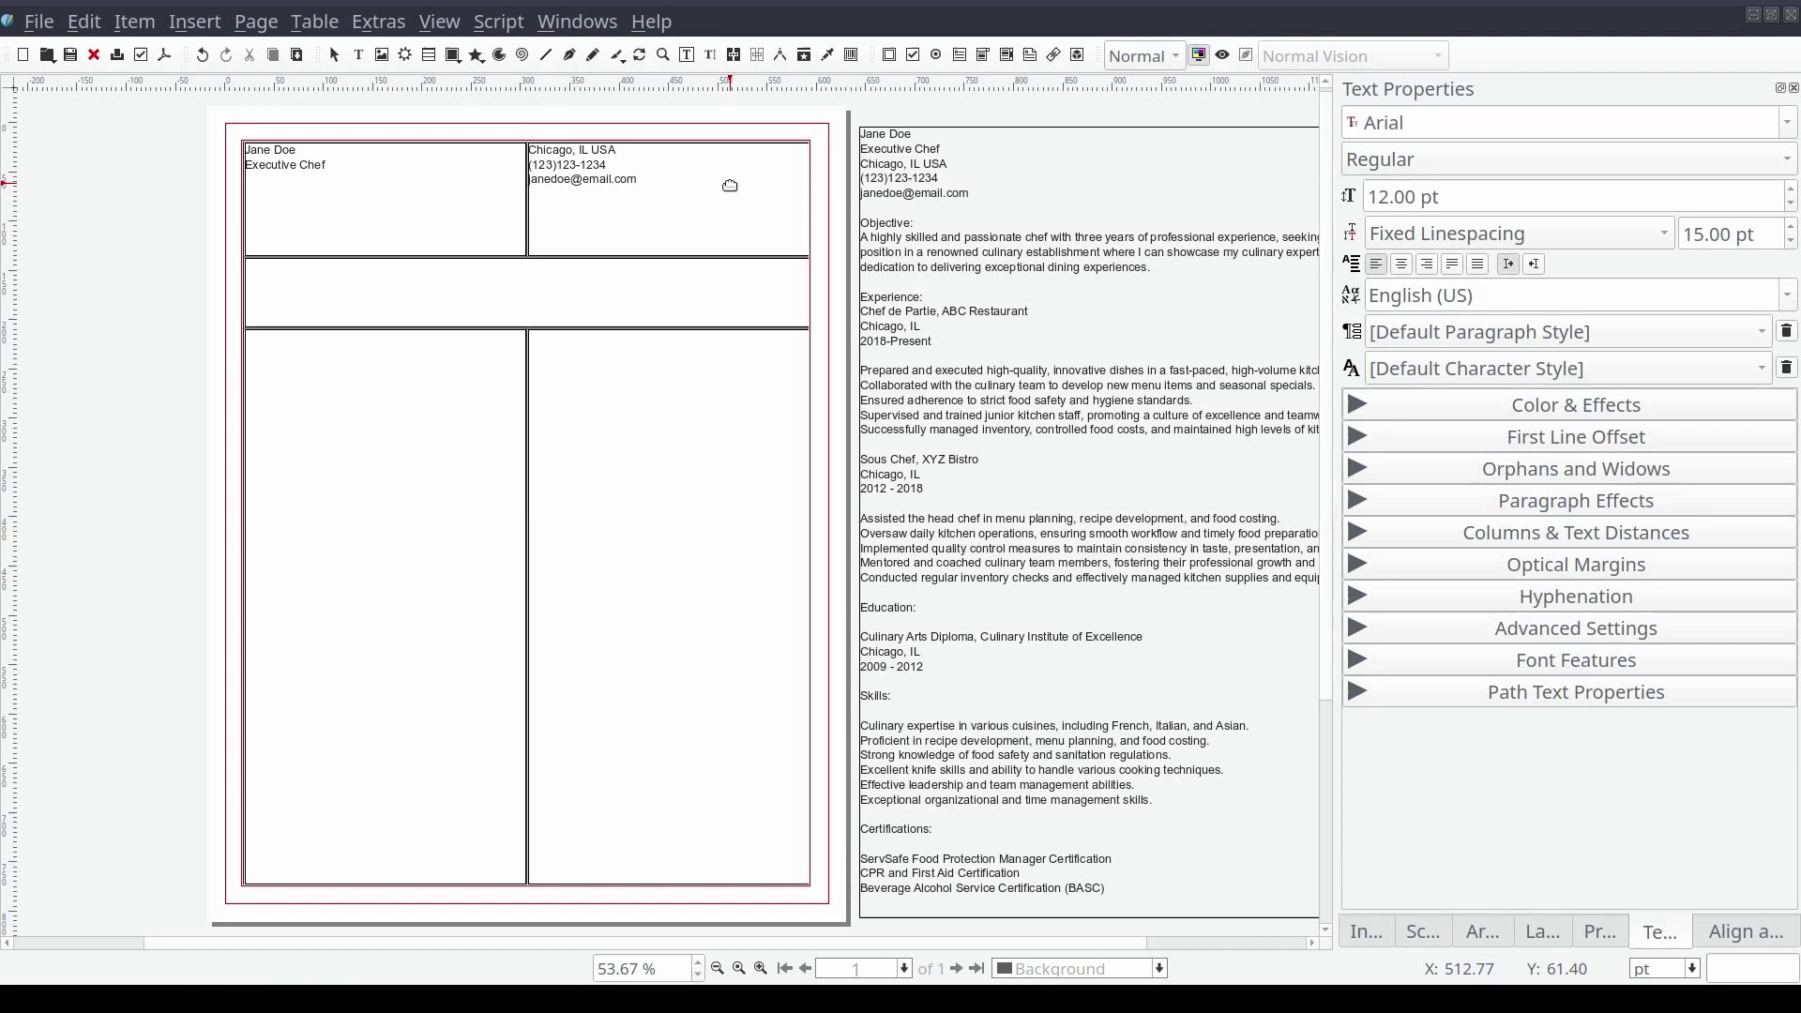
left_click(980, 272)
triple_click(980, 272)
key("ctrl+c")
left_click(487, 288)
key("ctrl+v")
Copy the Experience and Education text into the bottom-left cell
left_click(931, 332)
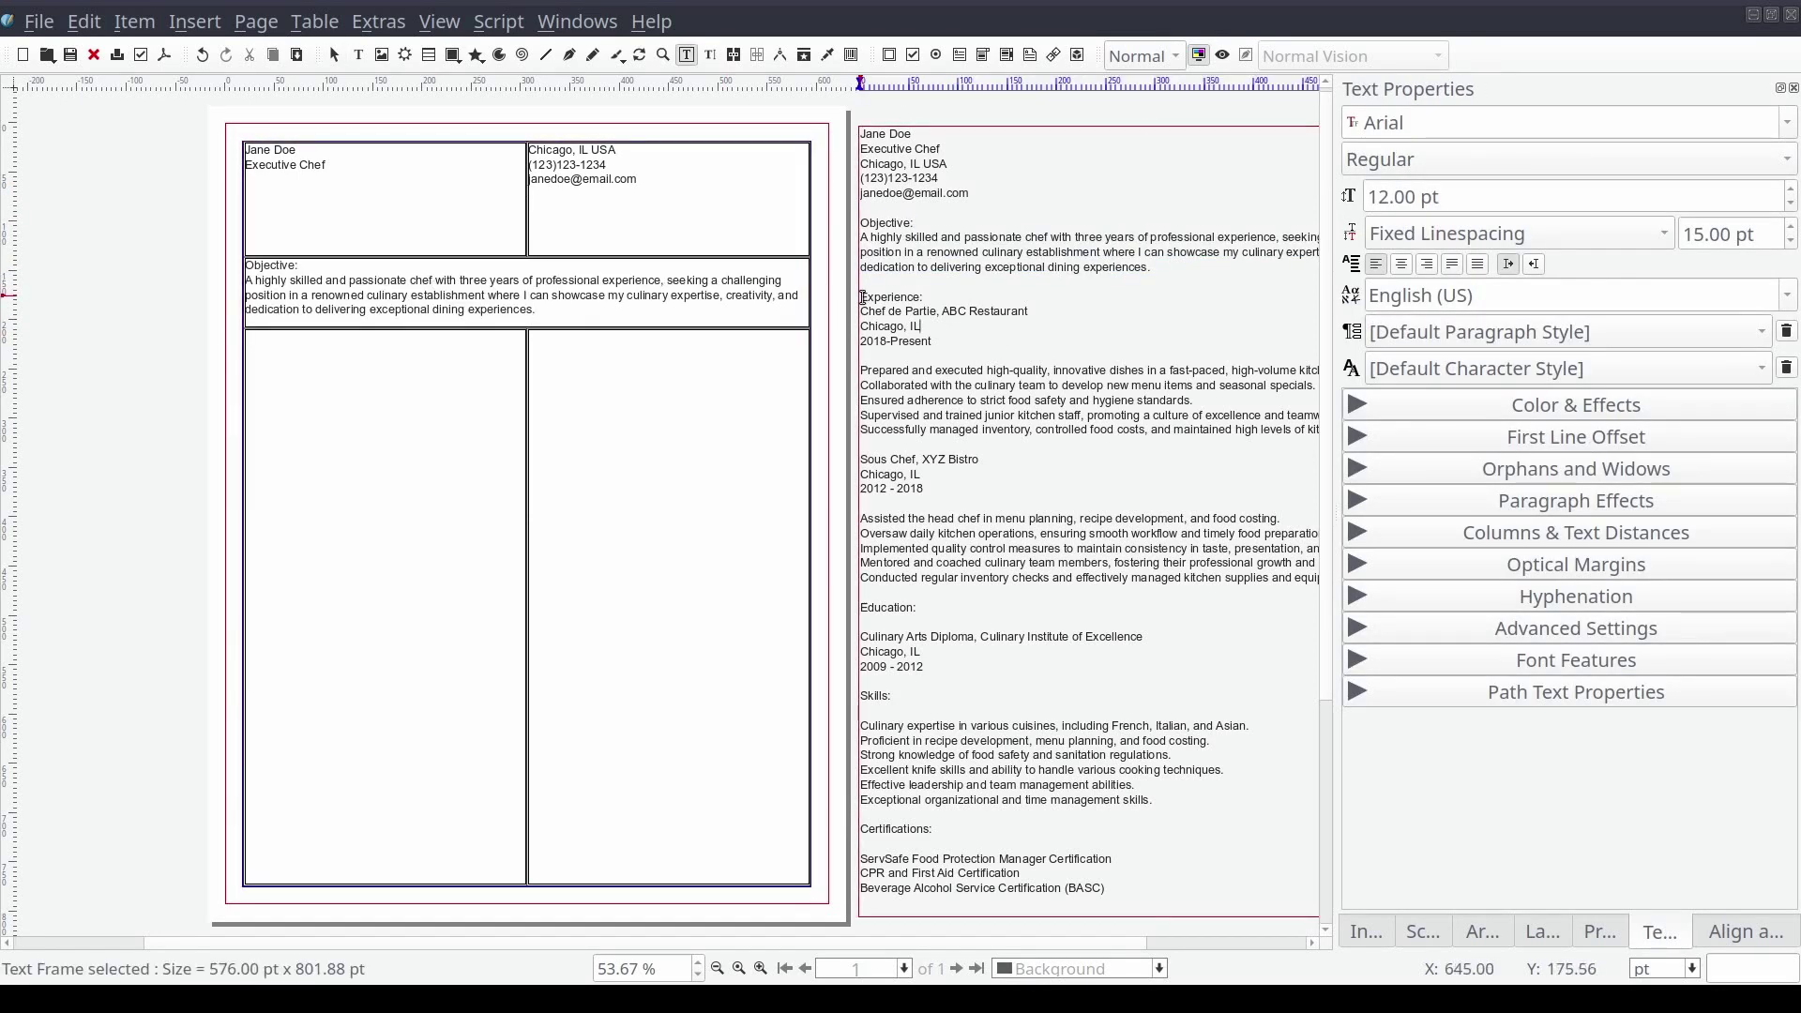
triple_click(931, 332)
left_click(931, 332)
key("Return")
left_click(926, 681)
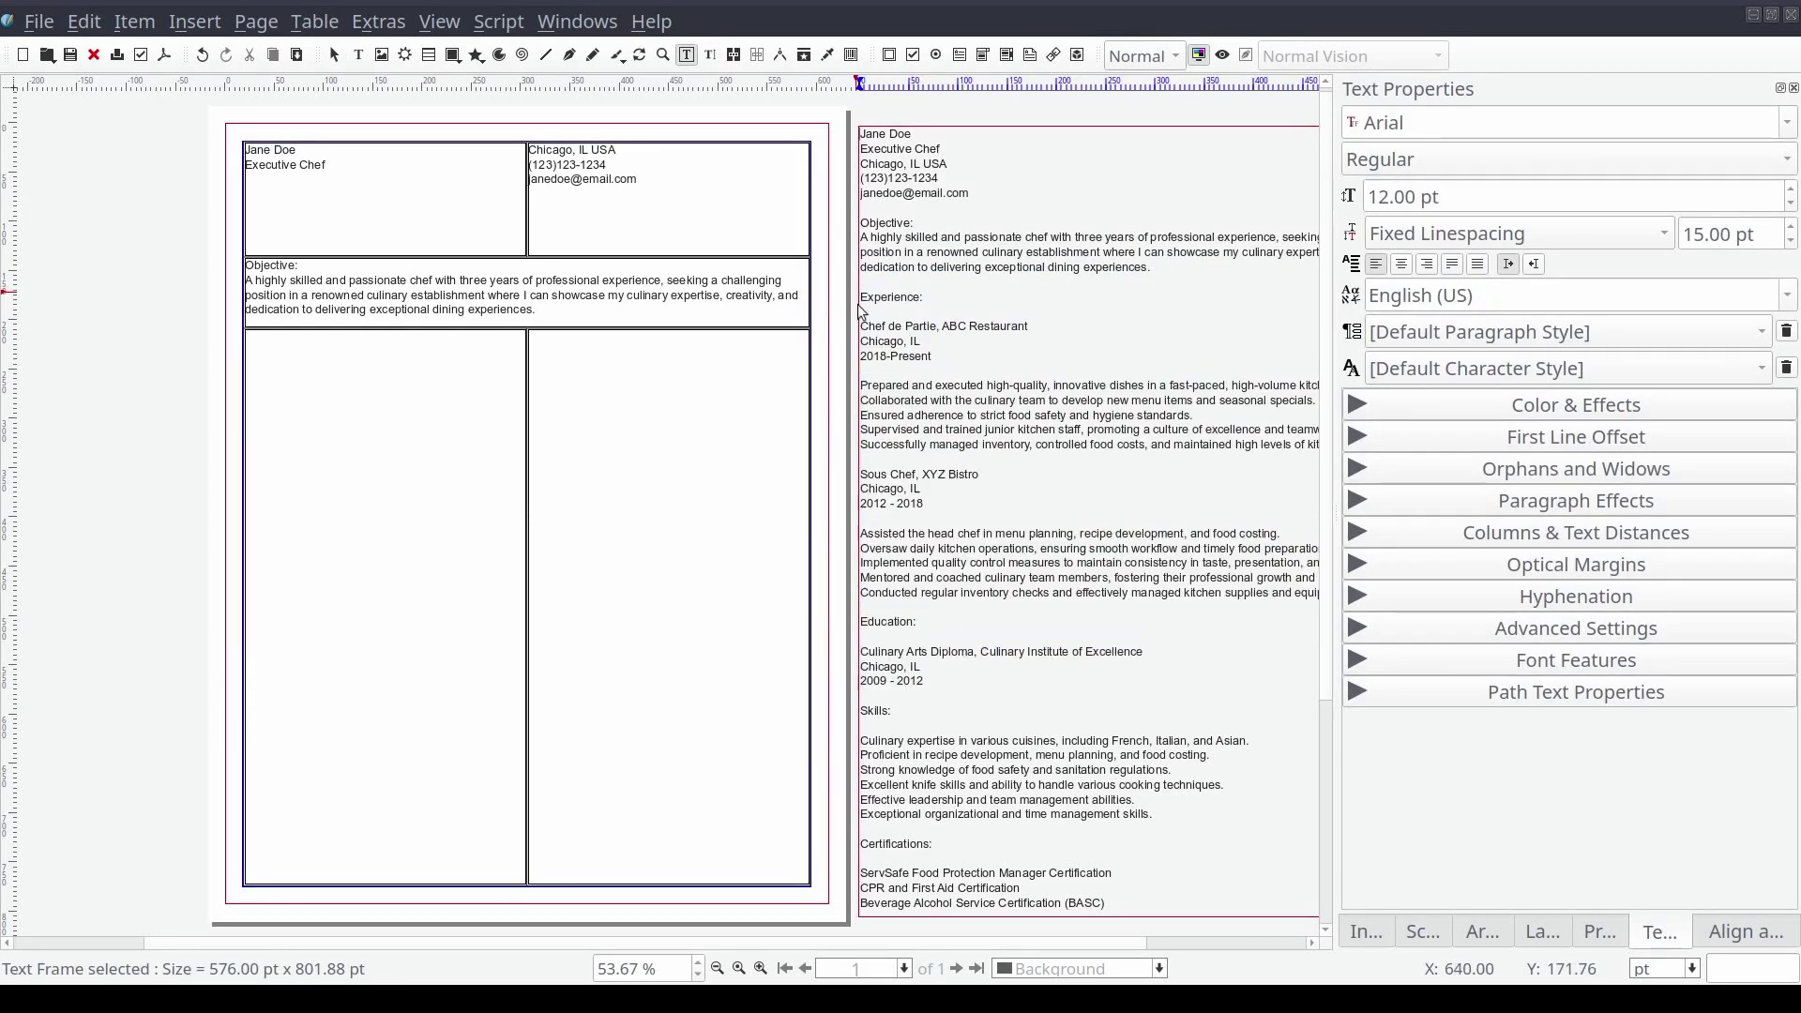
left_click(876, 296, "shift")
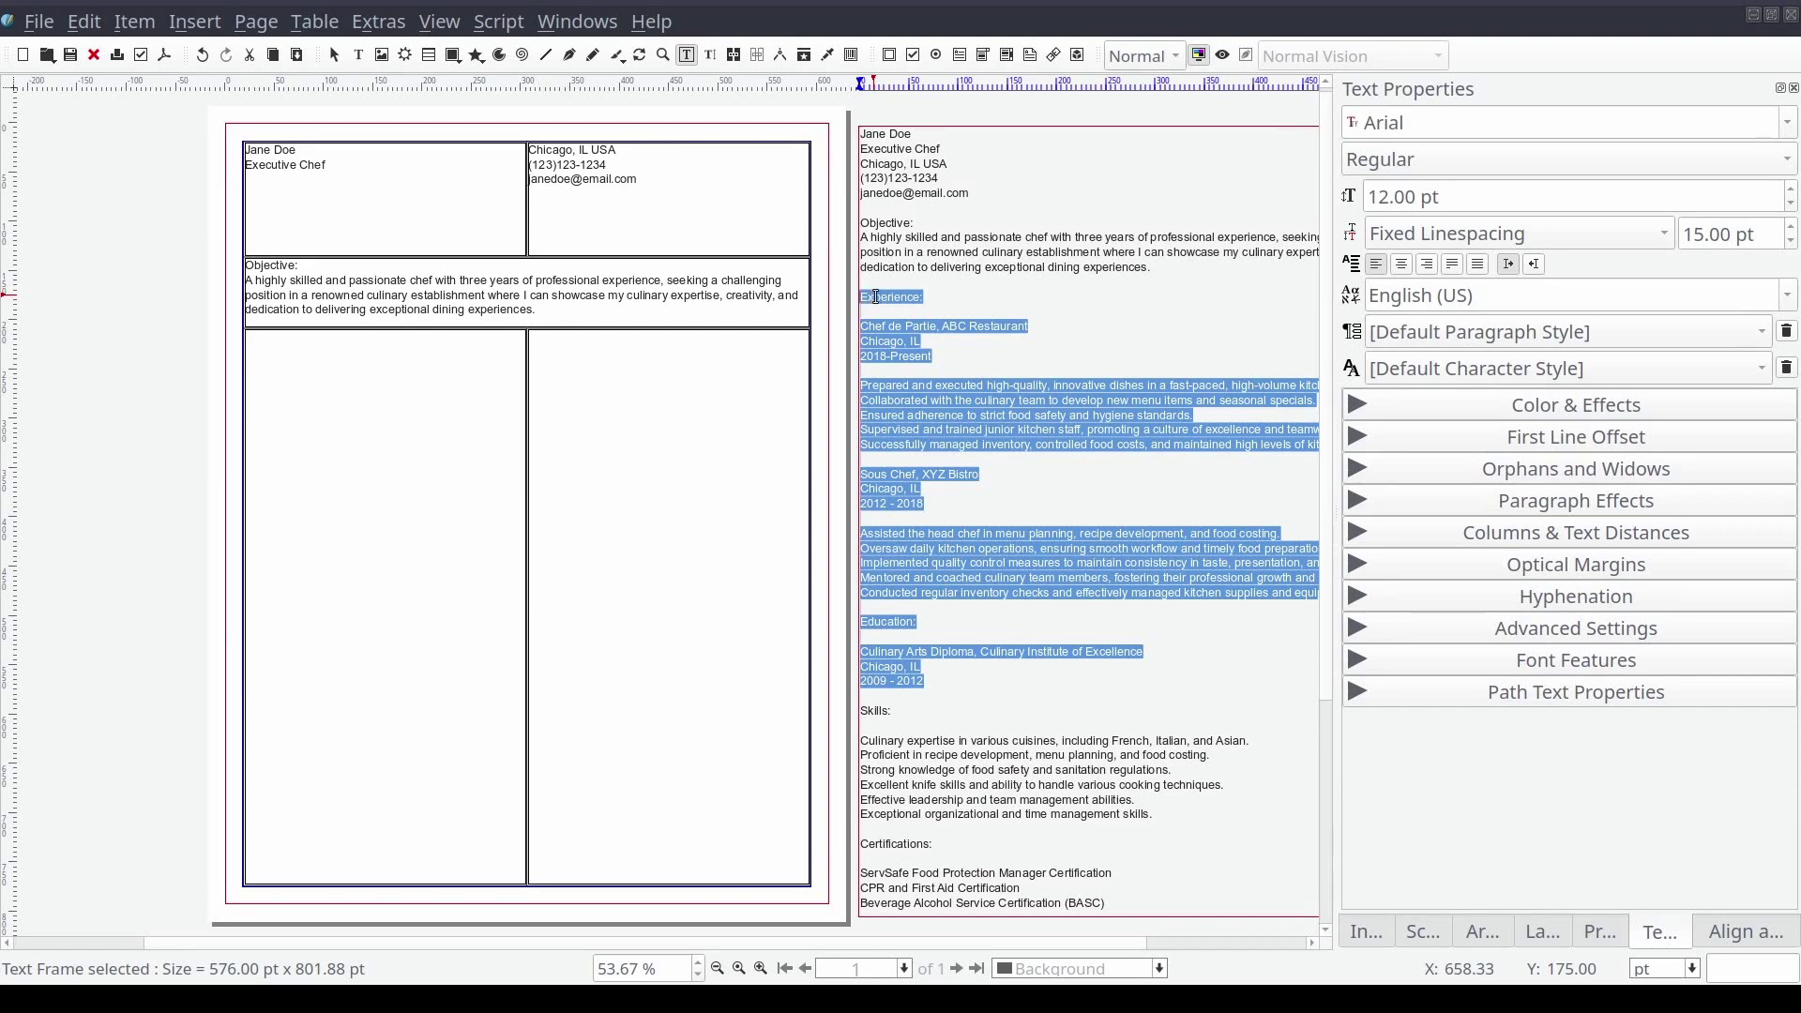
key("ctrl+c")
left_click(310, 405)
key("ctrl+v")
Paste Skills and Certifications into the bottom-right cell and widen the left column
left_click(881, 447)
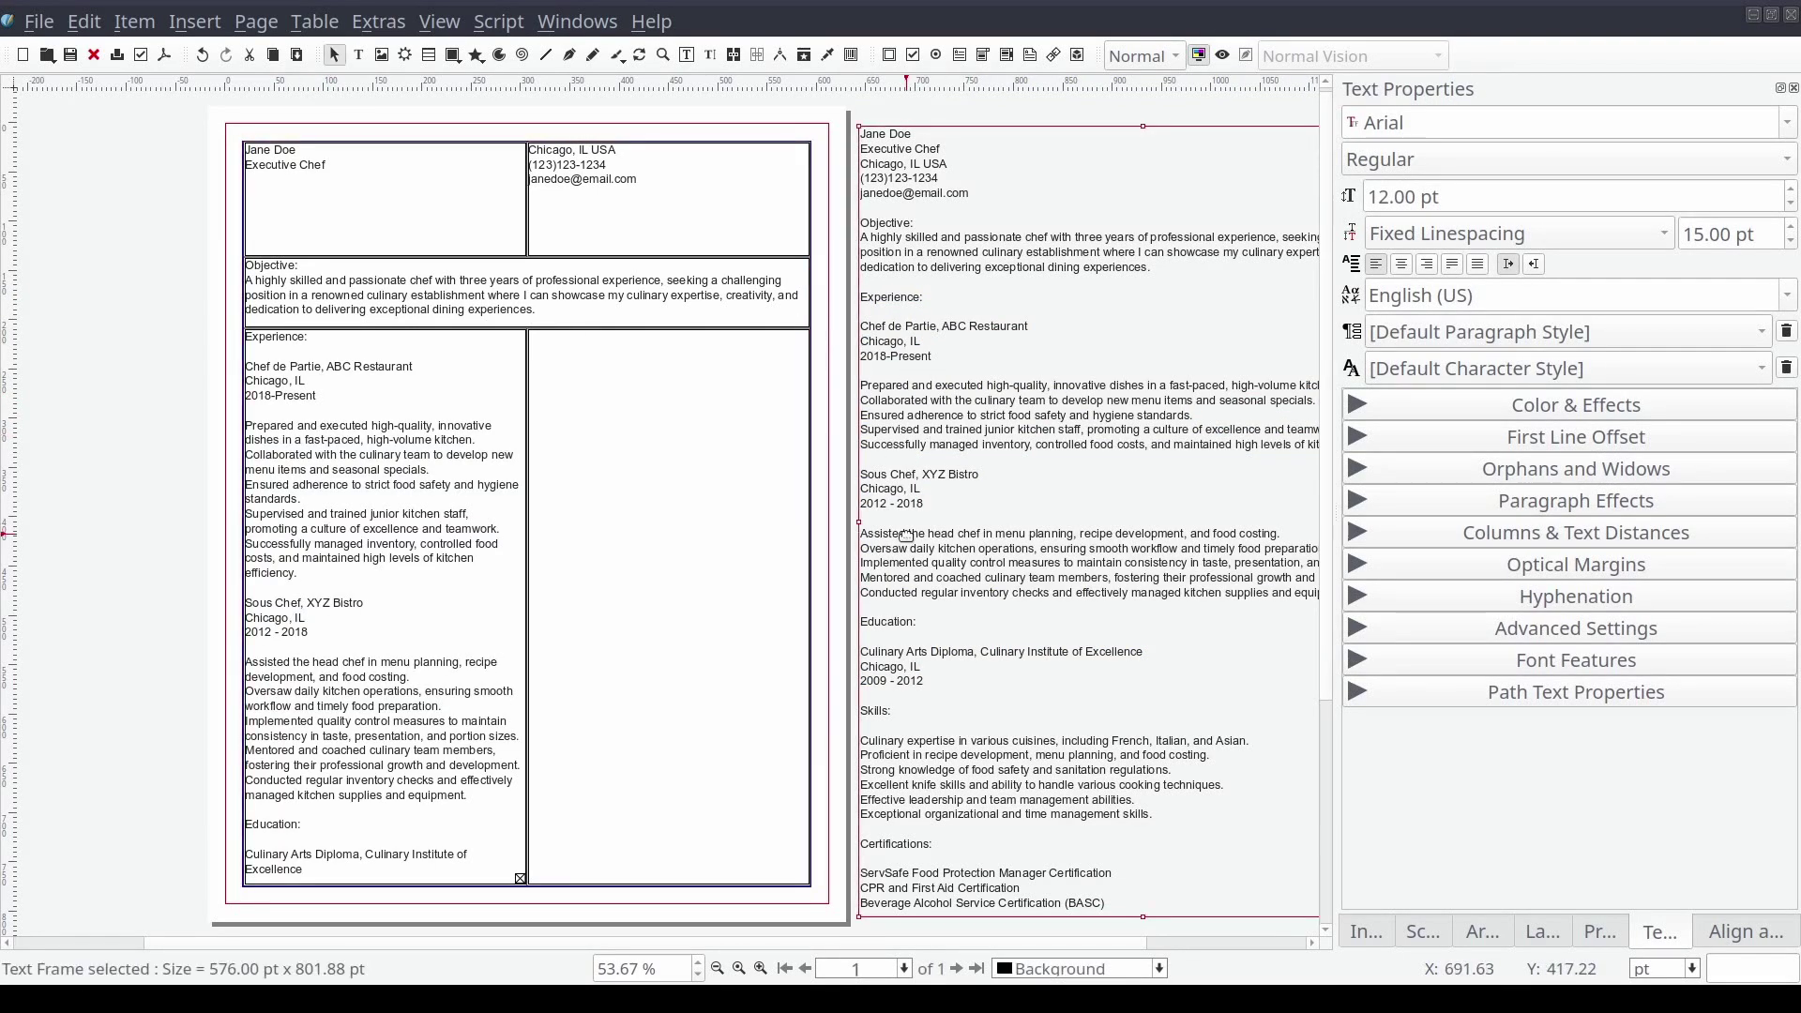
left_click_drag(912, 692, 1107, 903)
key("ctrl+c")
left_click(577, 517)
key("ctrl+v")
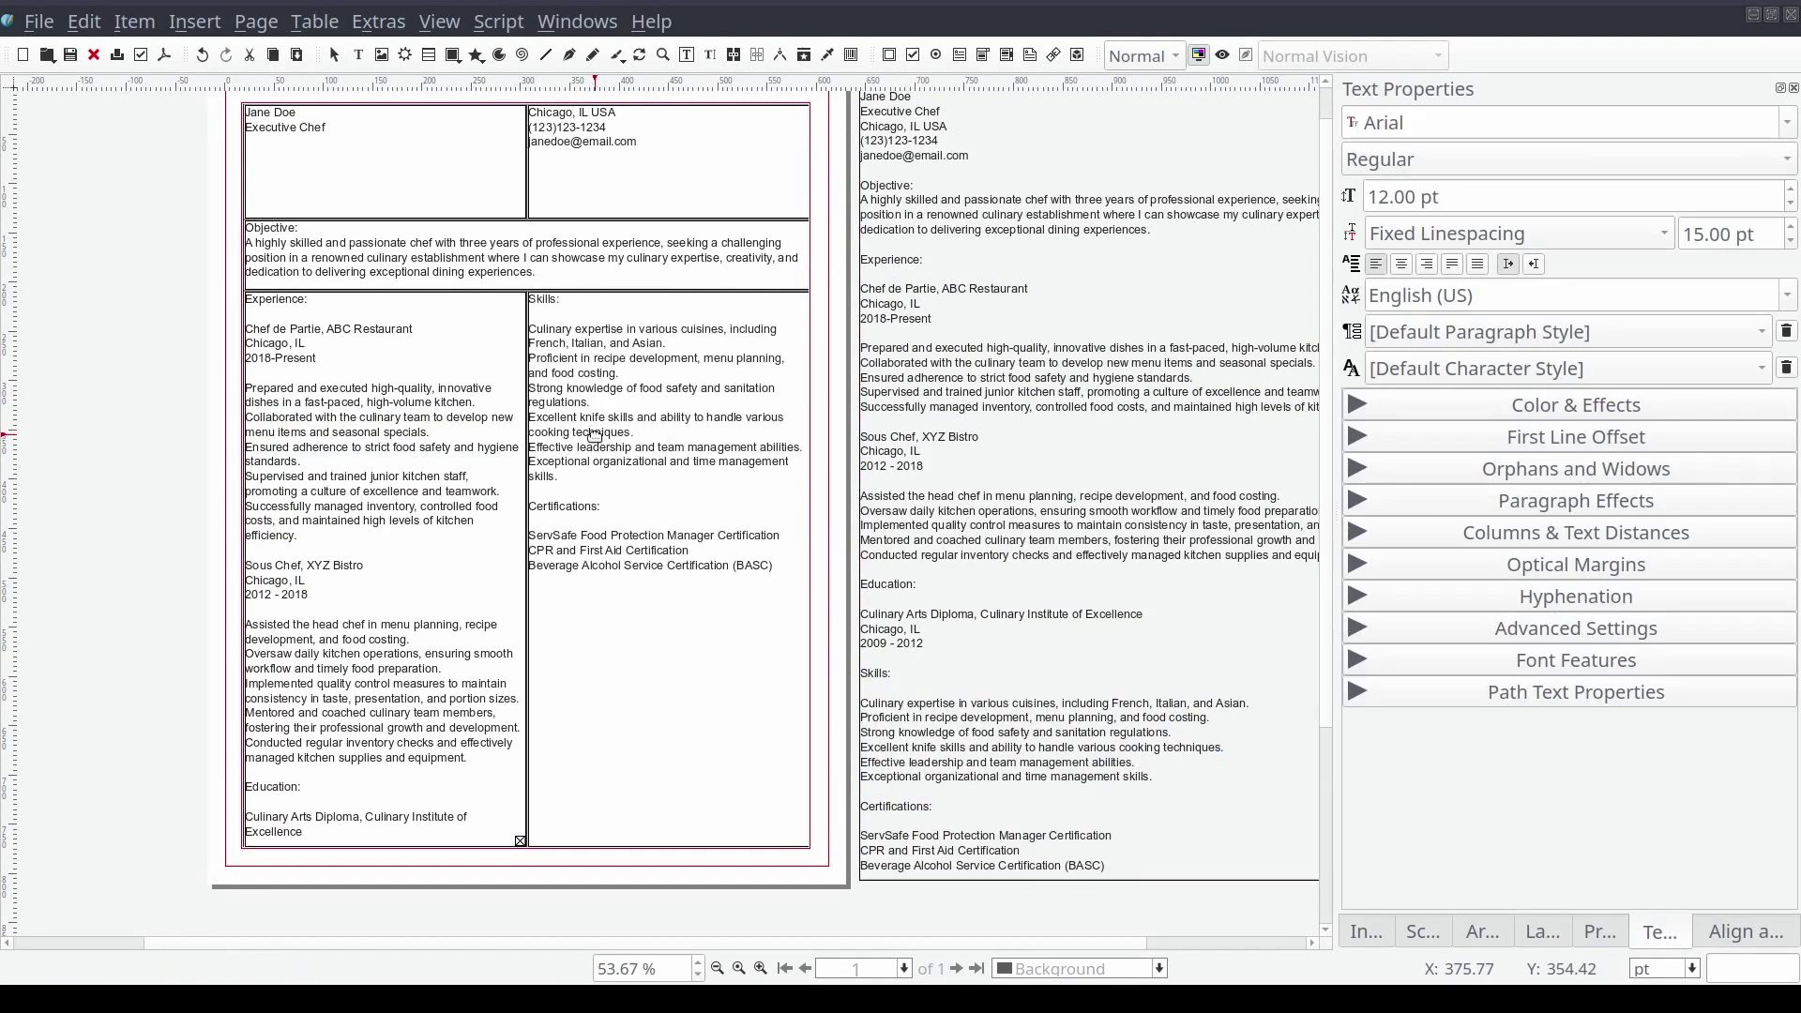
left_click_drag(527, 441, 610, 432)
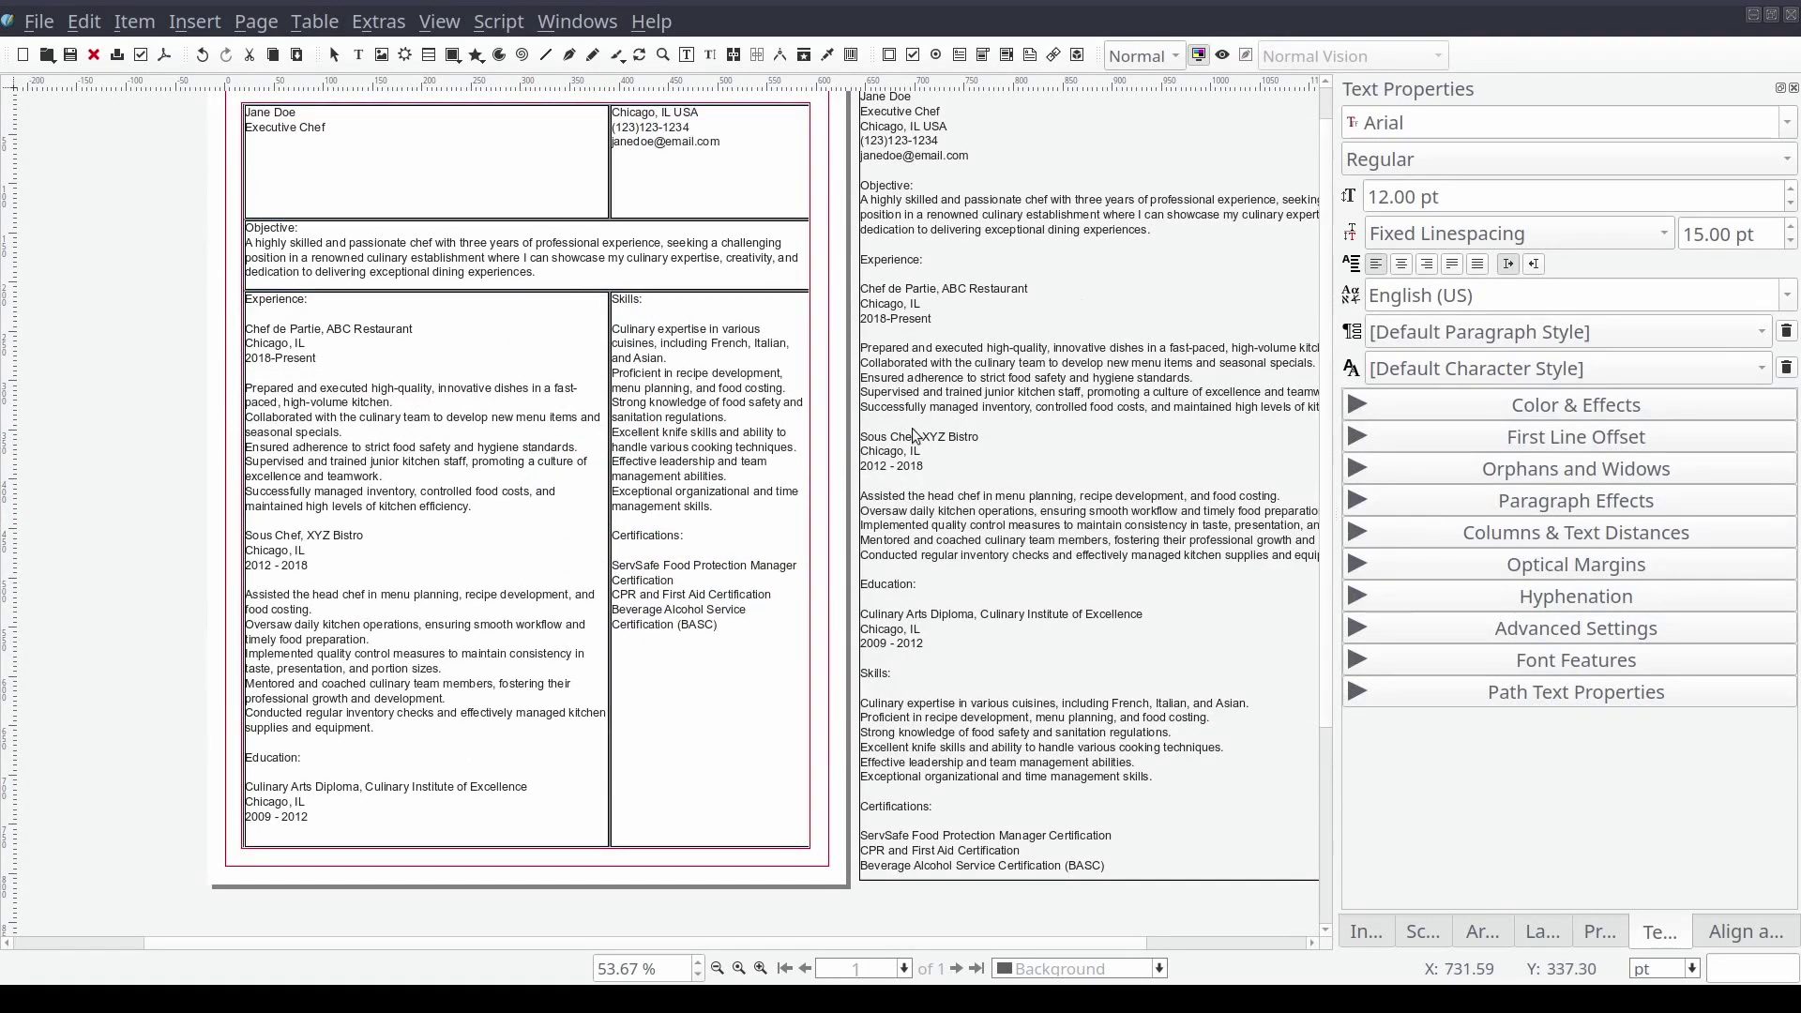
left_click(455, 438)
key("Escape")
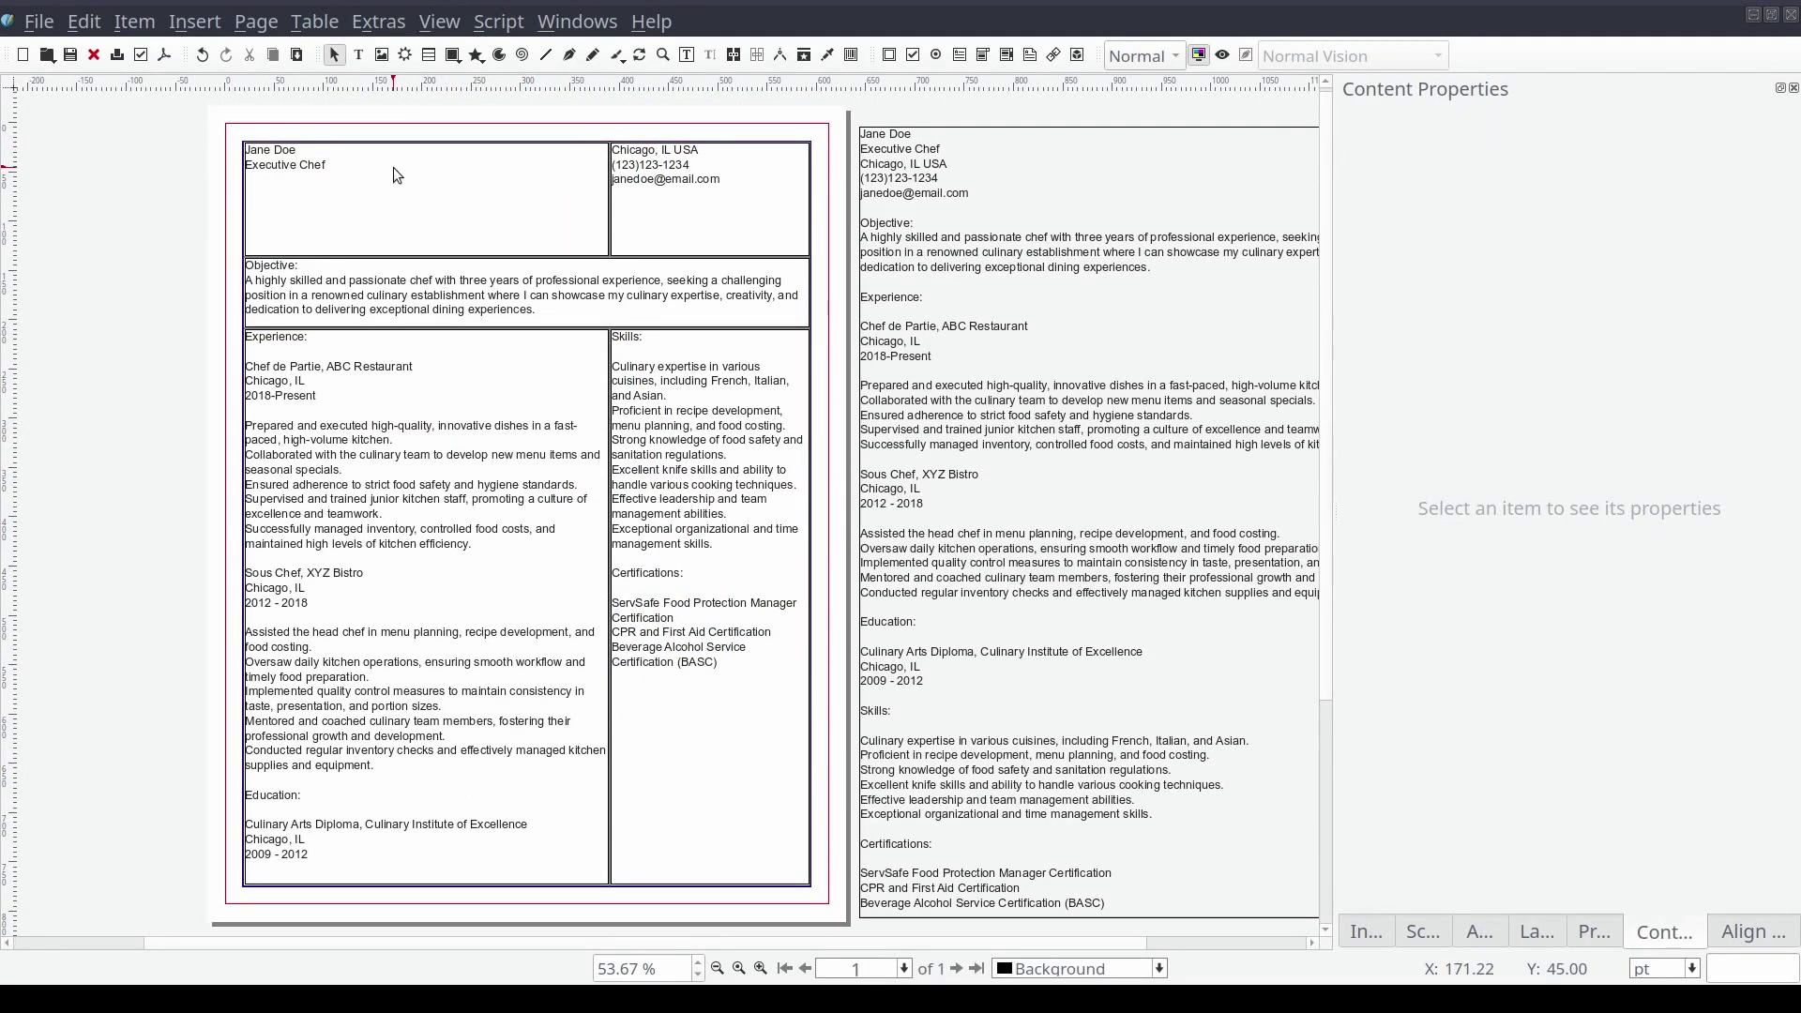
Give the table's outer border a 1 pt solid line with colour None
left_click(1223, 56)
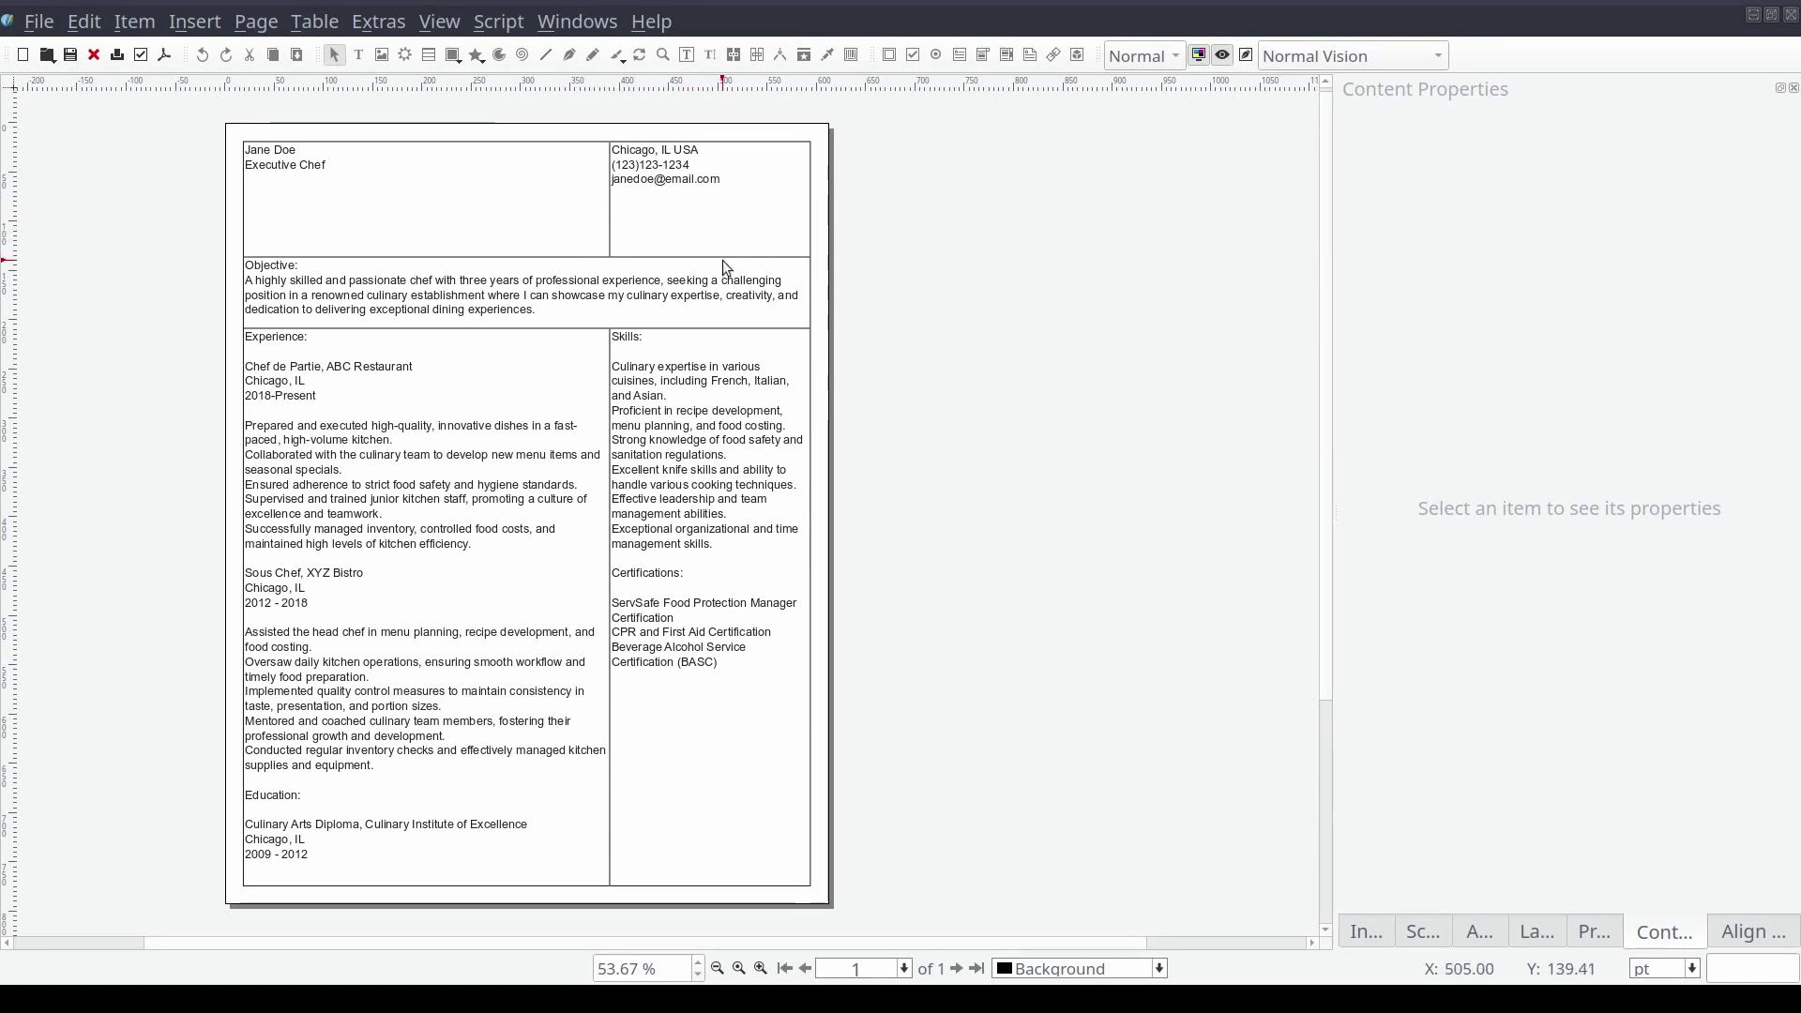
left_click(1222, 57)
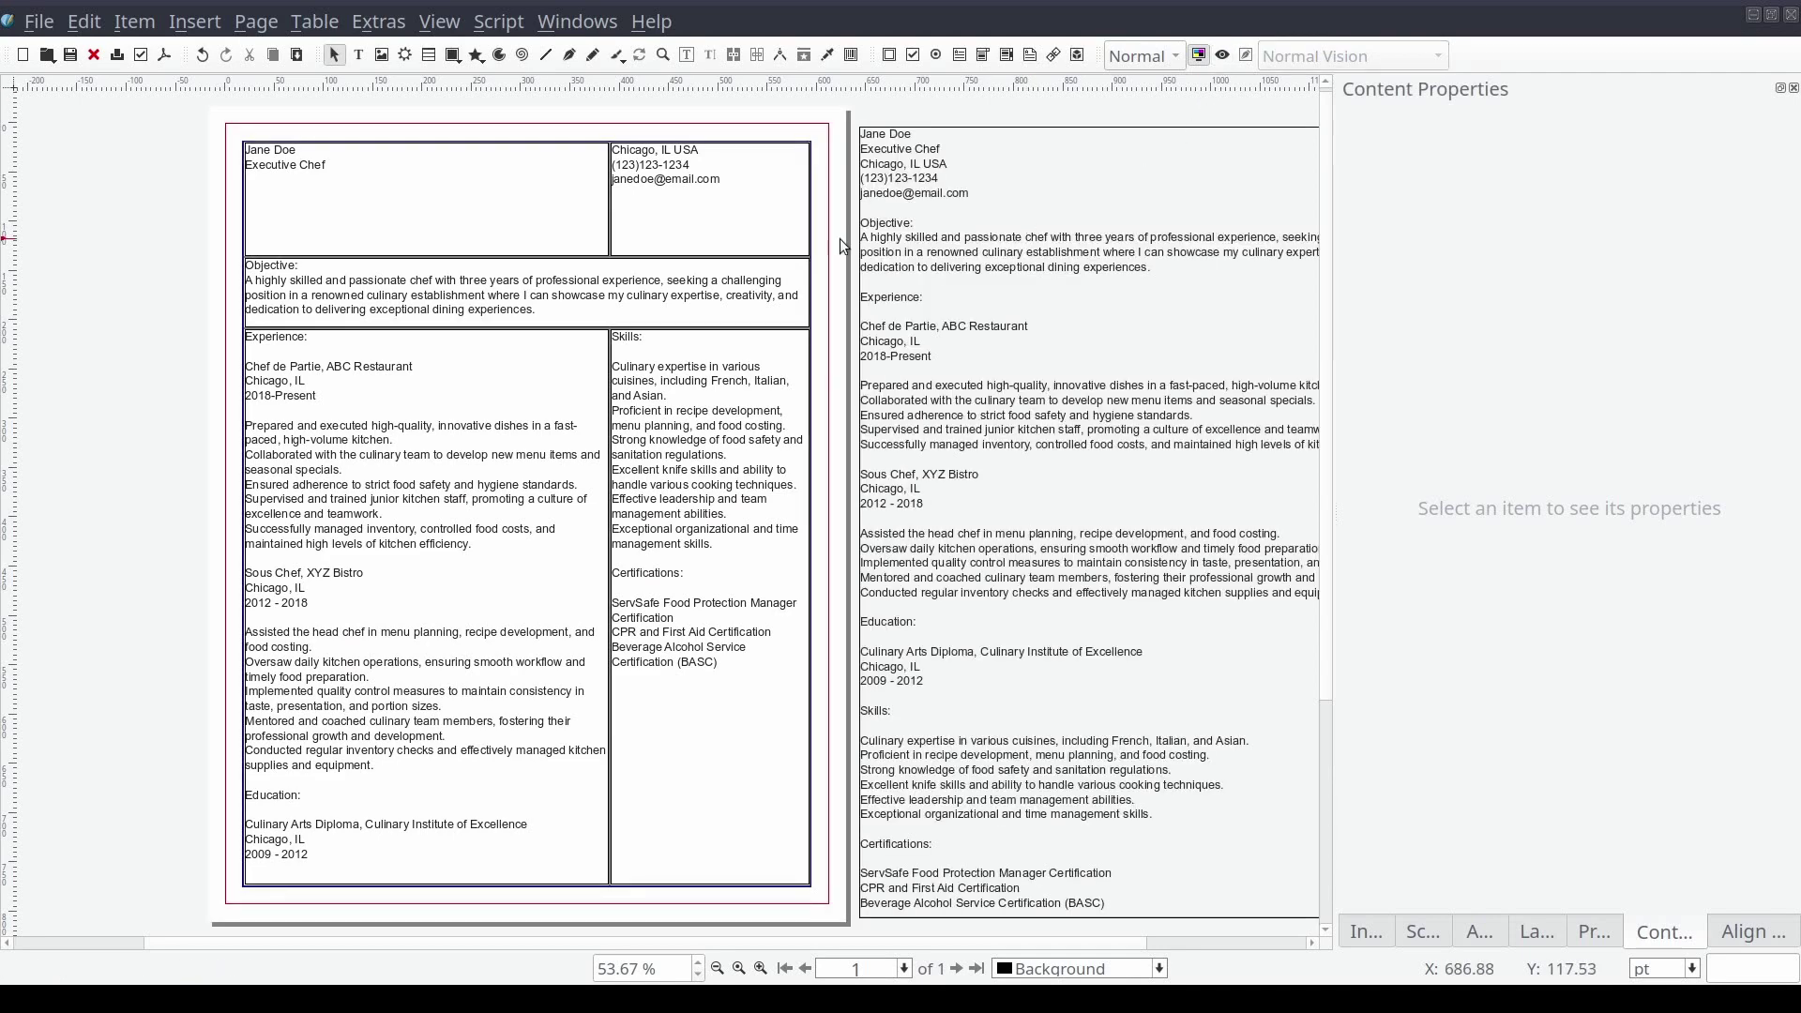
left_click(445, 205)
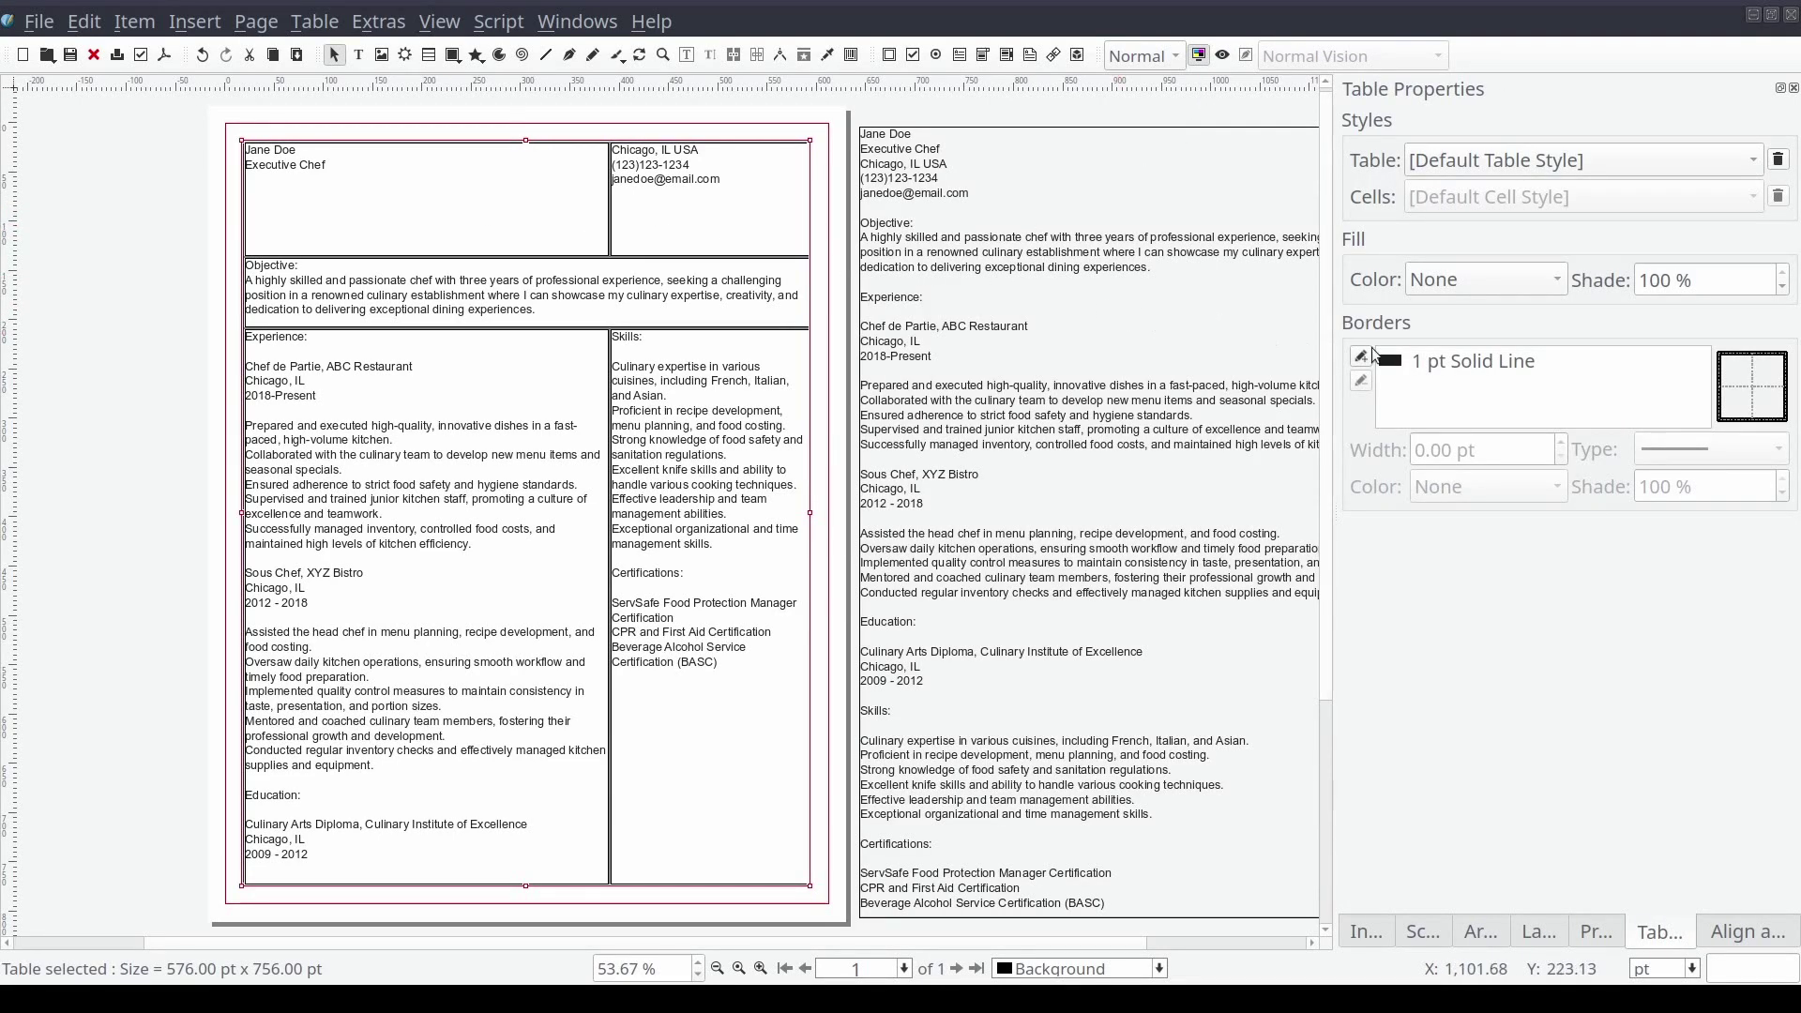
left_click(1481, 364)
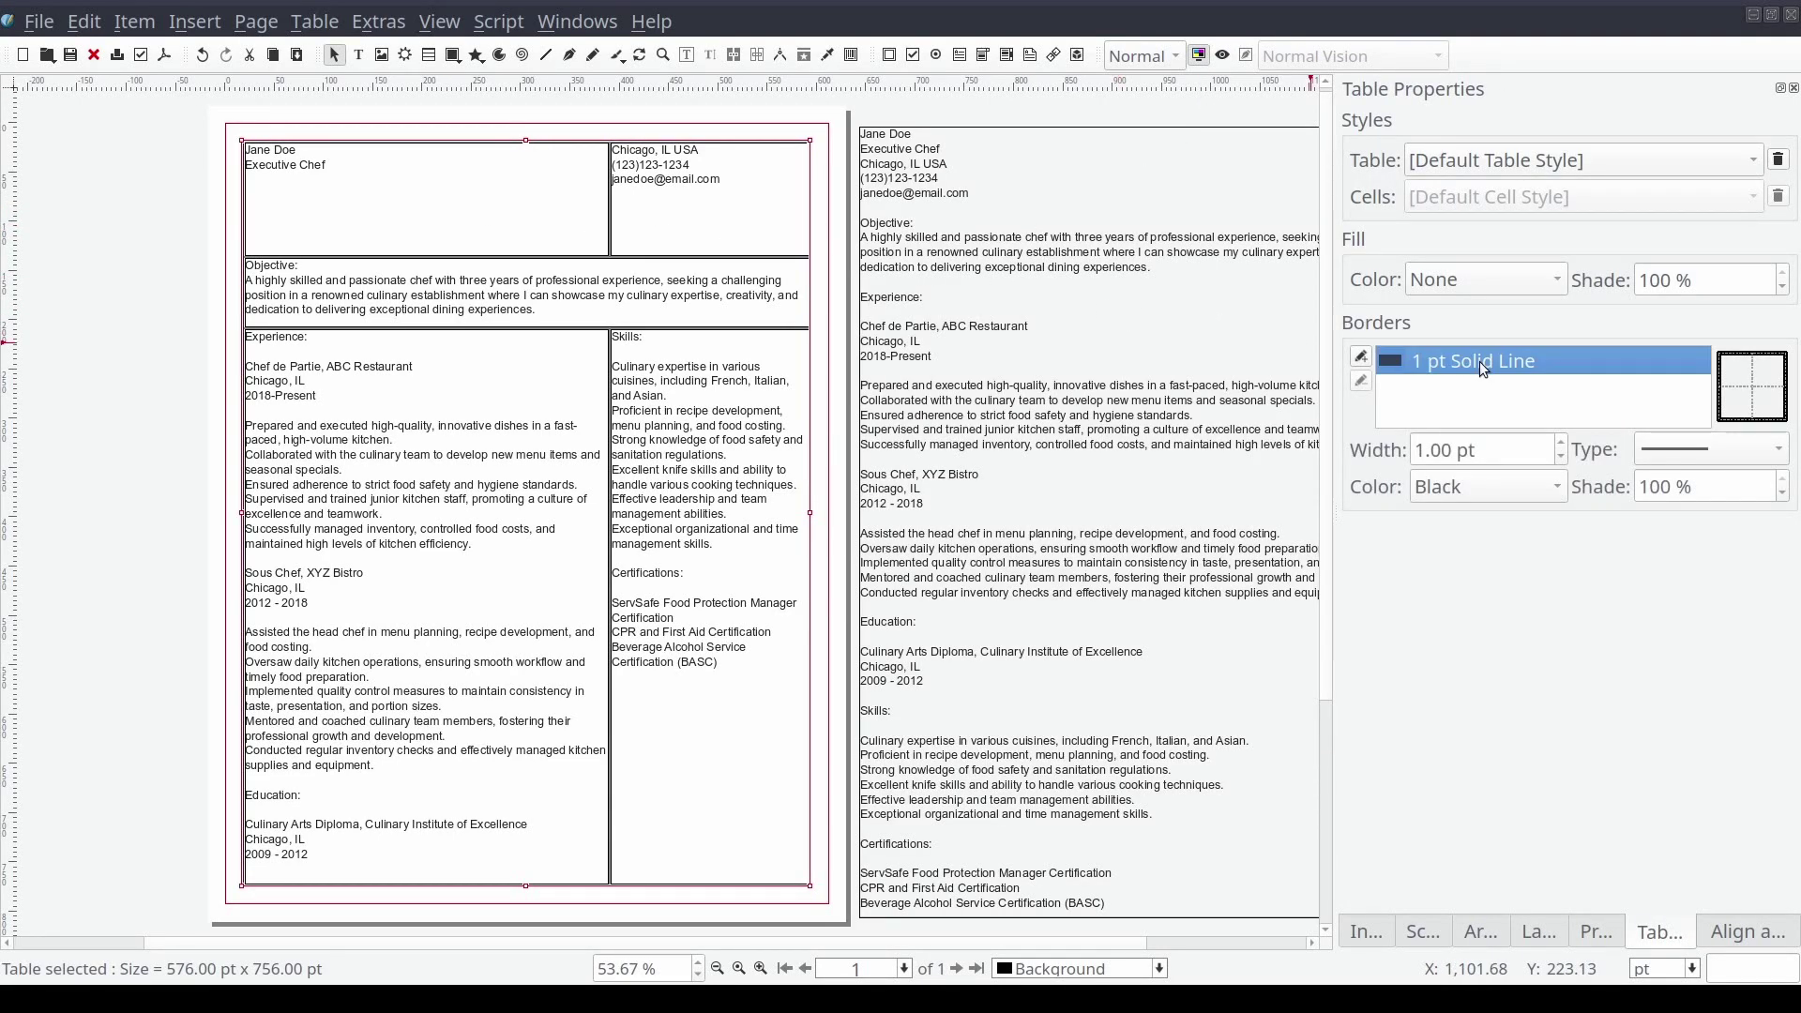
left_click(1559, 492)
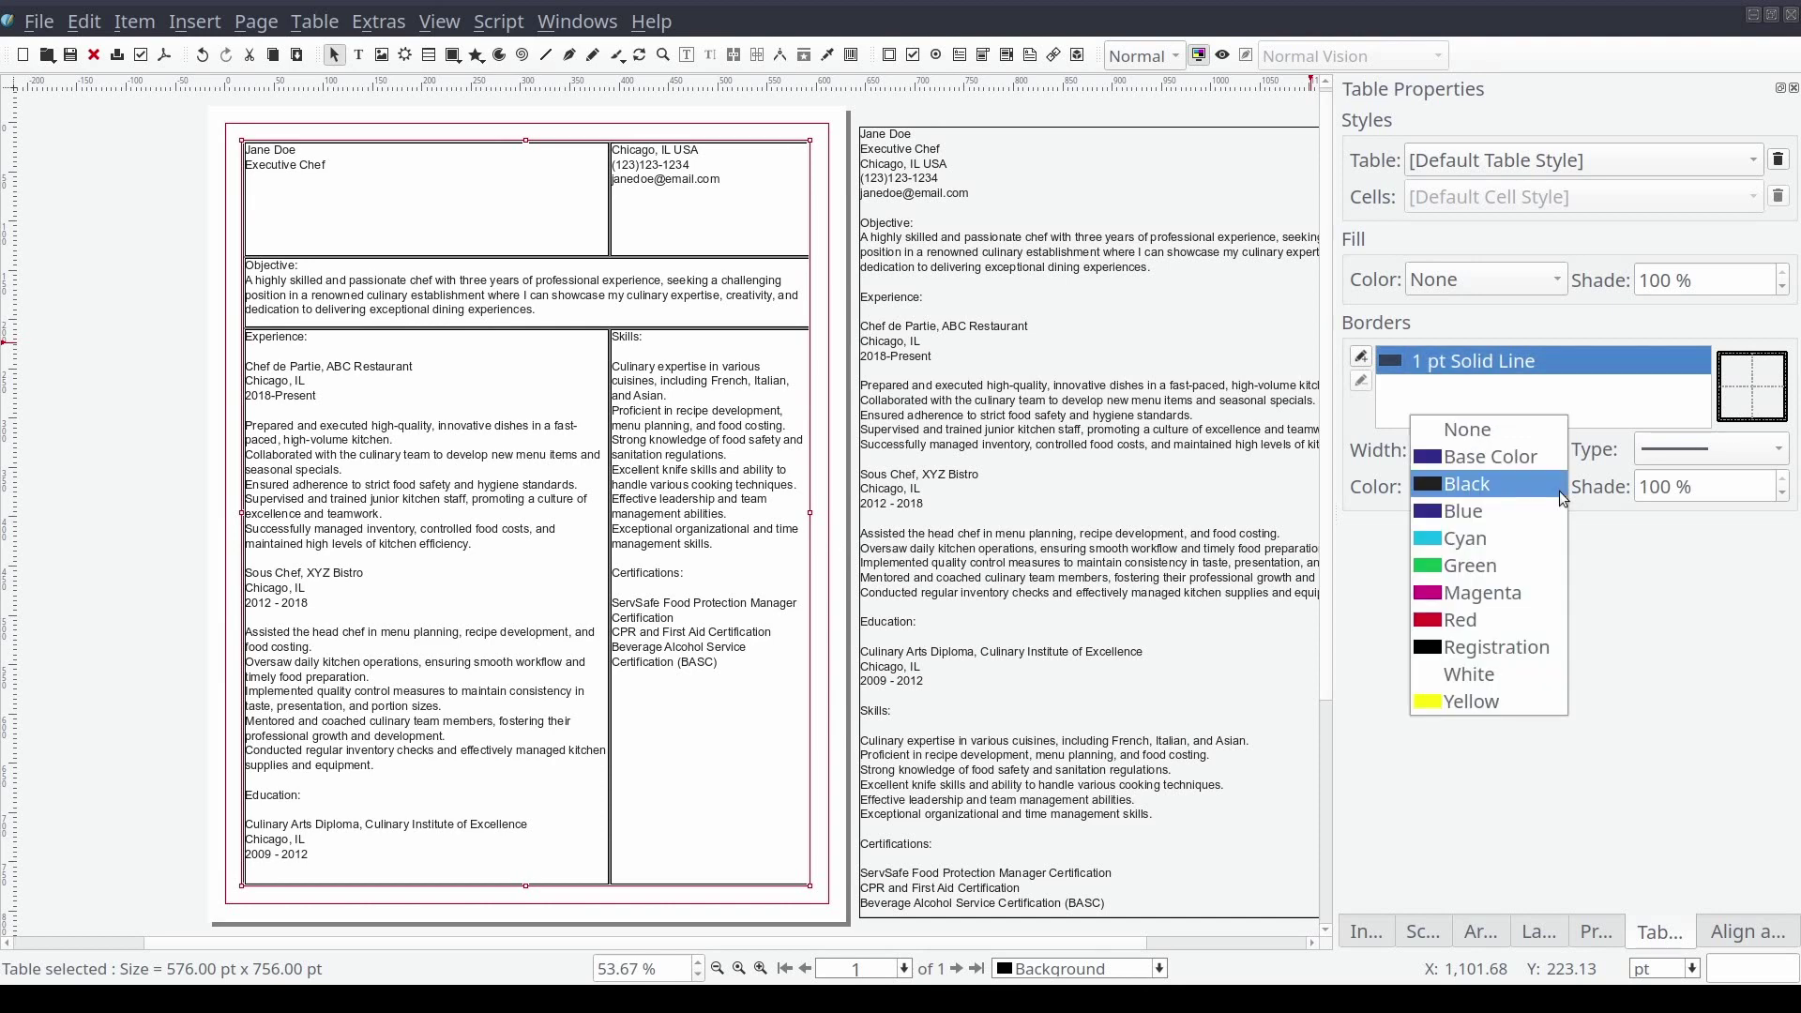
left_click(1518, 437)
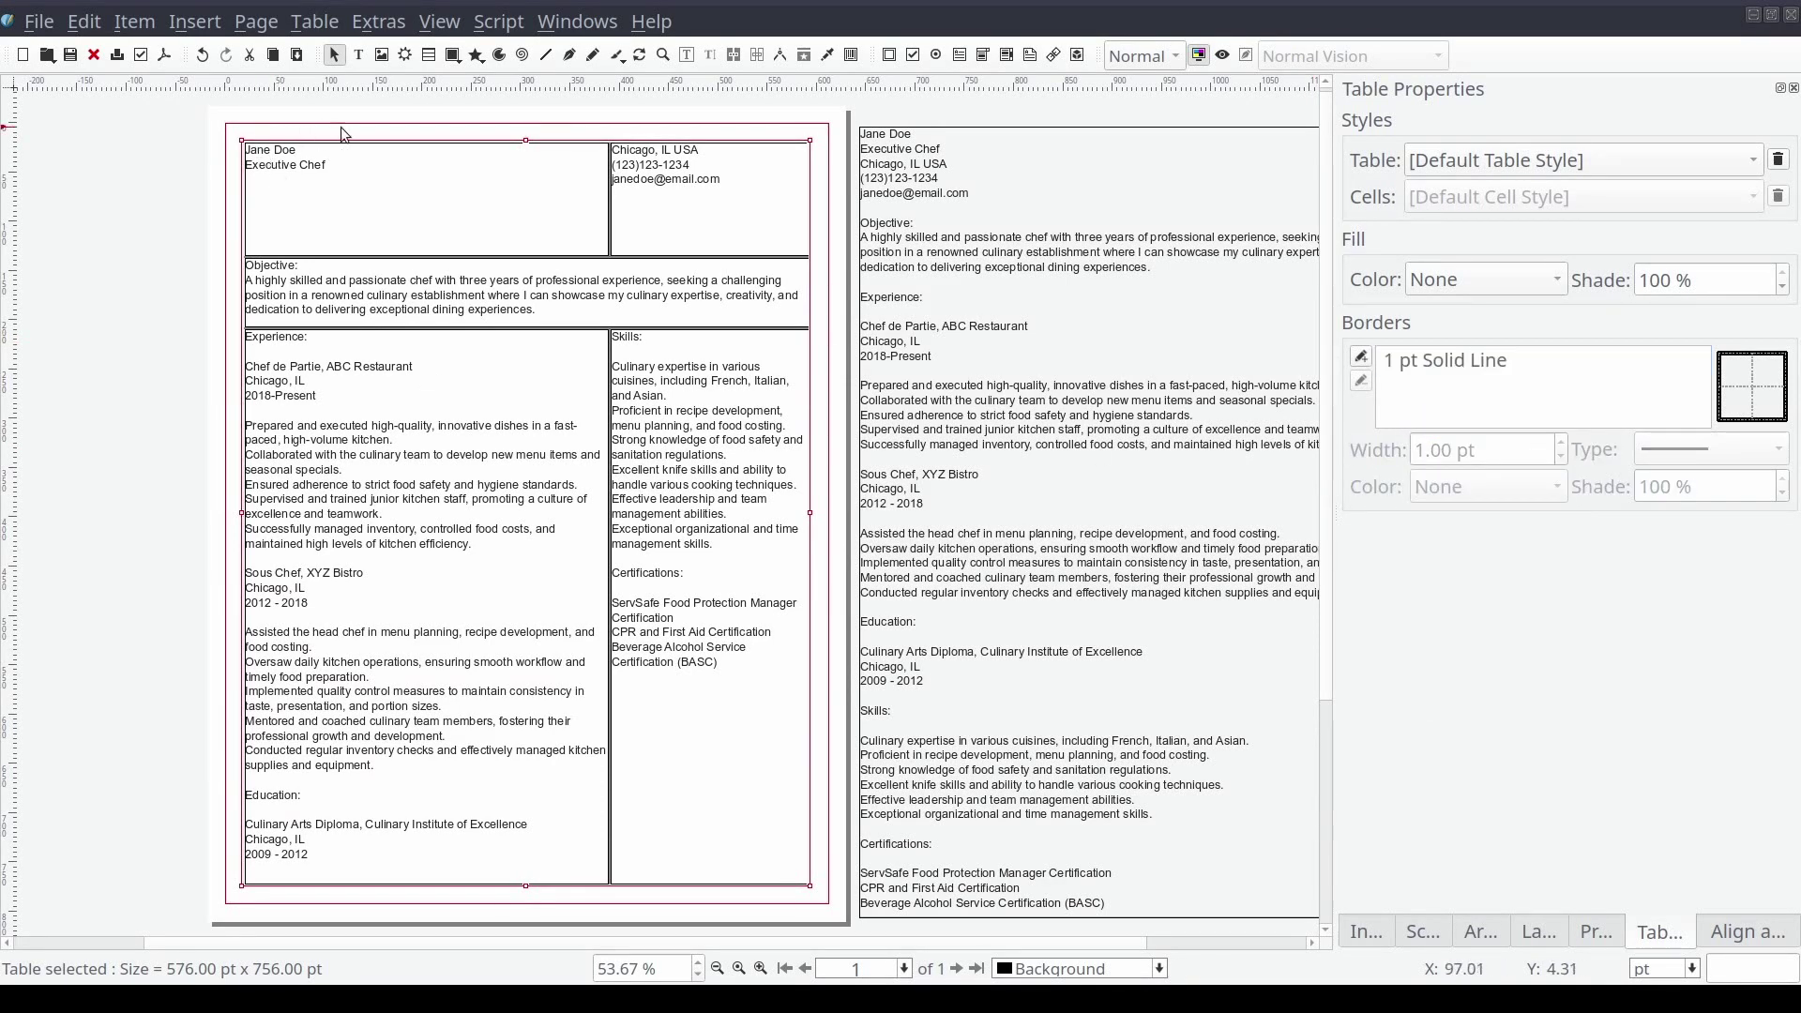
left_click(1223, 58)
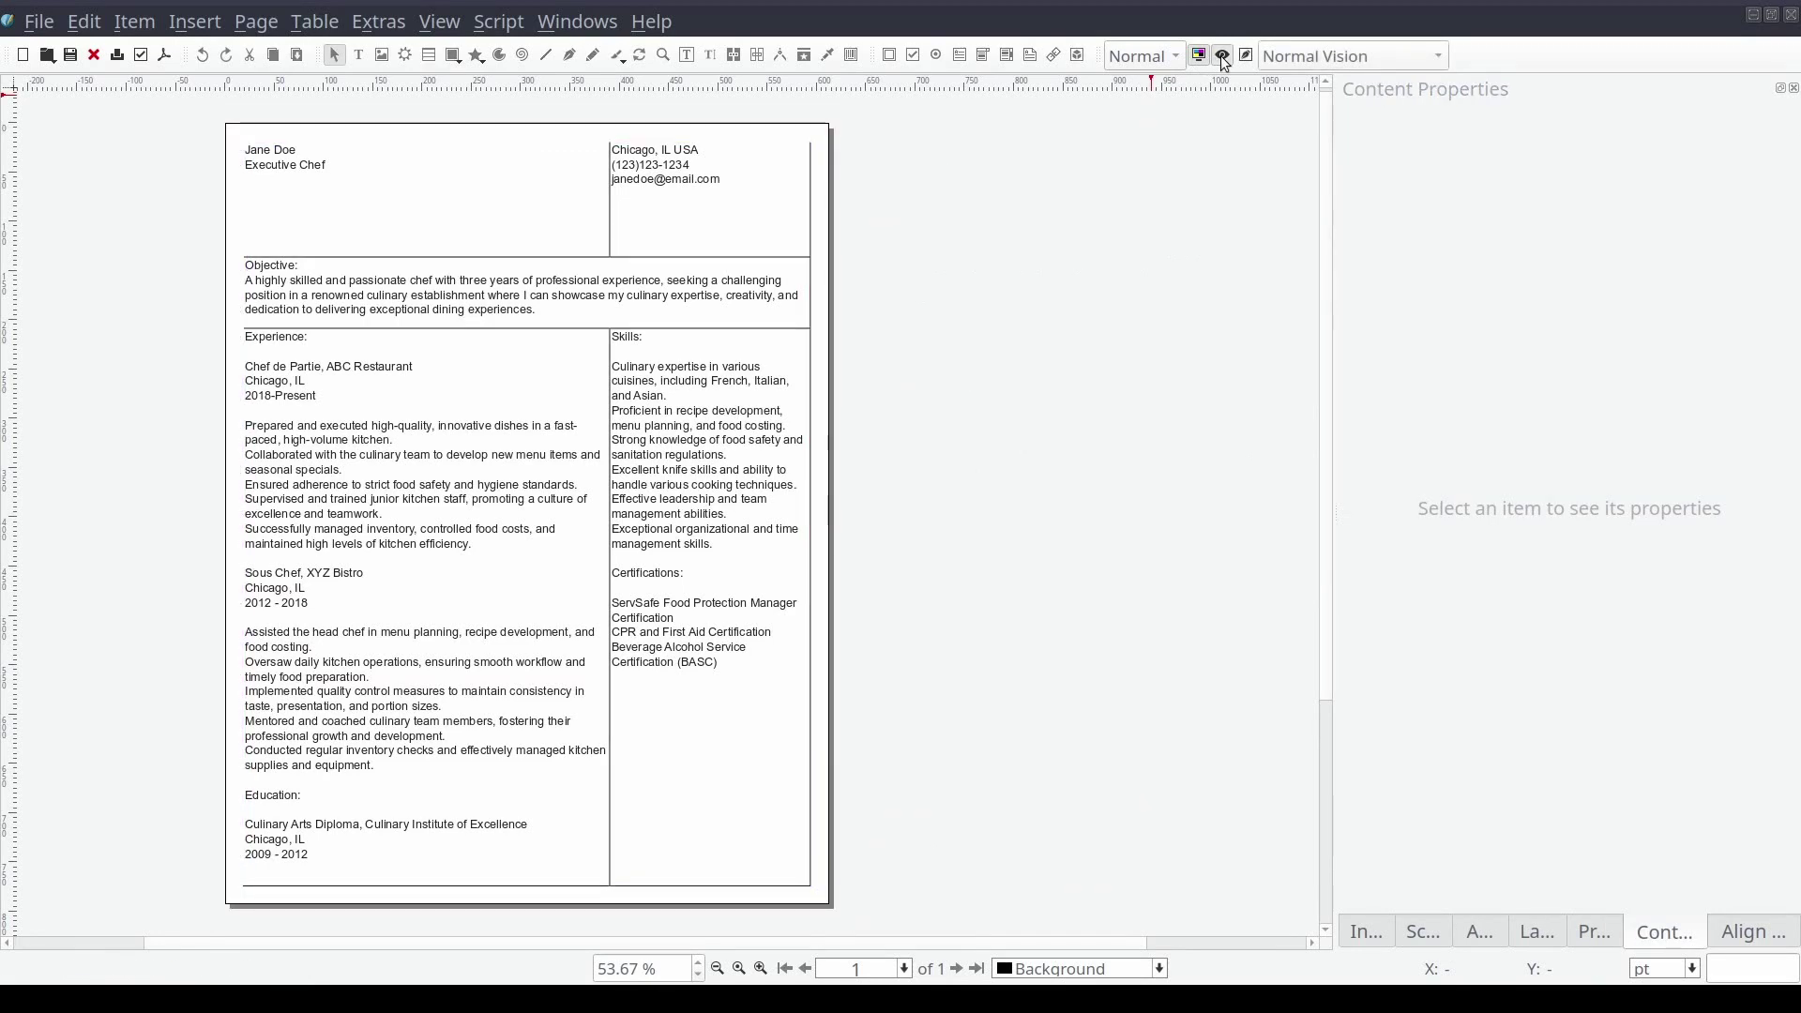
left_click(1224, 59)
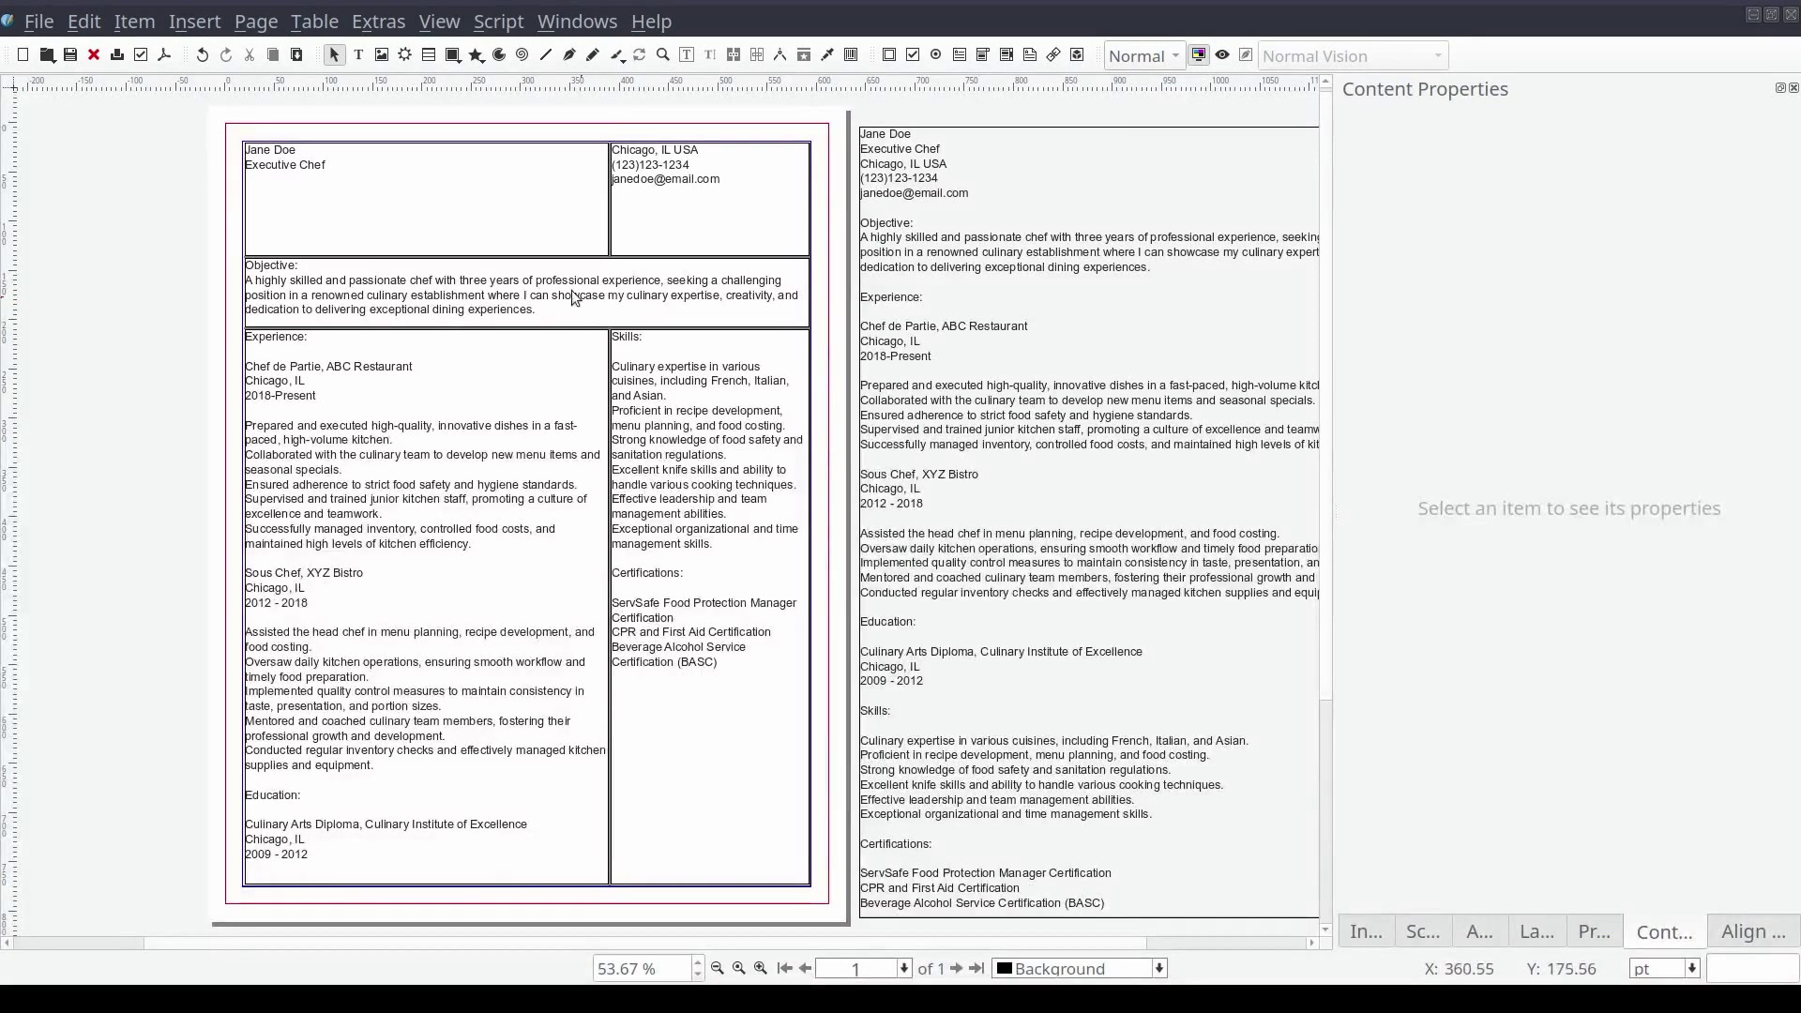
Select every cell and set its 1 pt solid border colour to None
left_click(552, 250)
left_click(551, 250)
left_click_drag(570, 225, 621, 355)
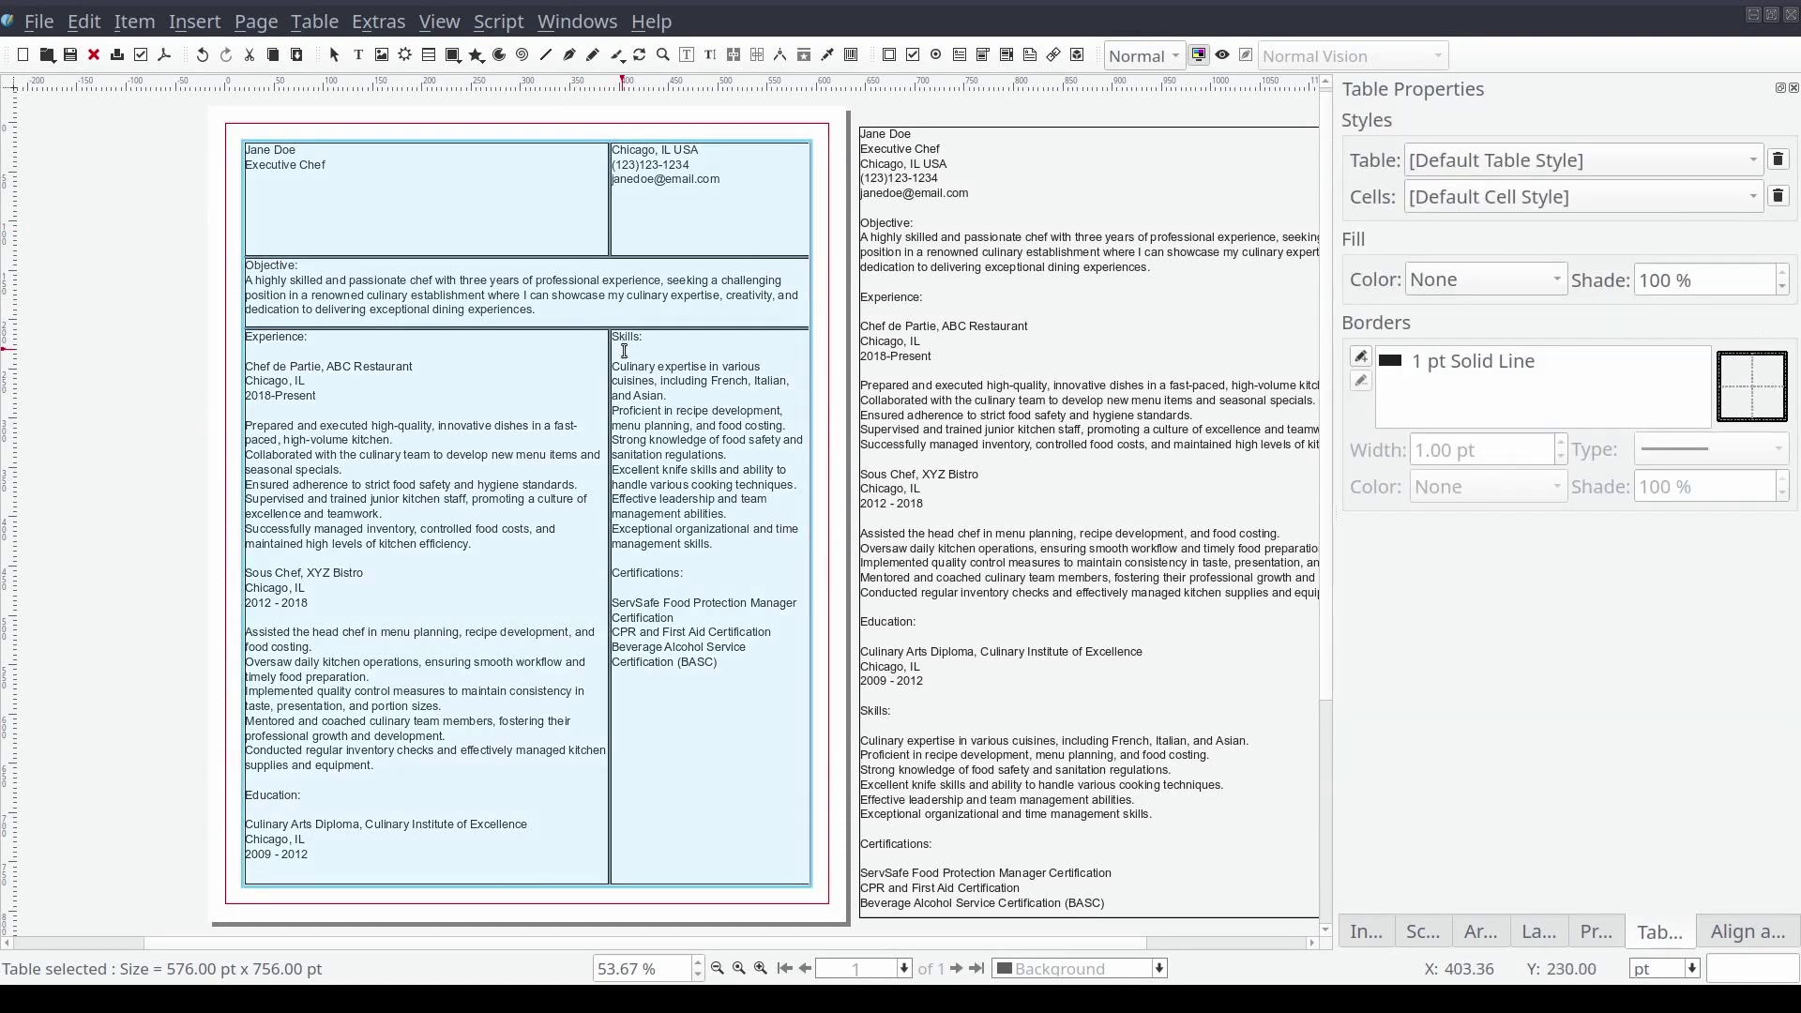
left_click(624, 361)
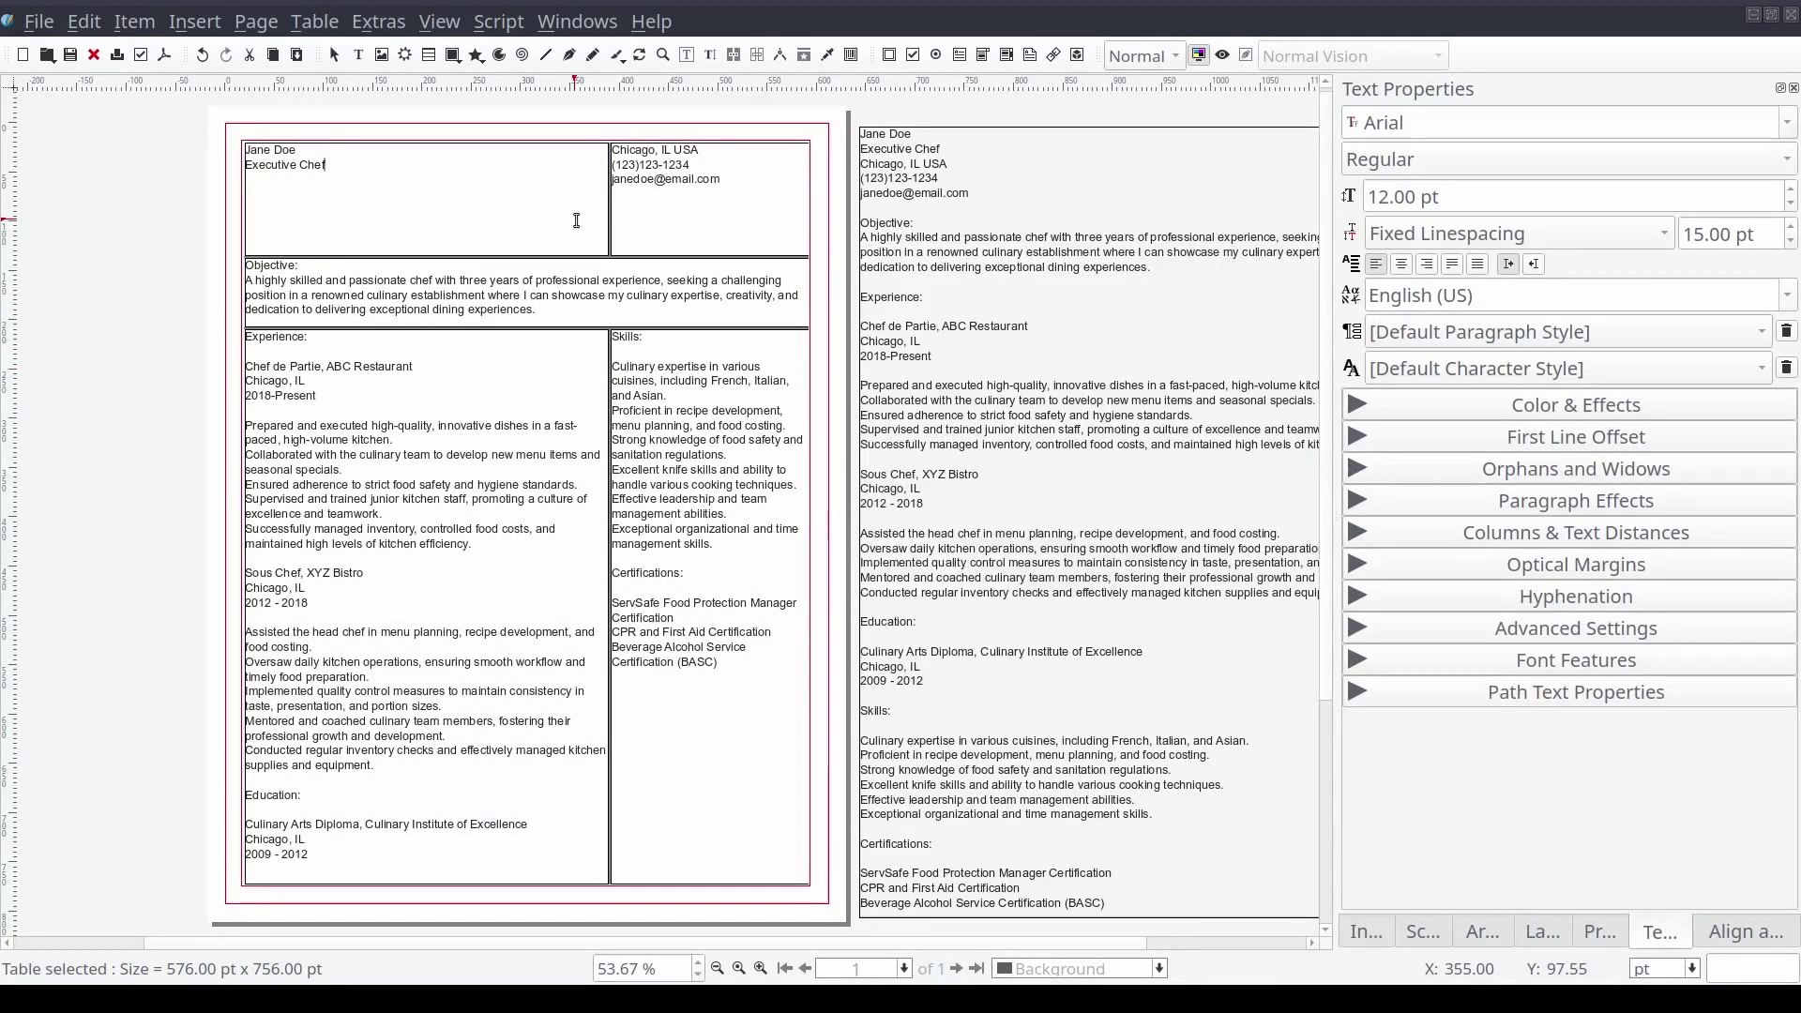
left_click_drag(580, 216, 640, 423)
left_click(627, 362)
left_click(581, 241)
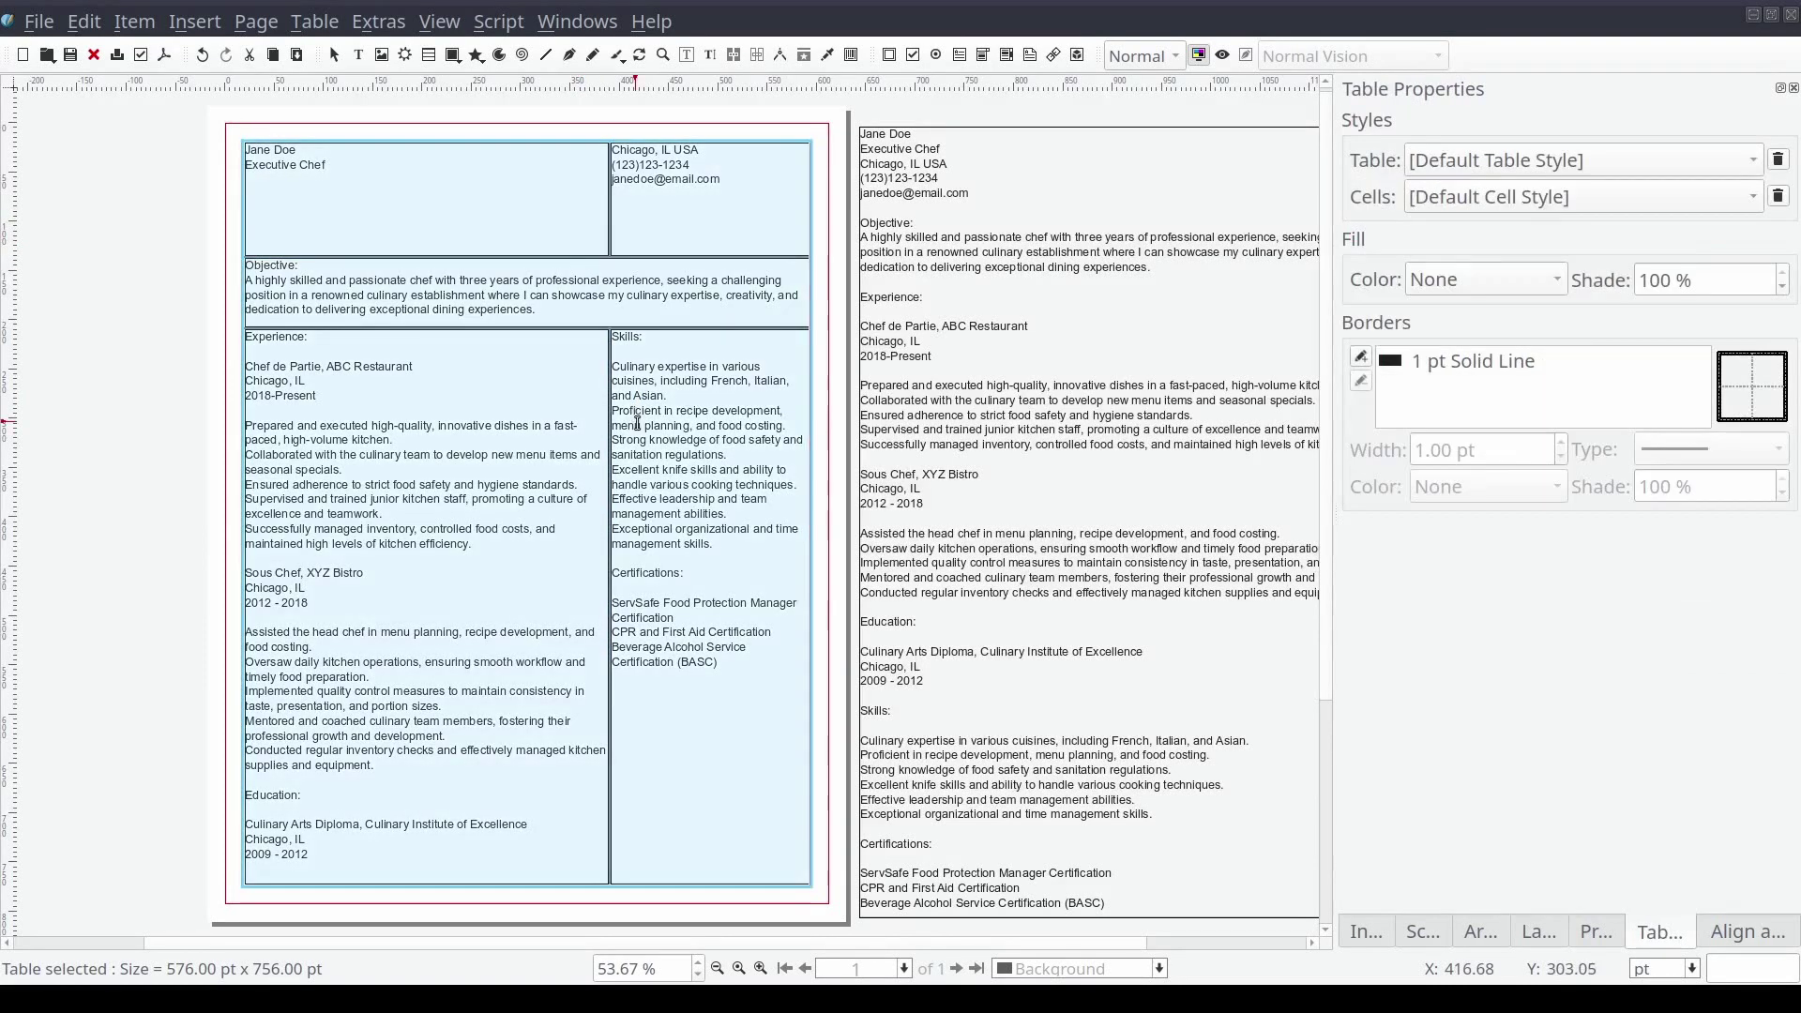
left_click(1477, 363)
left_click(1499, 482)
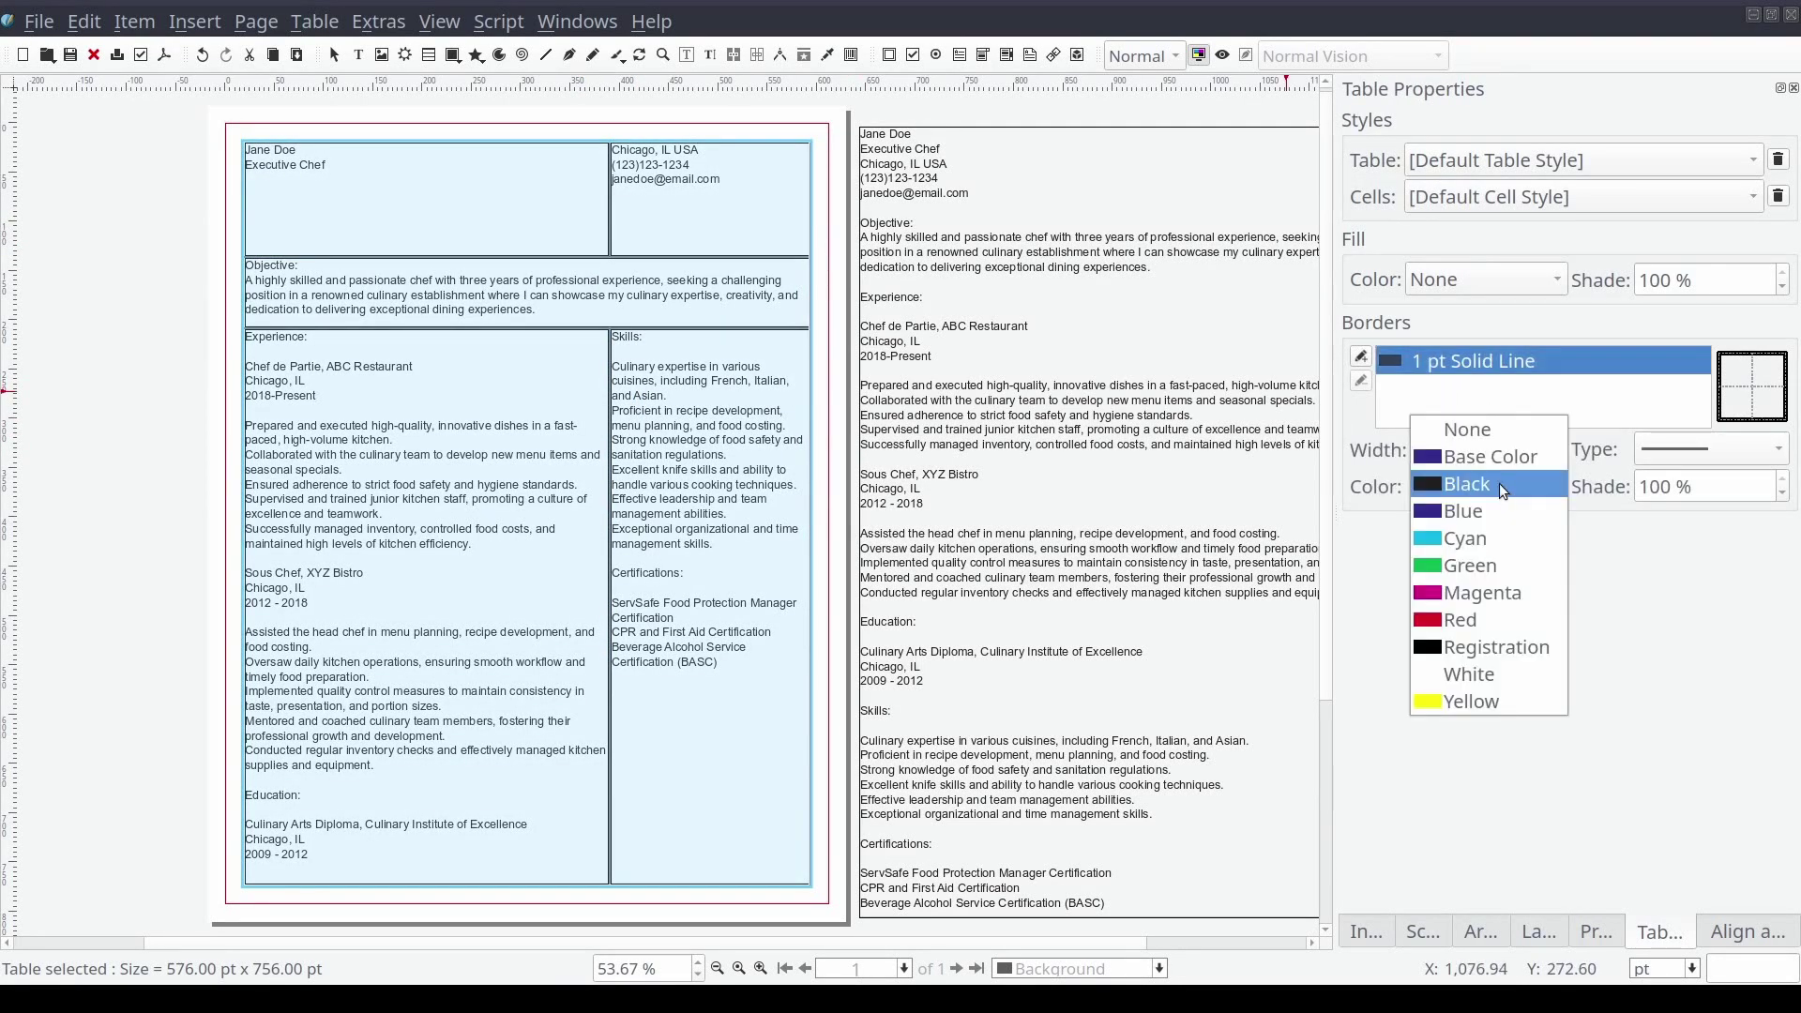
left_click(1492, 435)
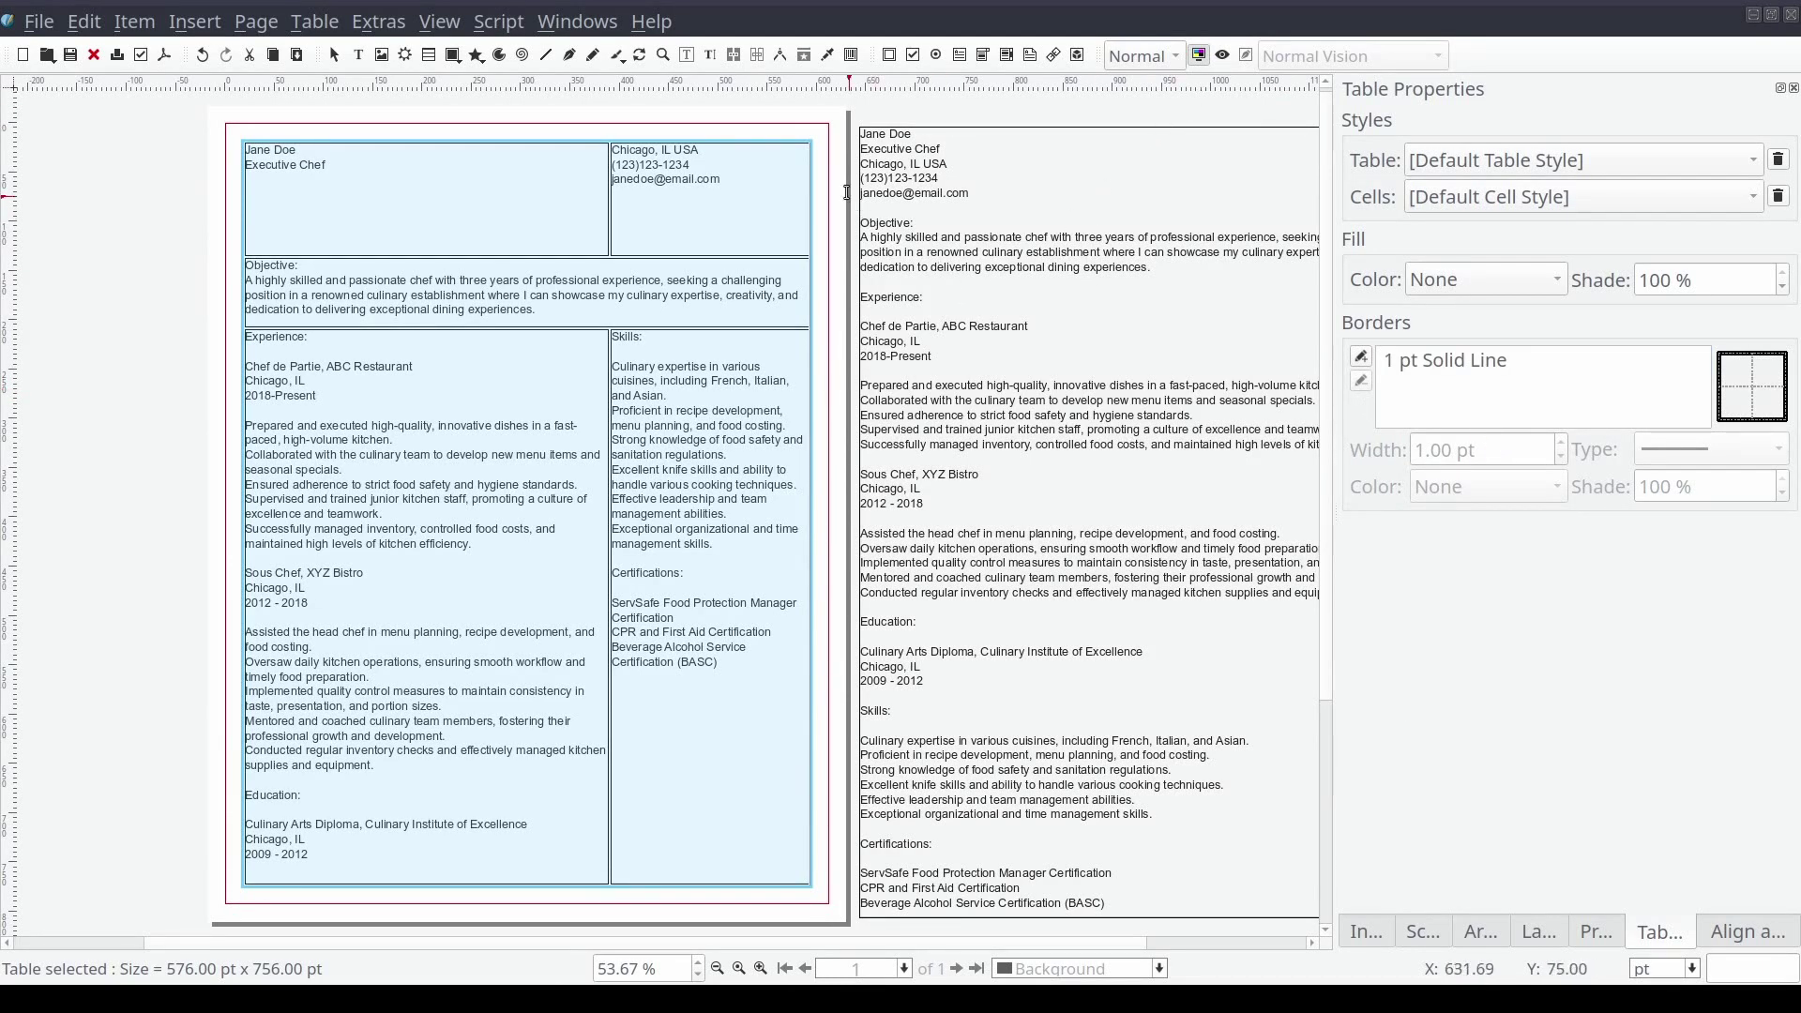
left_click(829, 161)
left_click(1223, 54)
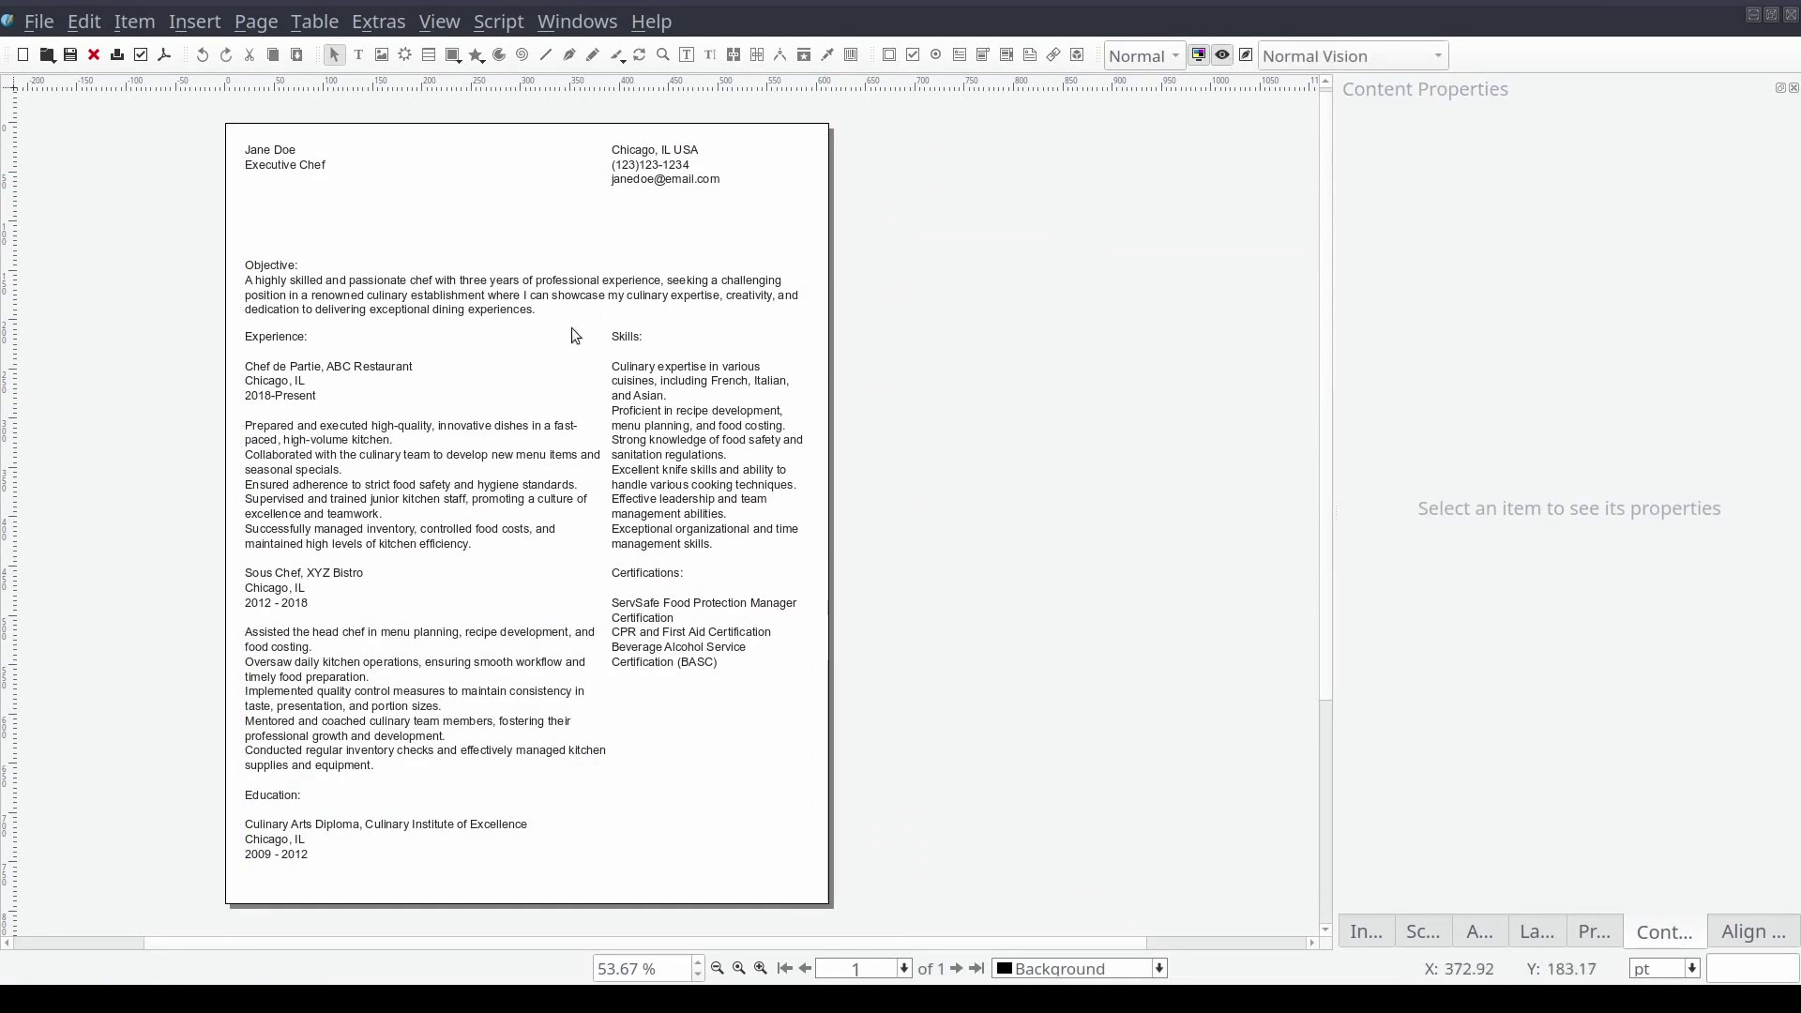
left_click(1222, 54)
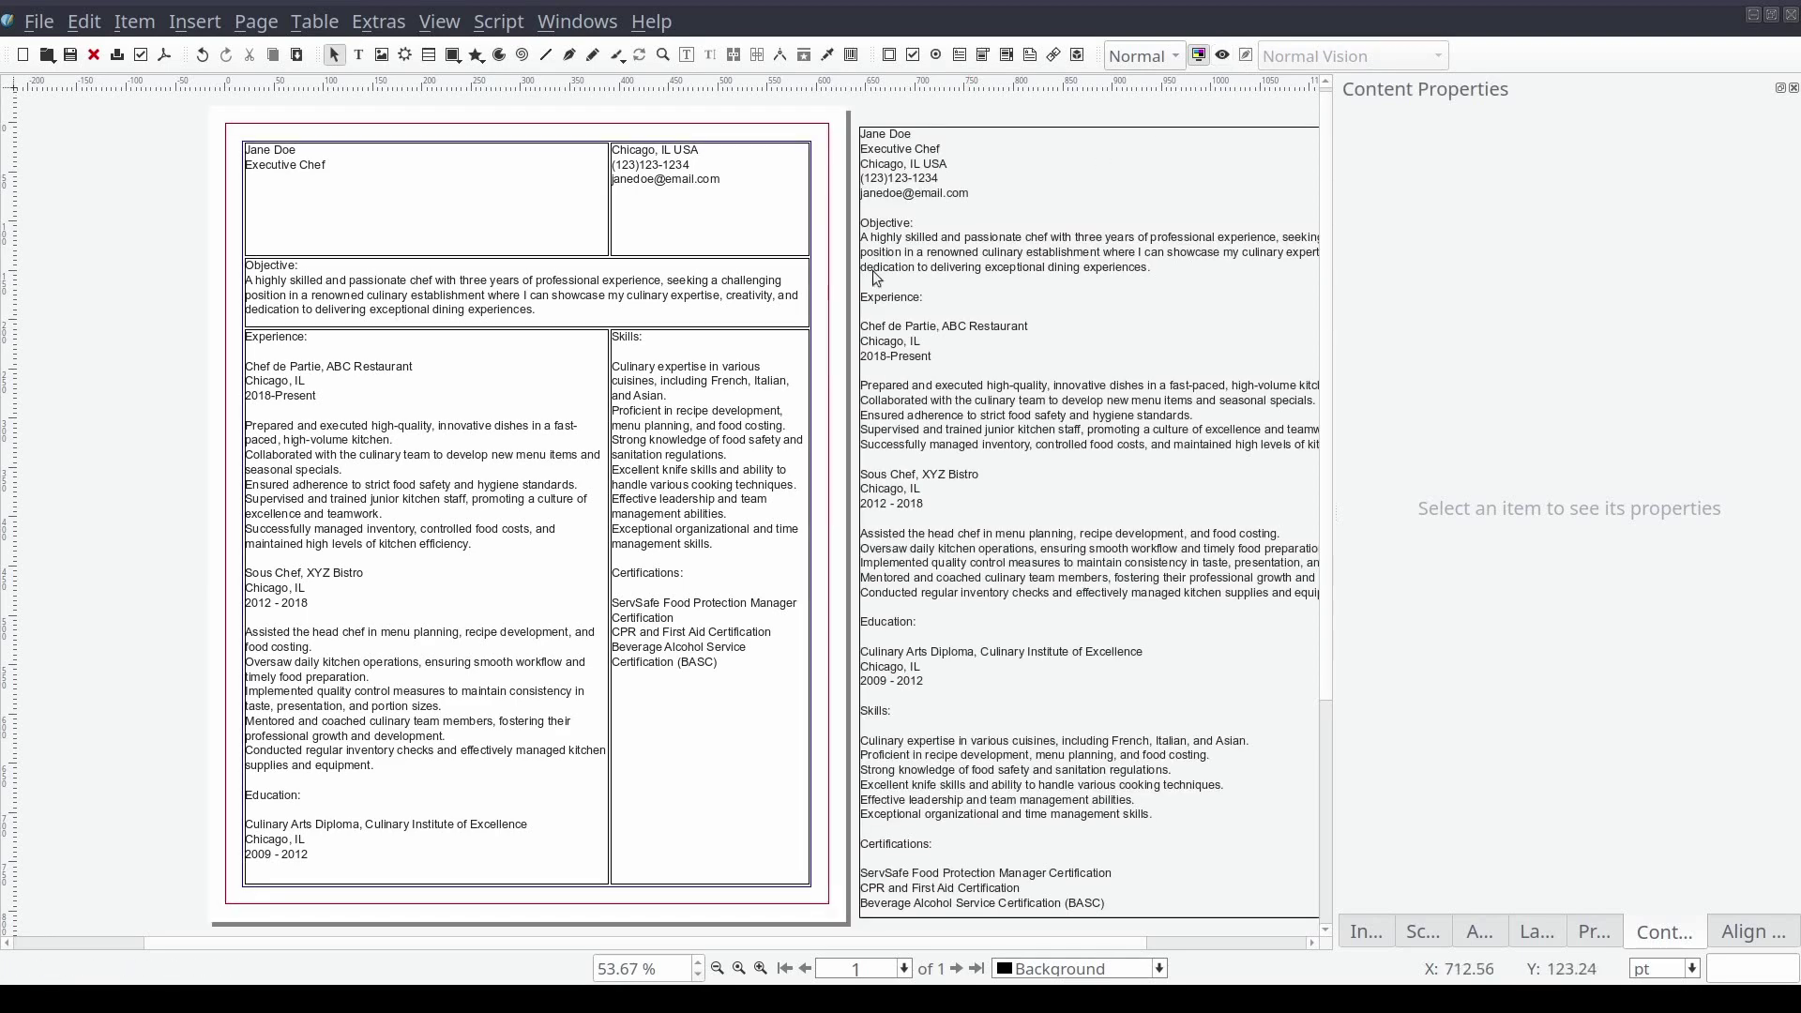
Apply the Name style to the name line and Position style to Executive Chef
double_click(340, 155)
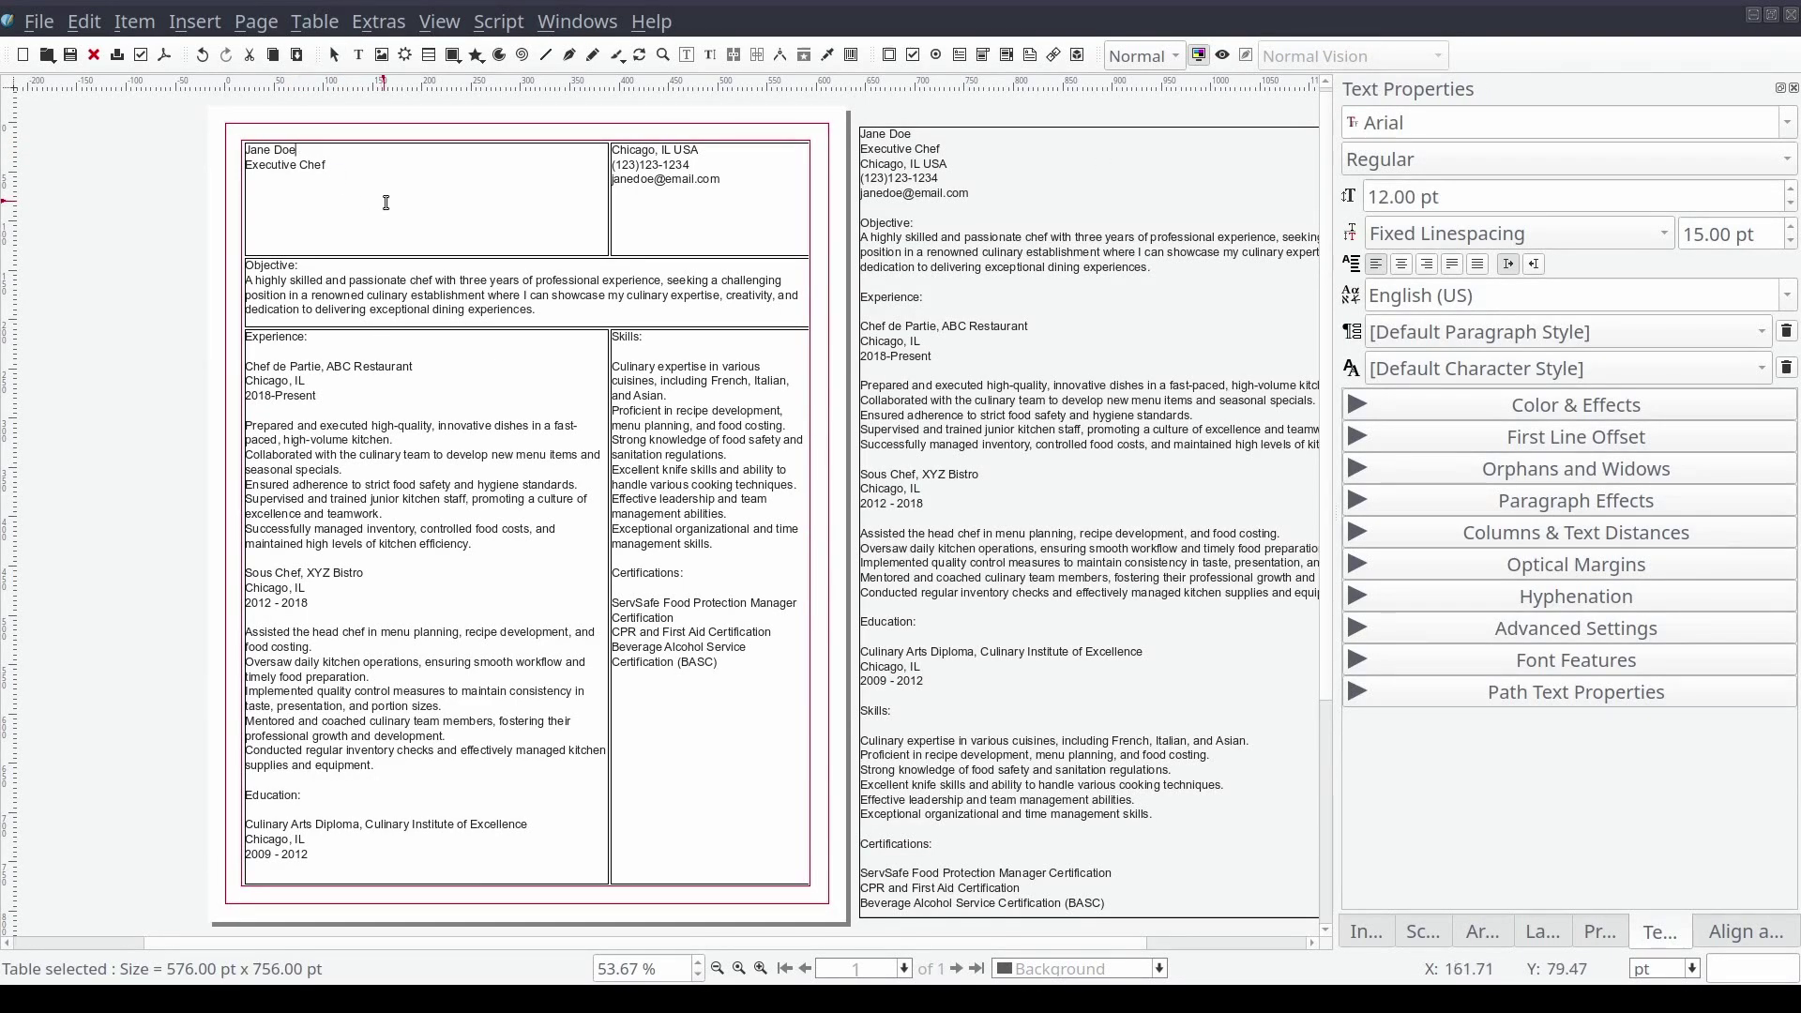
key("shift+Home")
left_click(1636, 331)
left_click(1484, 503)
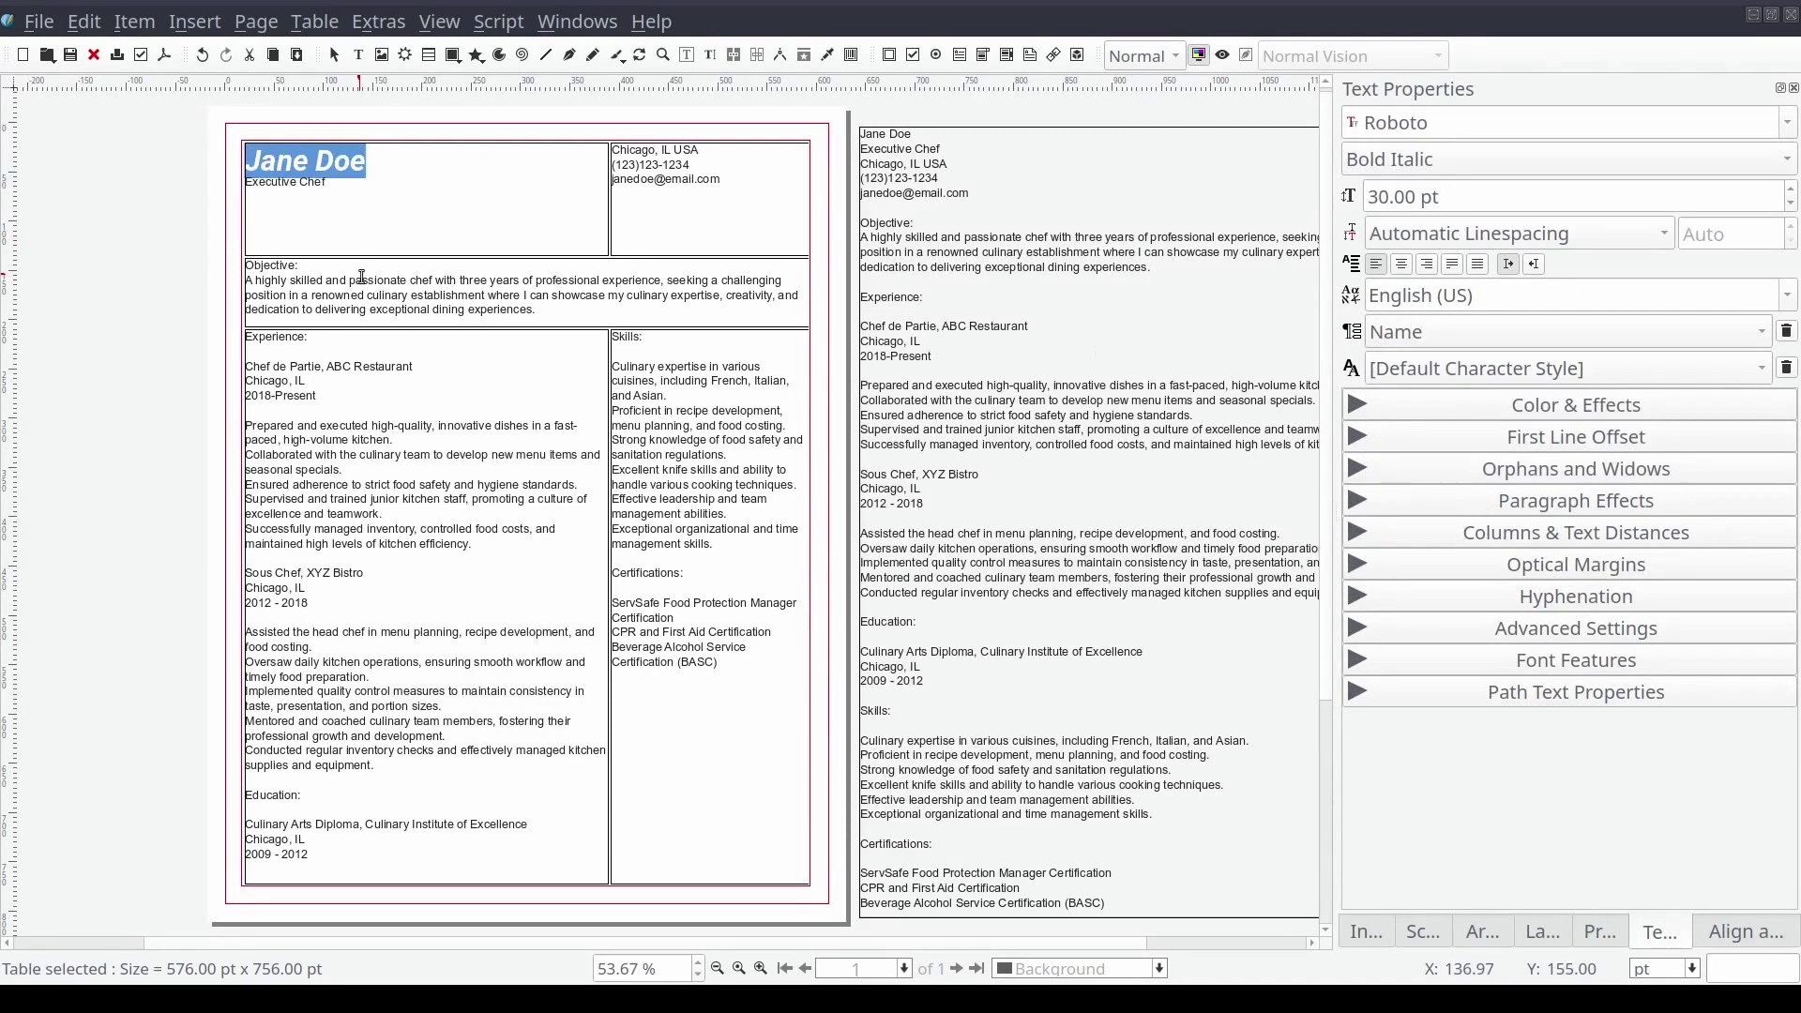
key("Down")
key("shift+End")
left_click(1529, 333)
left_click(1426, 568)
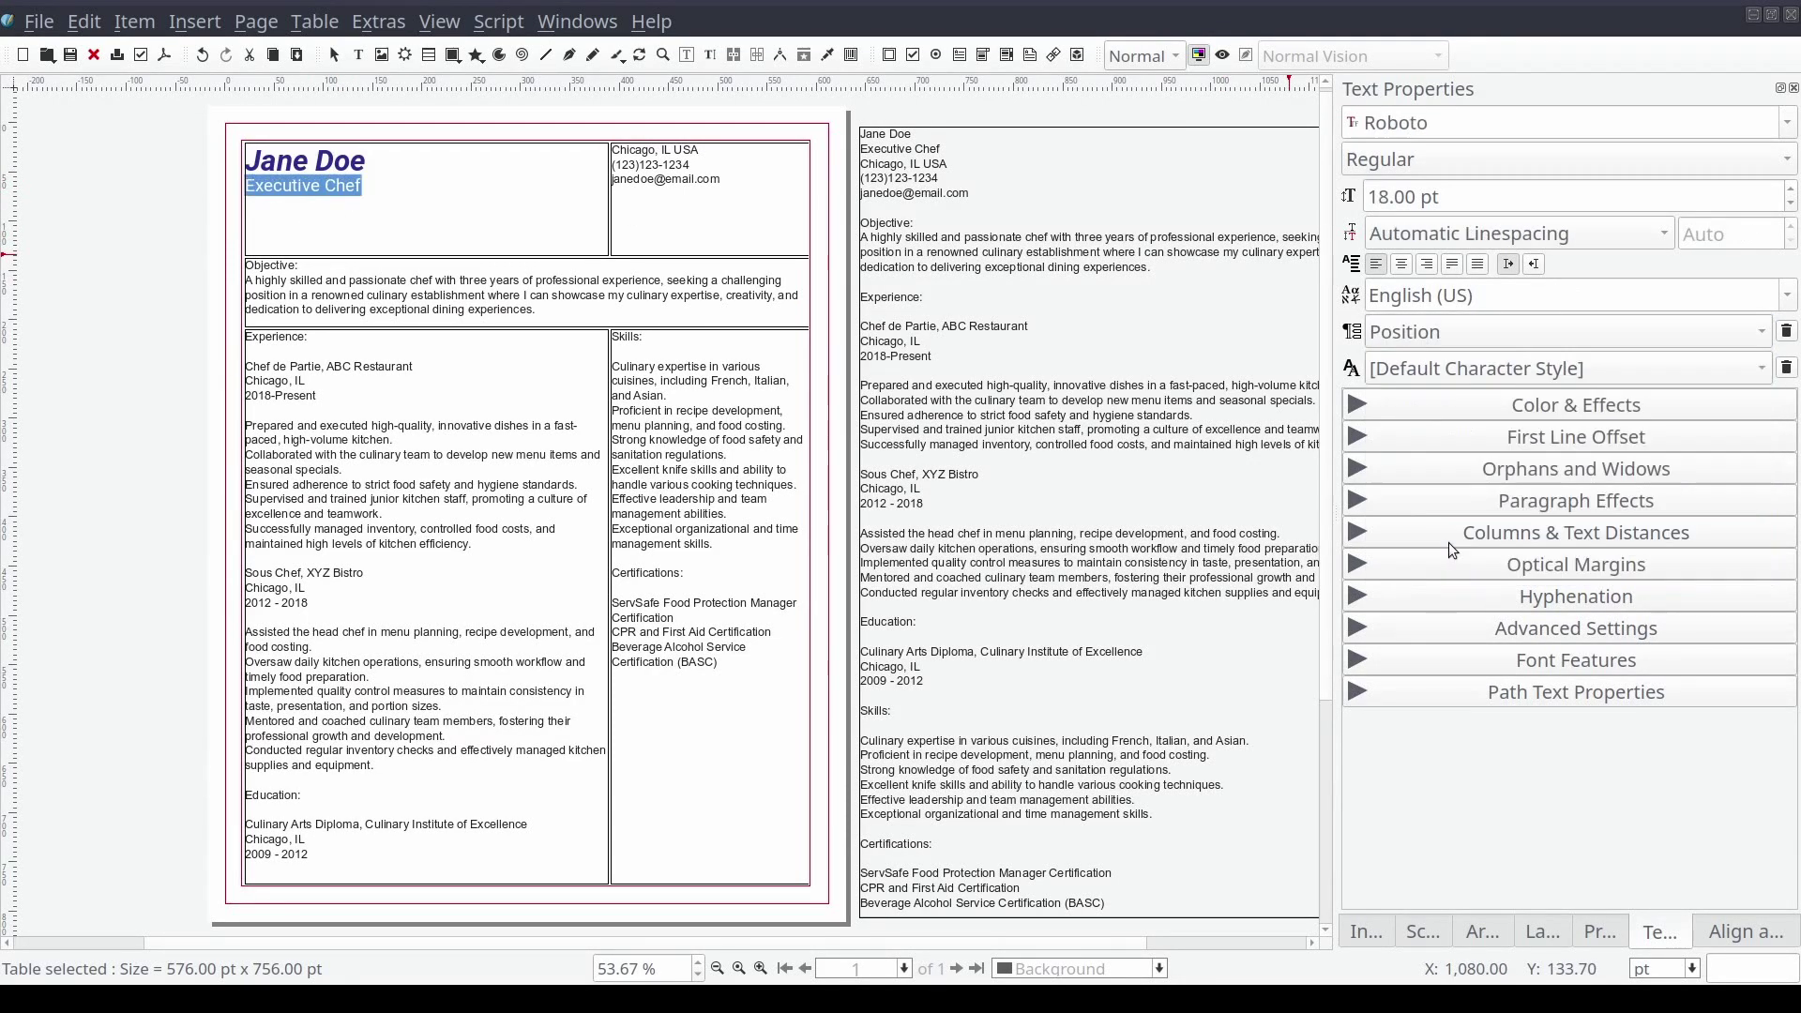
Give the contact lines the Content style, right-align them, and shorten the top row
key("Tab")
key("shift+Up")
key("shift+Up")
key("shift+Home")
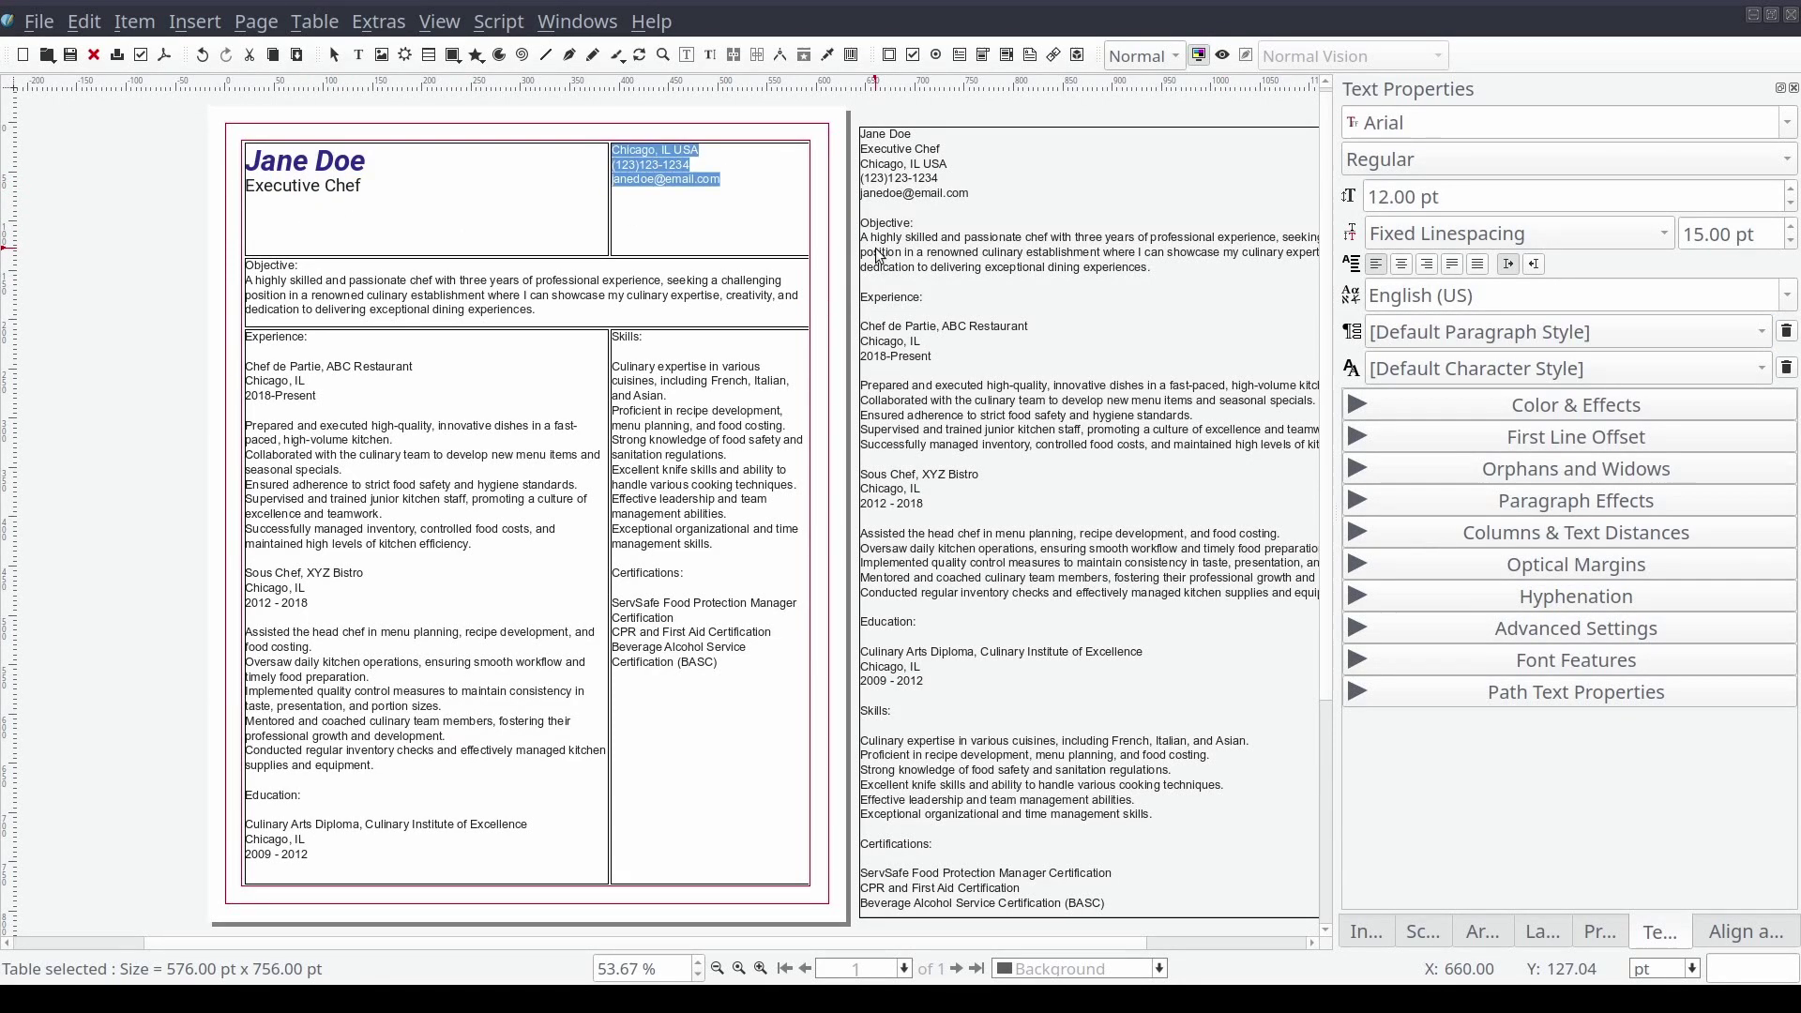
left_click(1466, 324)
left_click(1460, 401)
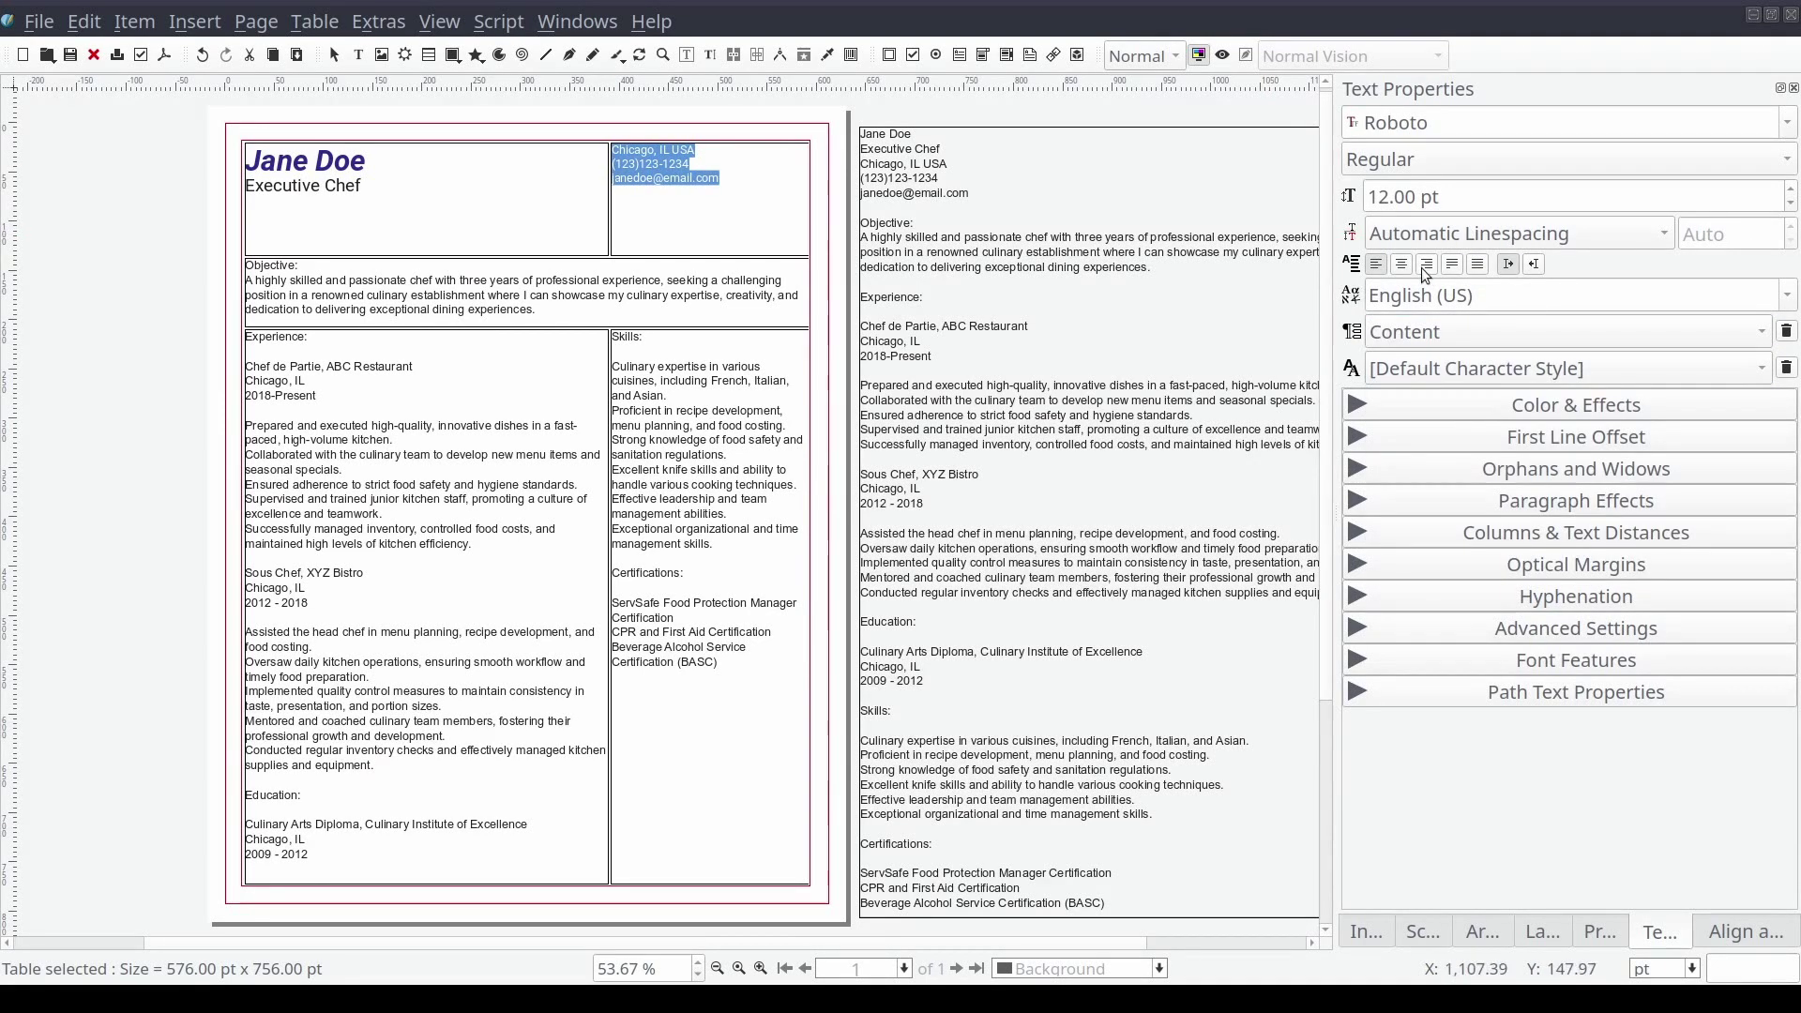
left_click(1426, 264)
left_click_drag(539, 255, 538, 208)
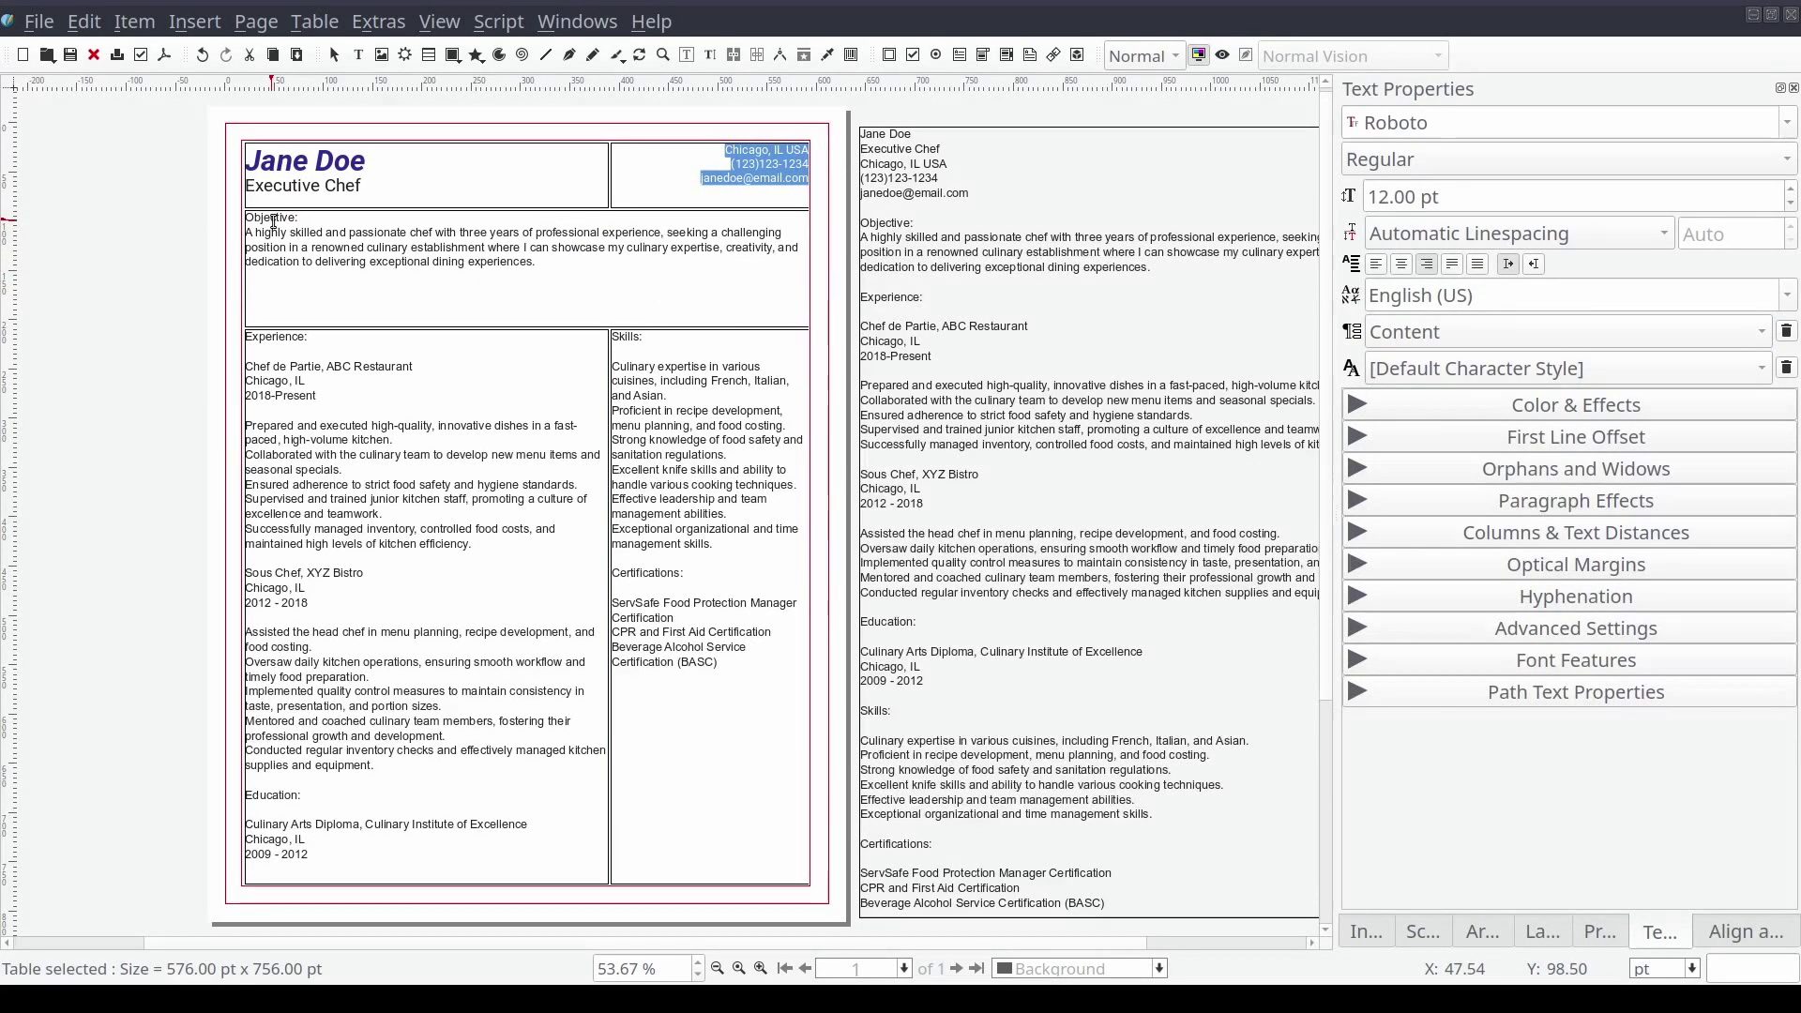
Style 'Objective:' as Heading and the Objective paragraph as Content
left_click(319, 218)
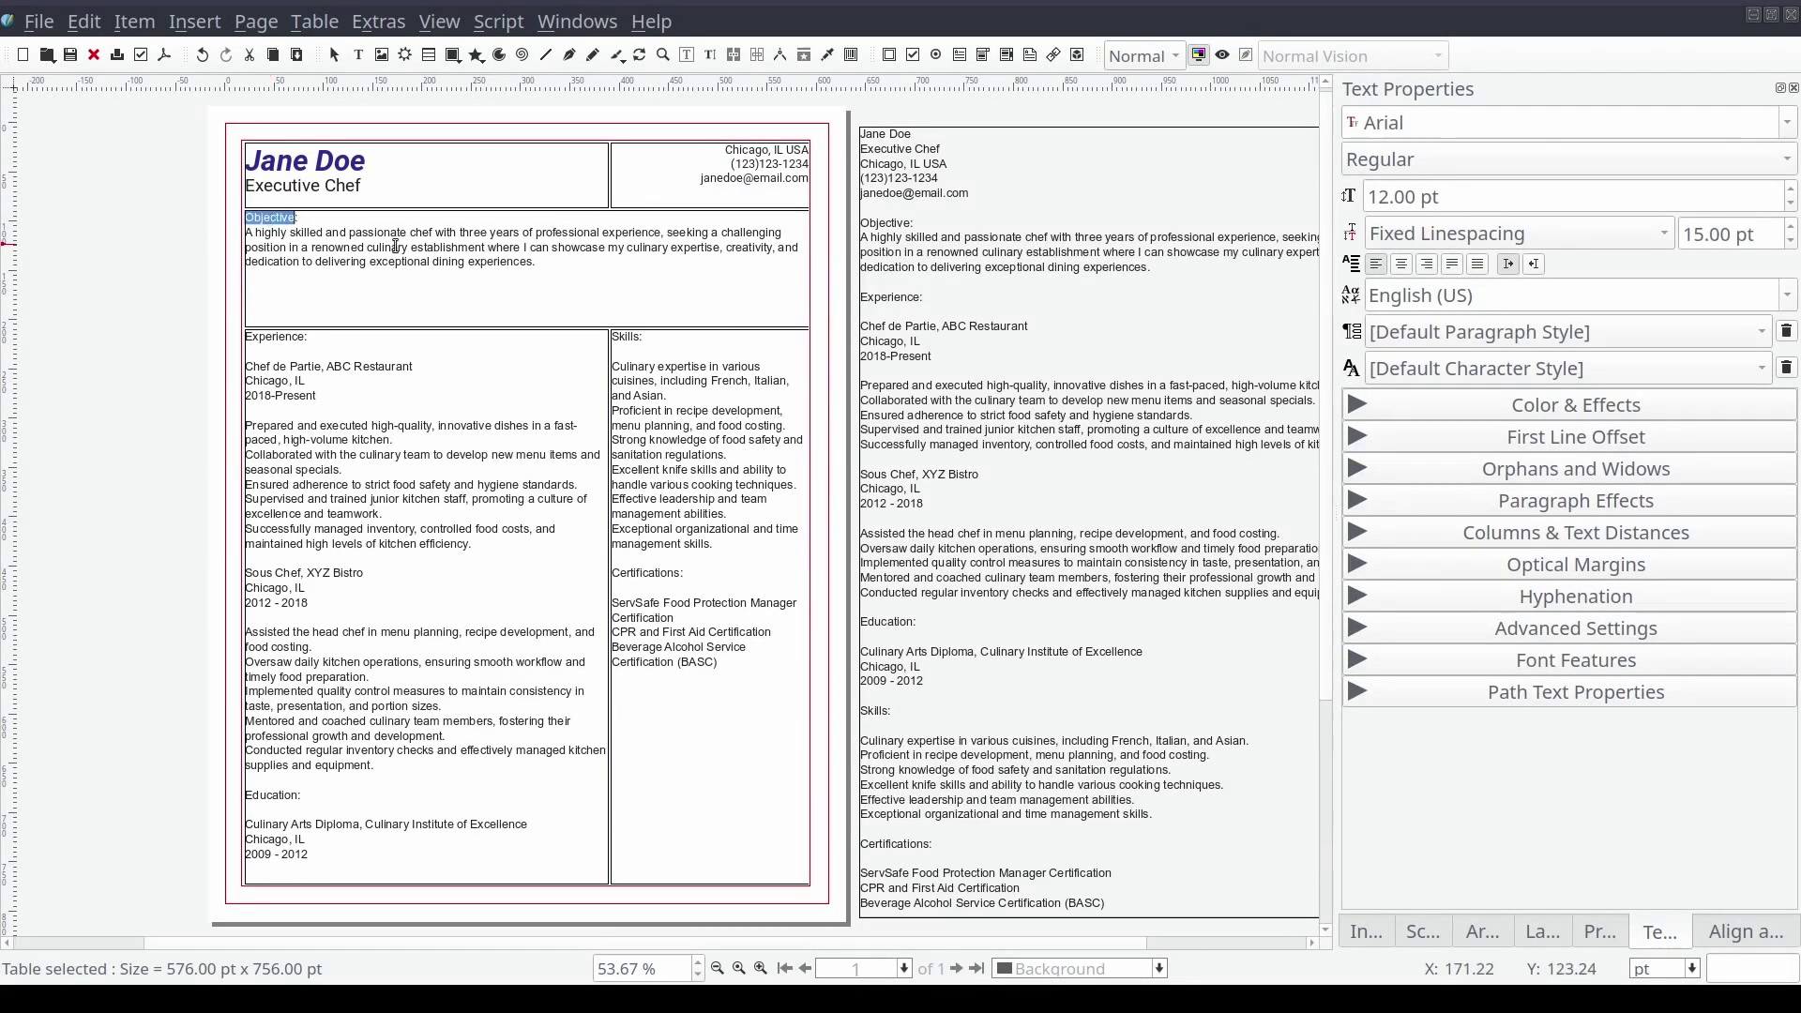
double_click(319, 217)
left_click(1482, 332)
left_click(1463, 467)
left_click_drag(537, 278, 245, 249)
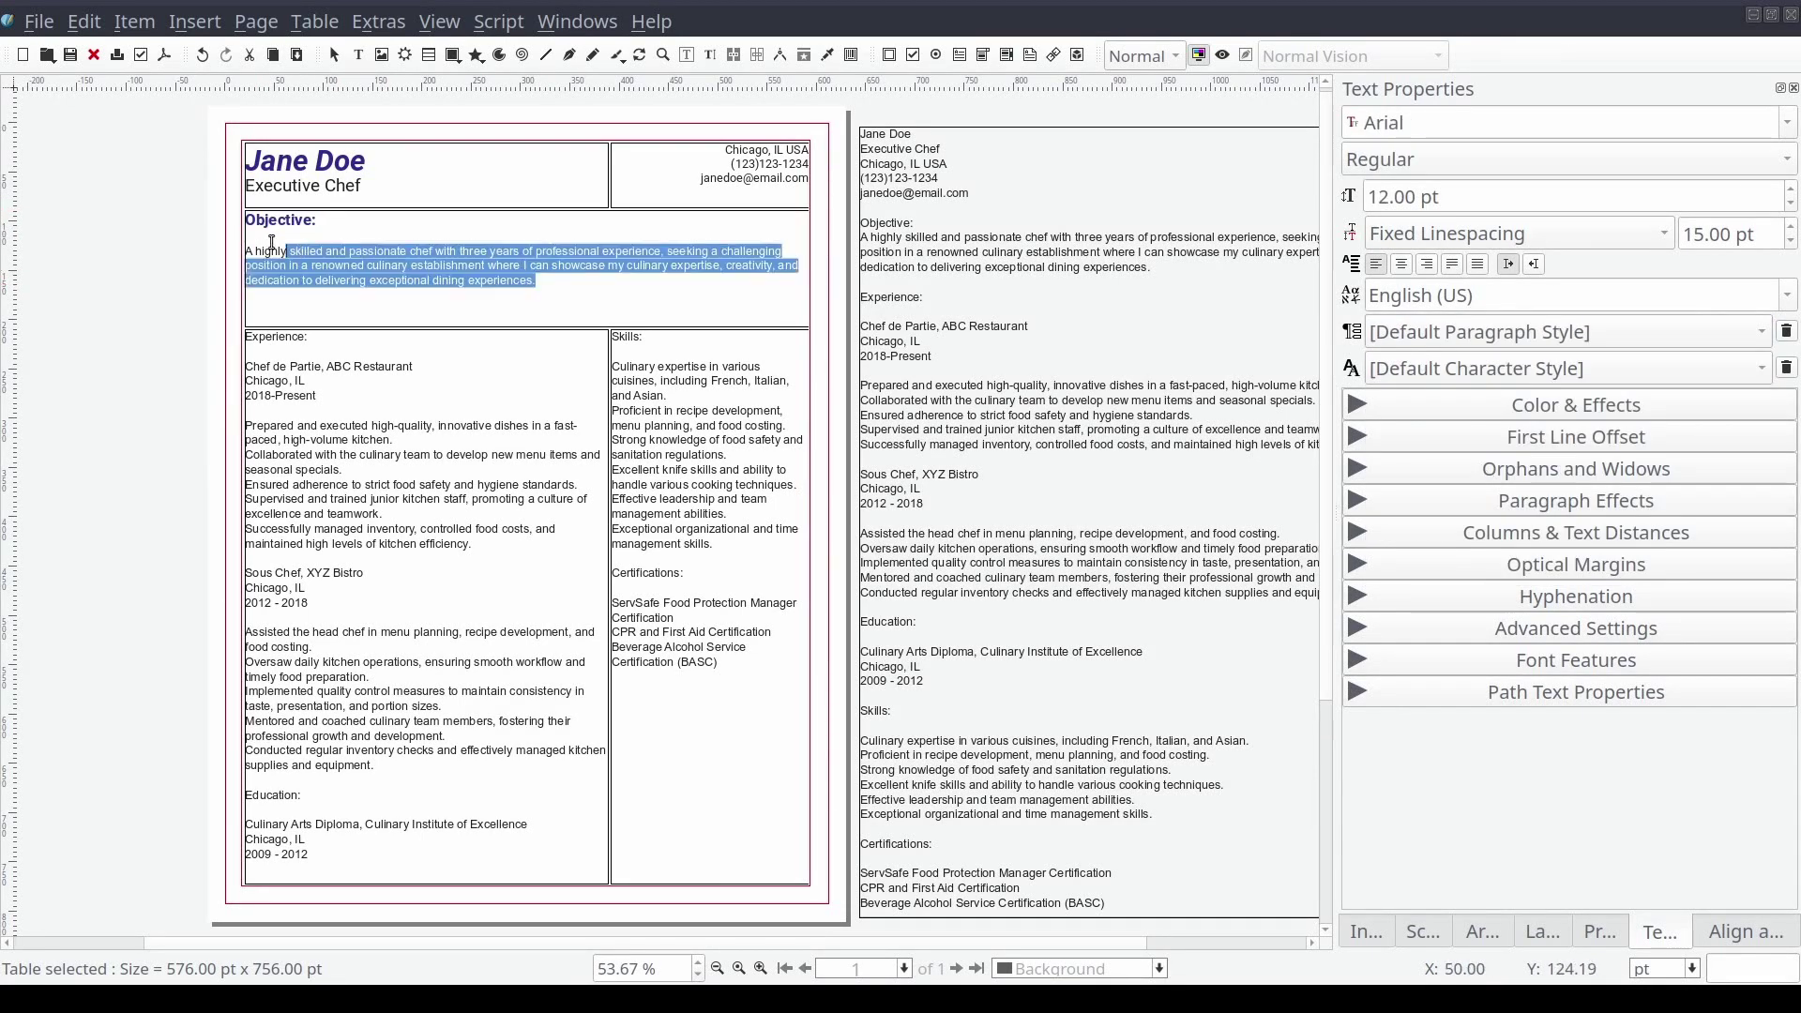
left_click(1482, 332)
left_click(1379, 401)
left_click(276, 336)
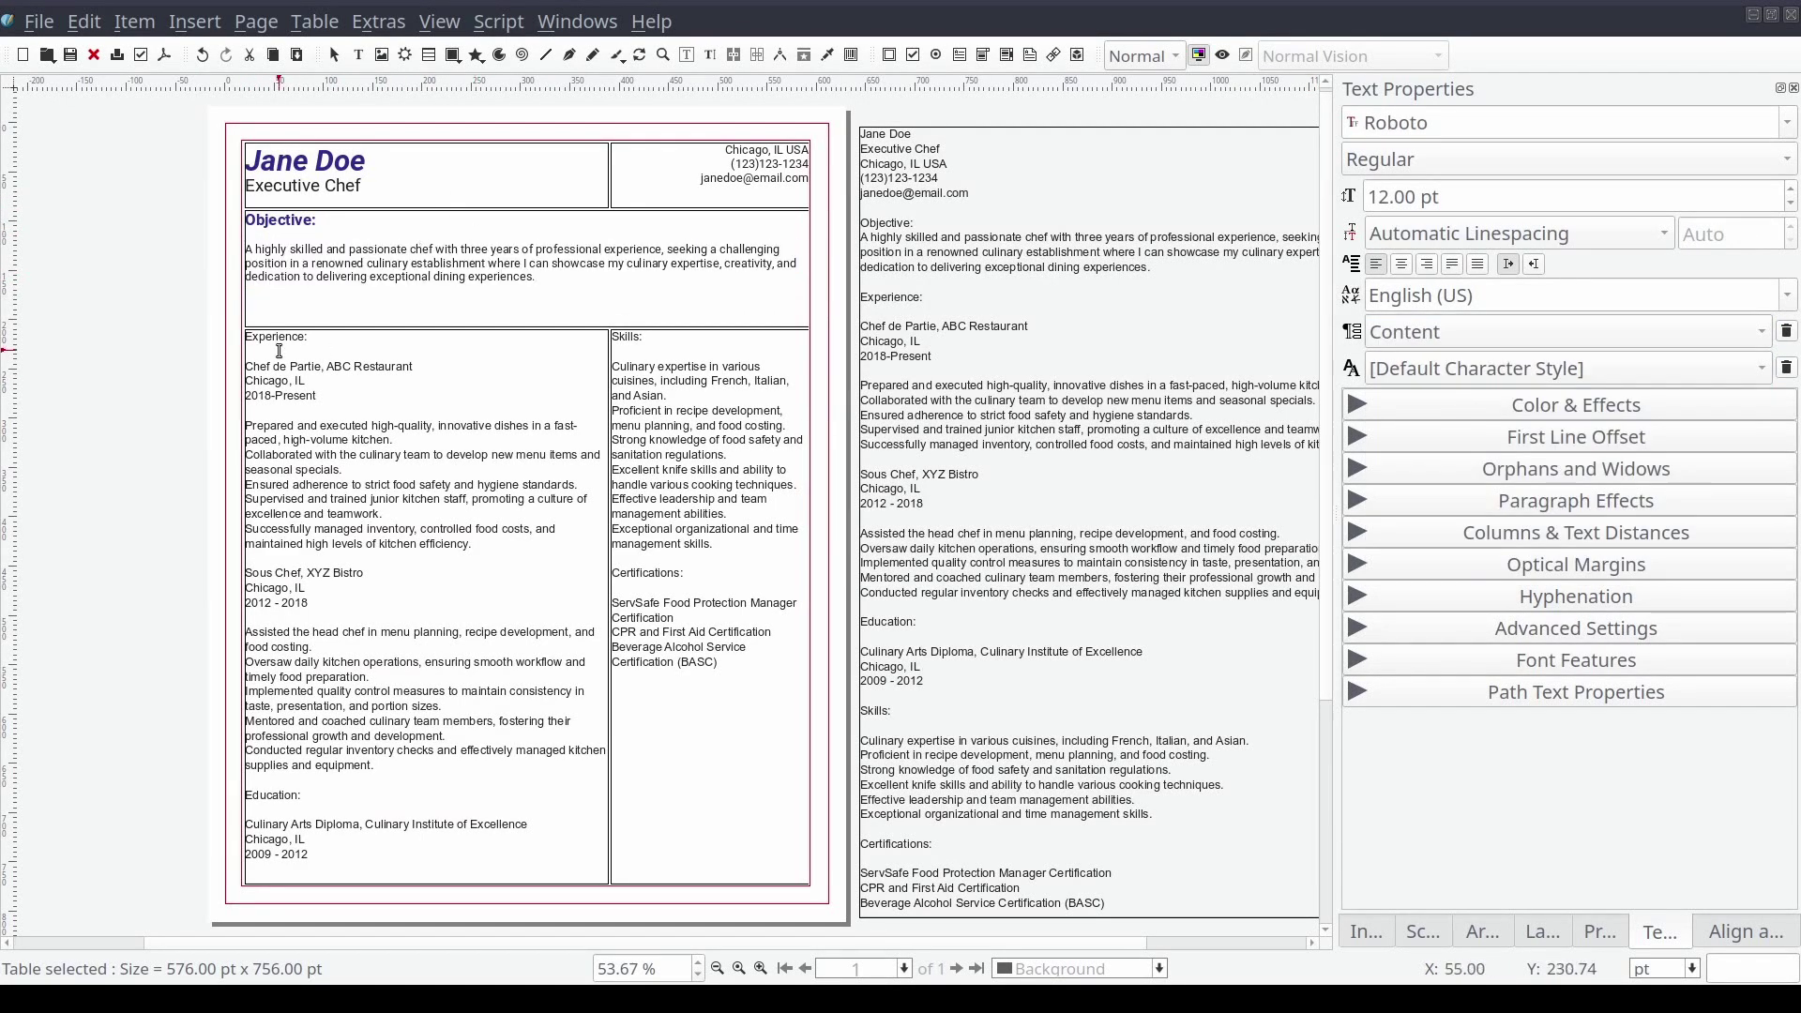
double_click(276, 336)
Style Experience as Heading, the first job line as SubHeading and its duties as ContentList bullets
left_click(1482, 332)
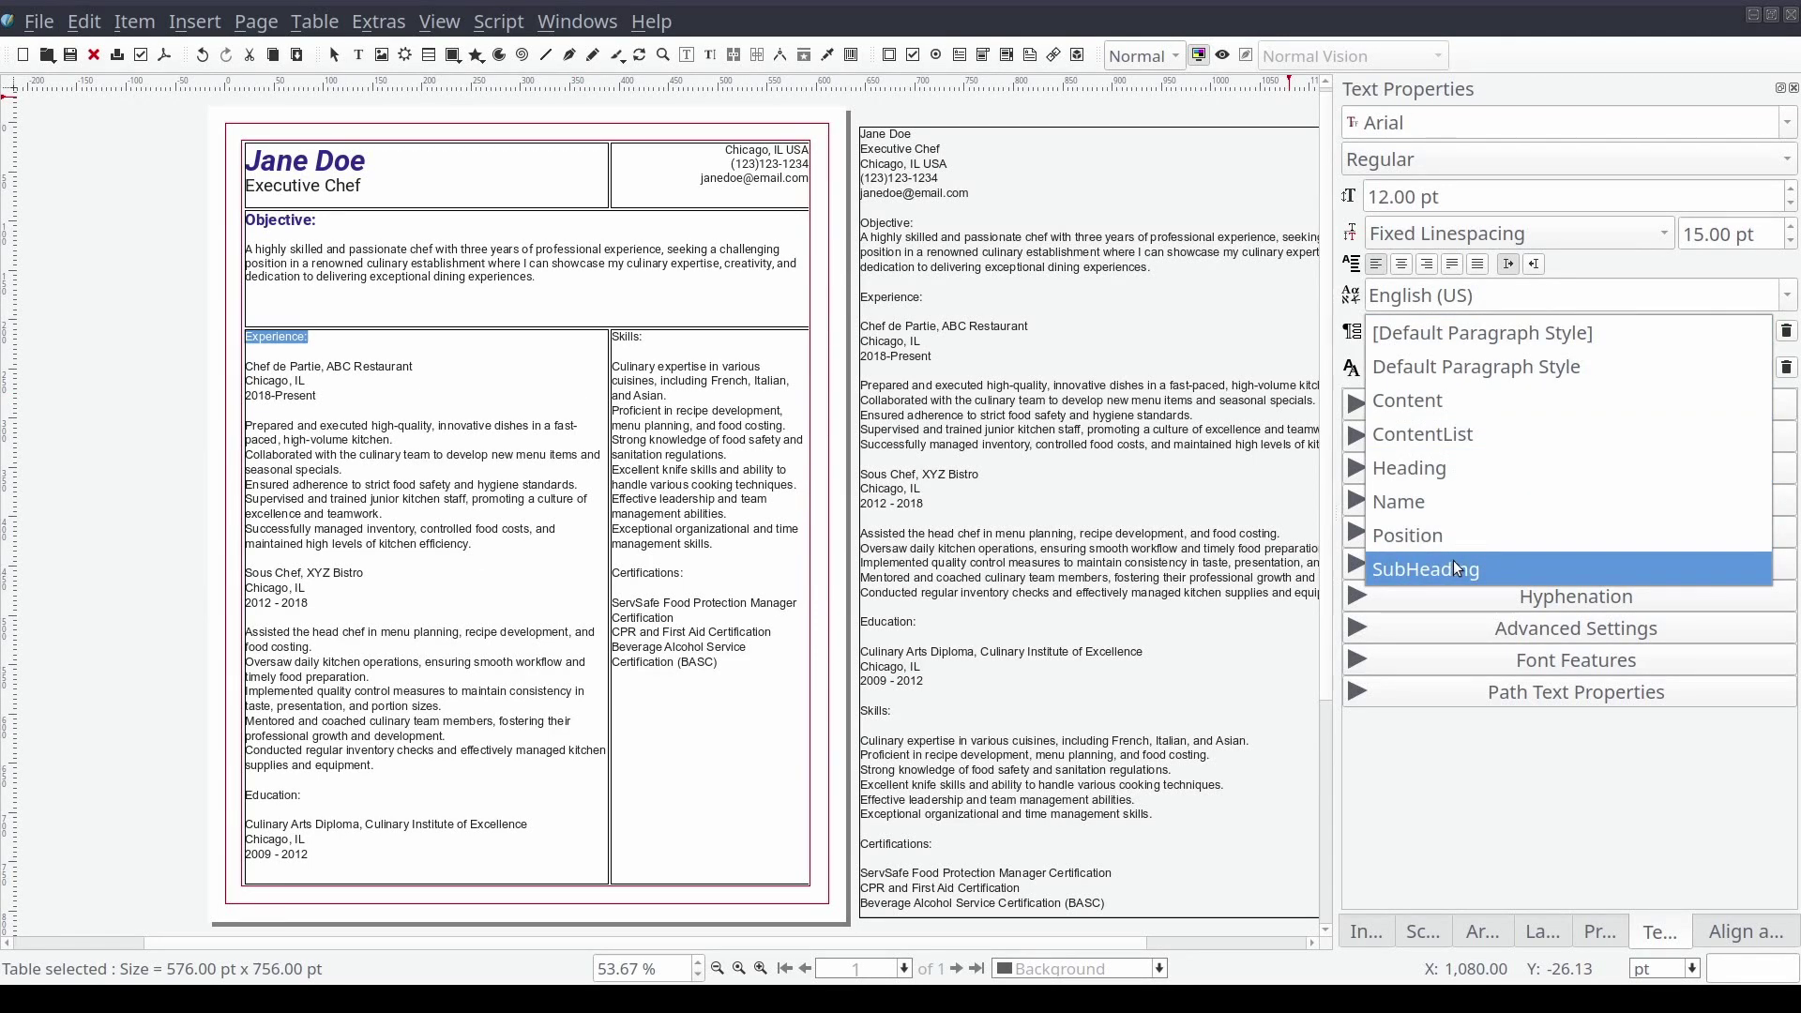
left_click(1454, 467)
left_click(320, 379)
left_click(320, 379)
left_click_drag(245, 369, 472, 547)
left_click(1467, 332)
left_click(1410, 576)
left_click(1561, 332)
left_click(1561, 434)
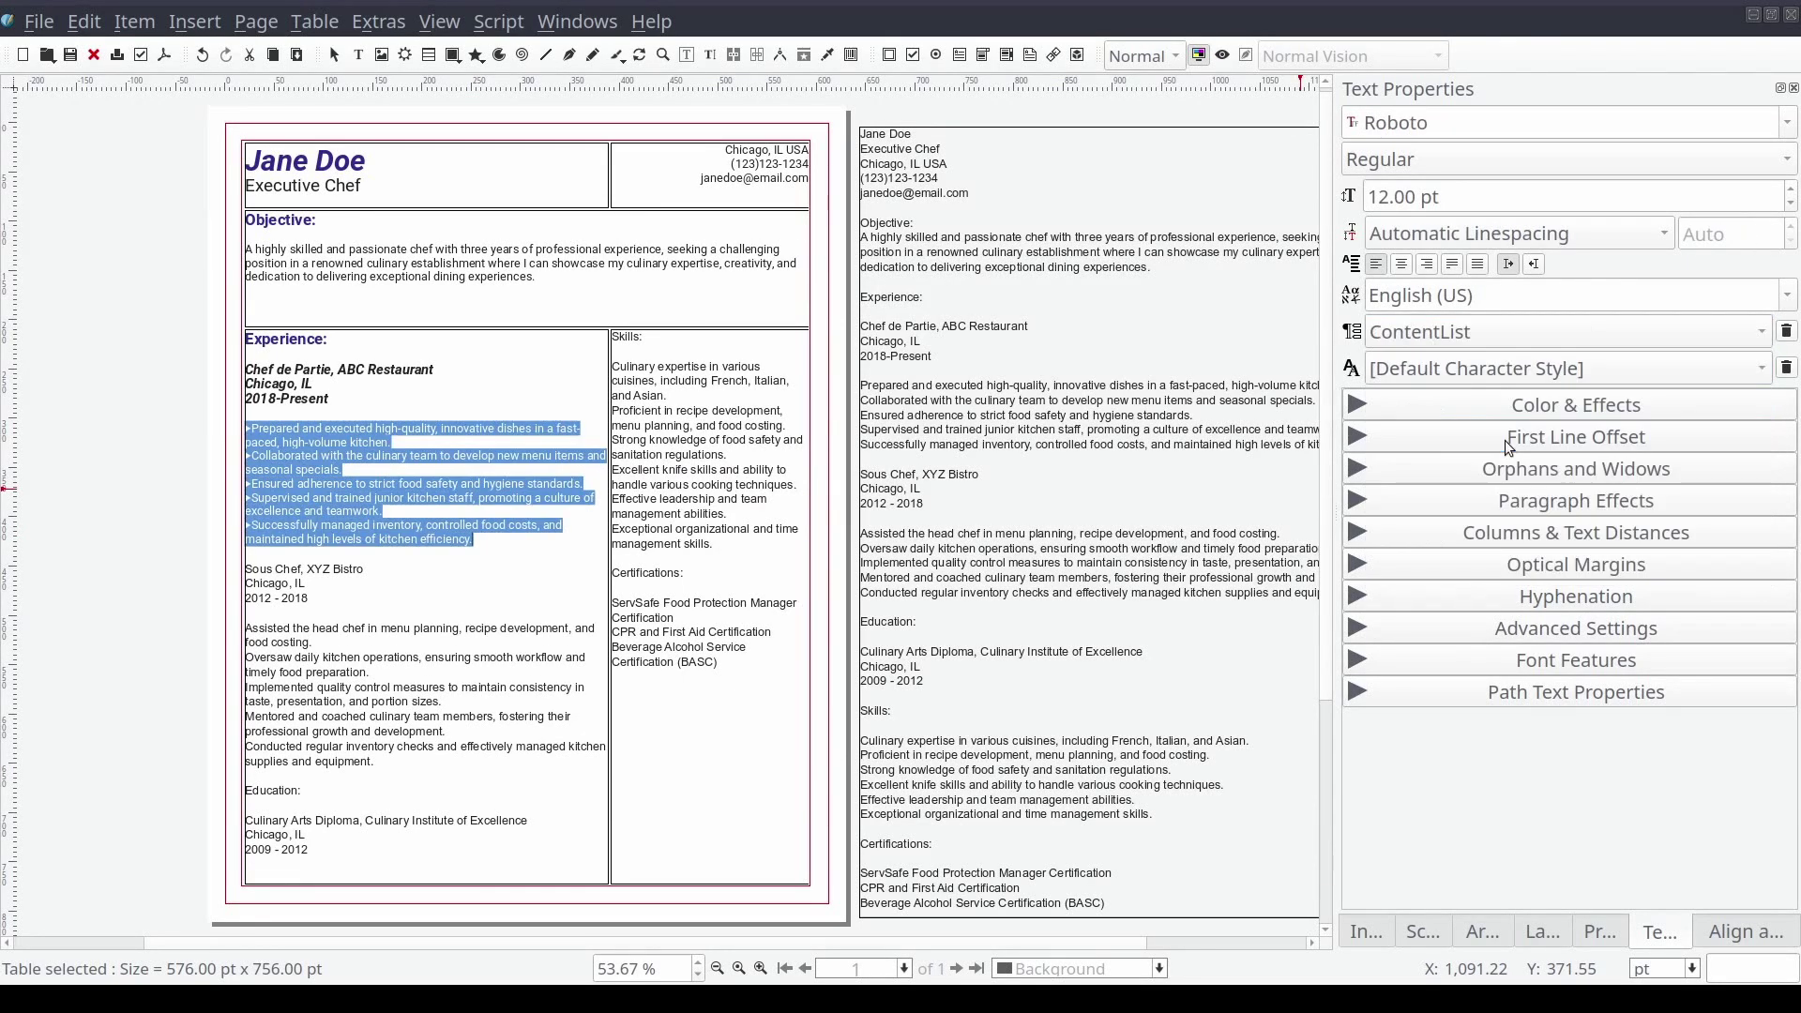
Make the Sous Chef entry a SubHeading and its duty lines ContentList bullets
key("Down")
key("Down")
key("Down")
key("Down")
key("shift+Up")
key("shift+Up")
key("shift+Home")
left_click(1482, 332)
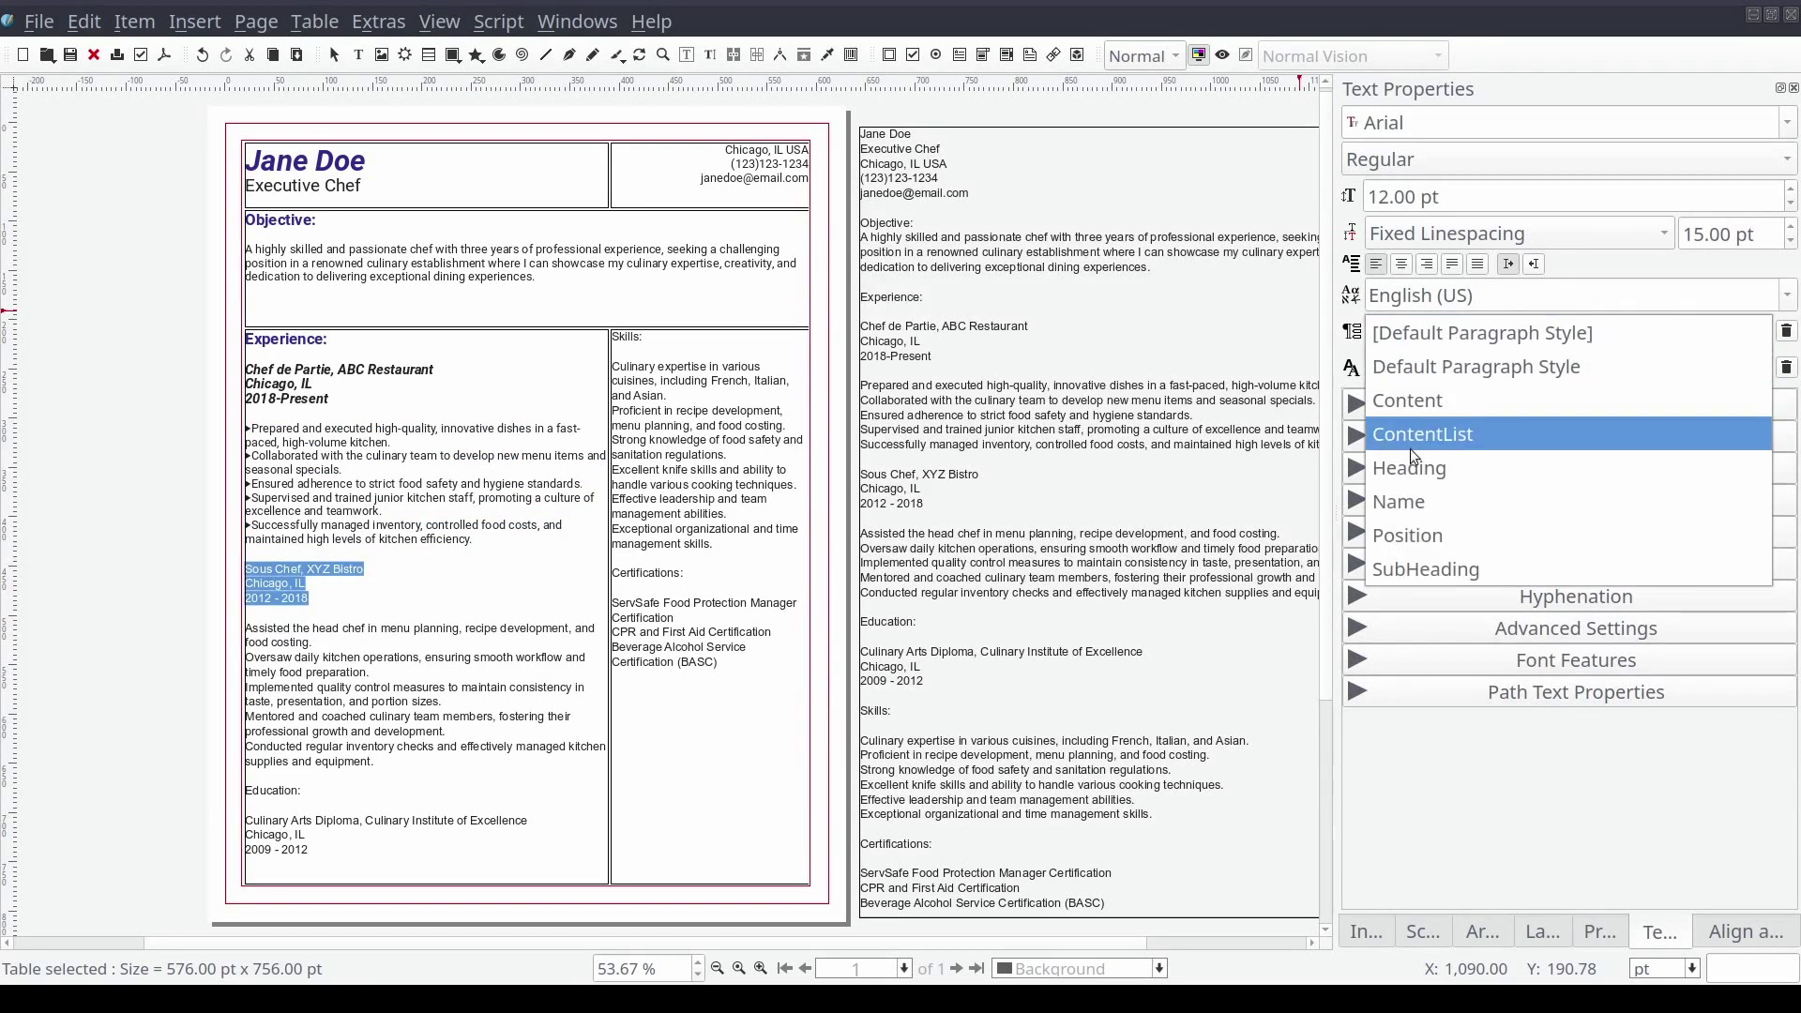
left_click(1410, 572)
key("Down")
key("Down")
key("Down")
key("Down")
key("shift+Down")
key("shift+Down")
key("shift+Down")
key("shift+Down")
key("shift+Down")
key("shift+Down")
key("shift+Down")
key("shift+Down")
key("shift+Down")
key("shift+Down")
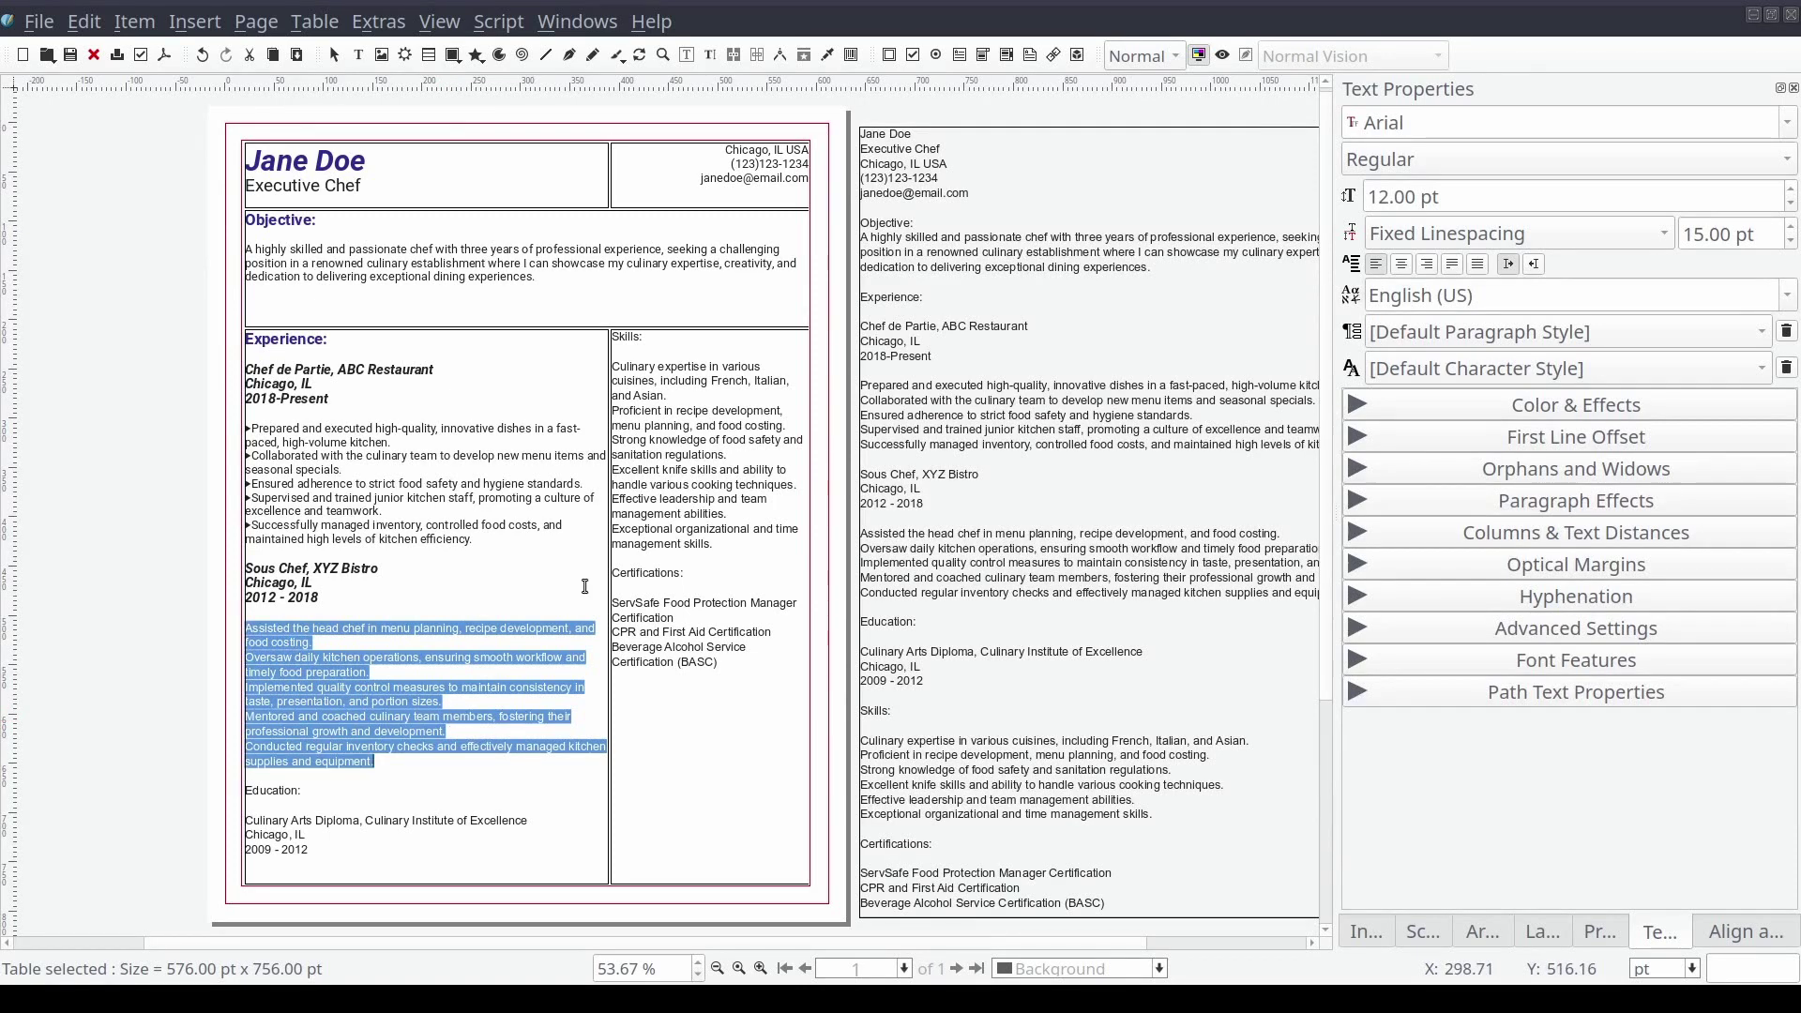
left_click(1561, 332)
left_click(1561, 430)
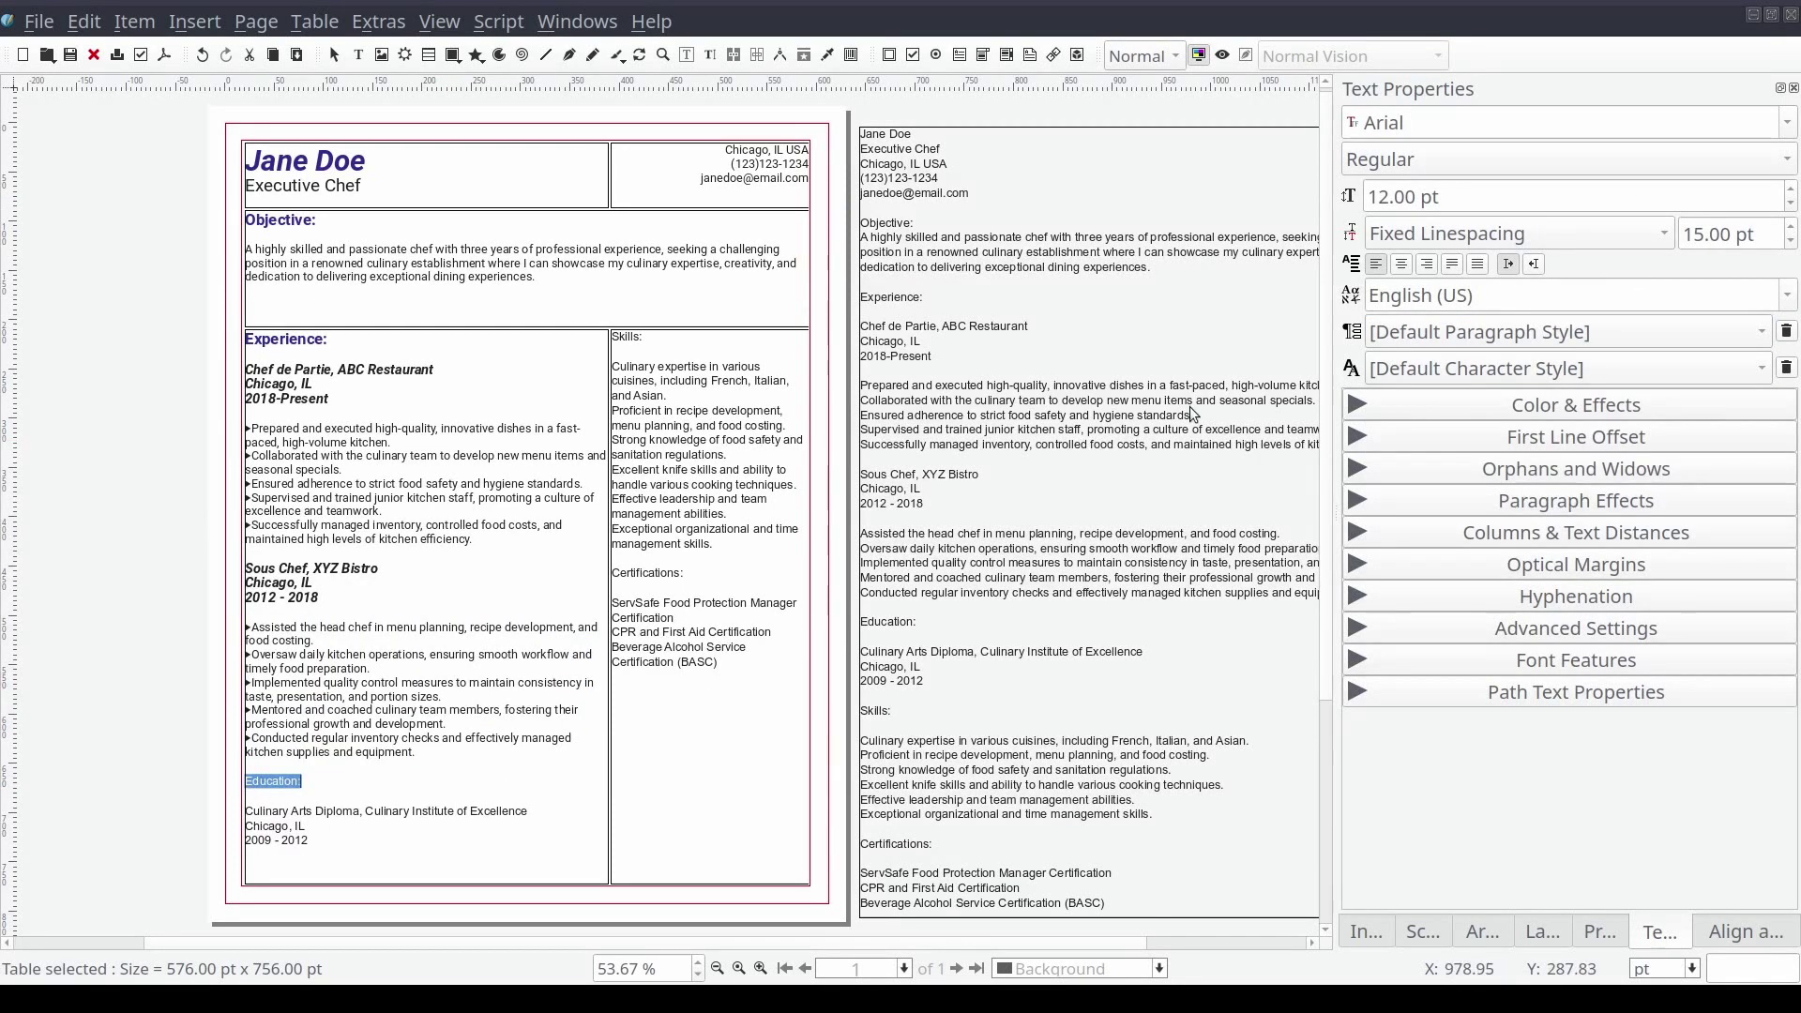
Apply Heading to Education and SubHeading to the education entry lines
left_click(1576, 336)
left_click(1424, 469)
triple_click(492, 840)
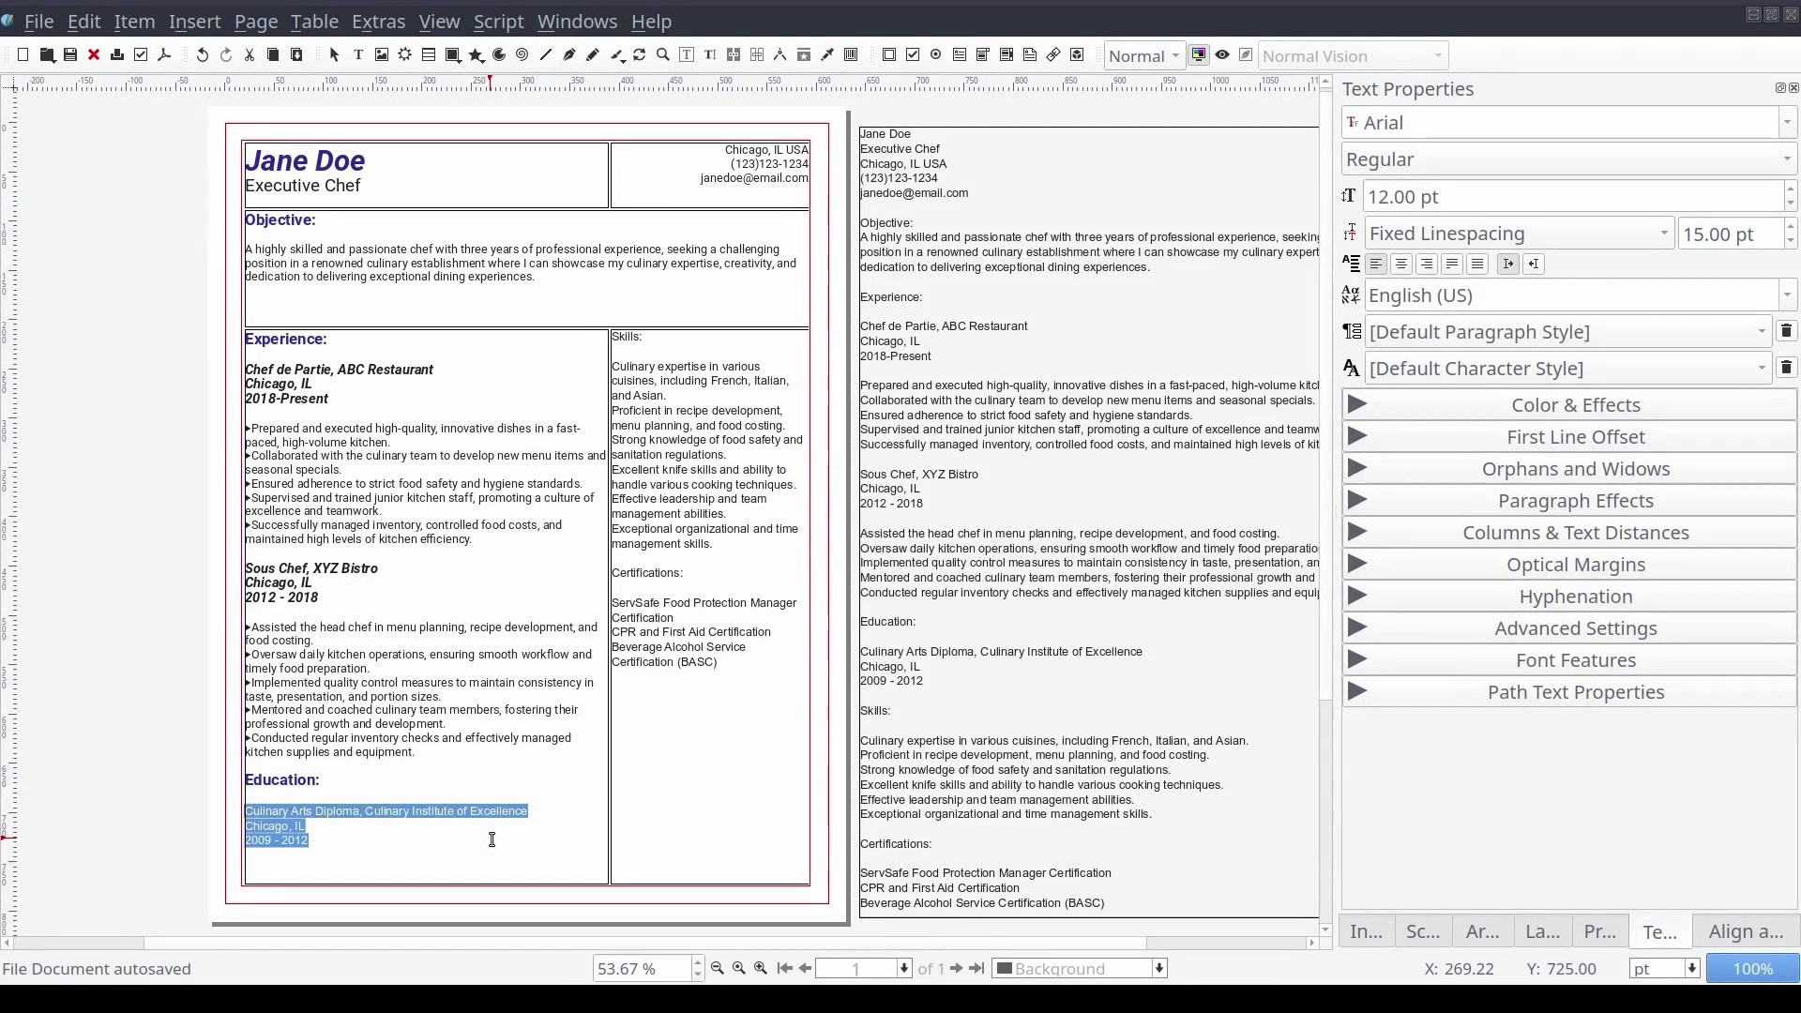
left_click(1576, 332)
left_click(1433, 445)
Apply the Heading style to the Skills and Certifications titles
triple_click(626, 336)
left_click(1576, 332)
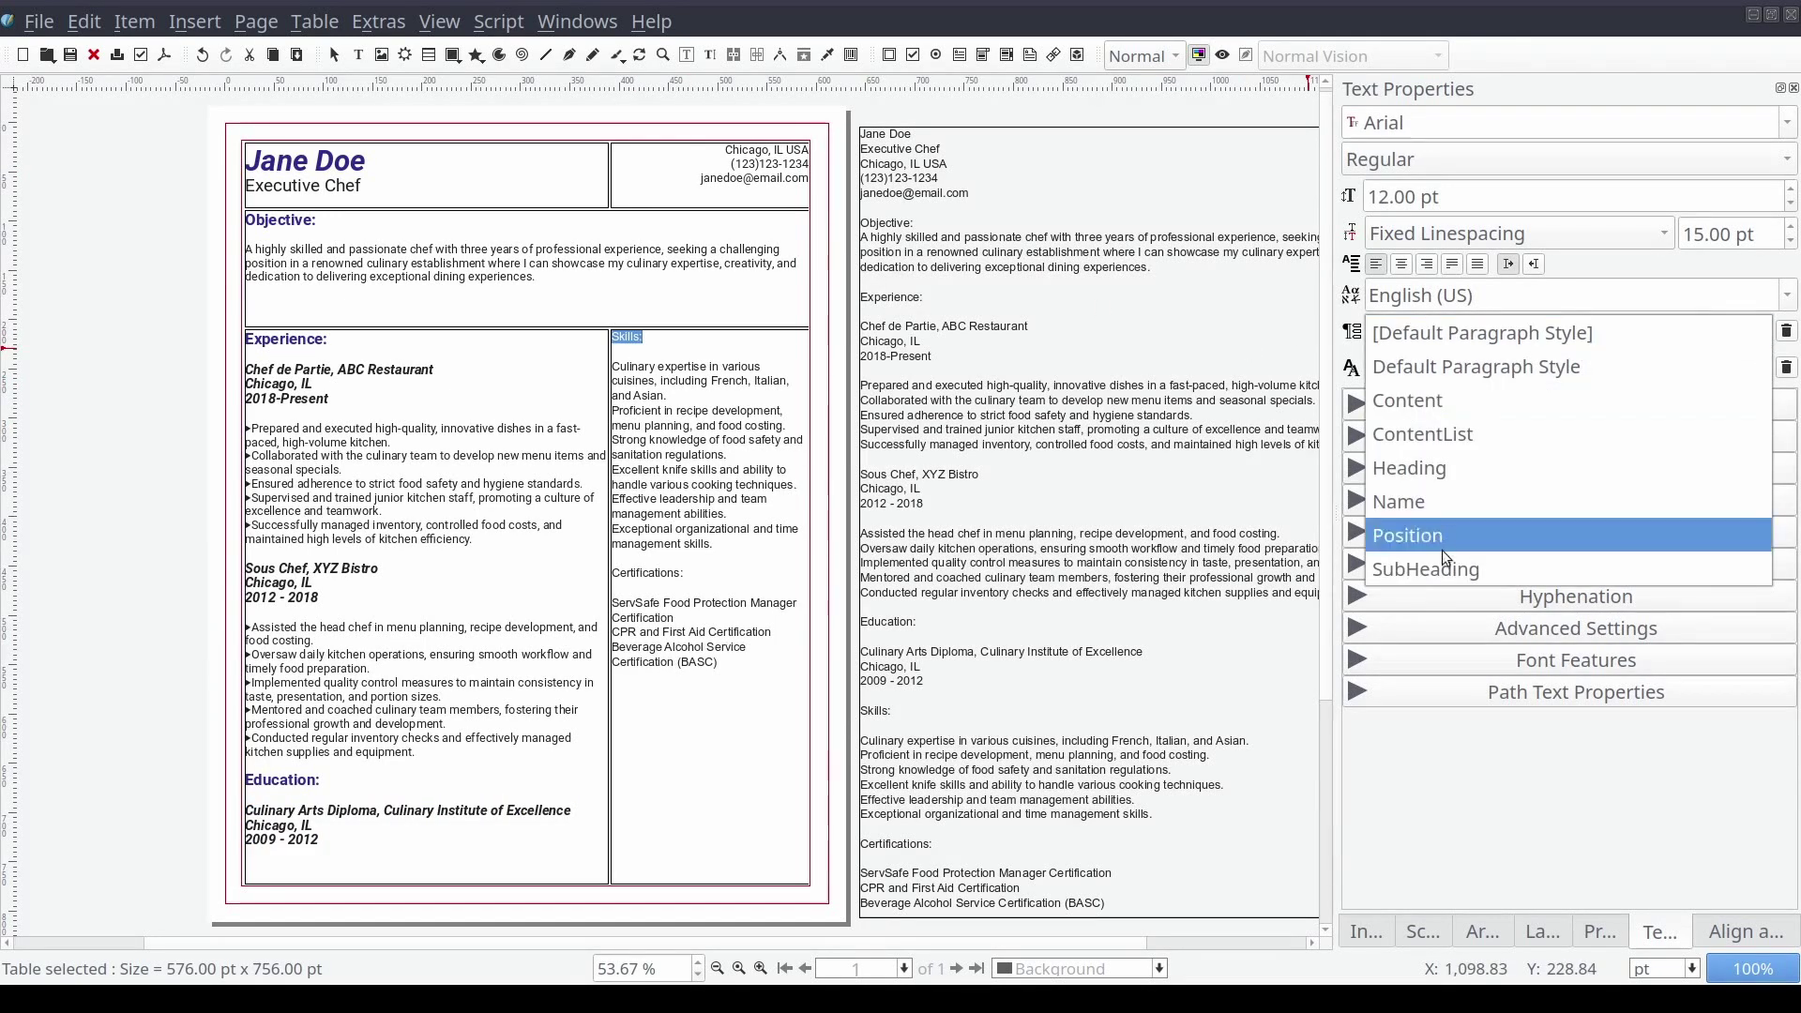
left_click(1409, 467)
triple_click(656, 575)
left_click(1576, 332)
left_click(1409, 467)
Bullet the skills and three certification lines with ContentList, then turn on Preview Mode
left_click(717, 547)
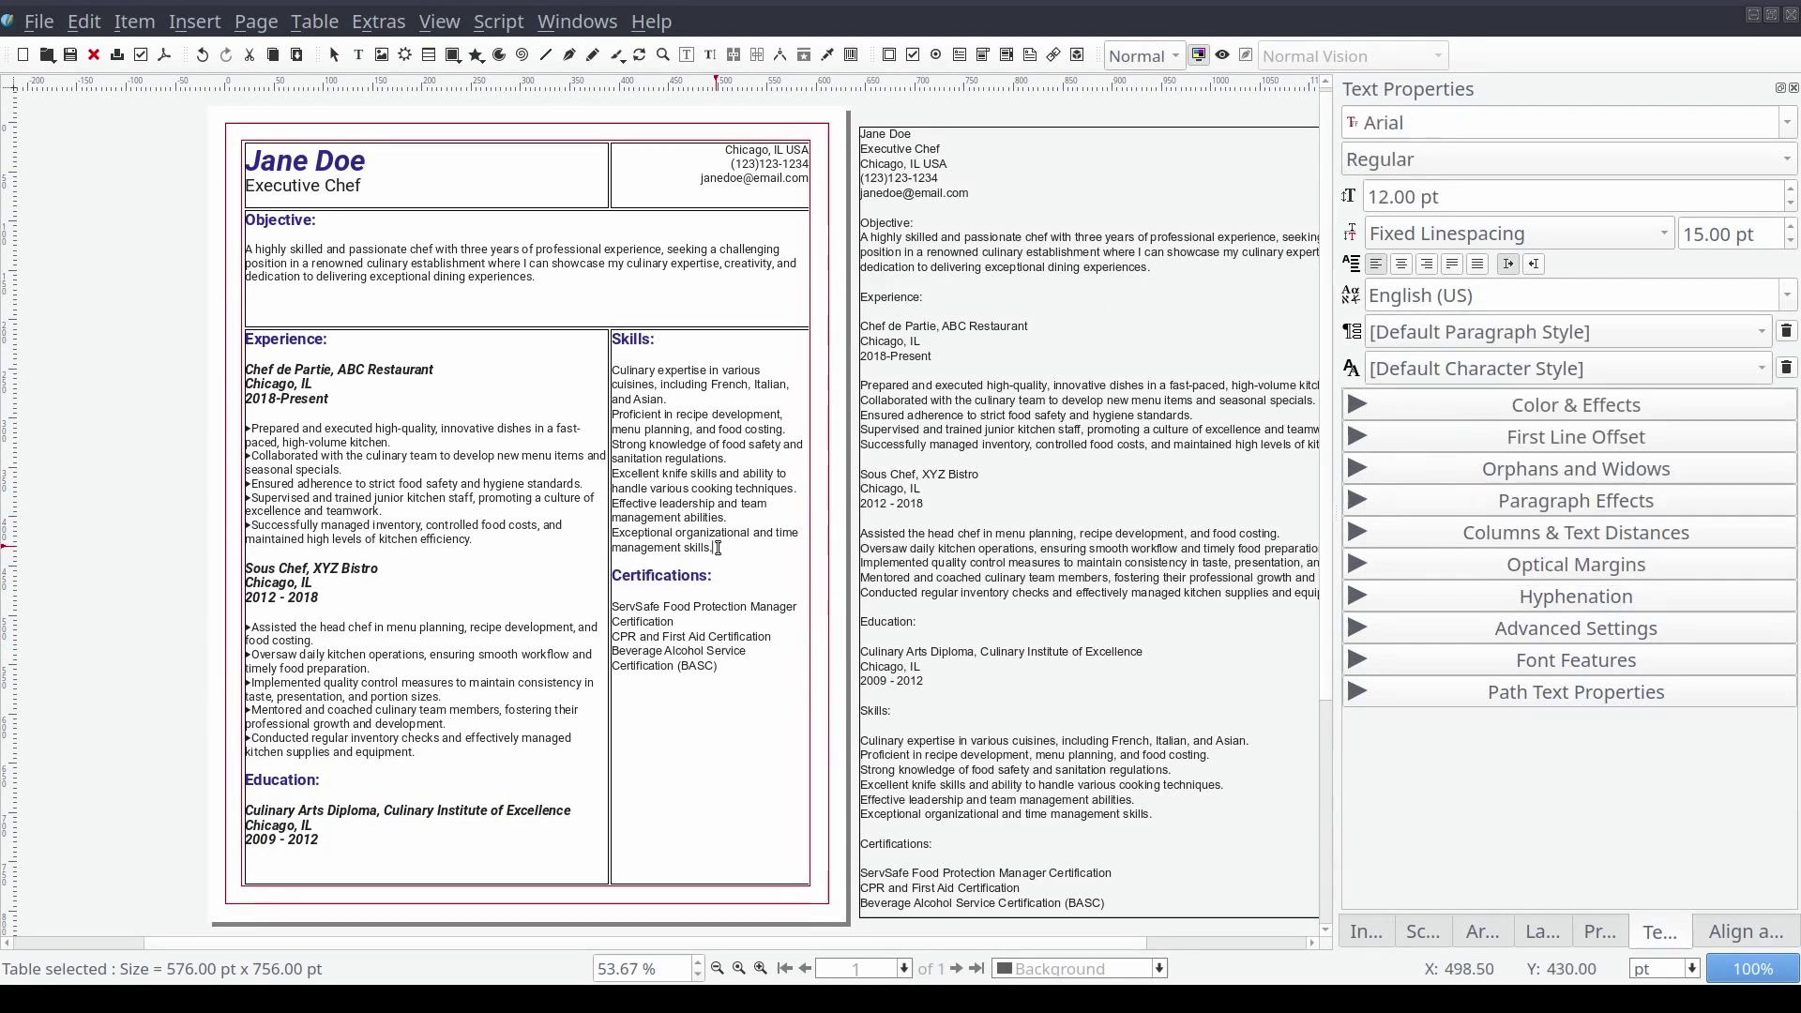
left_click_drag(717, 547, 612, 370)
left_click(1511, 332)
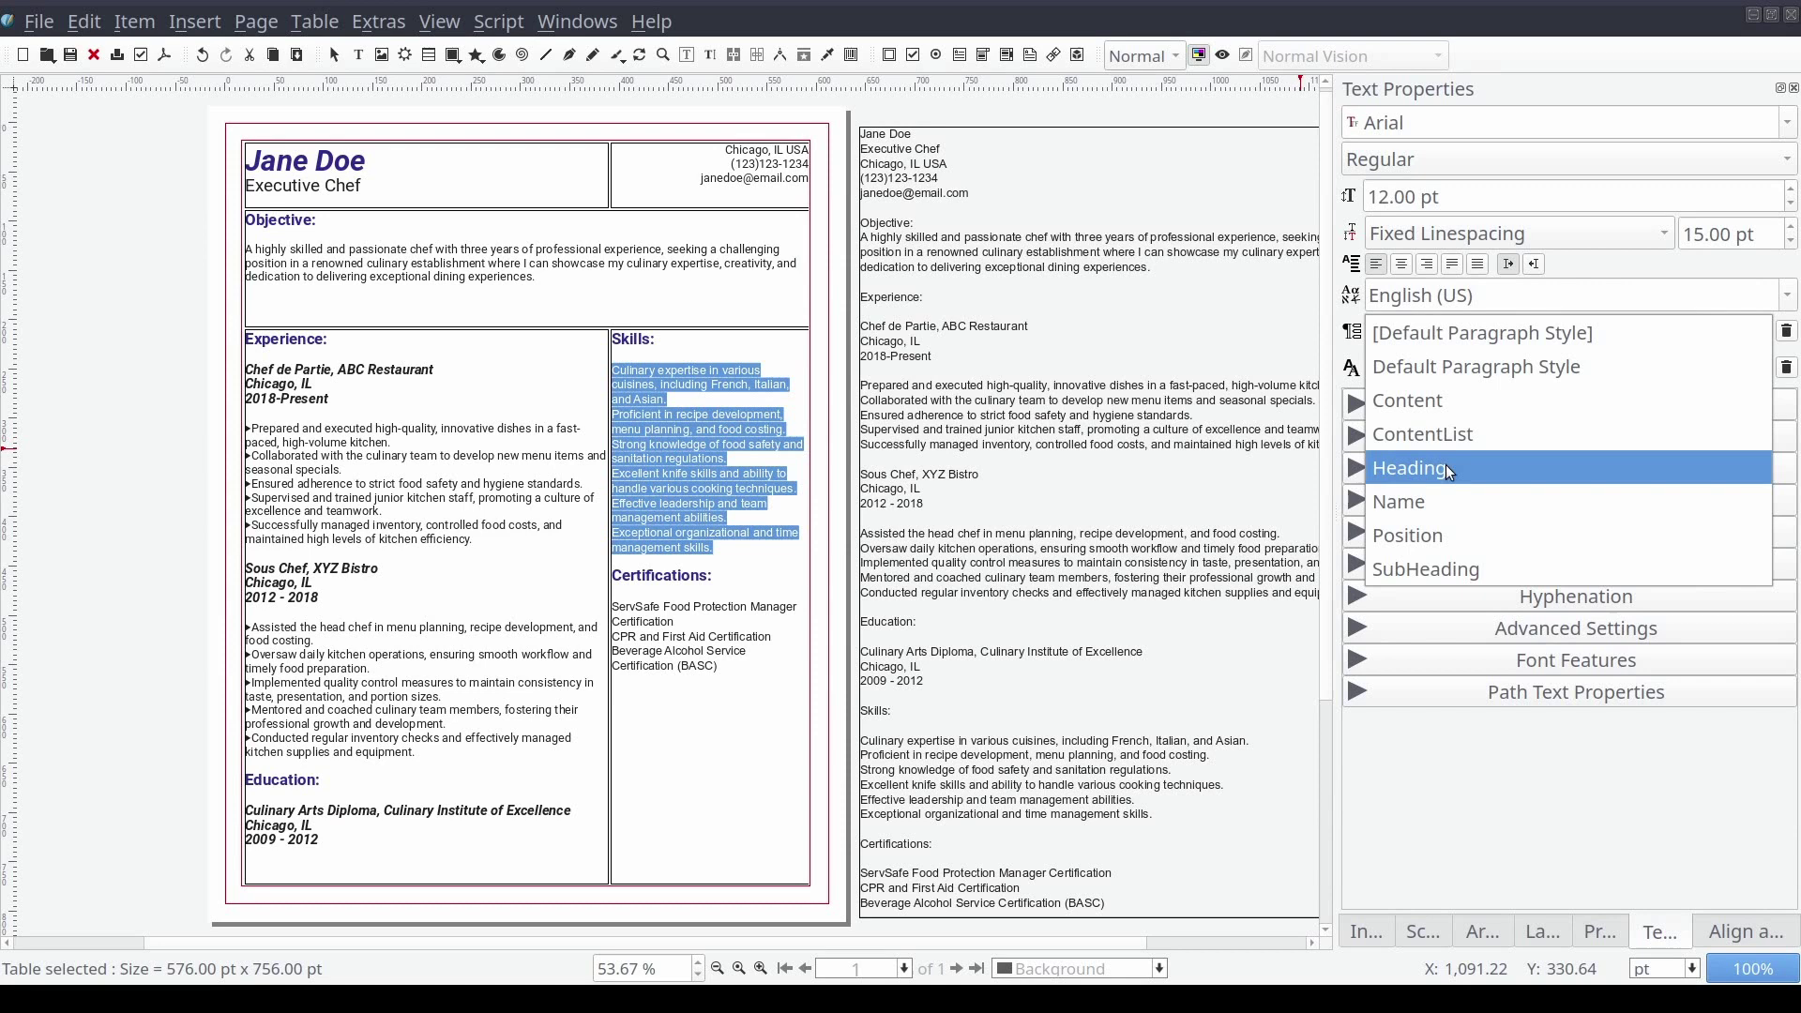
left_click(1407, 401)
left_click_drag(718, 655, 723, 595)
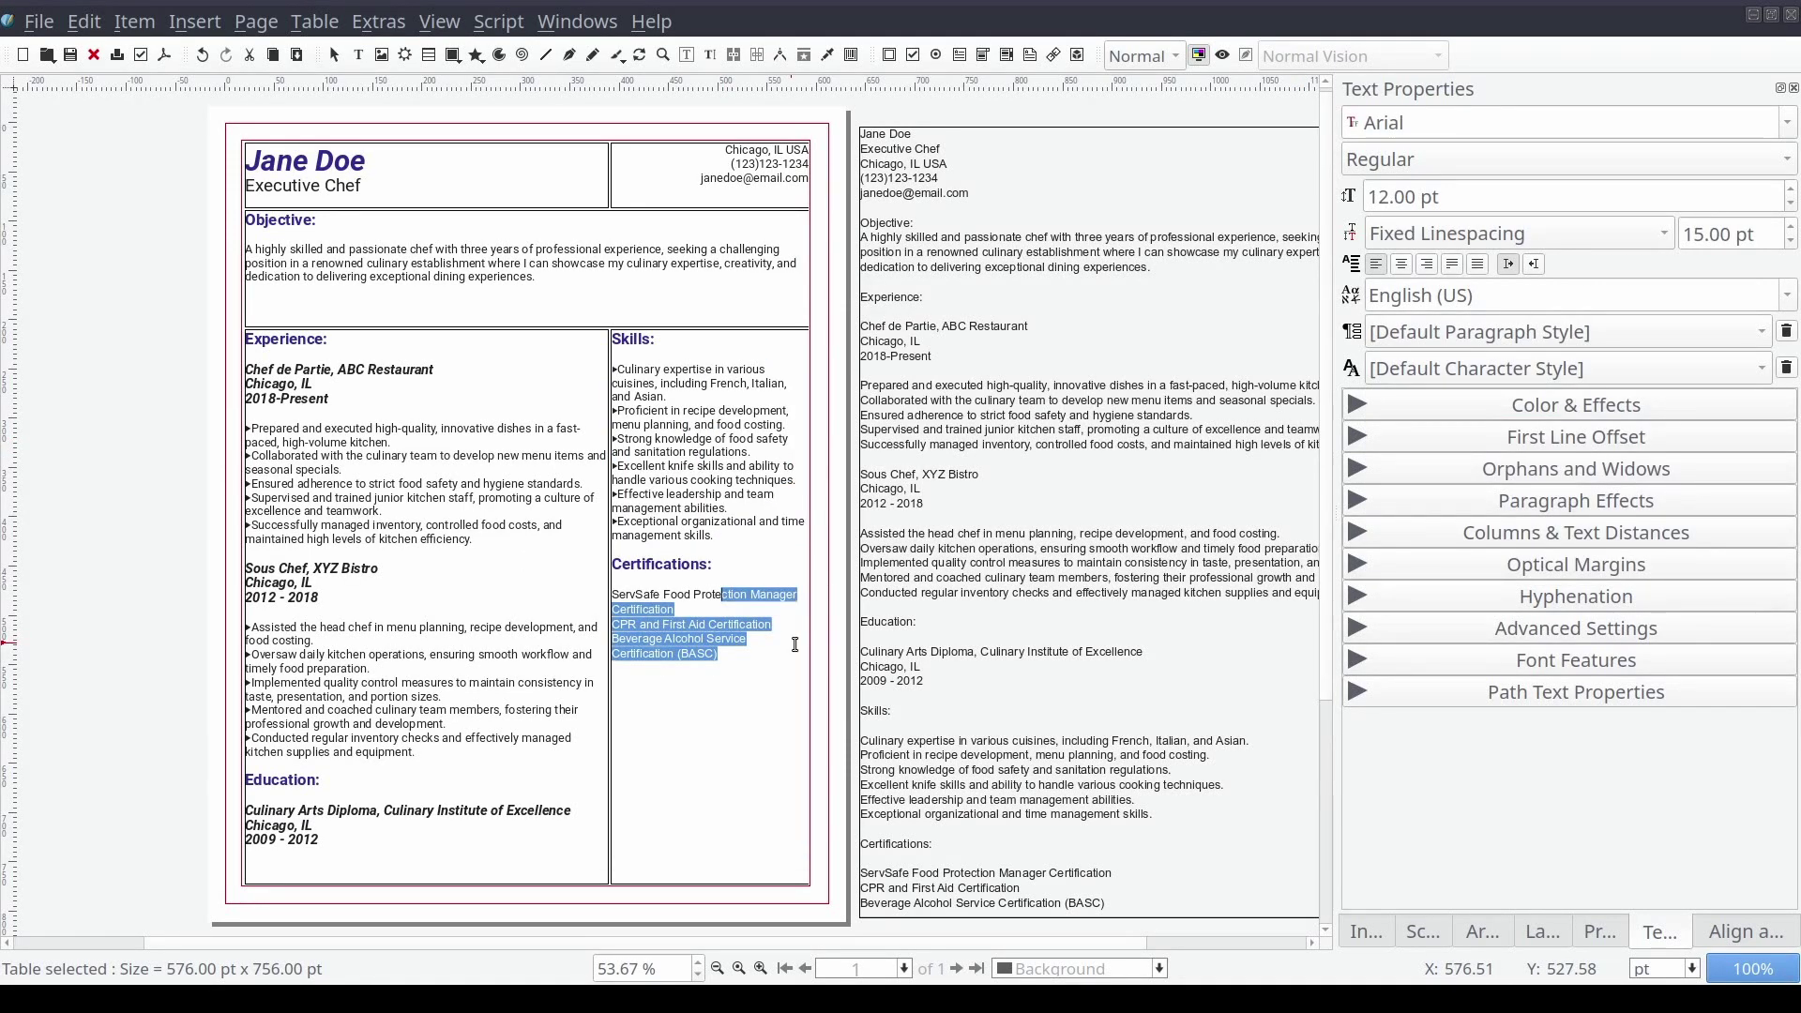
left_click_drag(795, 645, 612, 593)
left_click(1442, 332)
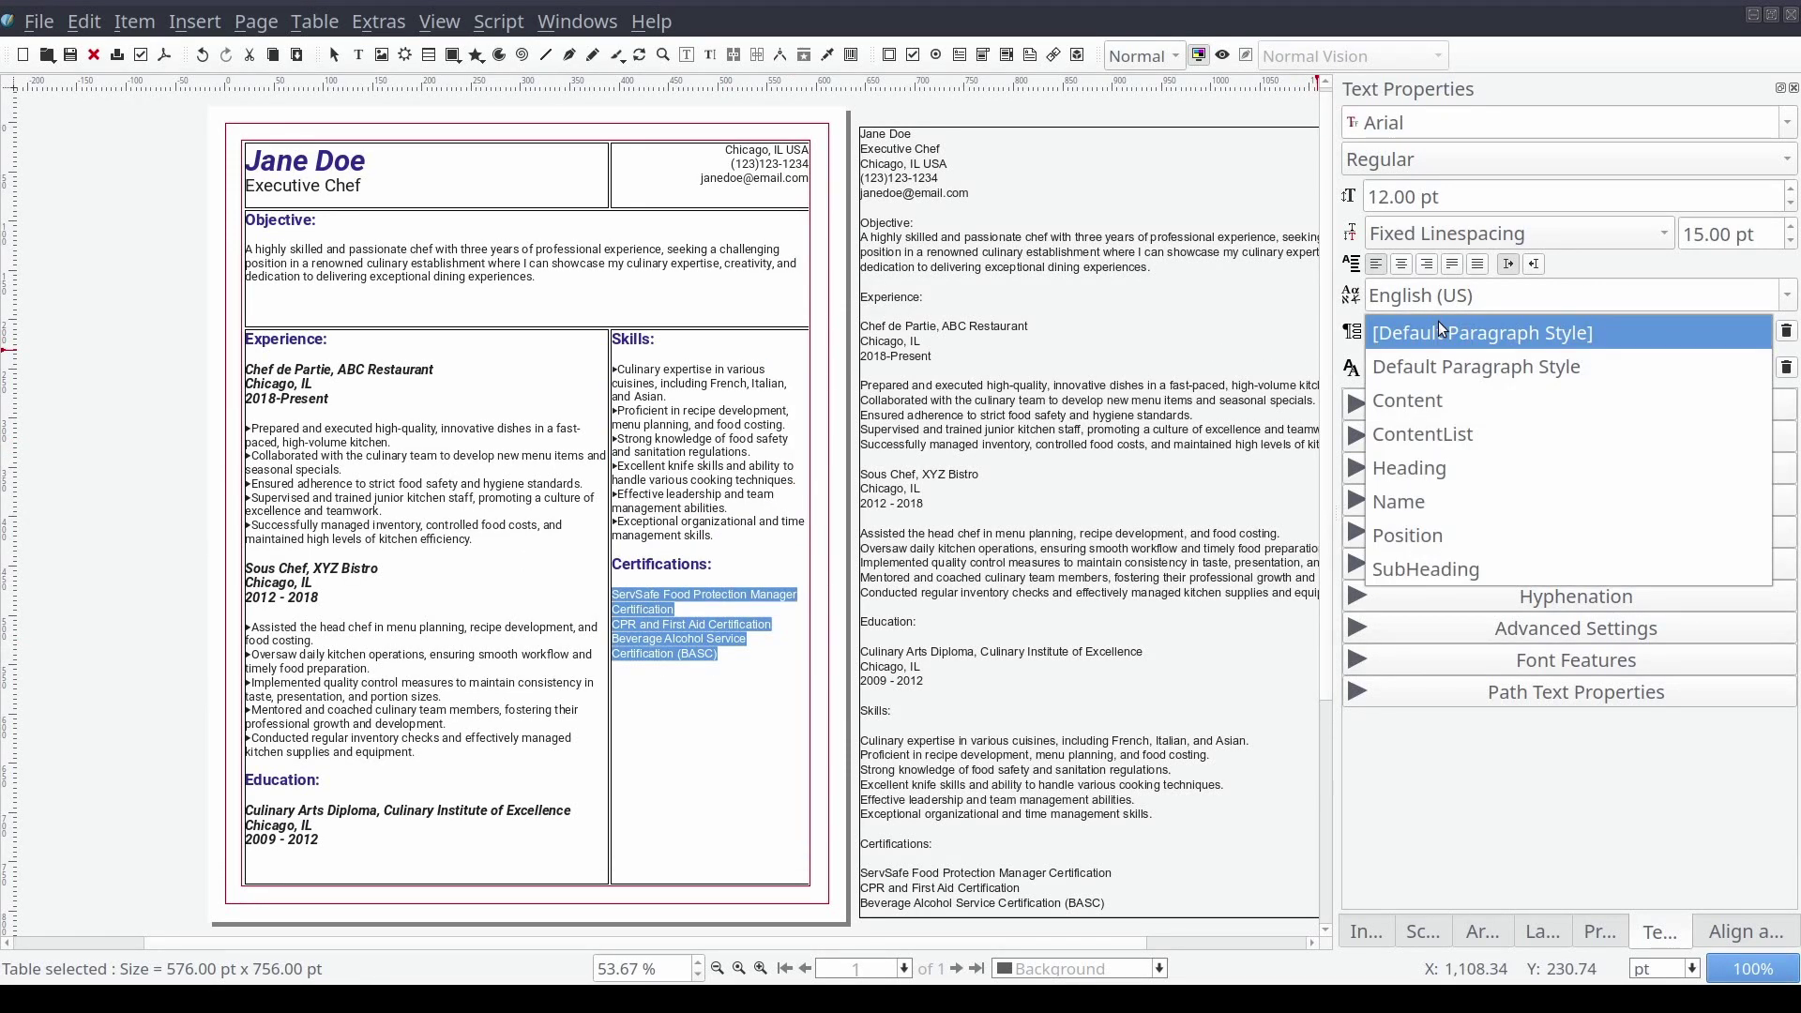
left_click(1466, 437)
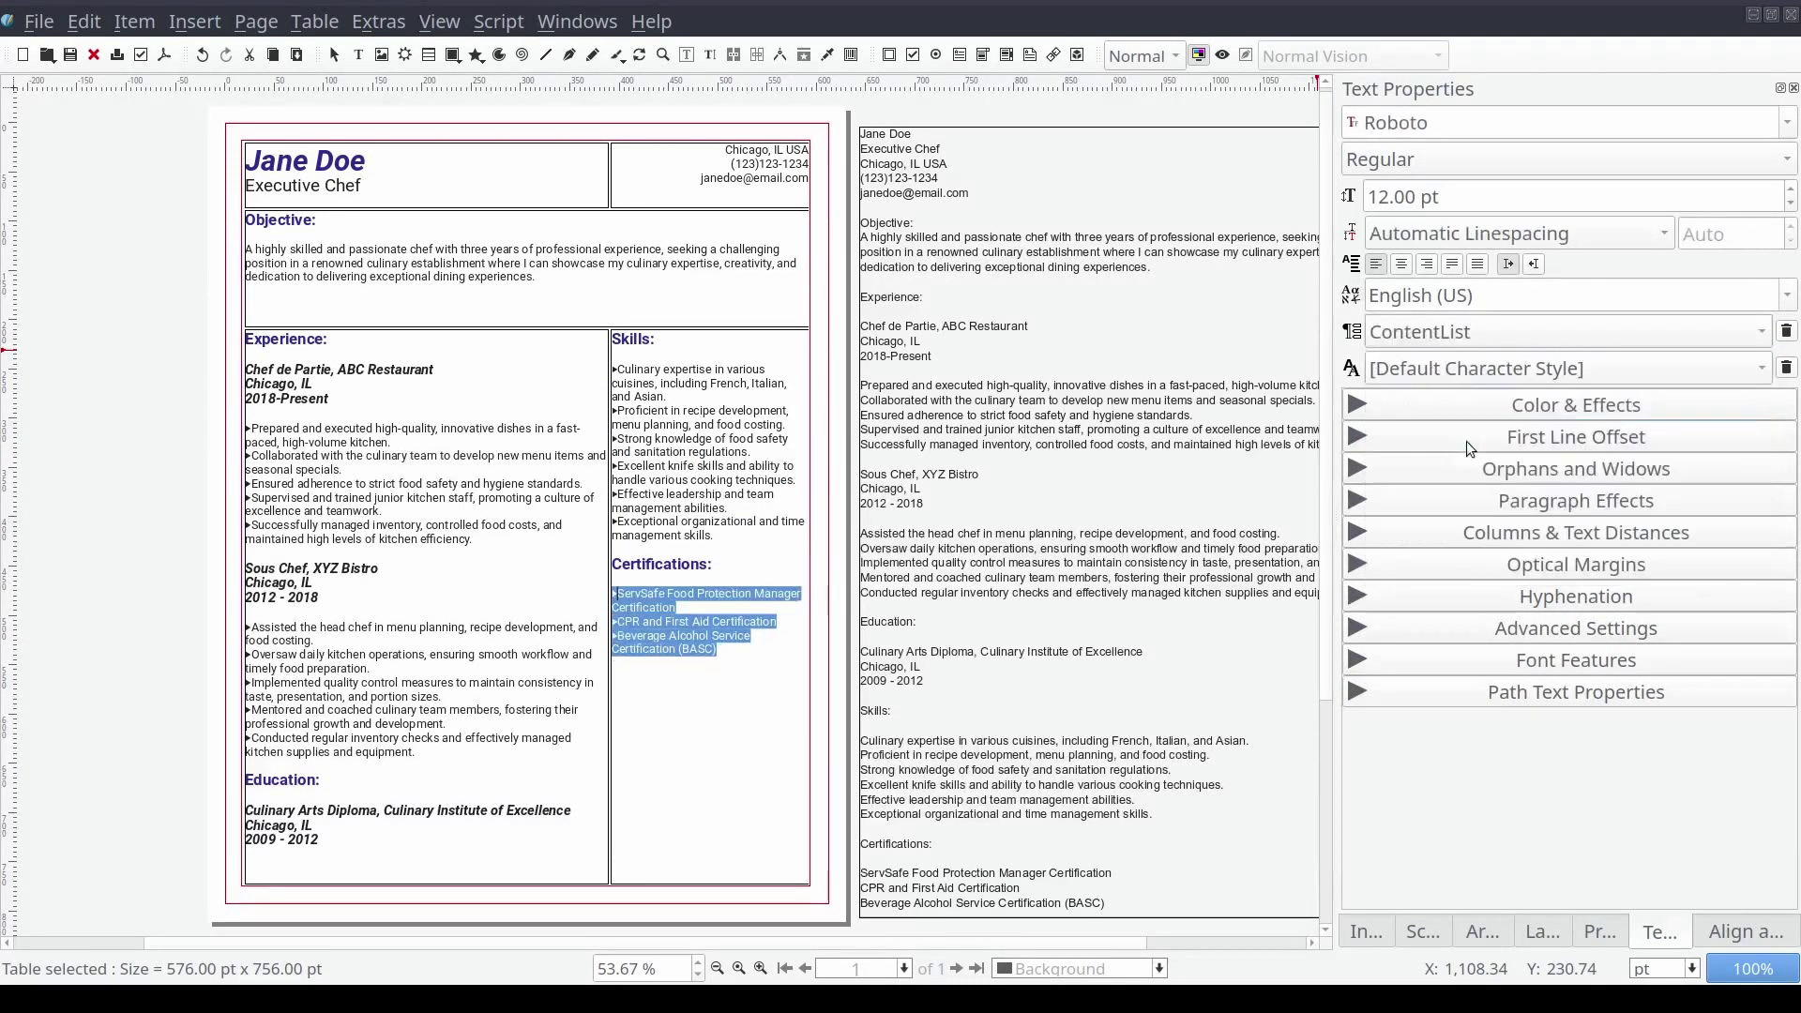
left_click(624, 623)
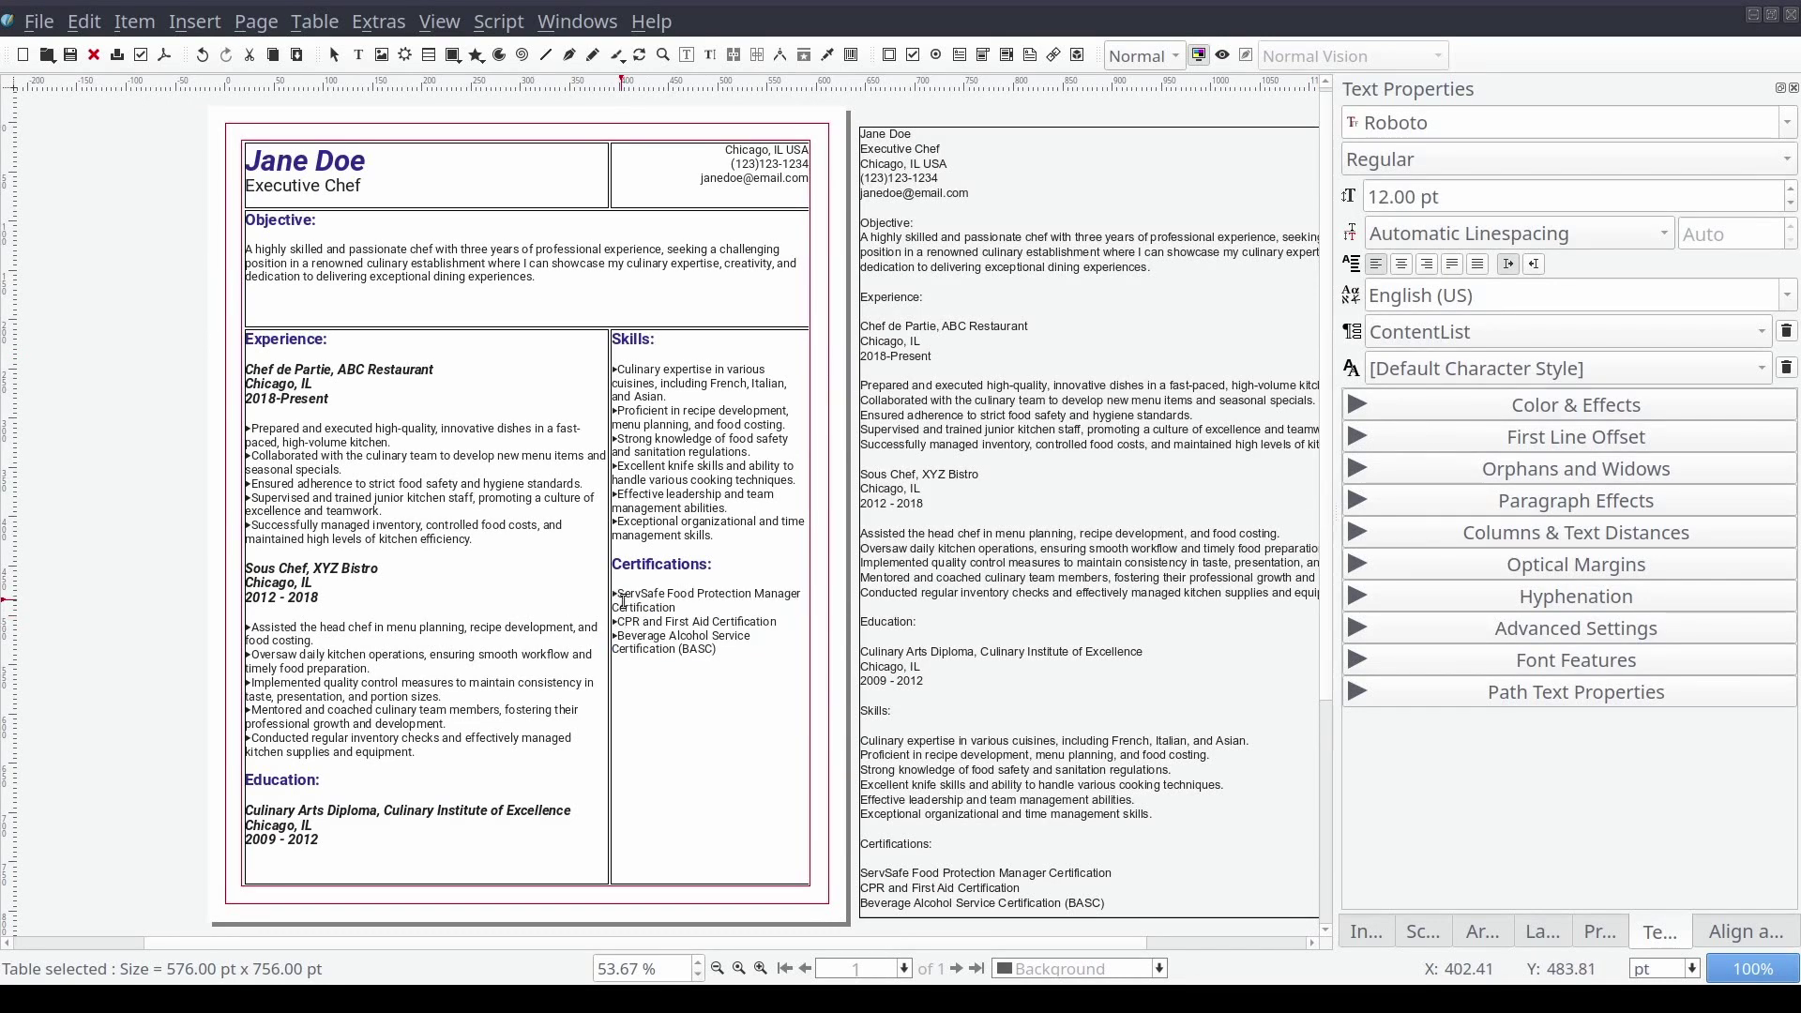
left_click(1224, 57)
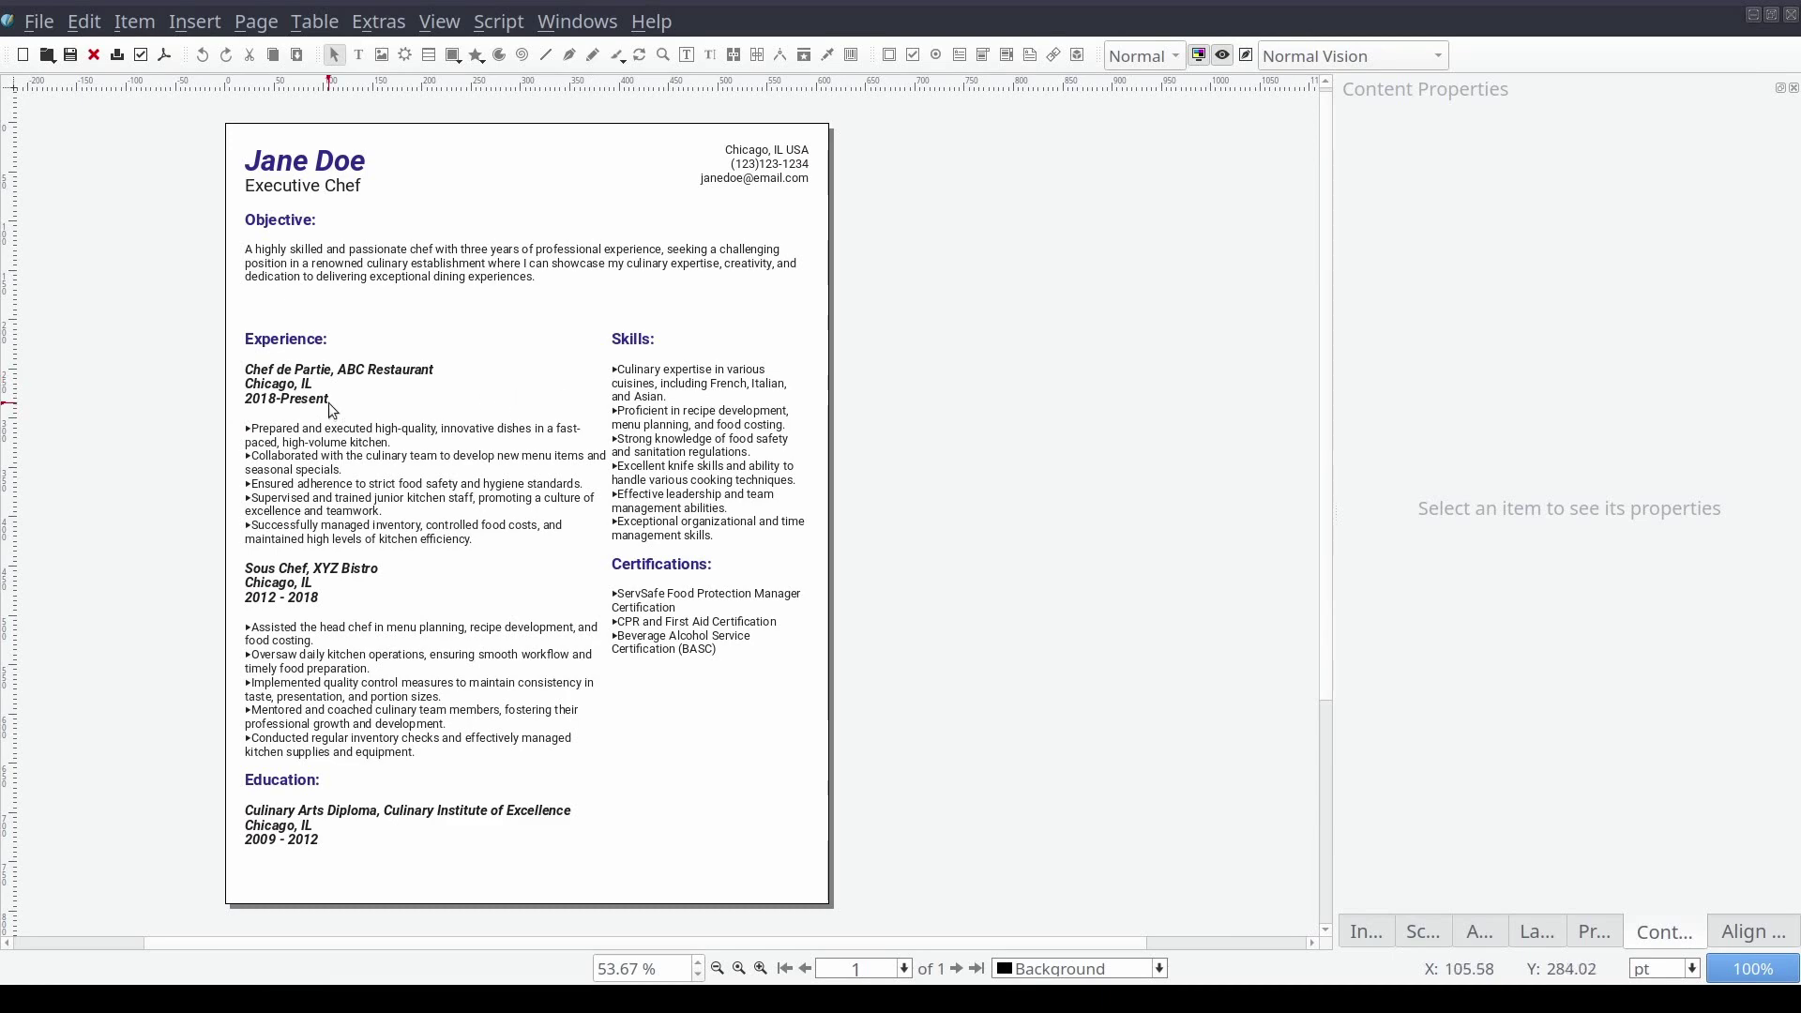
Exit preview and drag the border below the Objective row upward to shorten it
left_click(1224, 56)
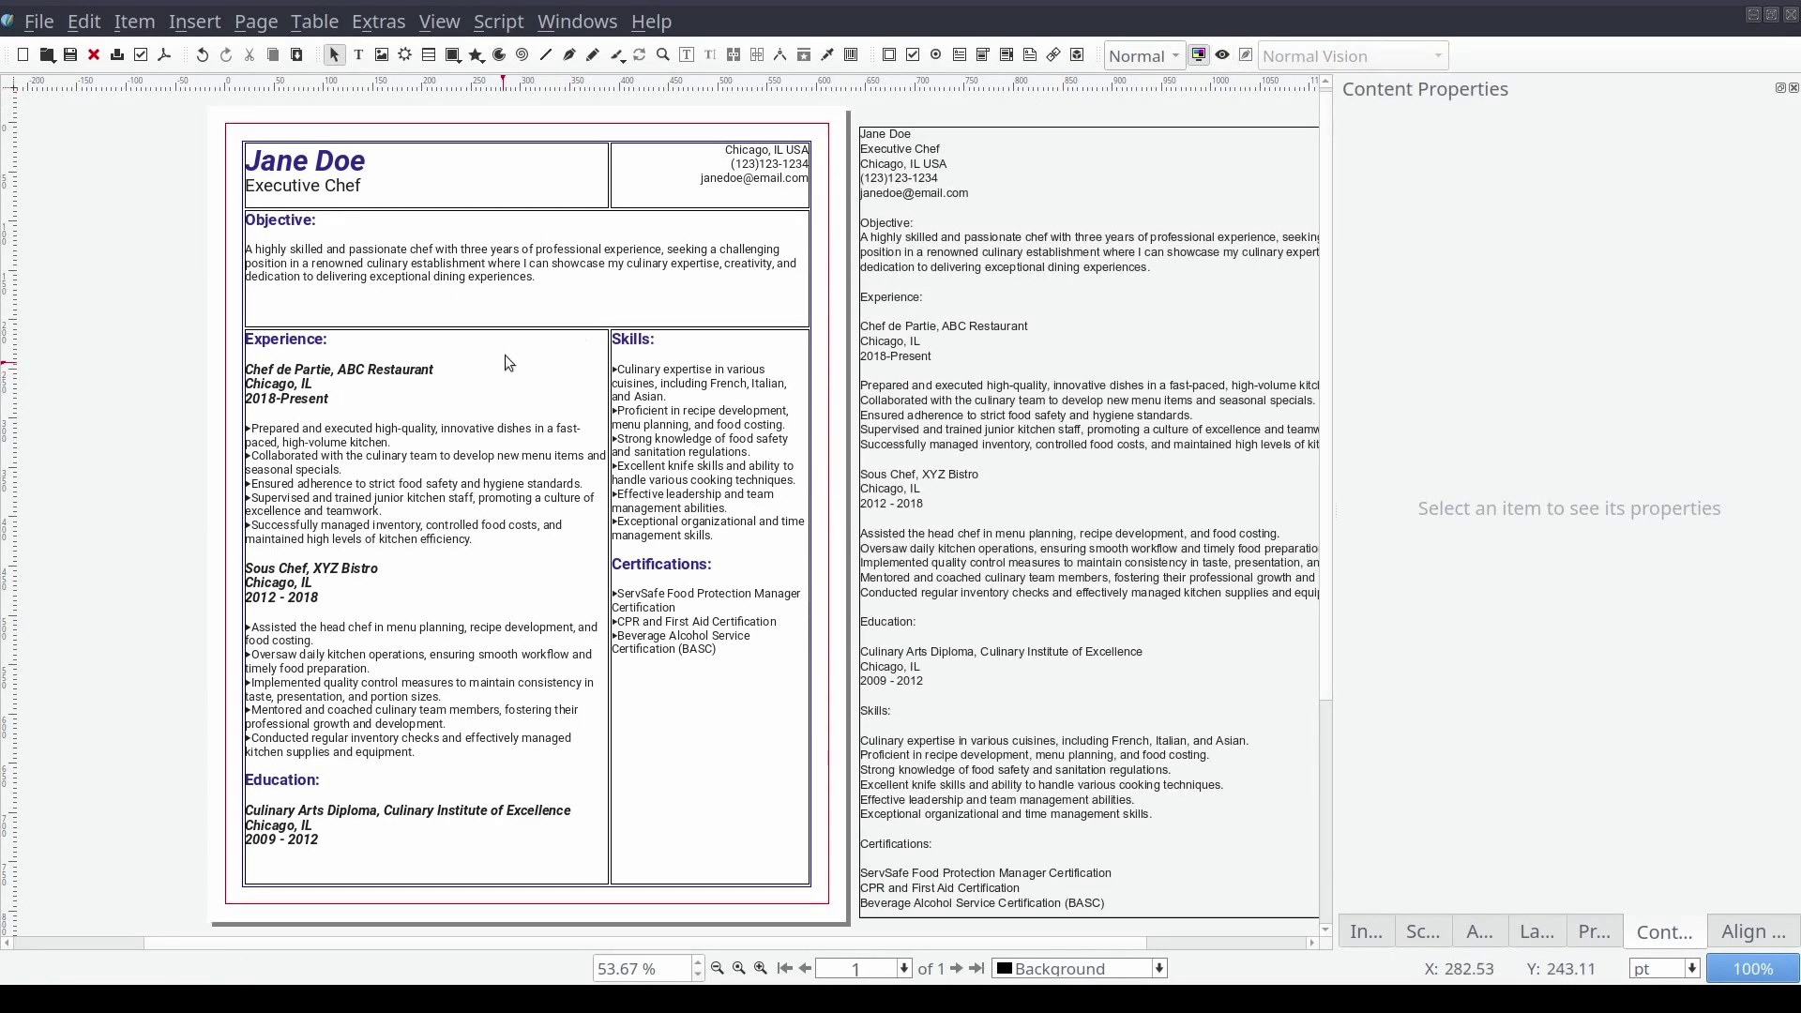
left_click(525, 356)
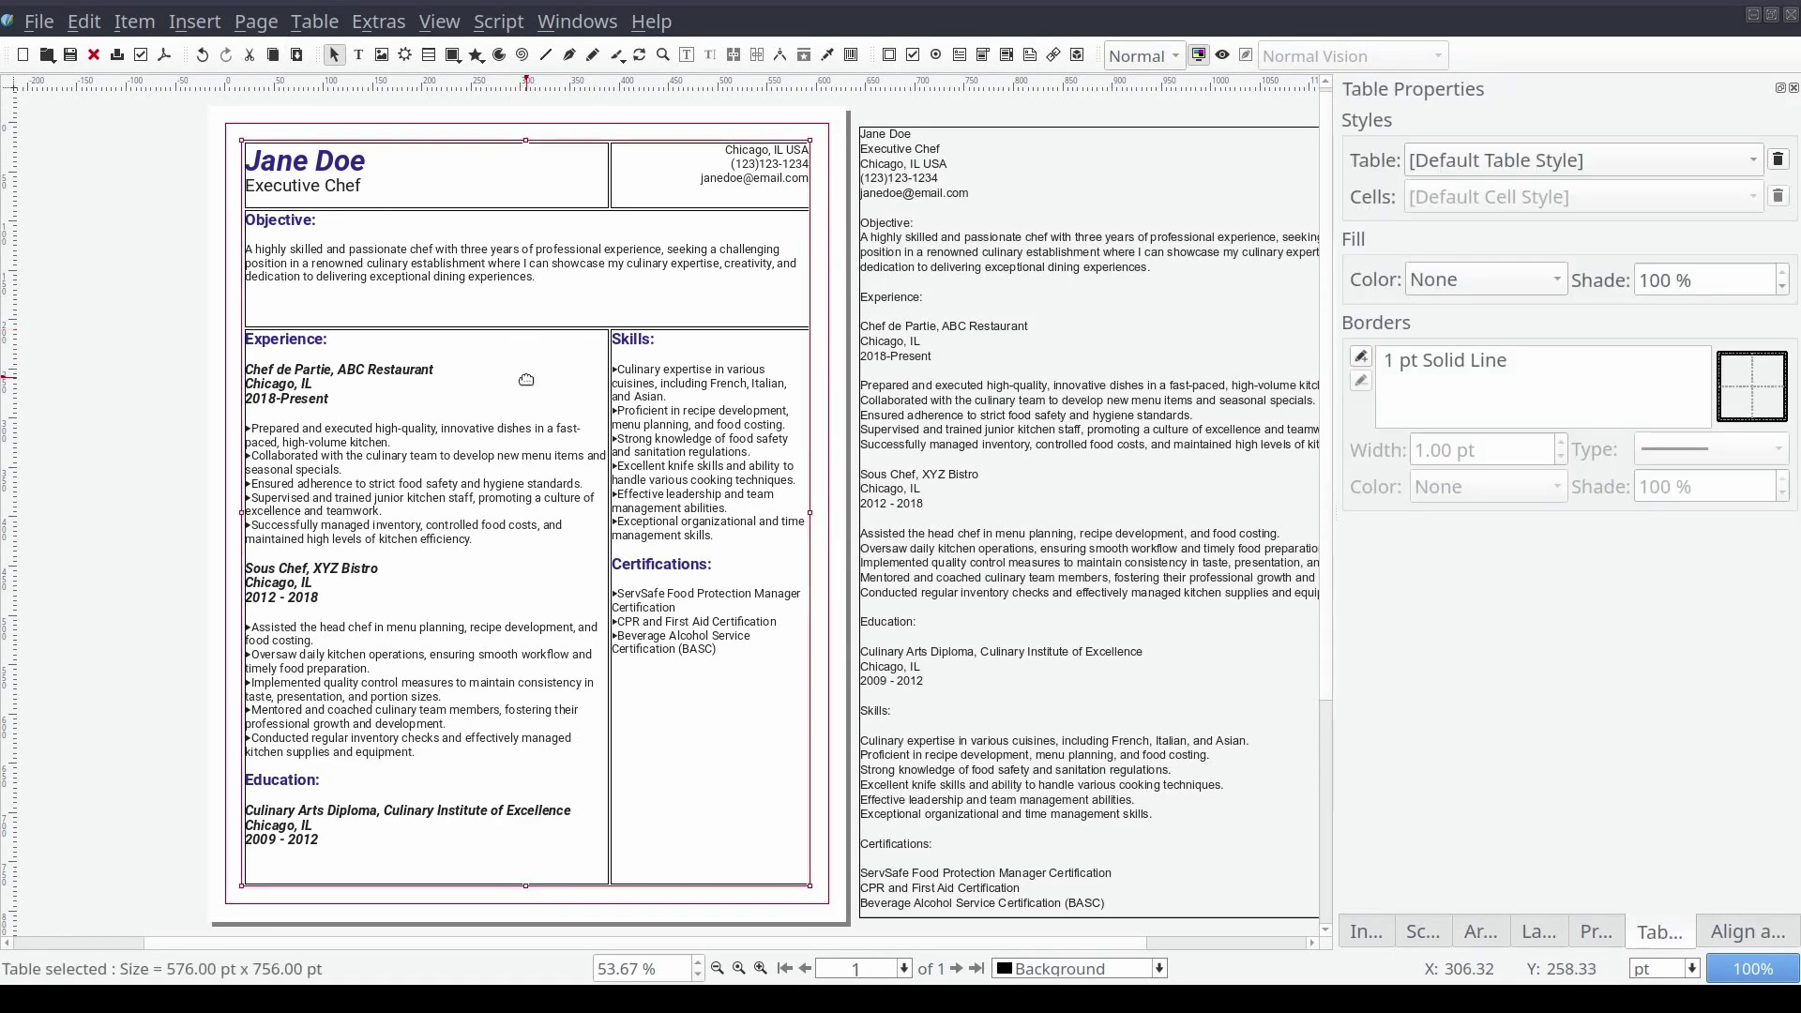
left_click(523, 324)
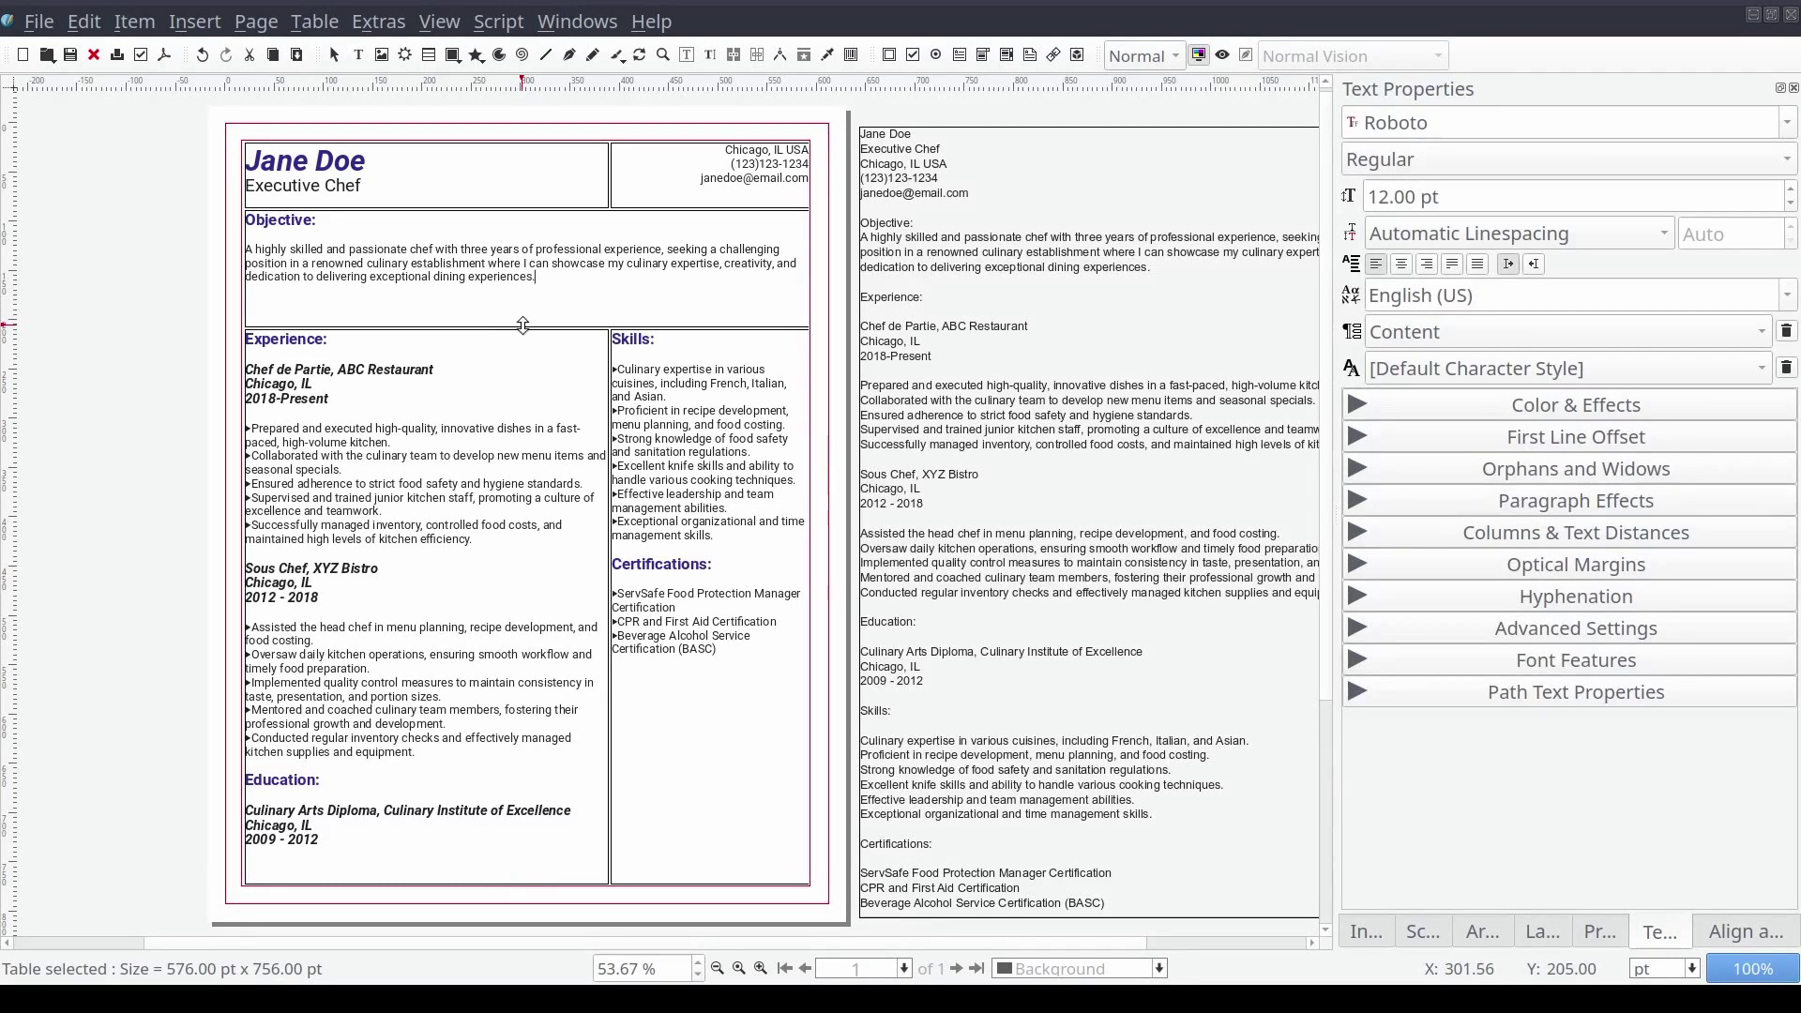
left_click_drag(522, 325, 529, 304)
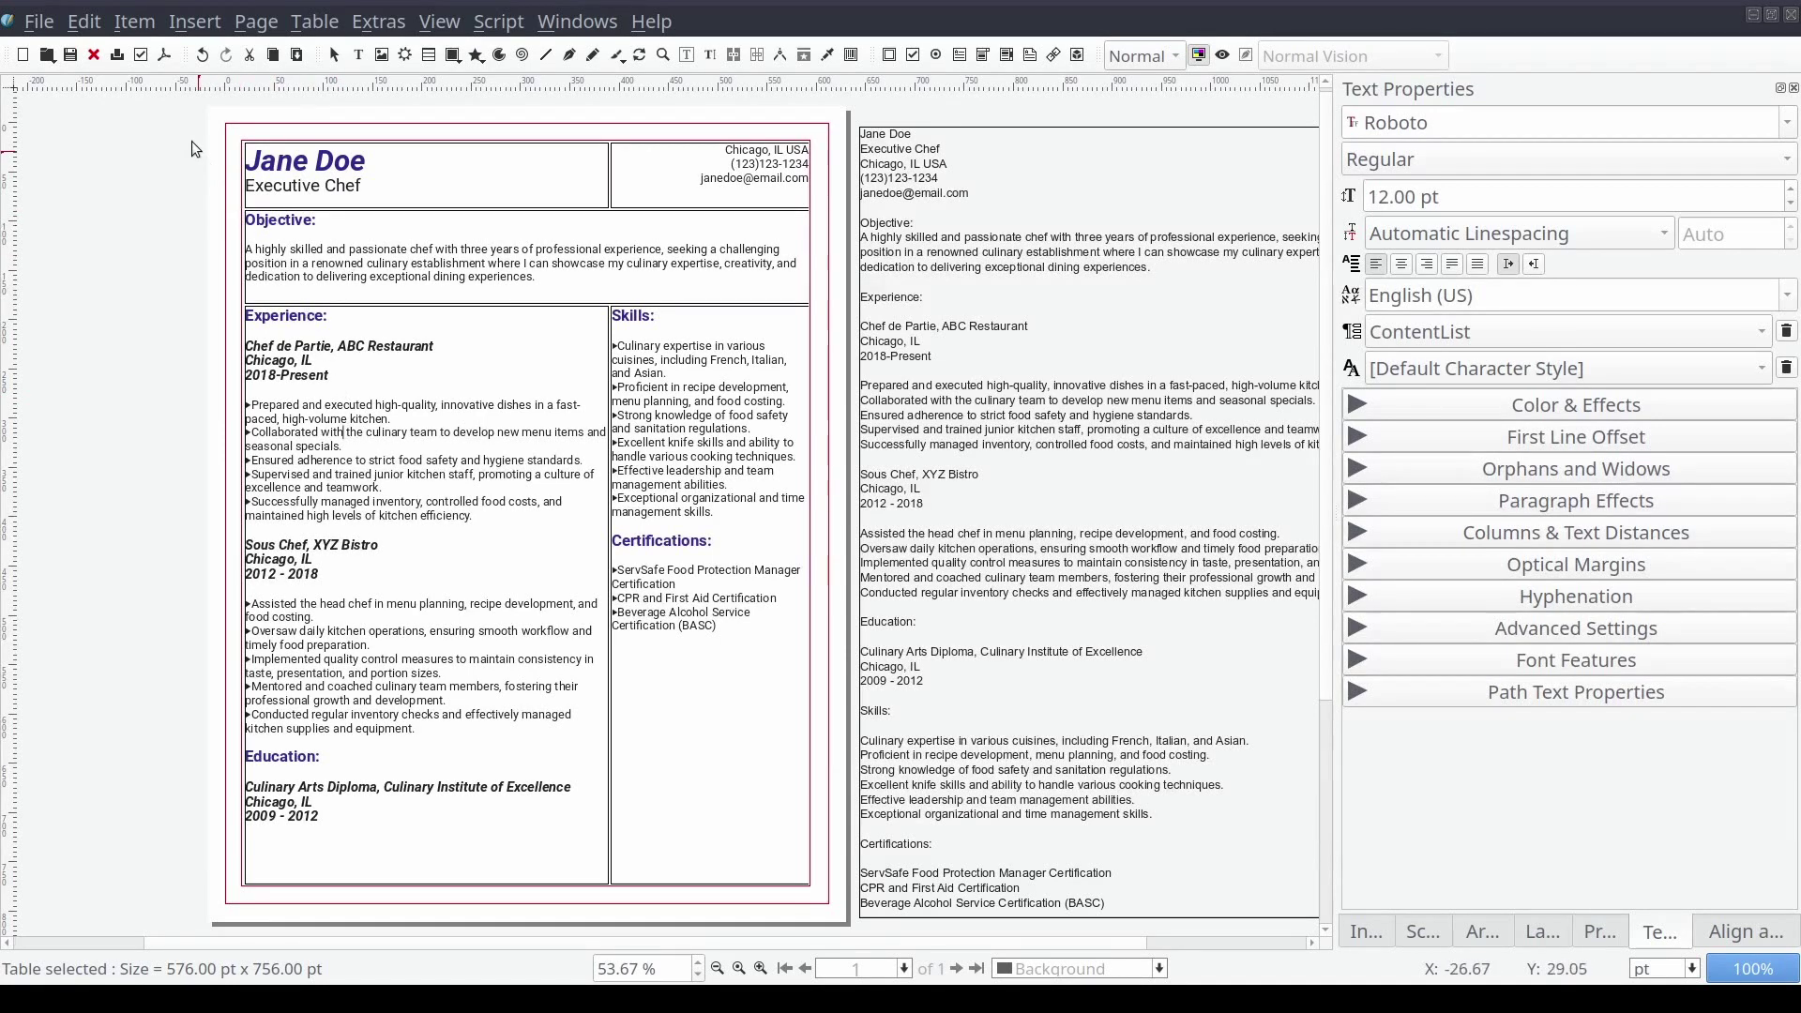
left_click(99, 24)
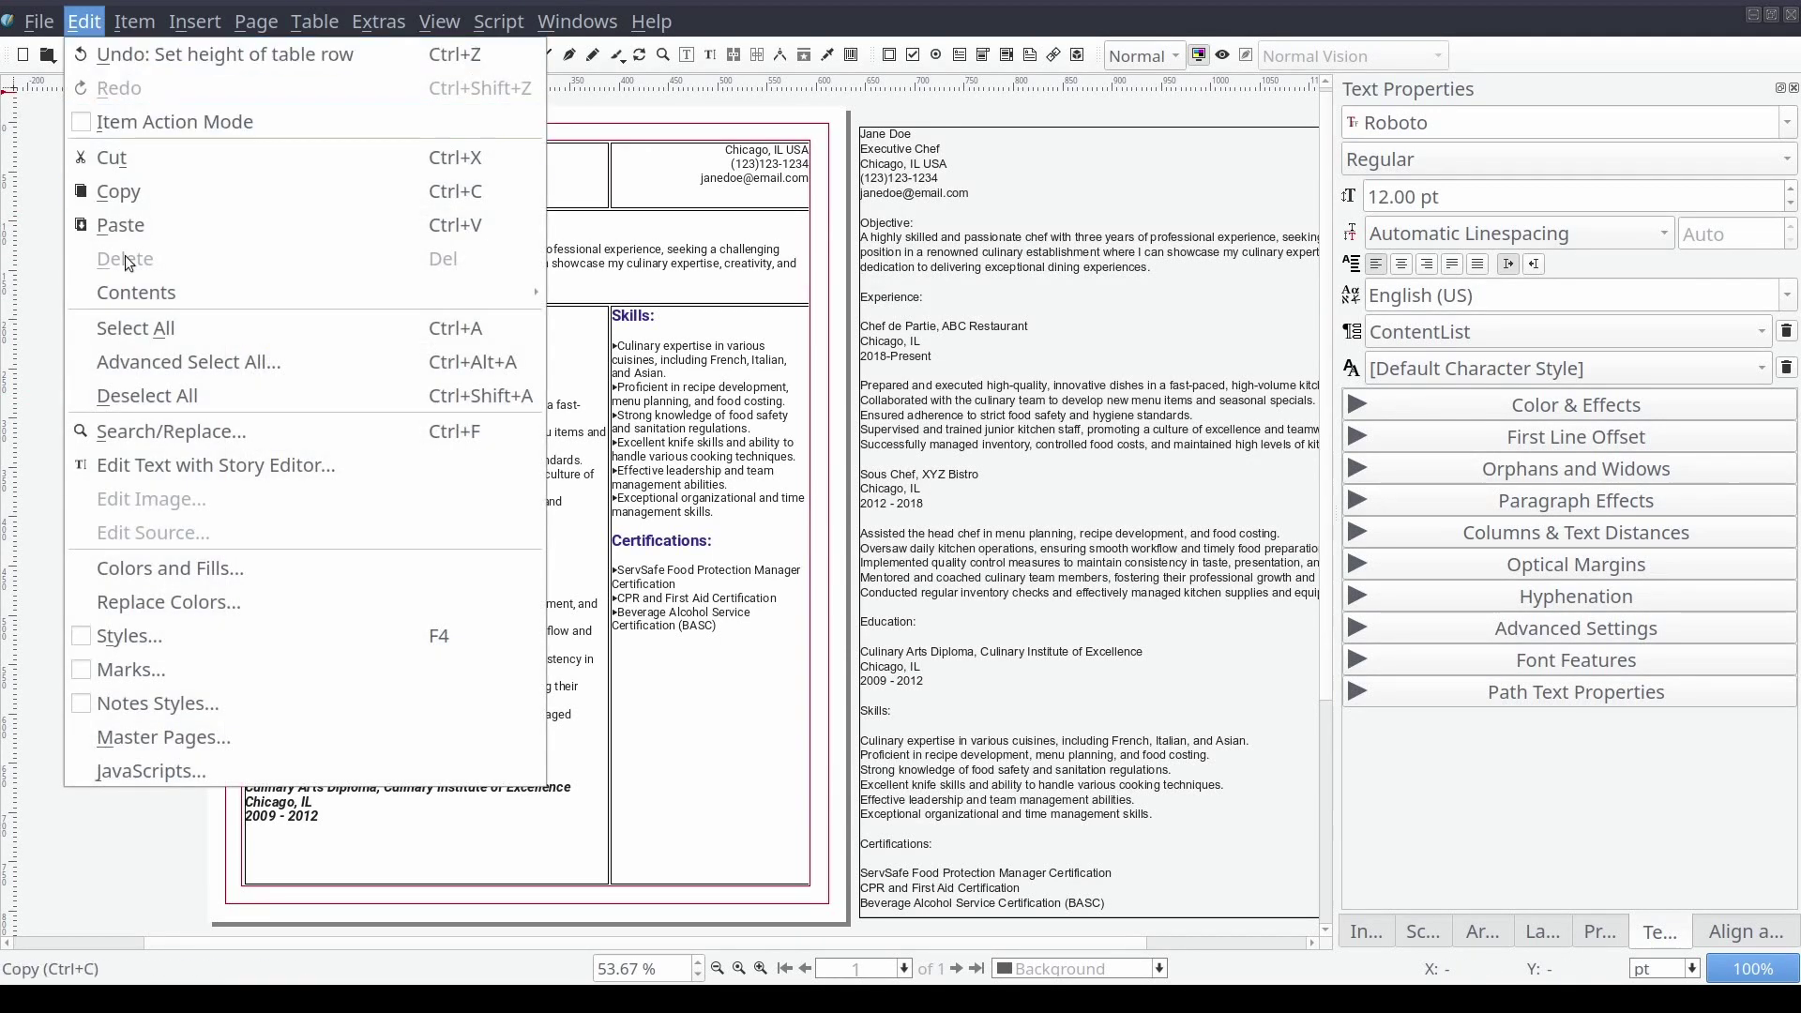
Edit the ContentList style so its bullet Distance from Text is 10 pt, apply, and finish
left_click(129, 637)
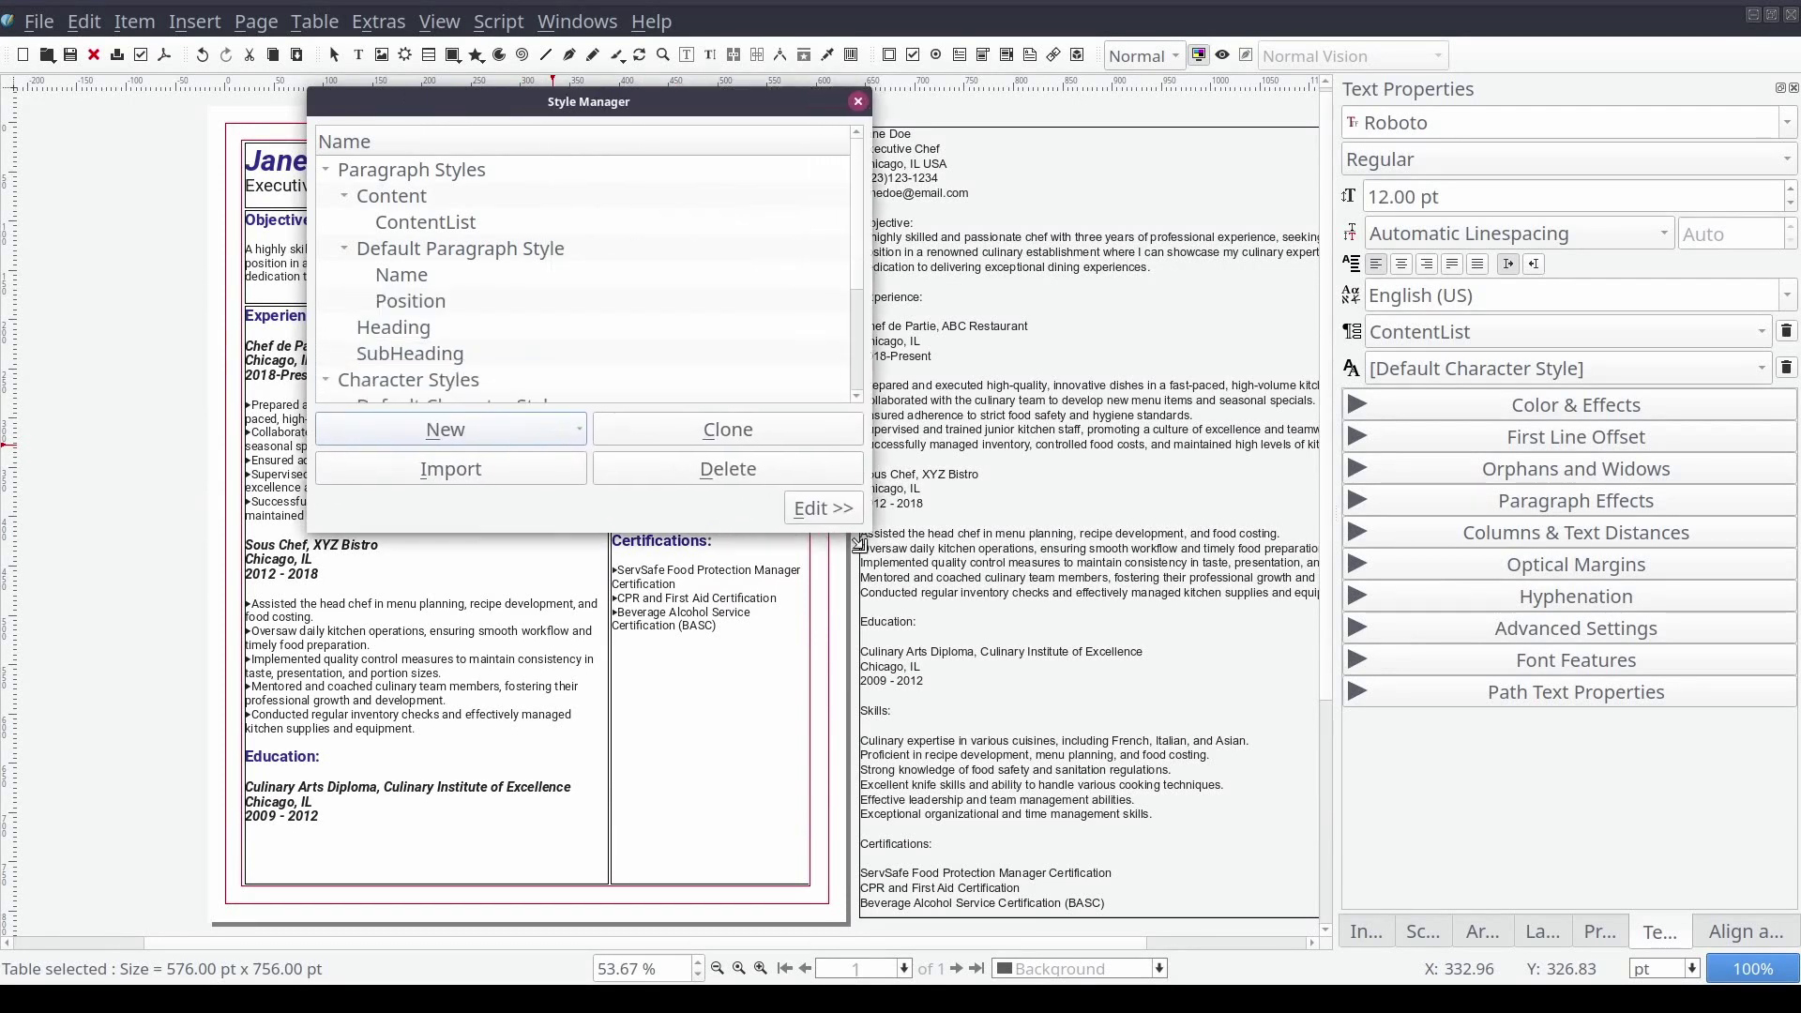
left_click_drag(604, 101, 906, 126)
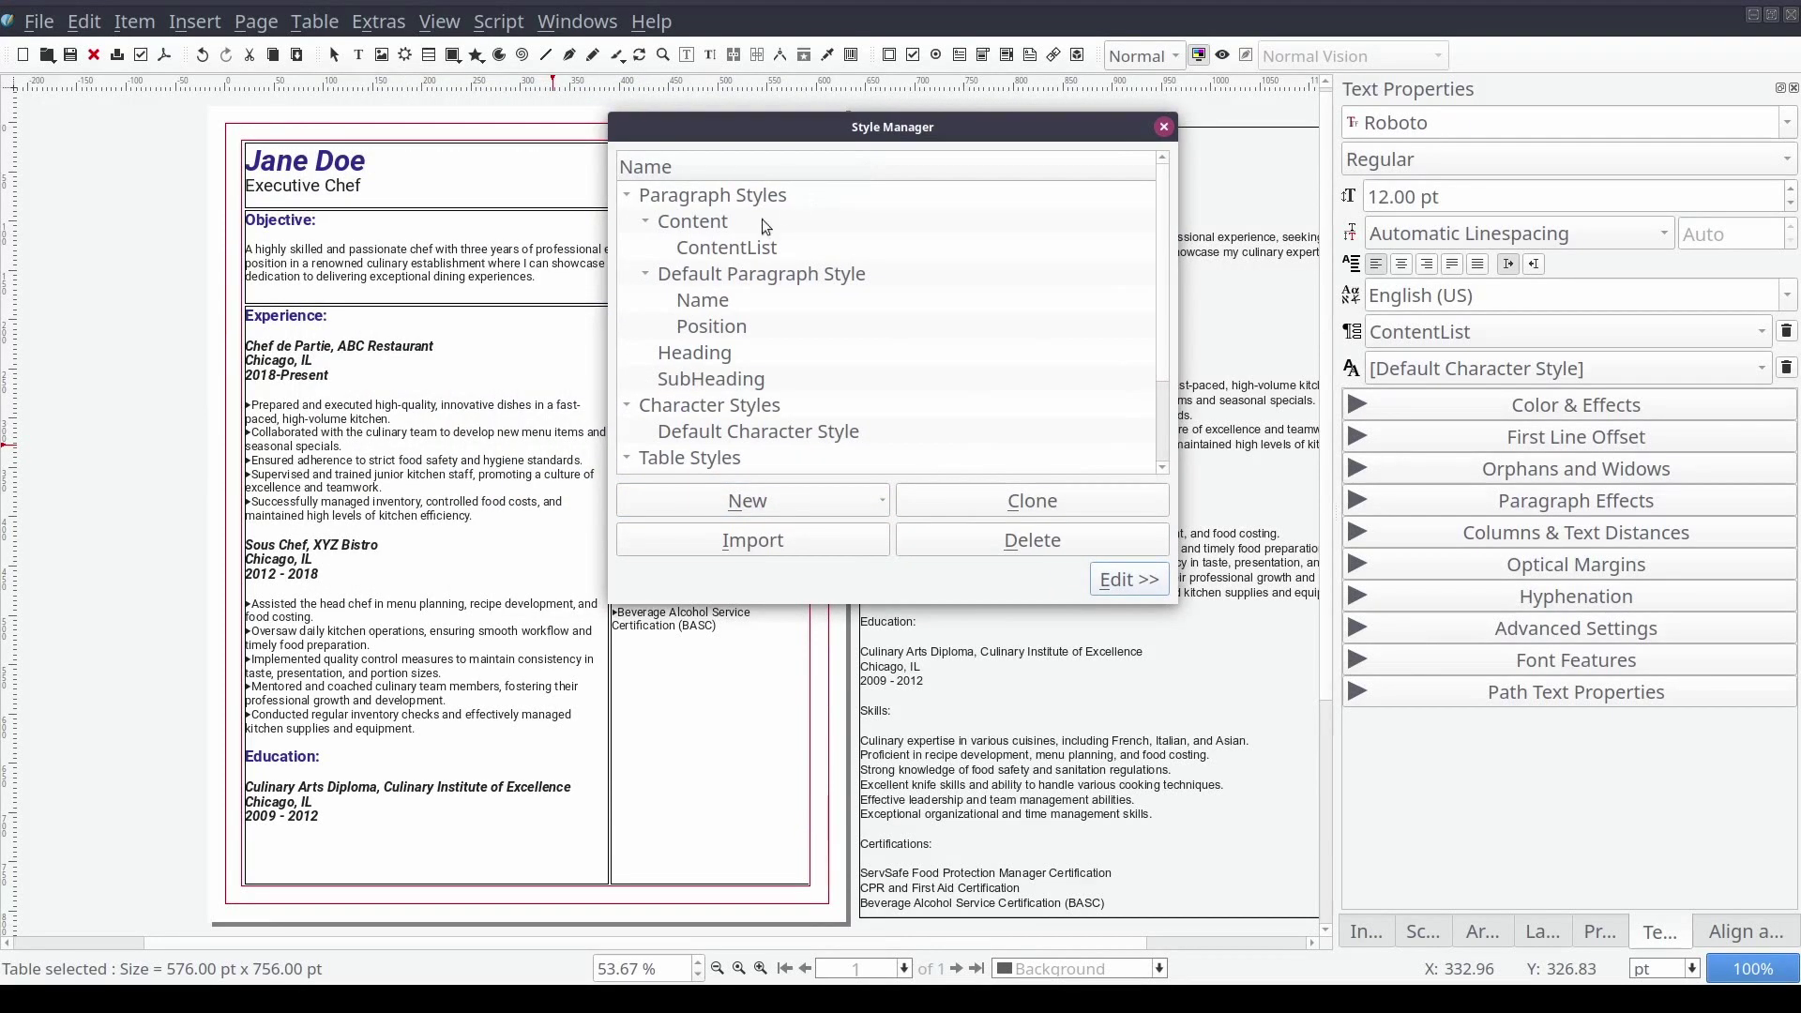
left_click(736, 249)
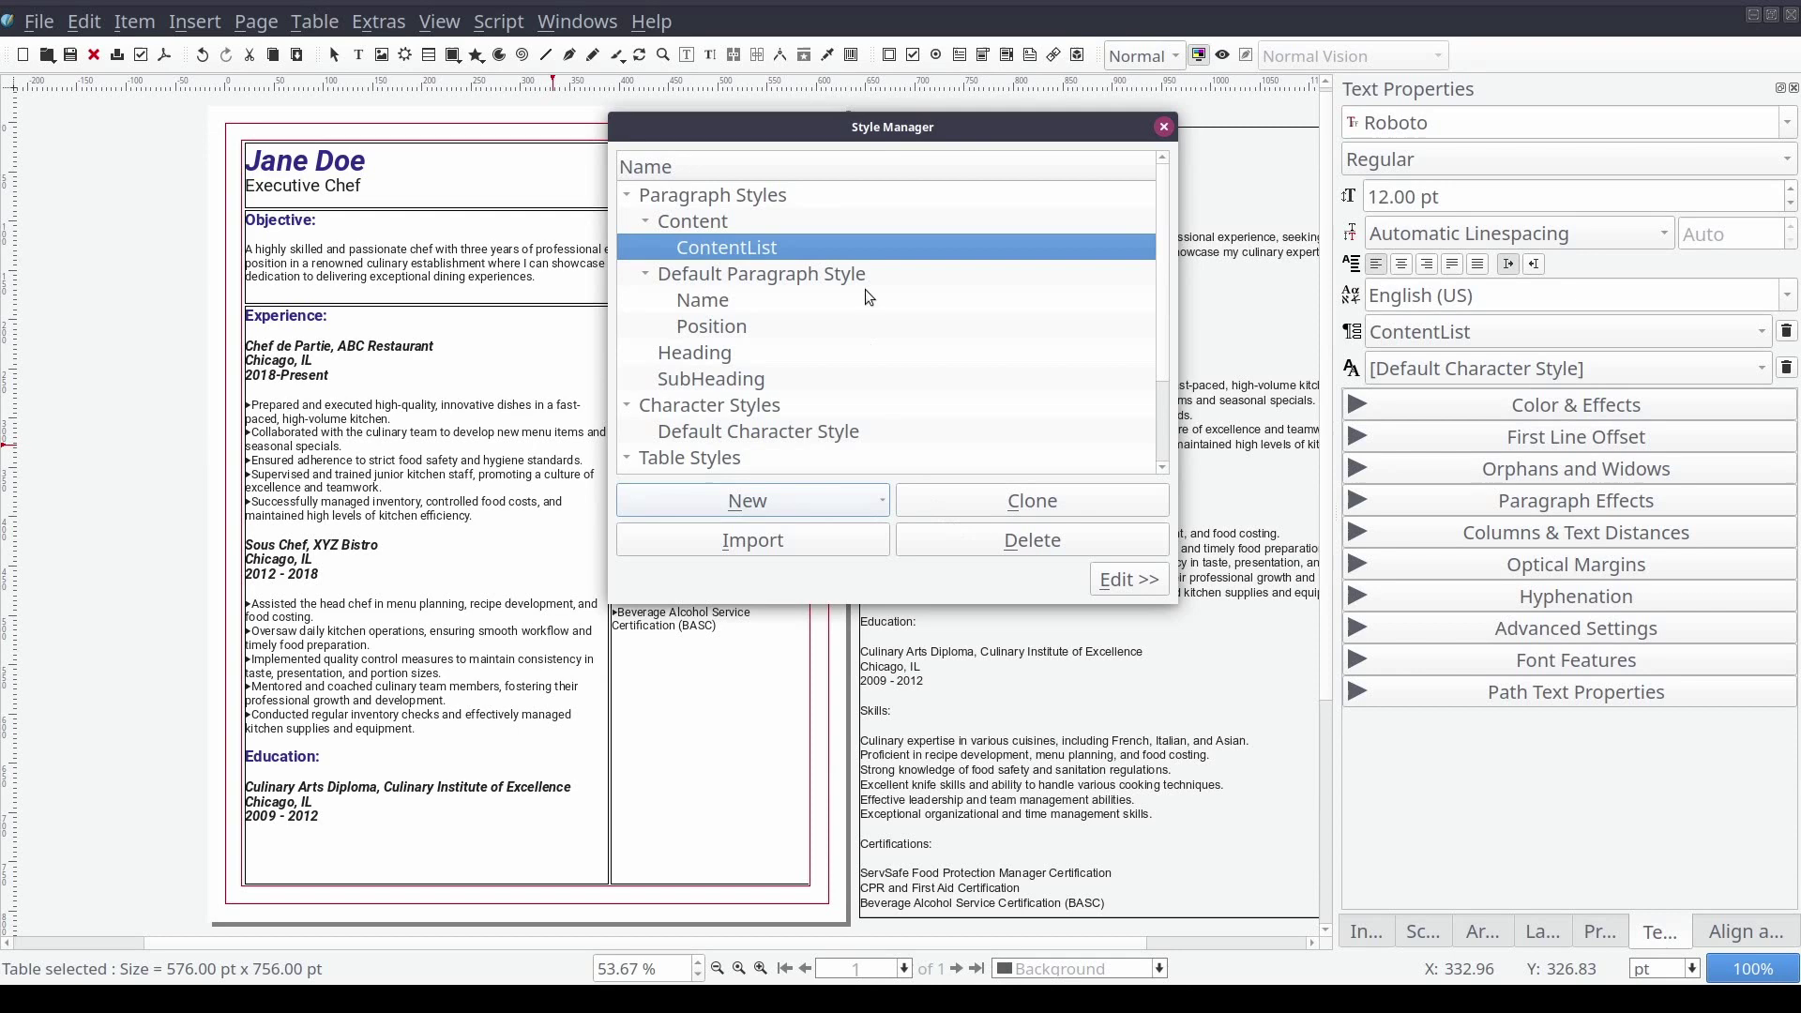
double_click(869, 245)
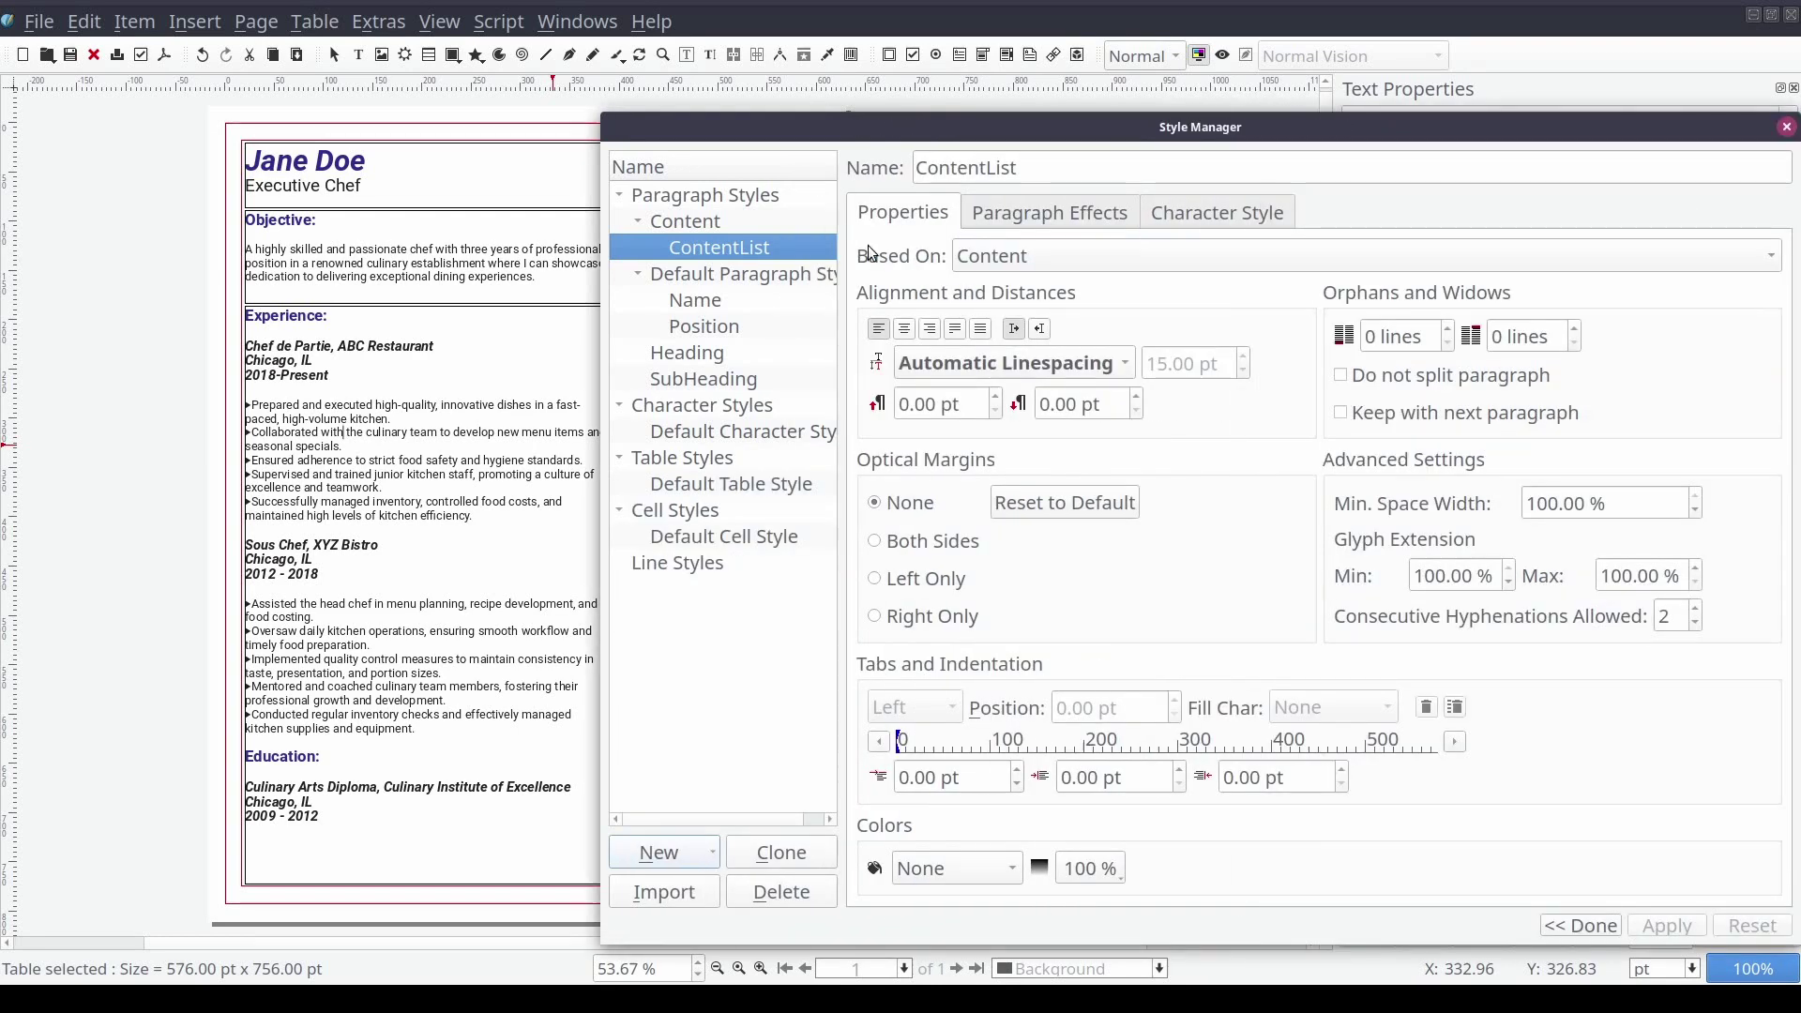
left_click(1027, 221)
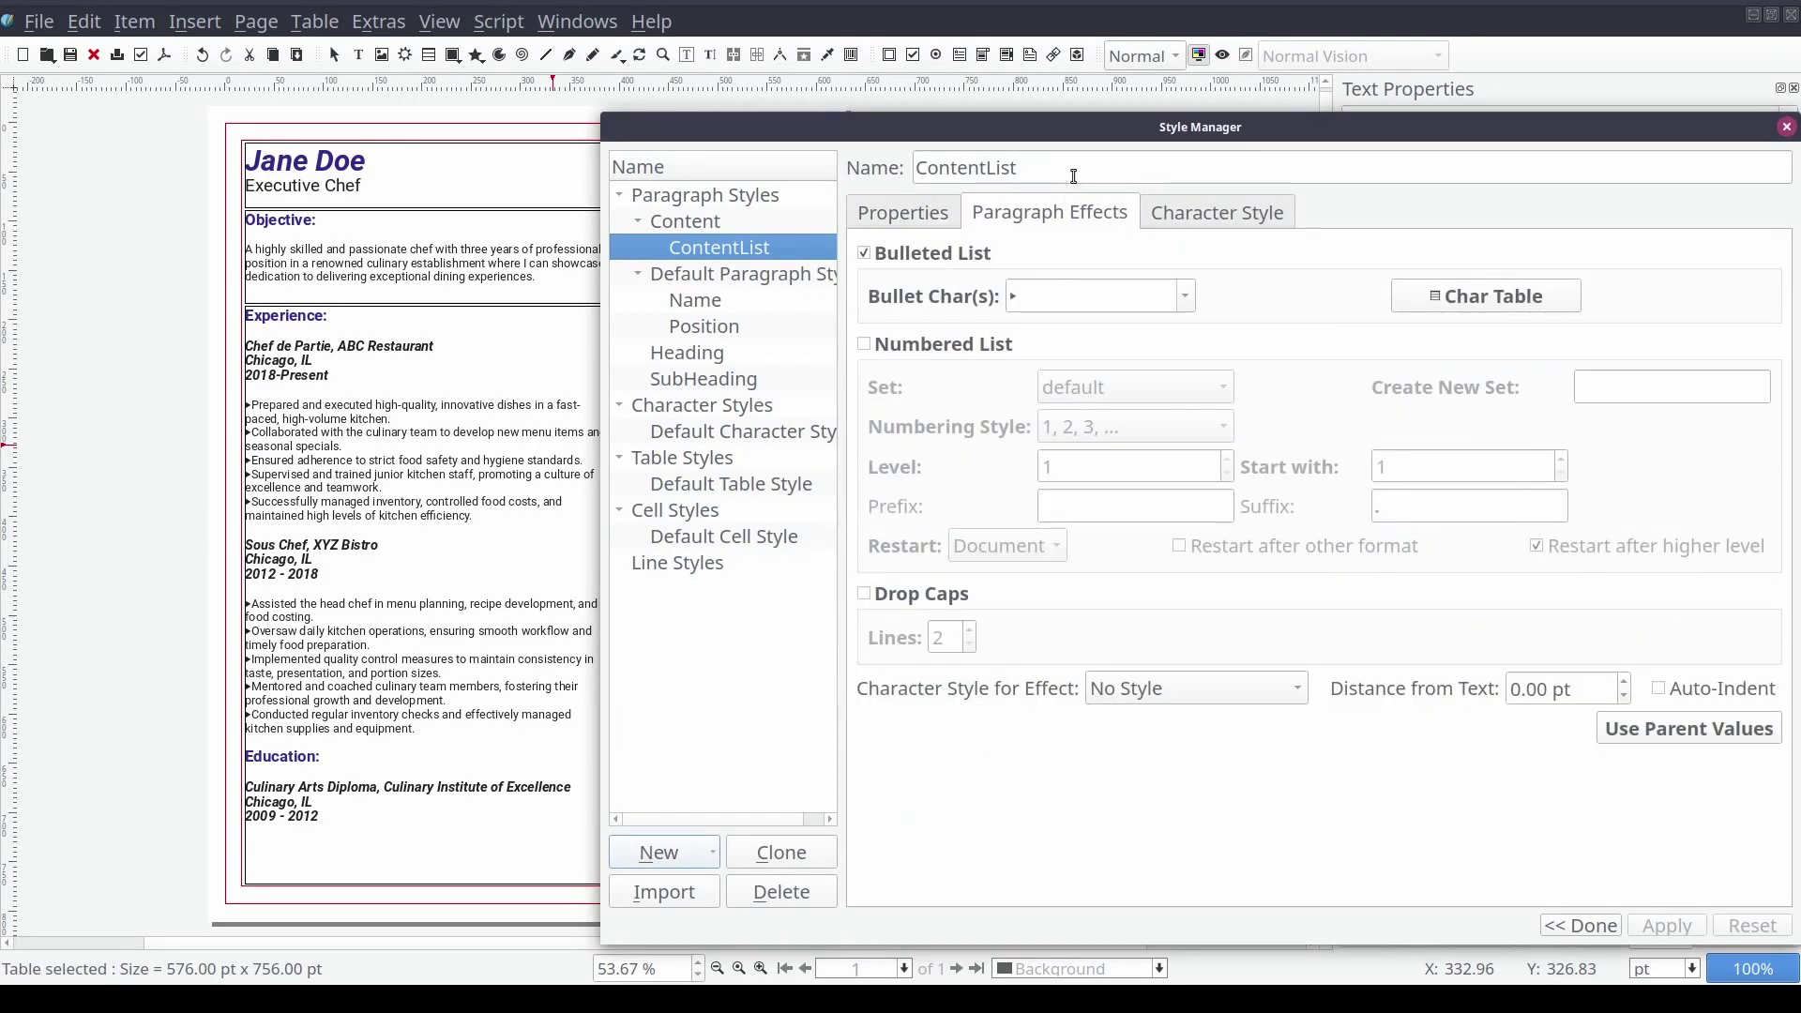
left_click_drag(1039, 127, 781, 112)
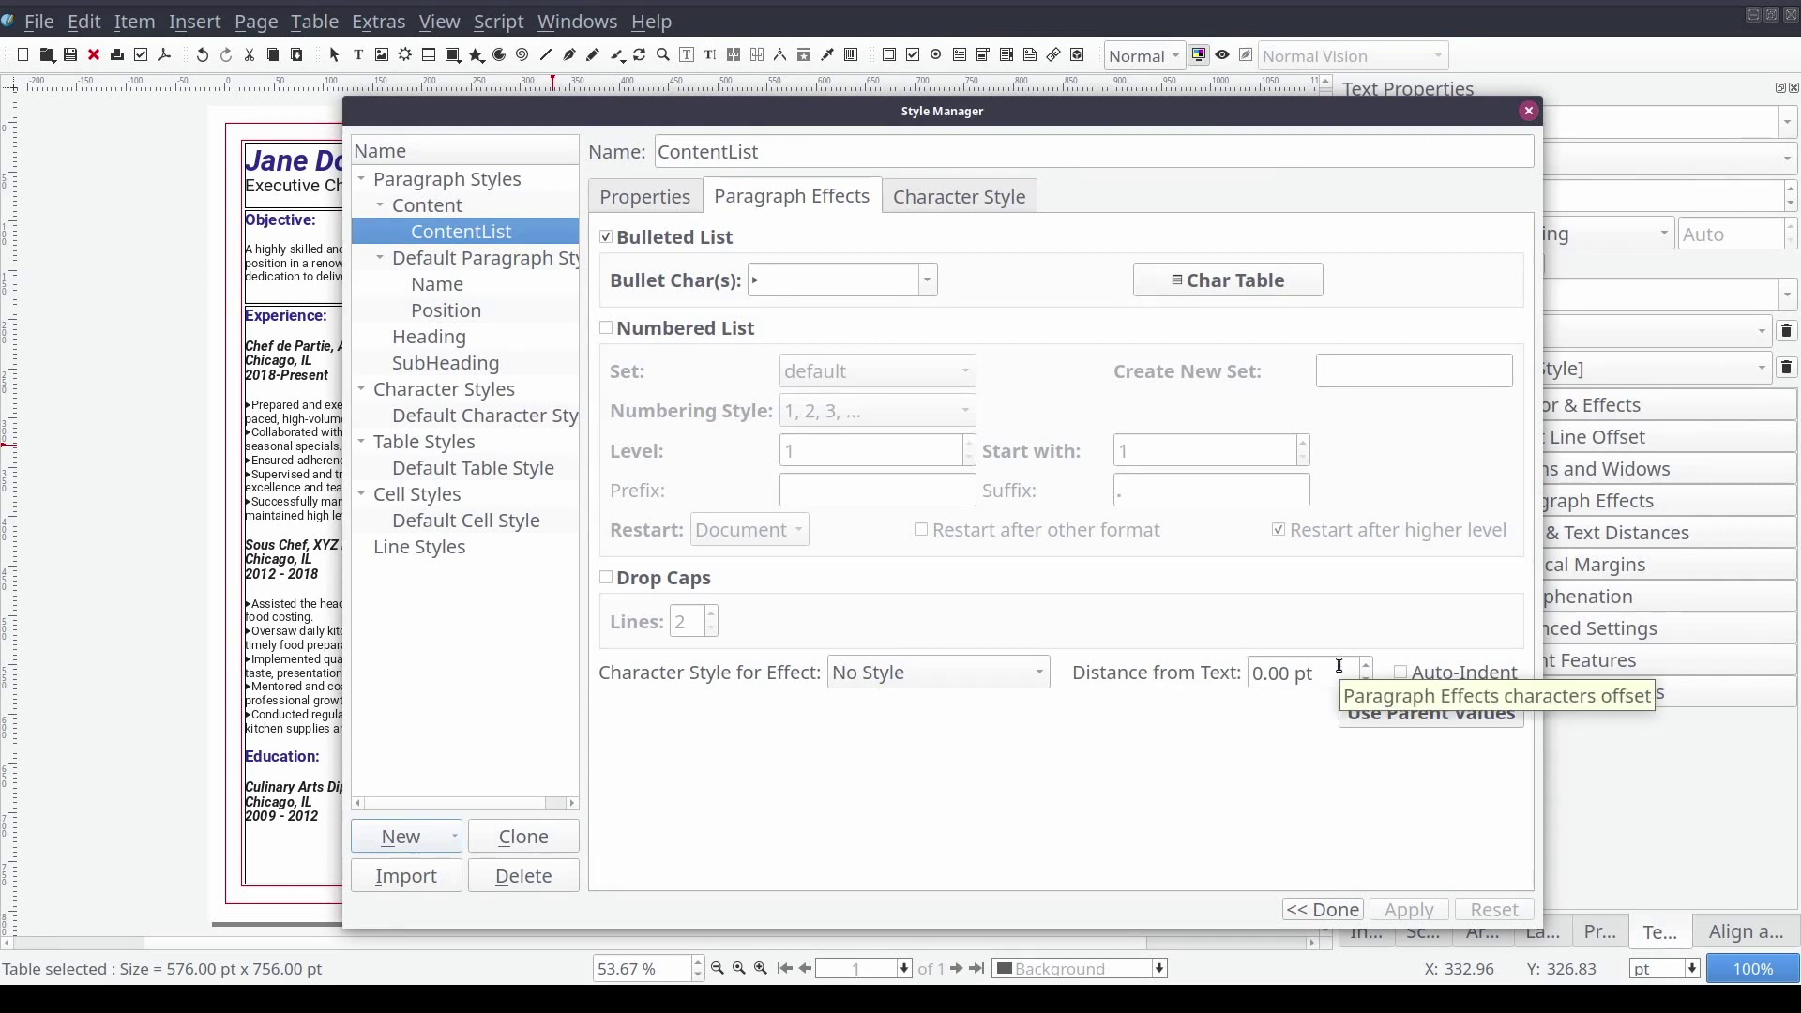
double_click(1368, 666)
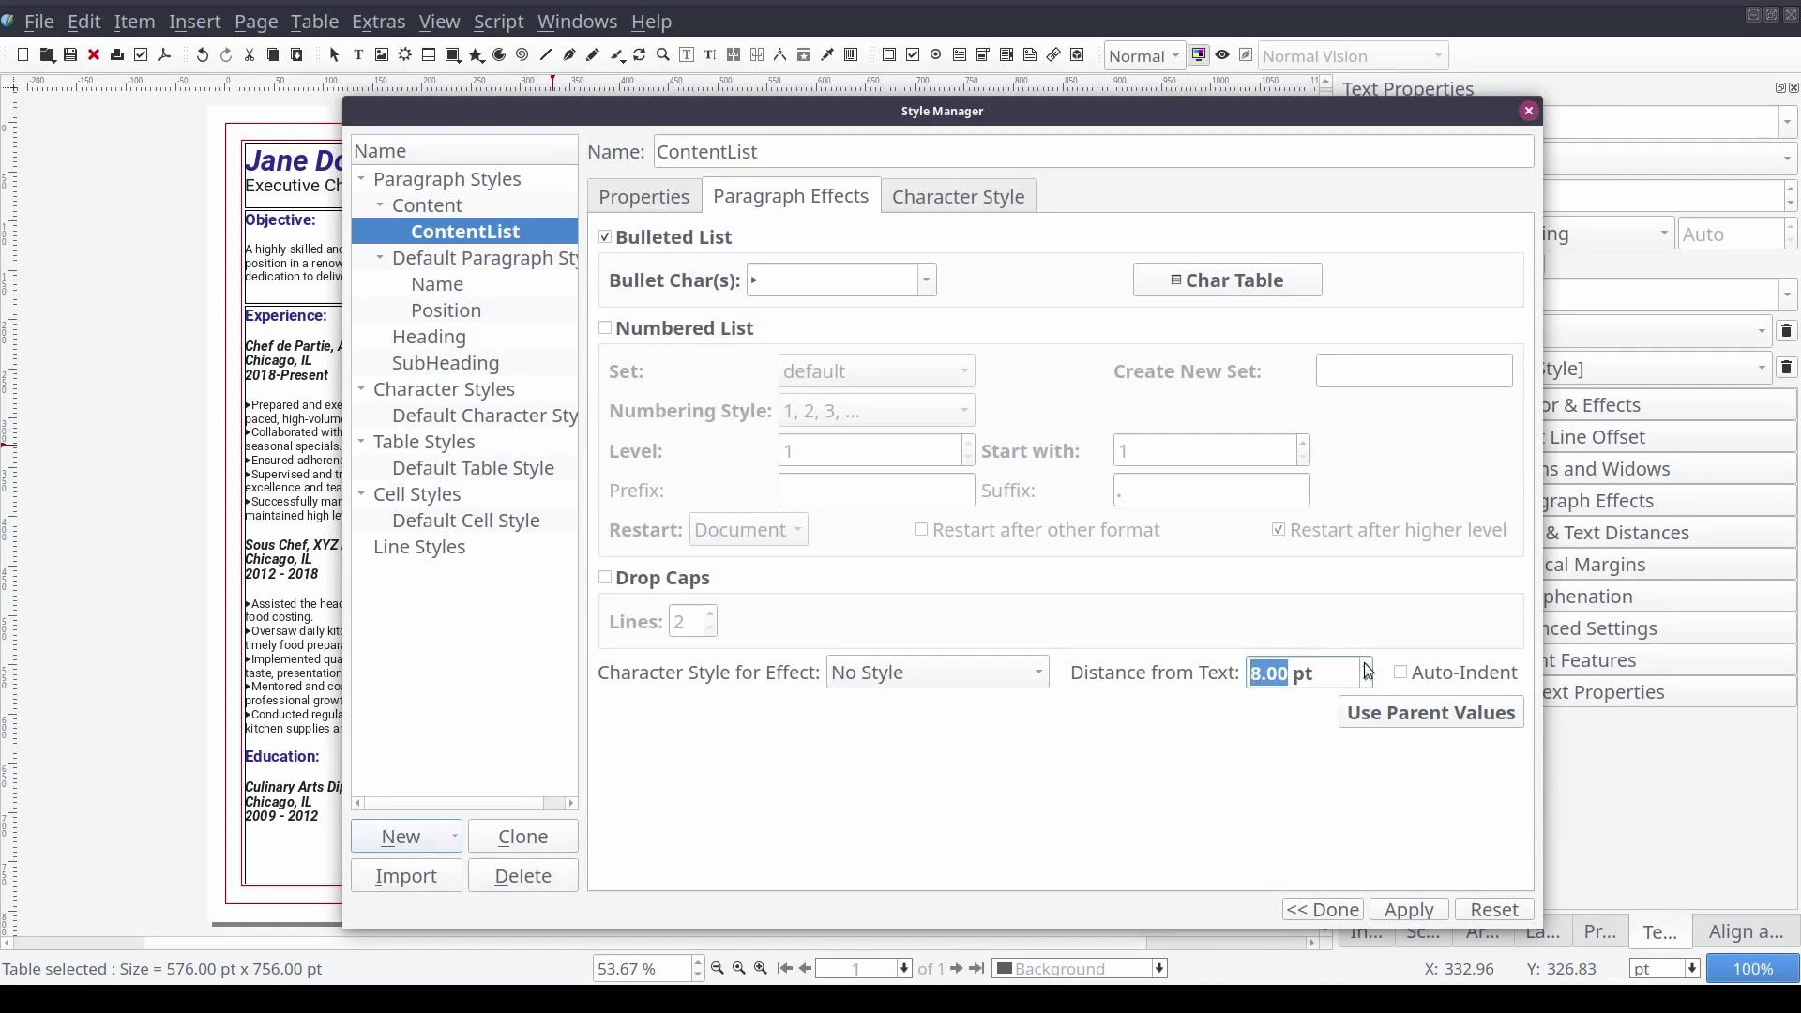
double_click(1367, 666)
left_click(1410, 910)
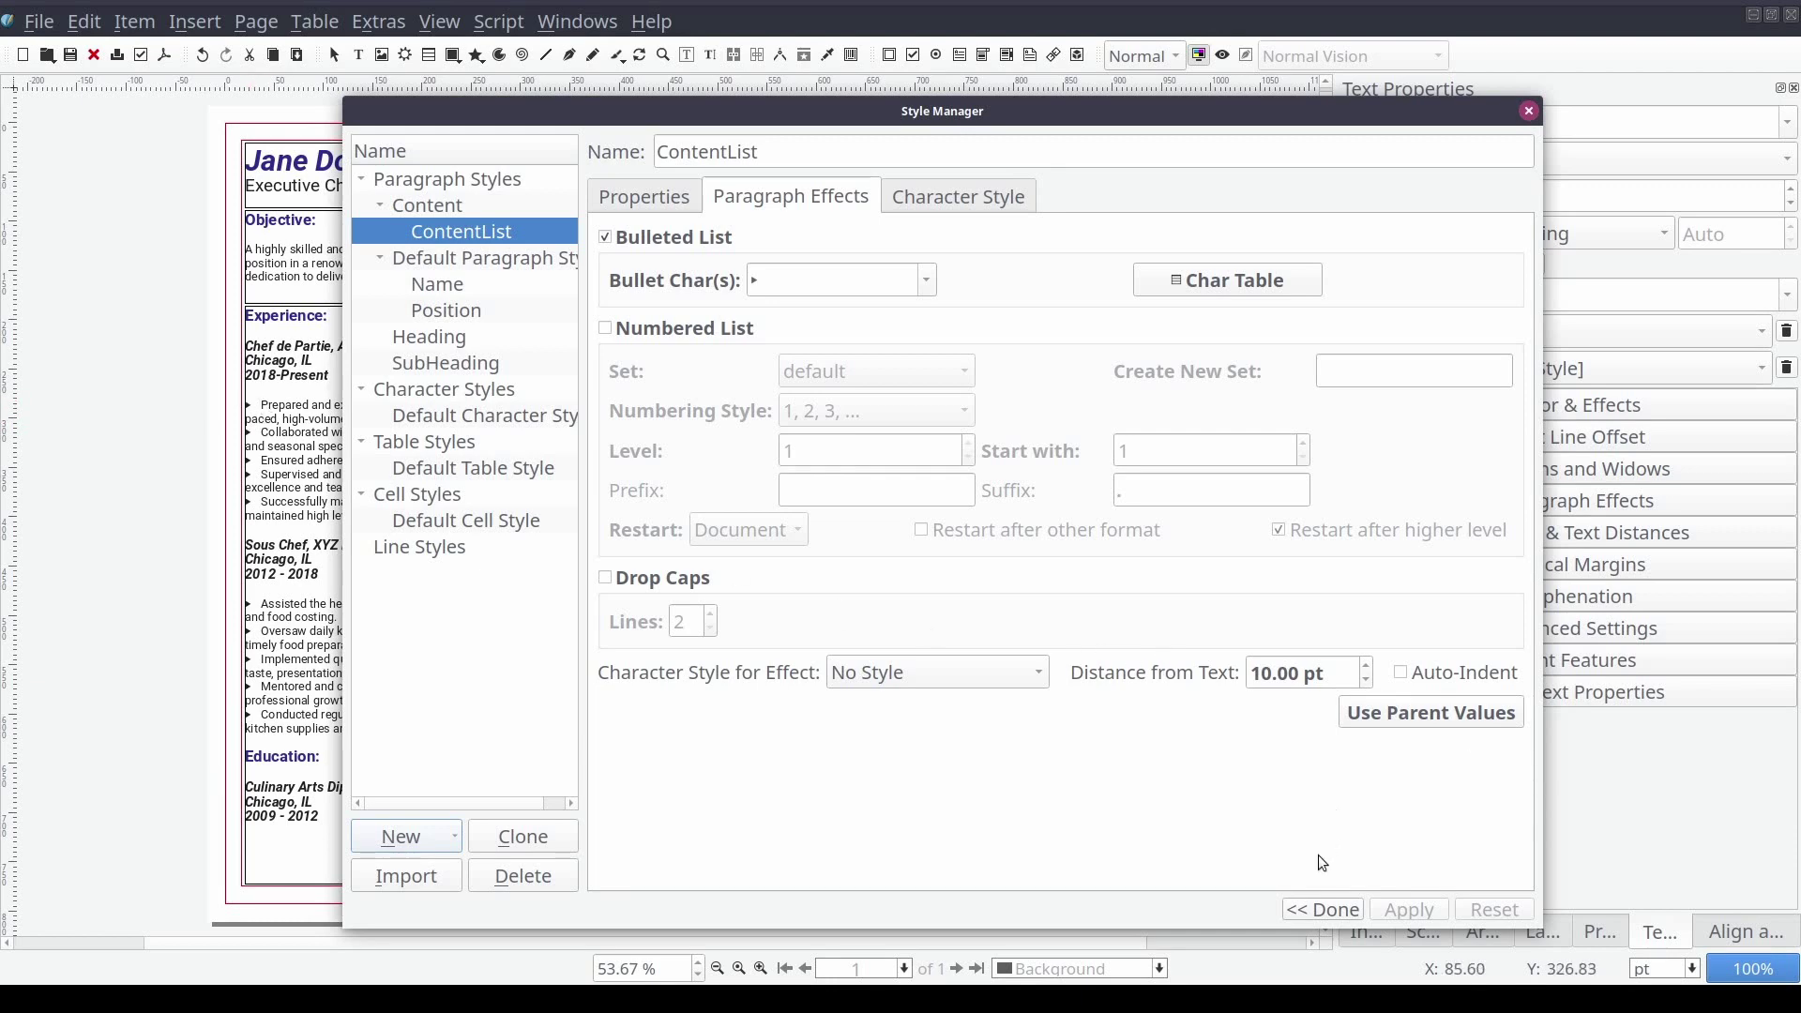
left_click(1322, 910)
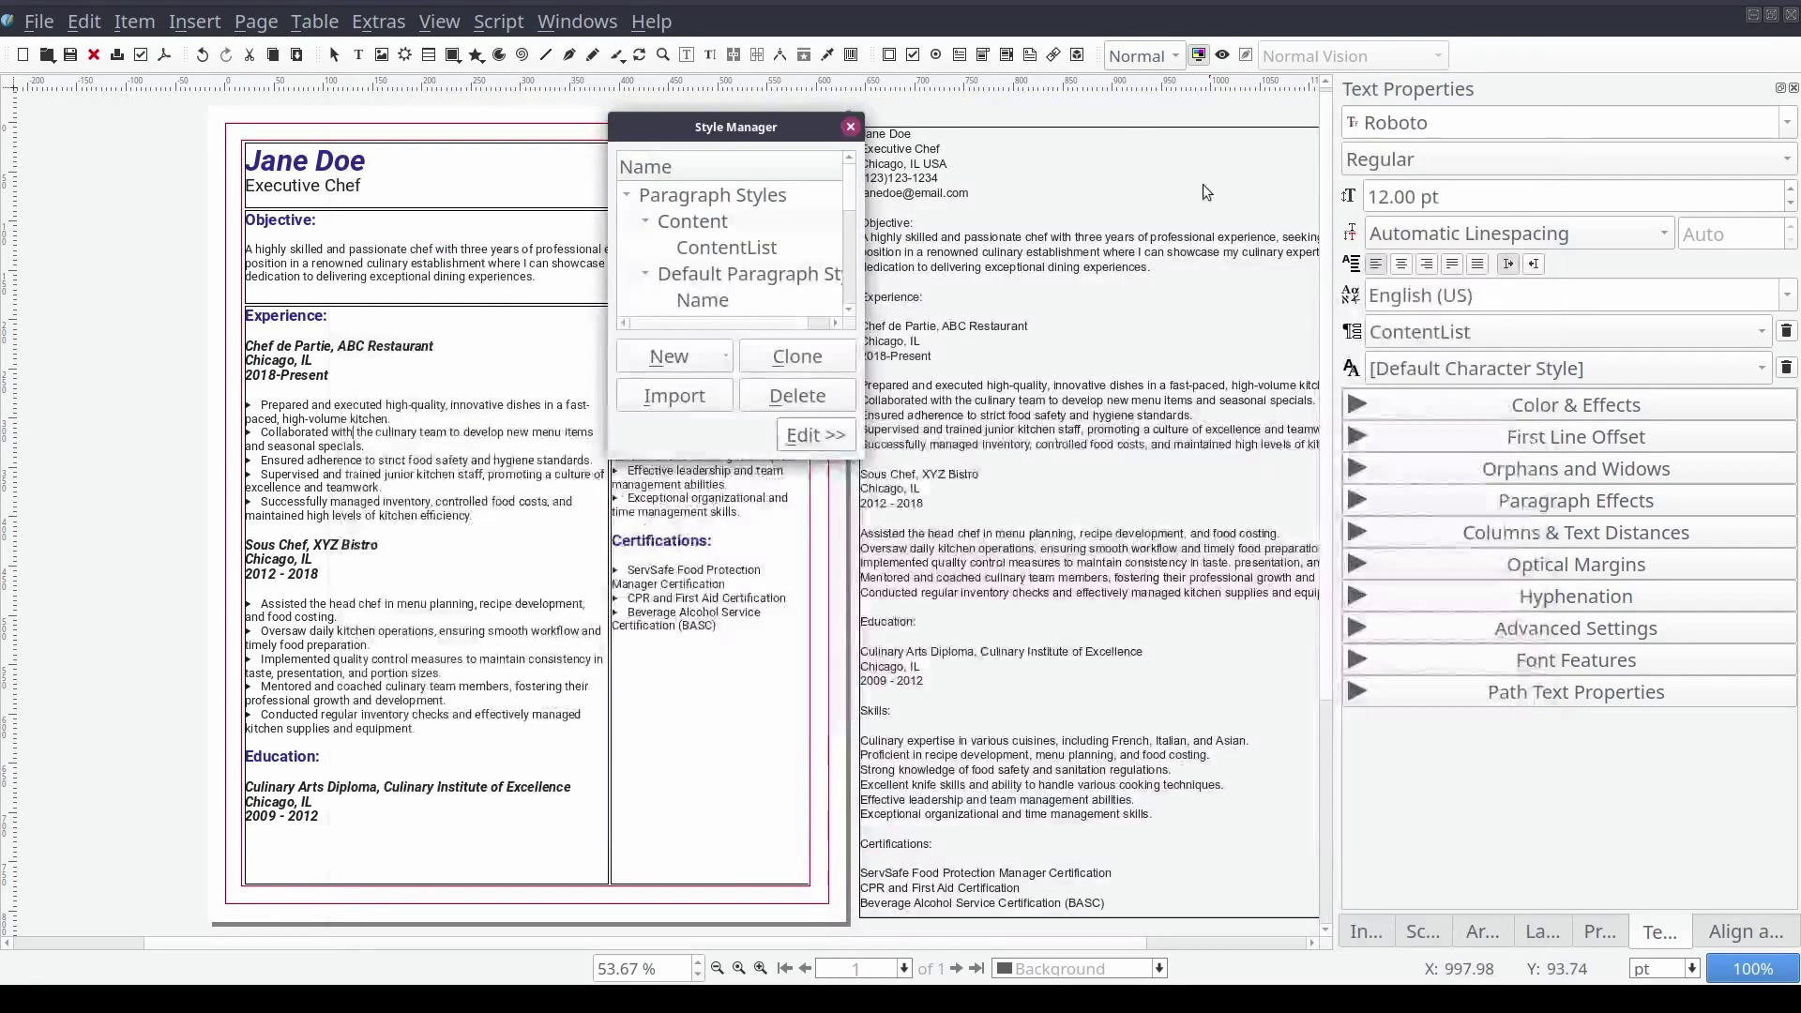
Close the Style Manager and view the finished resume in Preview Mode
left_click(841, 132)
left_click(1223, 56)
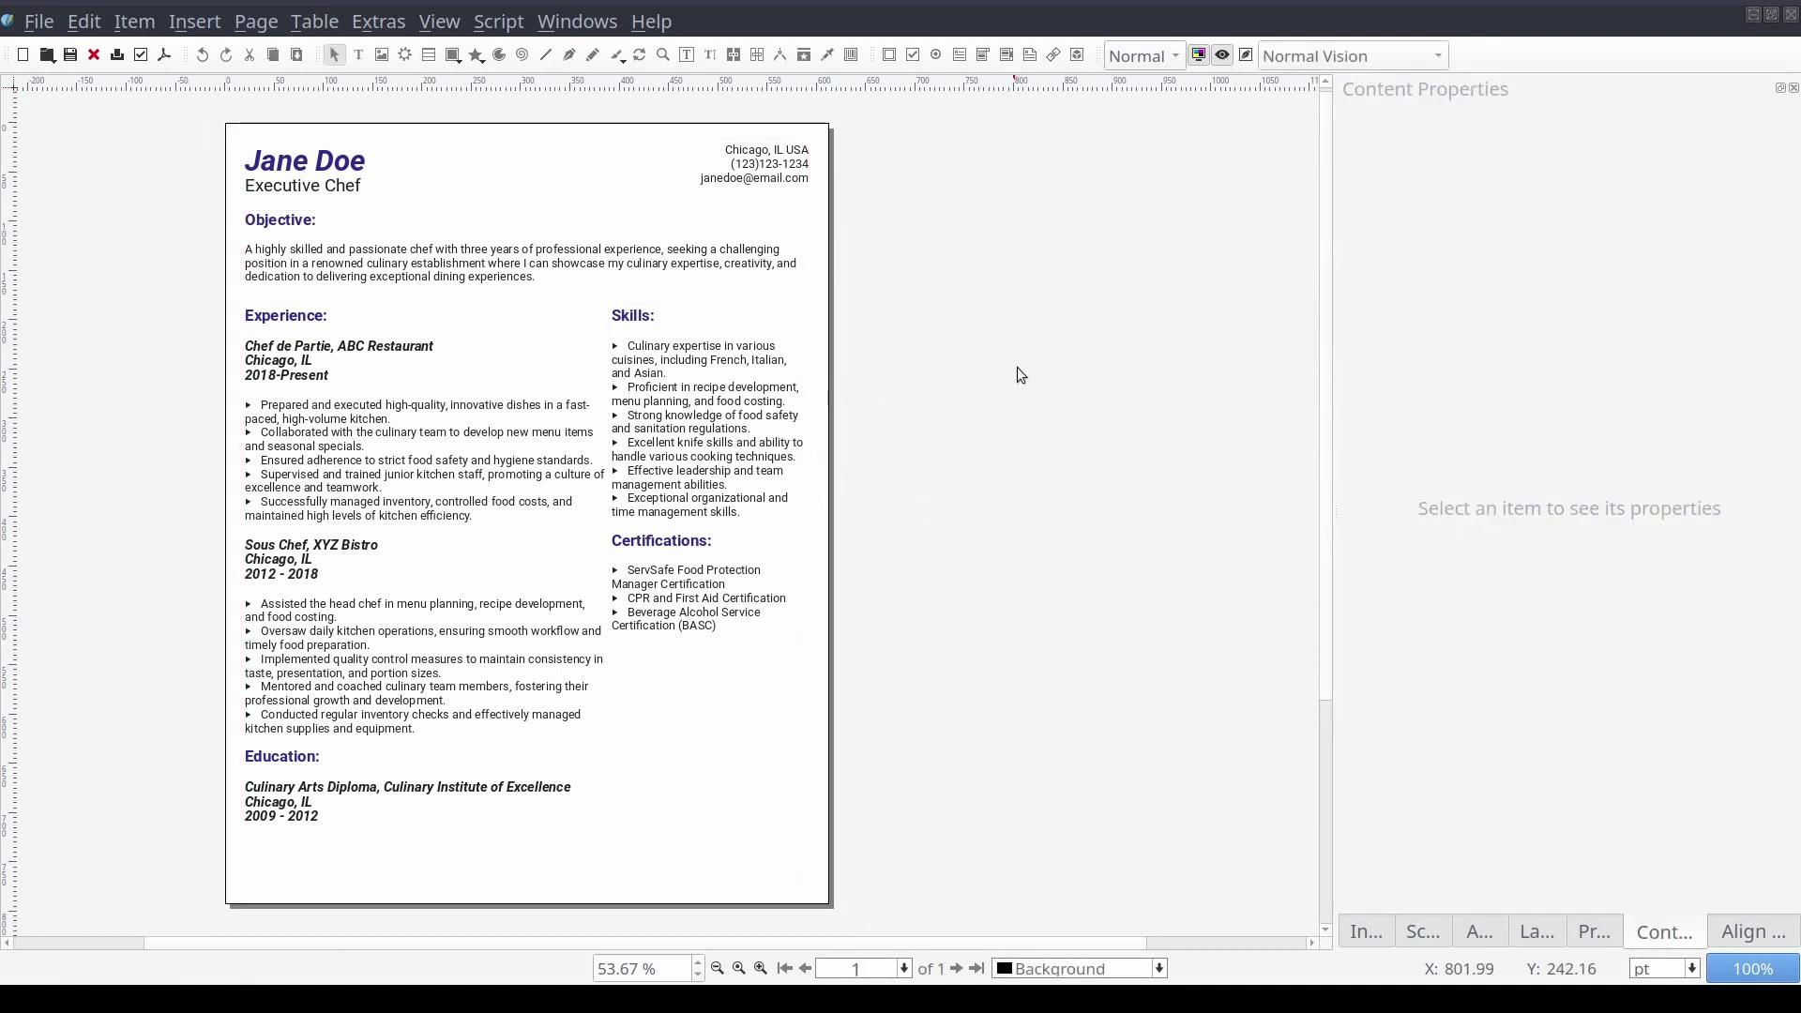